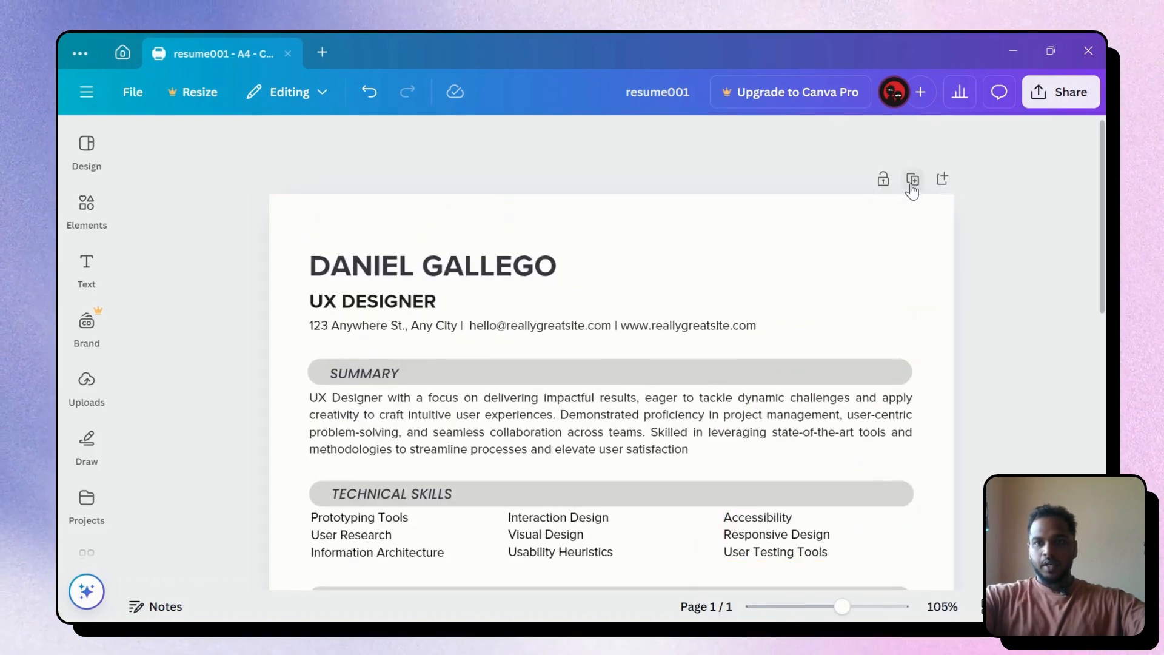
Add a blank second page after the resume's first page
scroll(903, 248, down, 10)
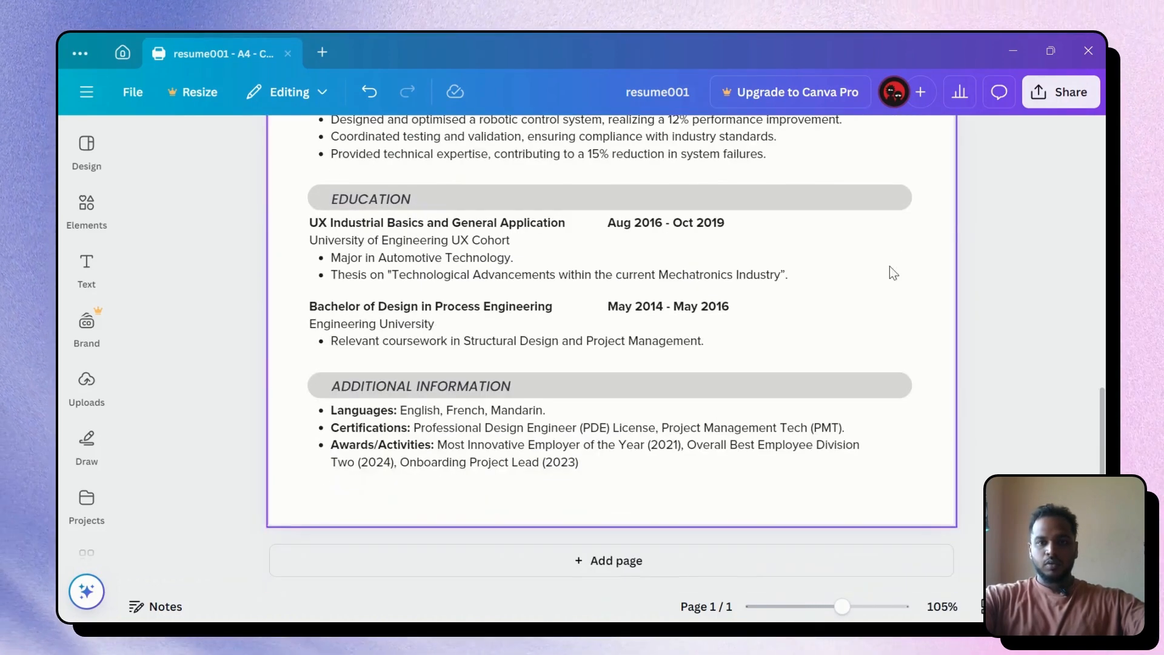
click(608, 559)
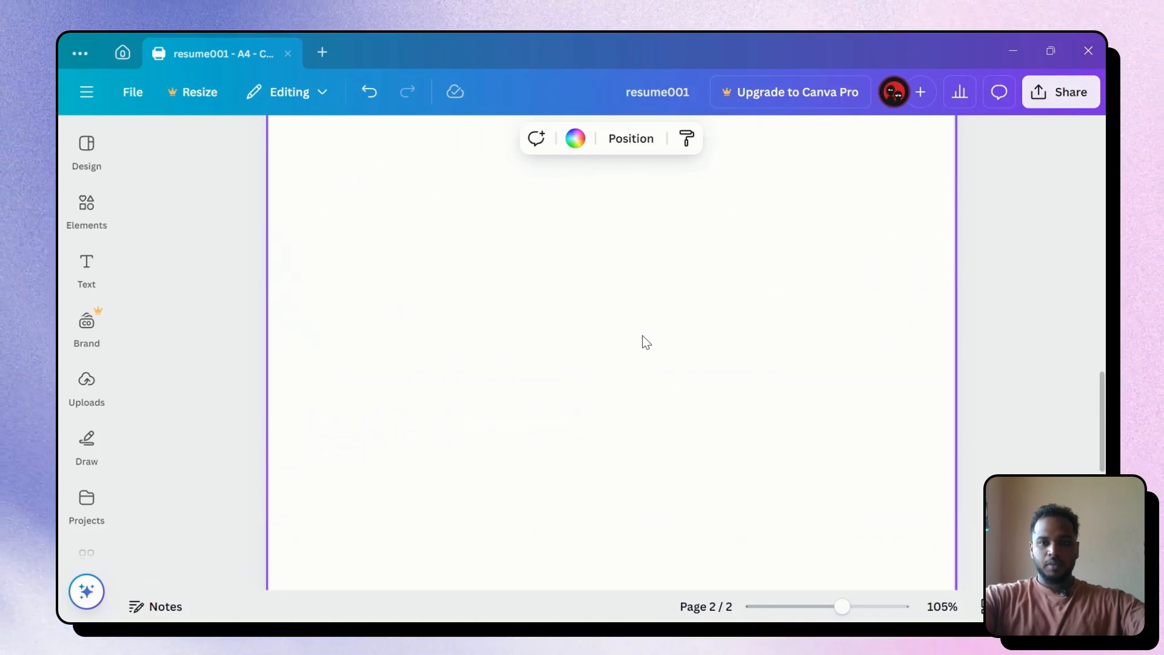
scroll(645, 340, up, 8)
scroll(974, 312, up, 7)
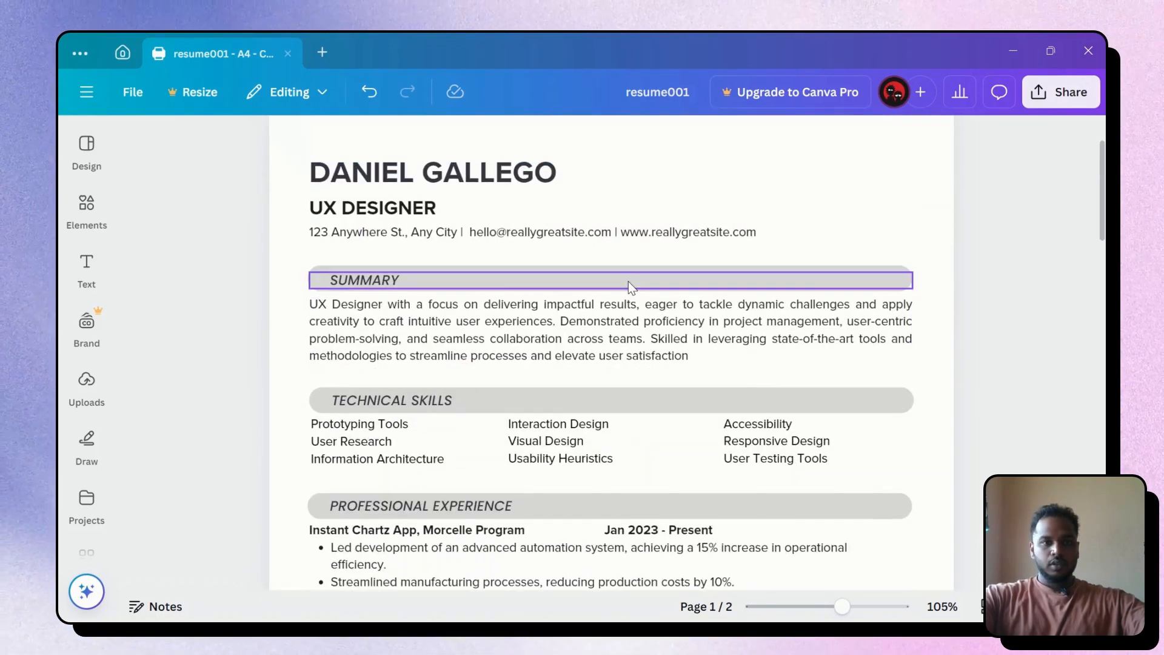
Delete all of the resume content, then undo to restore the original first page
drag(300, 382, 922, 244)
key(Delete)
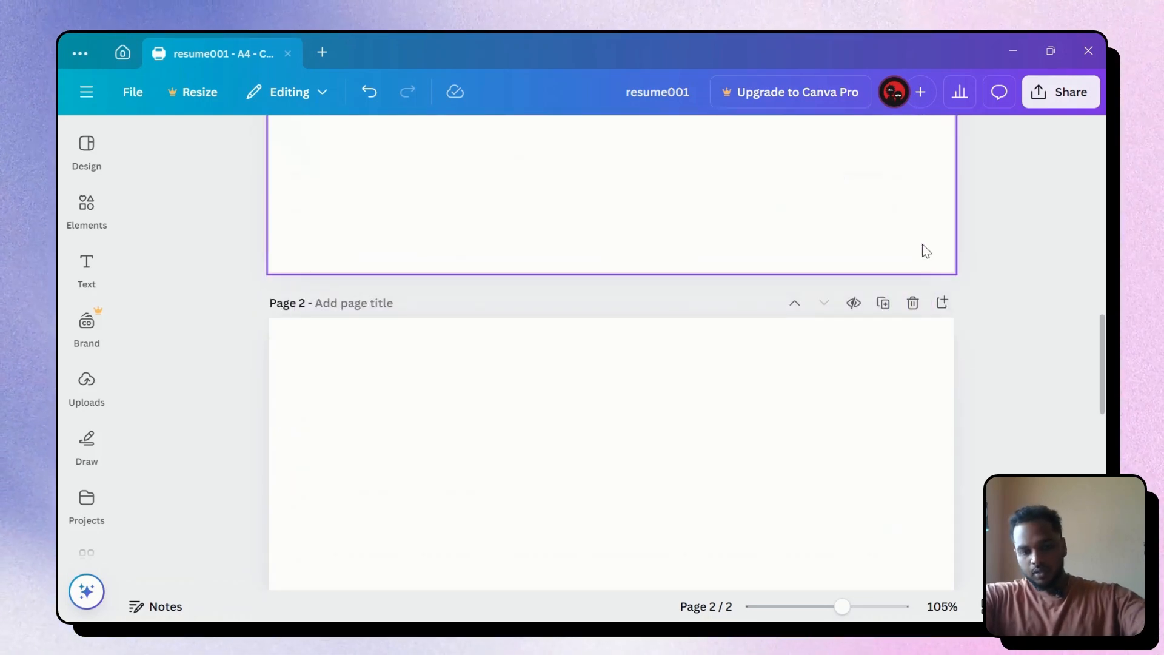
scroll(732, 364, down, 3)
click(705, 367)
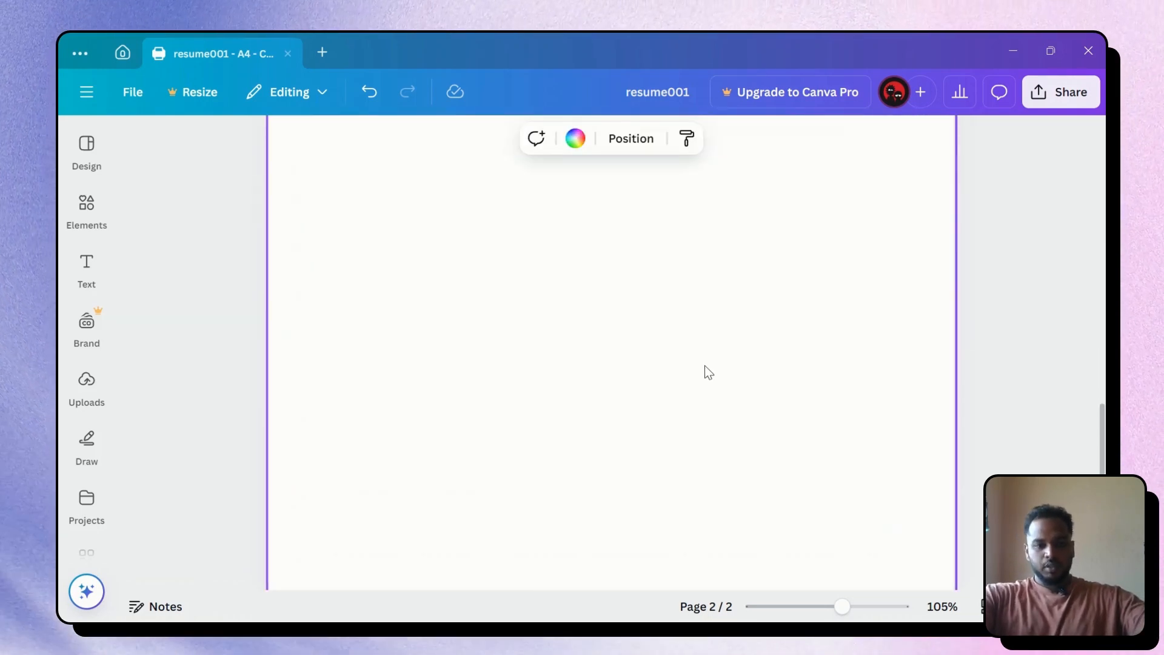
key(ctrl+z)
scroll(788, 334, up, 3)
click(1002, 278)
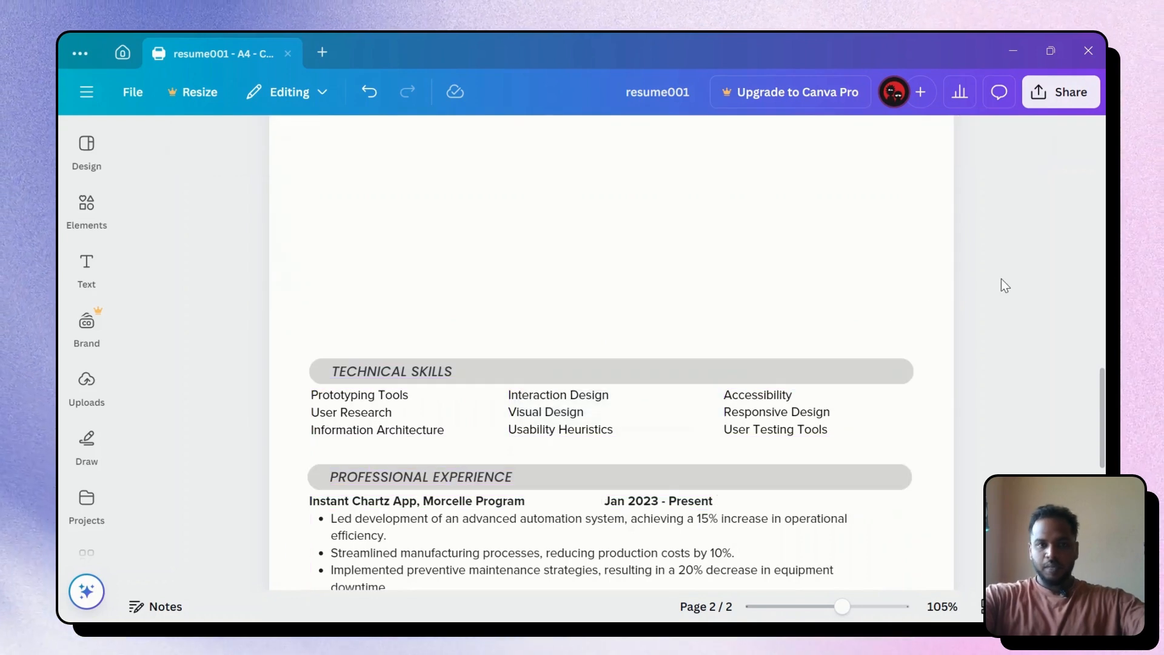
scroll(1001, 279, up, 10)
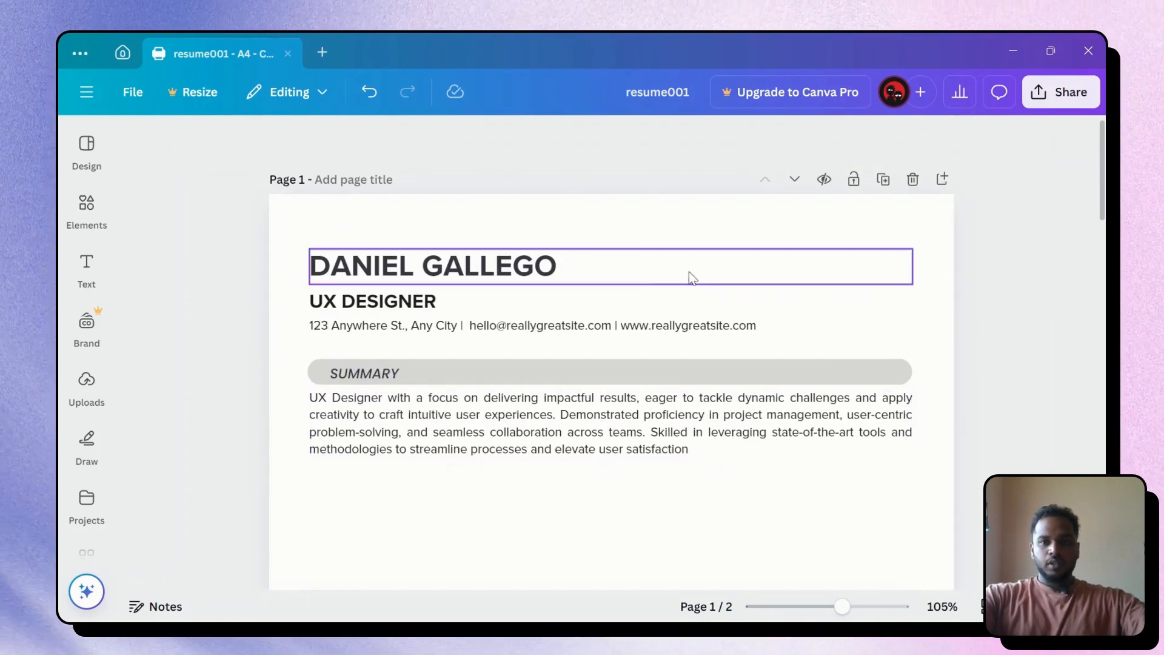
Replace the header name with the applicant's own name and change UX DESIGNER to PROJECT MANAGER
double_click(483, 263)
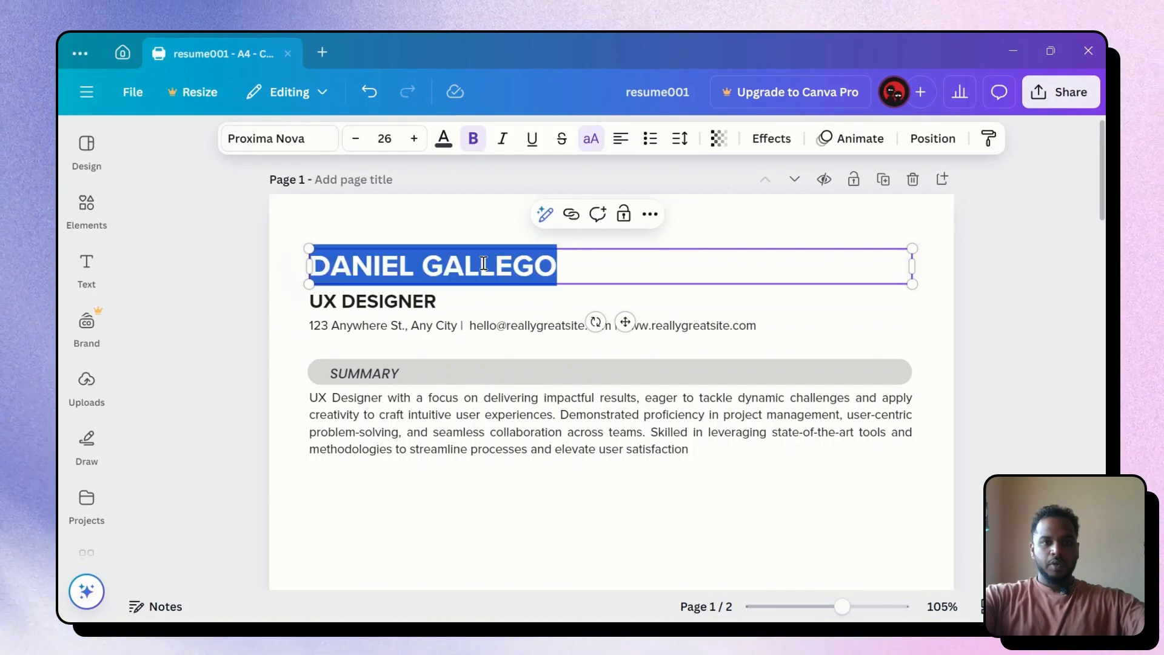
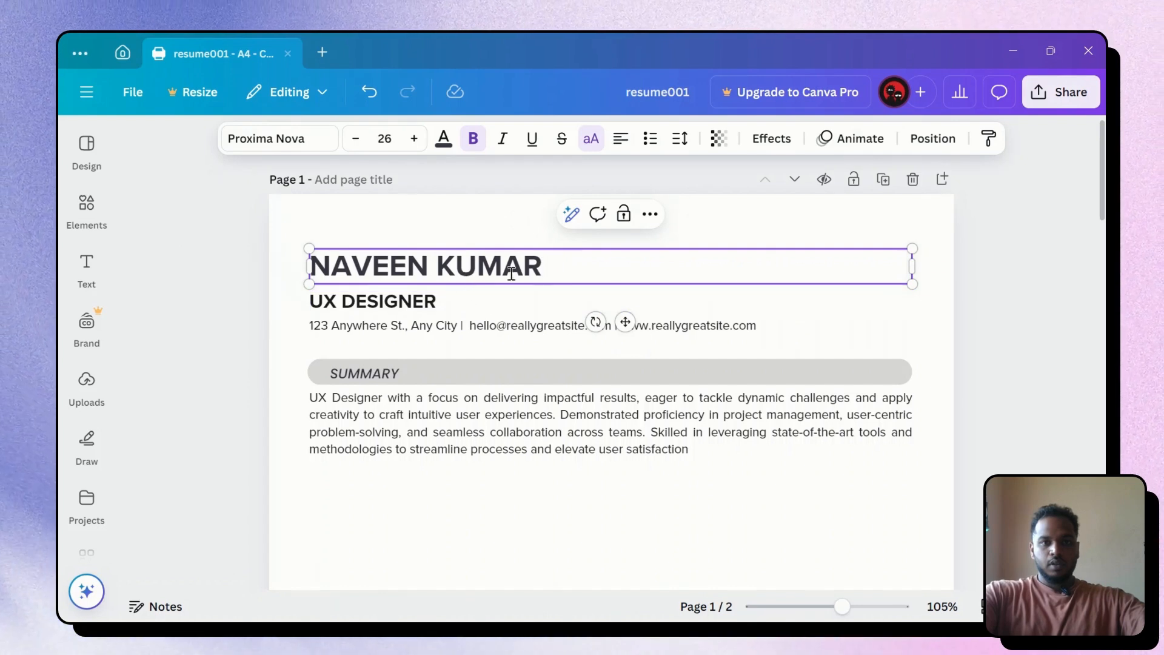
click(458, 305)
click(419, 307)
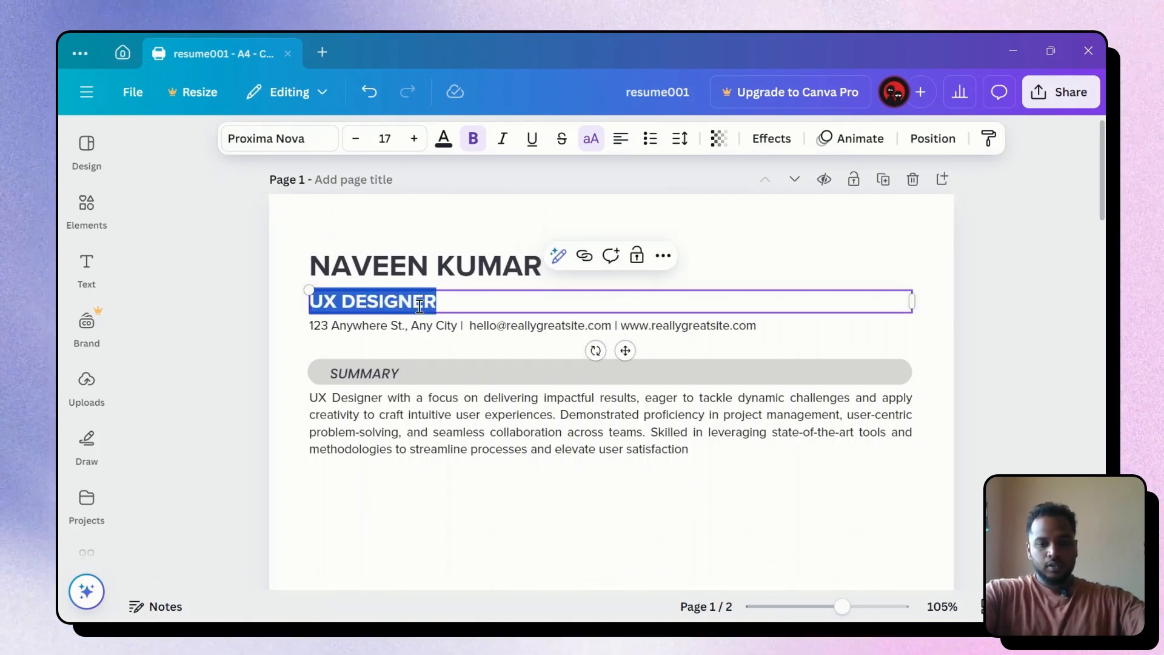
text(PRO)
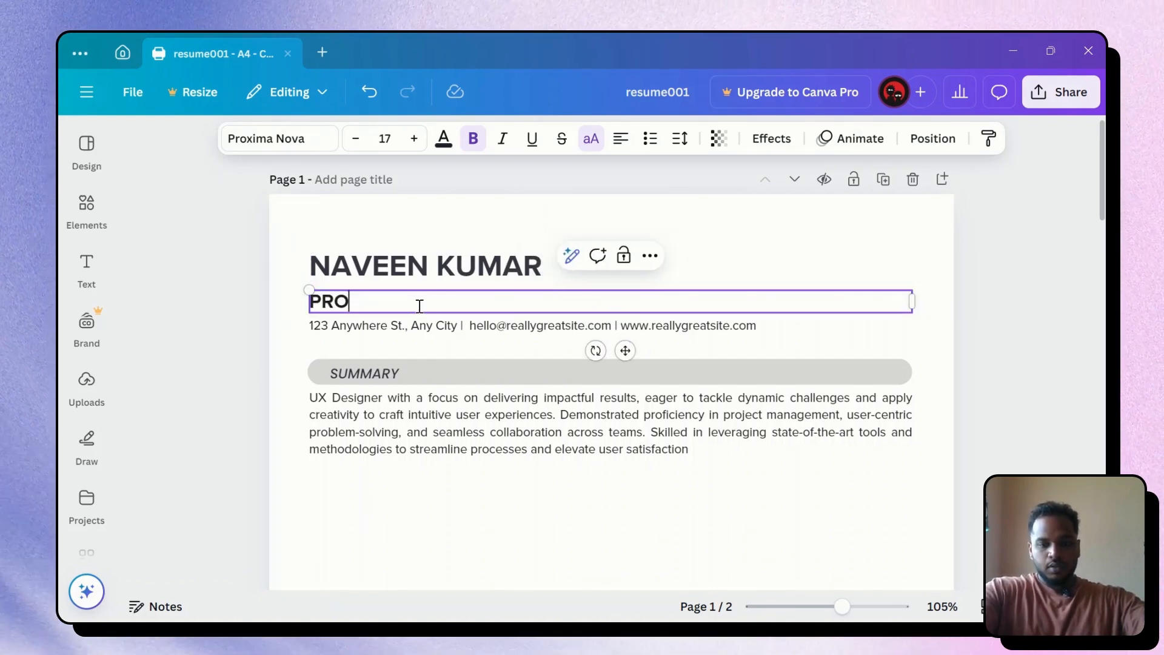
text(JECT MANAGER)
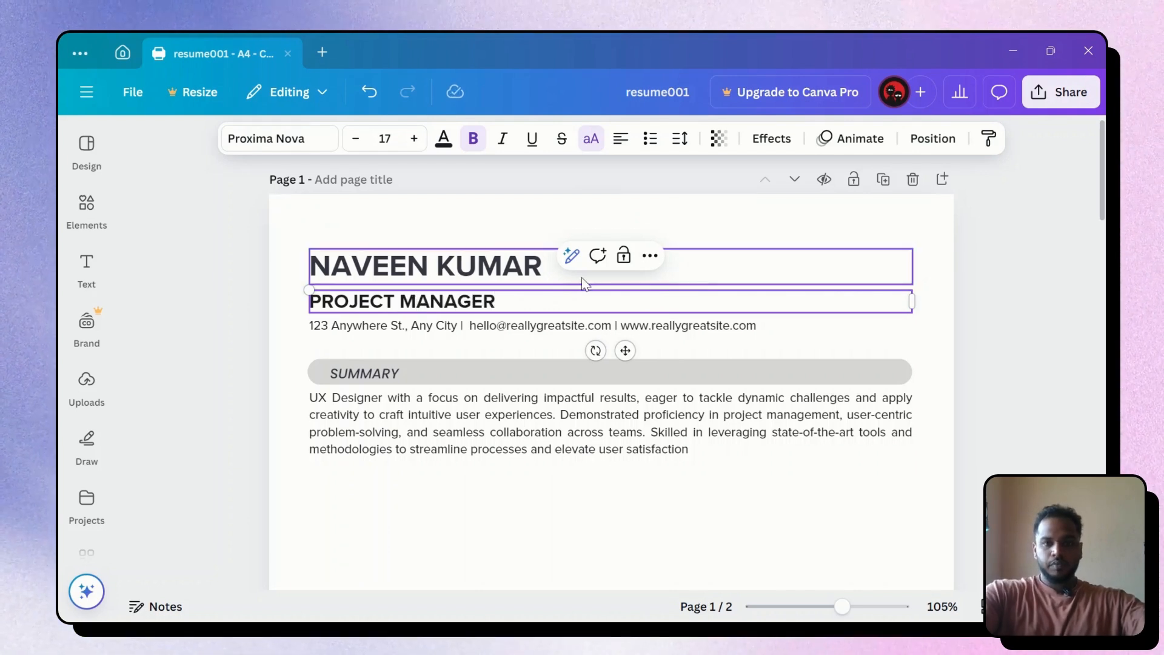
click(918, 265)
click(694, 326)
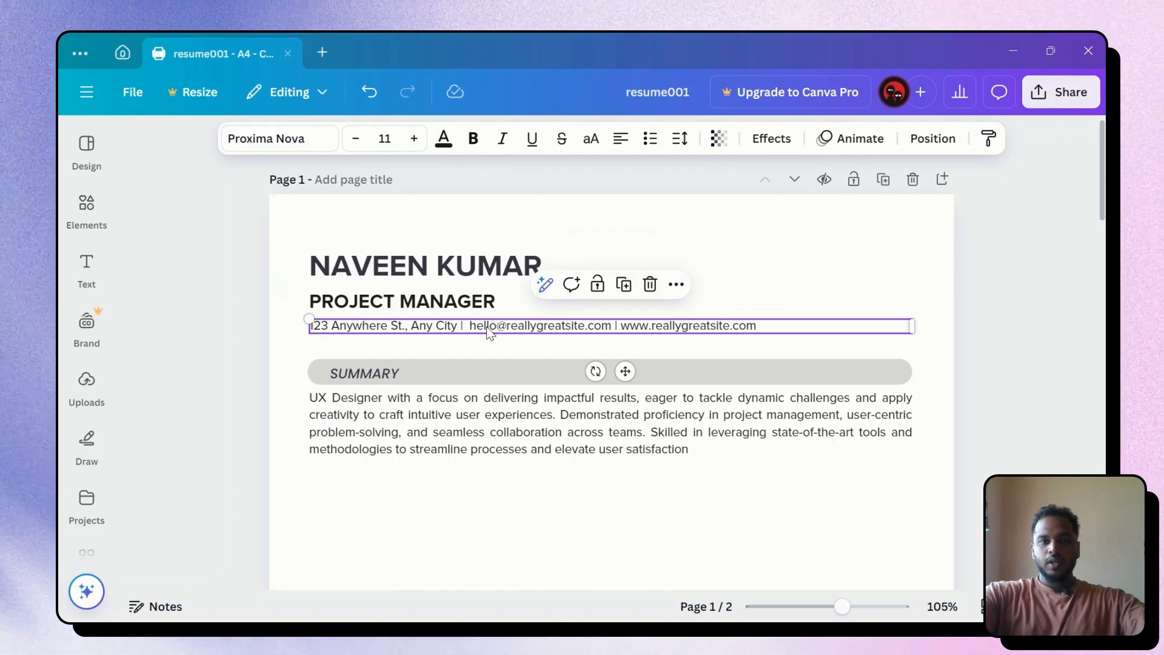
Narrow the contact details into a three-line block at the top right, beside the name
drag(911, 325, 456, 343)
drag(380, 342, 838, 289)
click(994, 293)
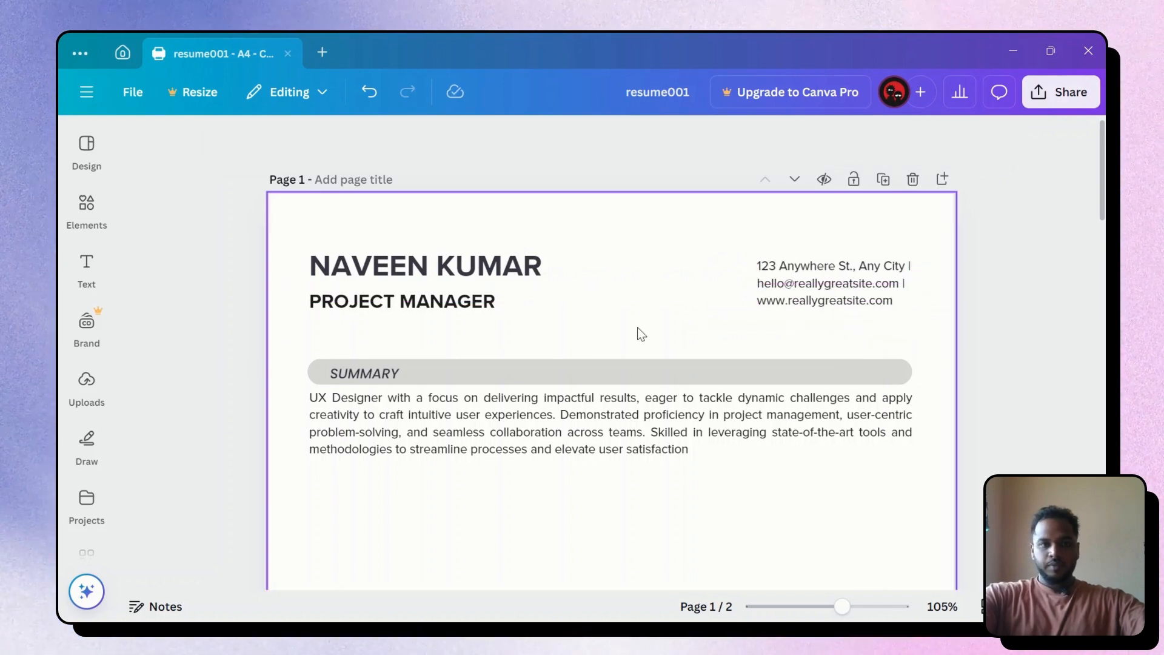
Add a plain horizontal line from Elements and stretch it to both page margins
click(87, 209)
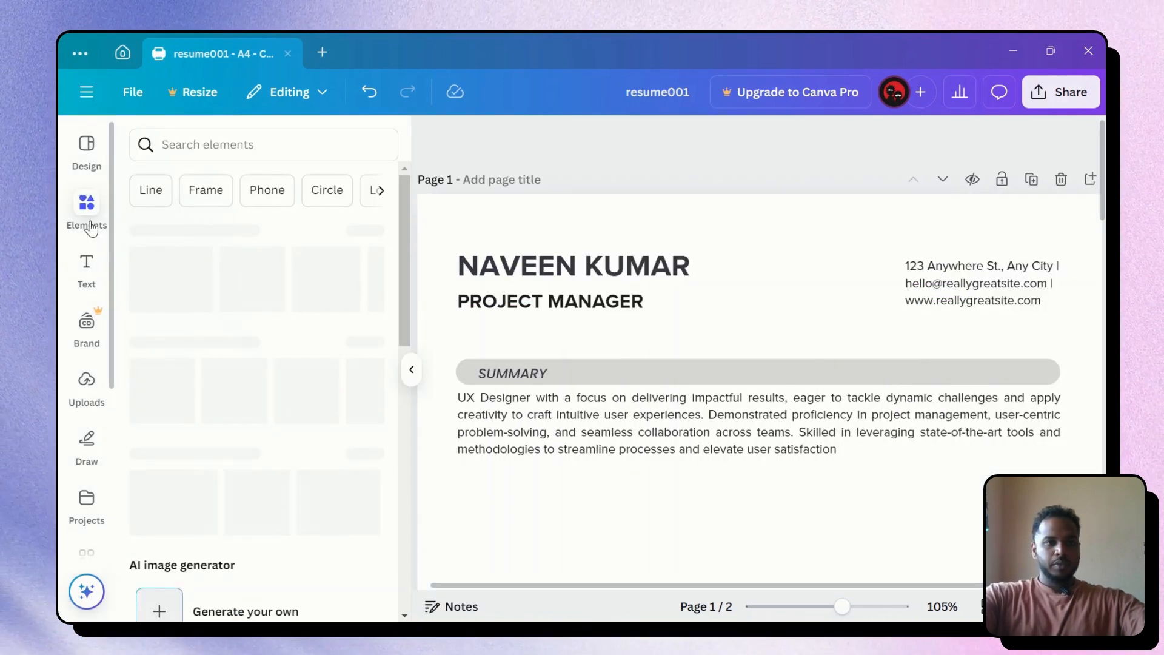
click(166, 299)
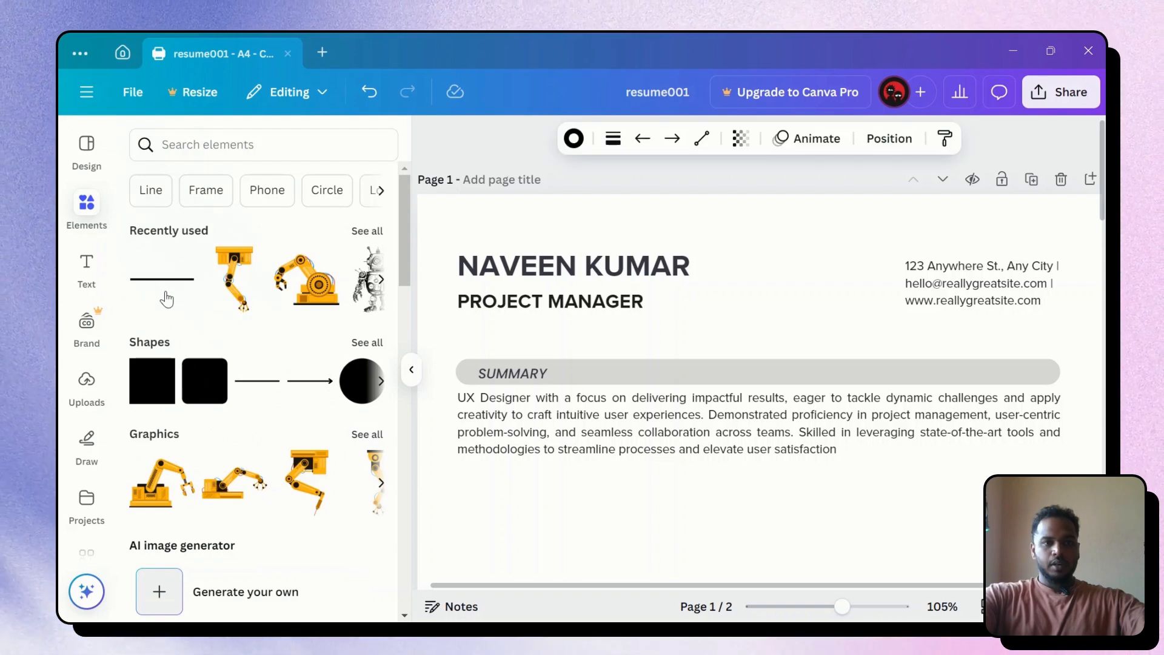
click(412, 369)
scroll(697, 424, down, 5)
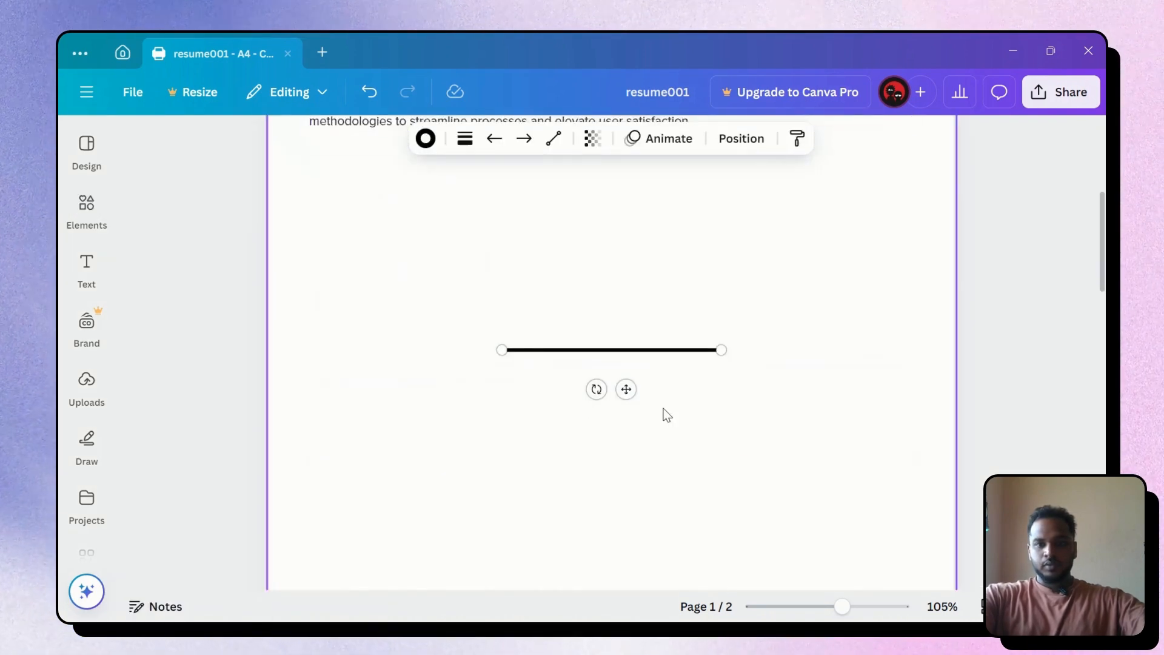
drag(721, 350, 913, 350)
drag(506, 349, 309, 350)
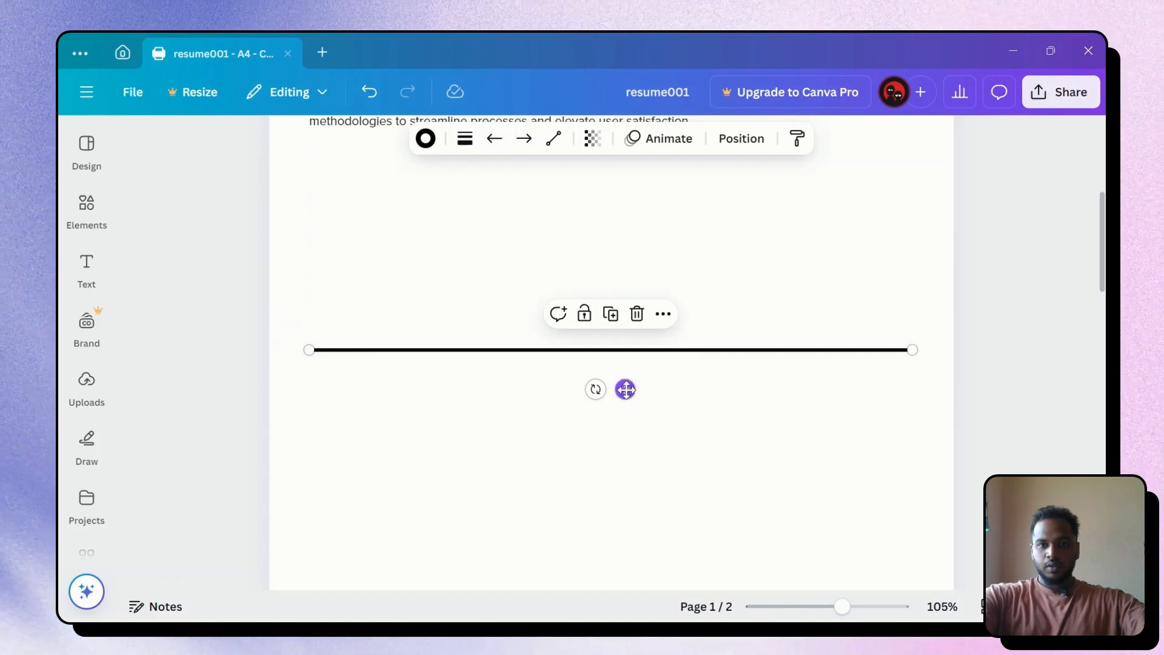
Move the line up so it sits under PROJECT MANAGER, above the Summary section
drag(625, 389, 614, 234)
scroll(697, 411, up, 4)
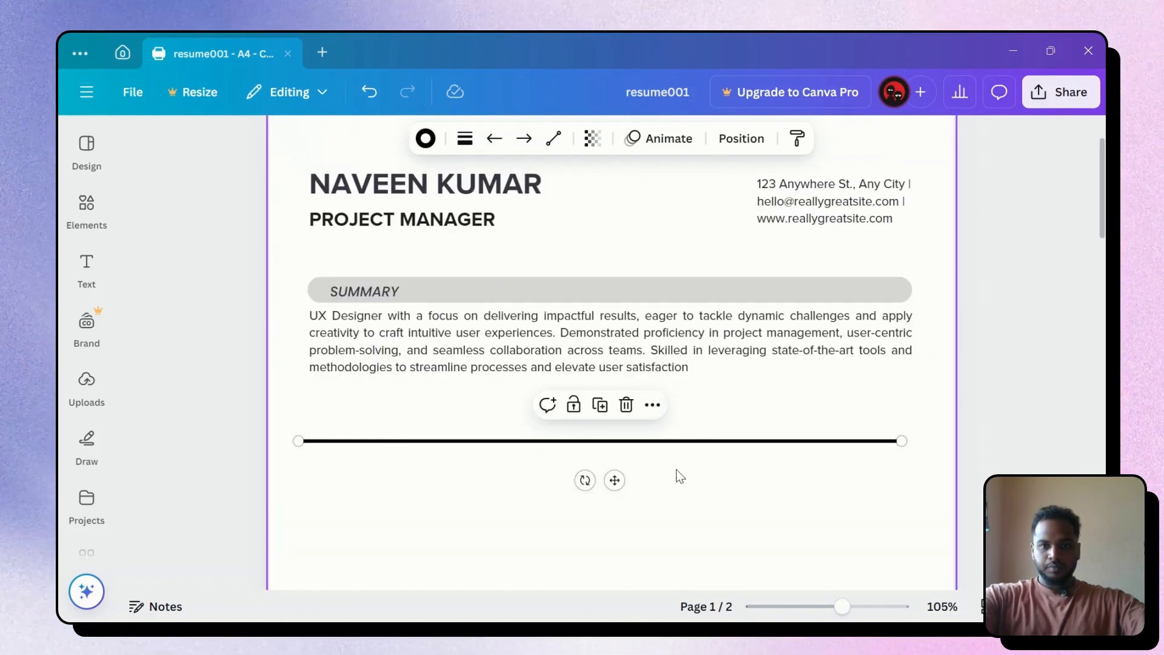
drag(613, 481, 616, 273)
click(983, 323)
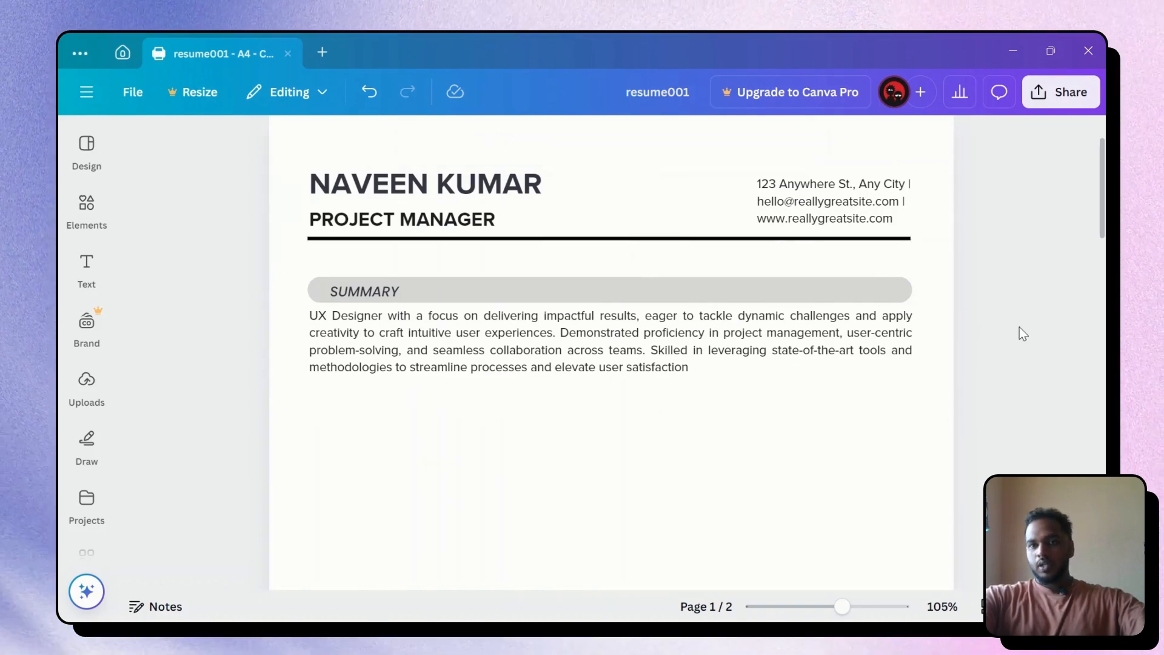
scroll(1020, 327, up, 2)
Remove the grey bar behind the SUMMARY heading and nudge the heading upward
scroll(1000, 334, down, 3)
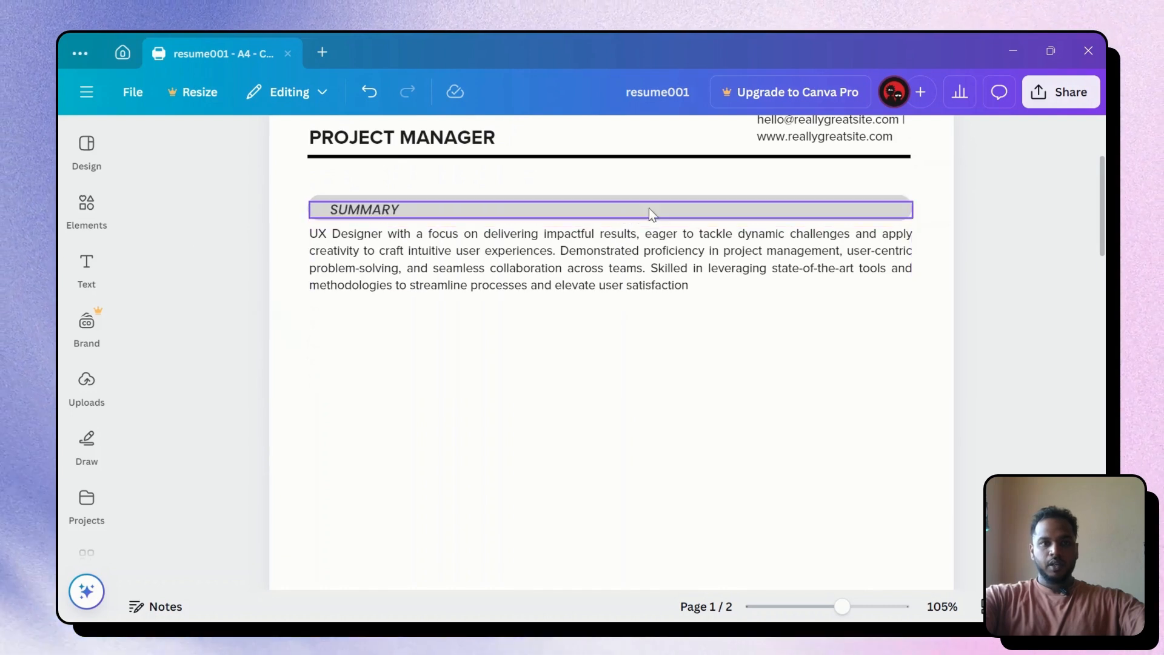
click(865, 196)
key(Delete)
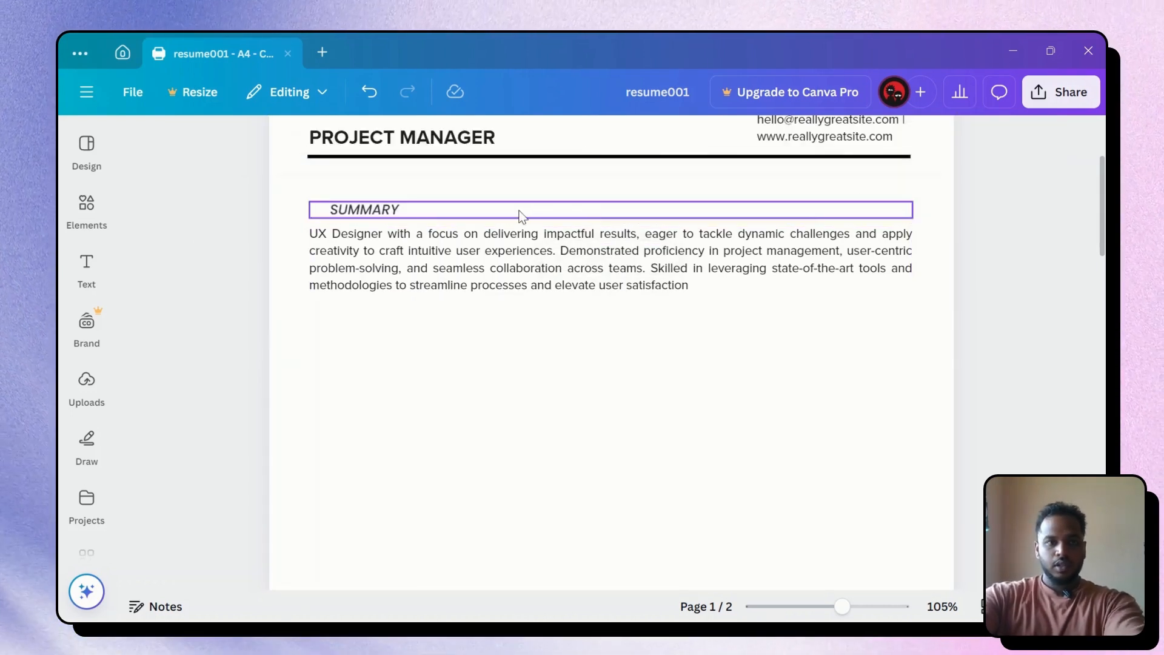
click(319, 210)
double_click(334, 210)
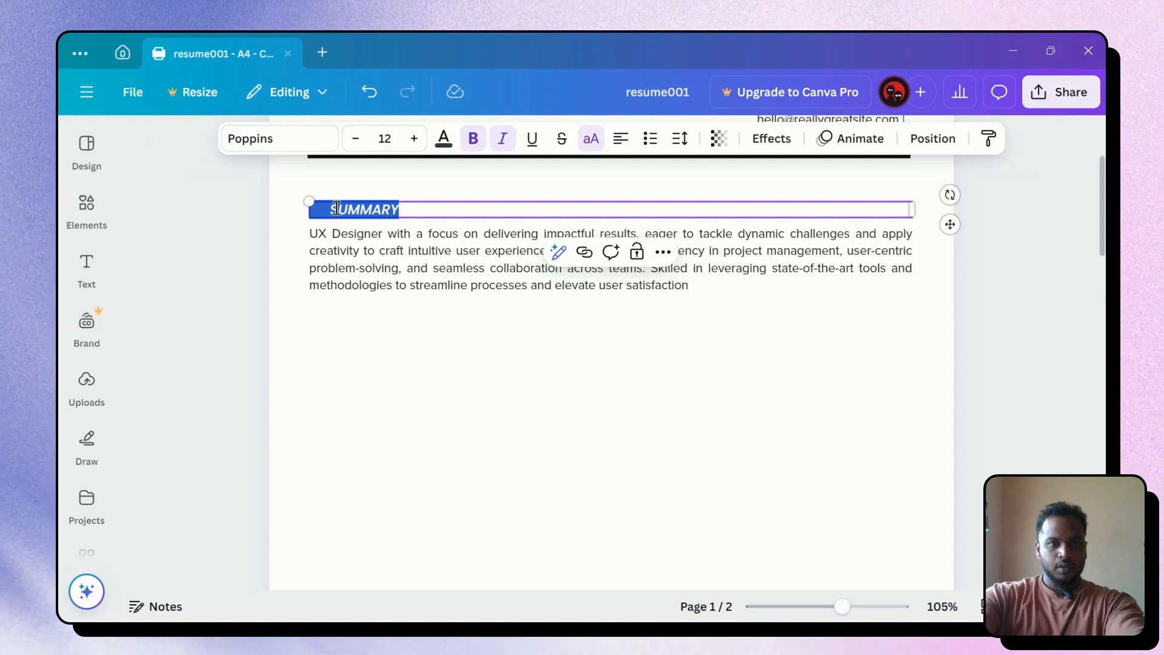
click(334, 210)
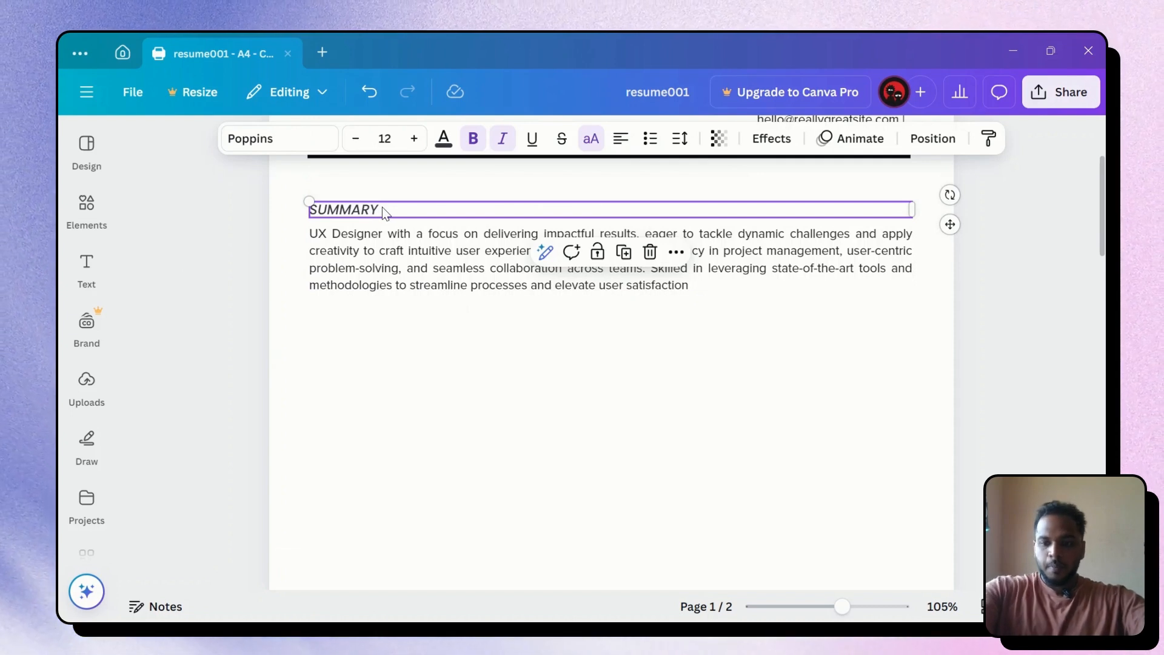
key(Up)
key(Up)
key(Up)
key(Up)
key(Up)
key(Up)
key(Up)
key(Up)
key(Up)
key(Up)
key(Up)
key(Up)
key(Up)
key(Up)
key(Up)
key(Up)
key(Up)
key(Up)
key(Up)
key(Up)
key(Up)
key(Up)
key(Up)
key(Up)
key(Up)
key(Up)
key(Up)
key(Up)
key(Up)
key(Up)
key(Up)
key(Up)
key(Up)
key(Up)
key(Up)
key(Up)
key(Up)
key(Up)
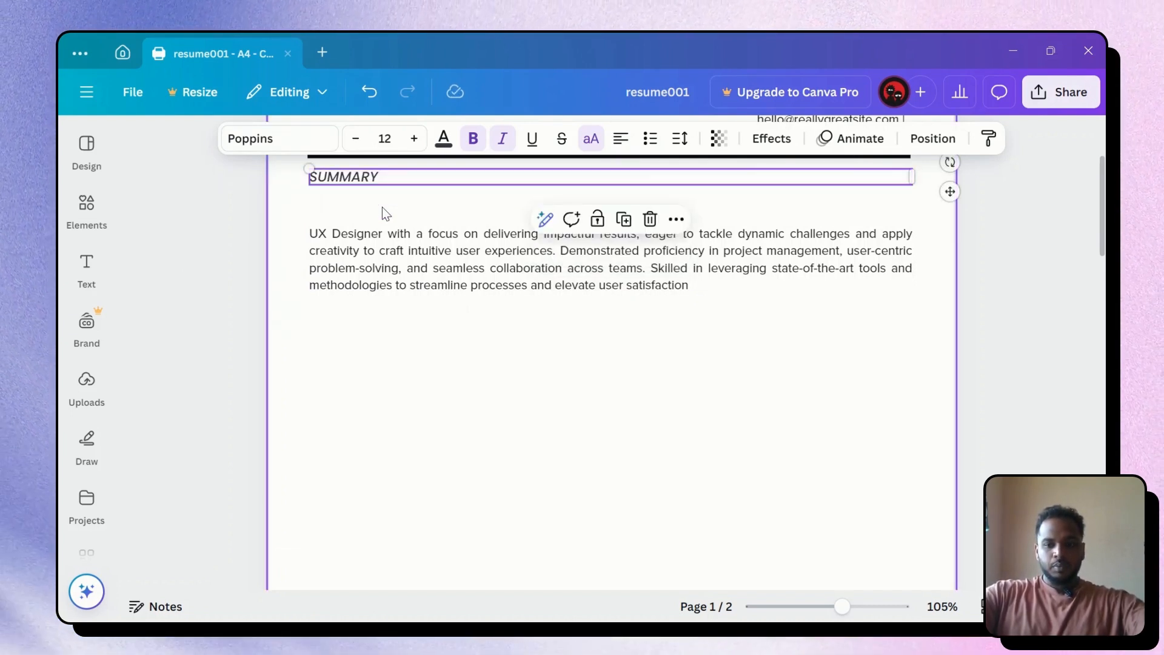
scroll(382, 206, up, 1)
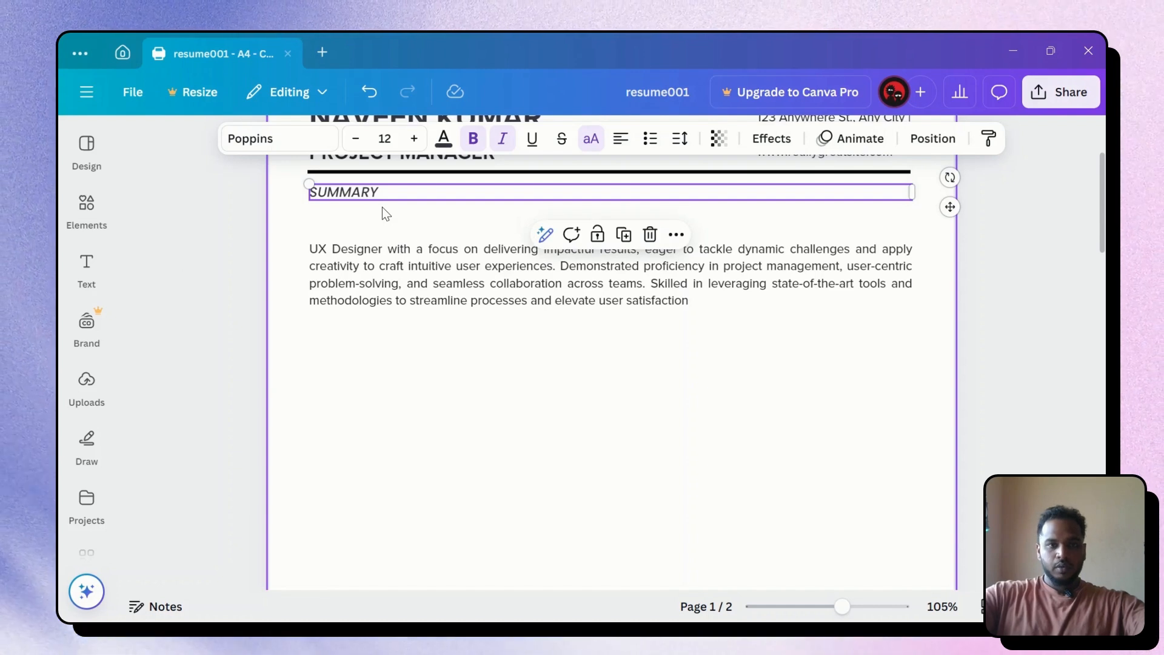
click(473, 402)
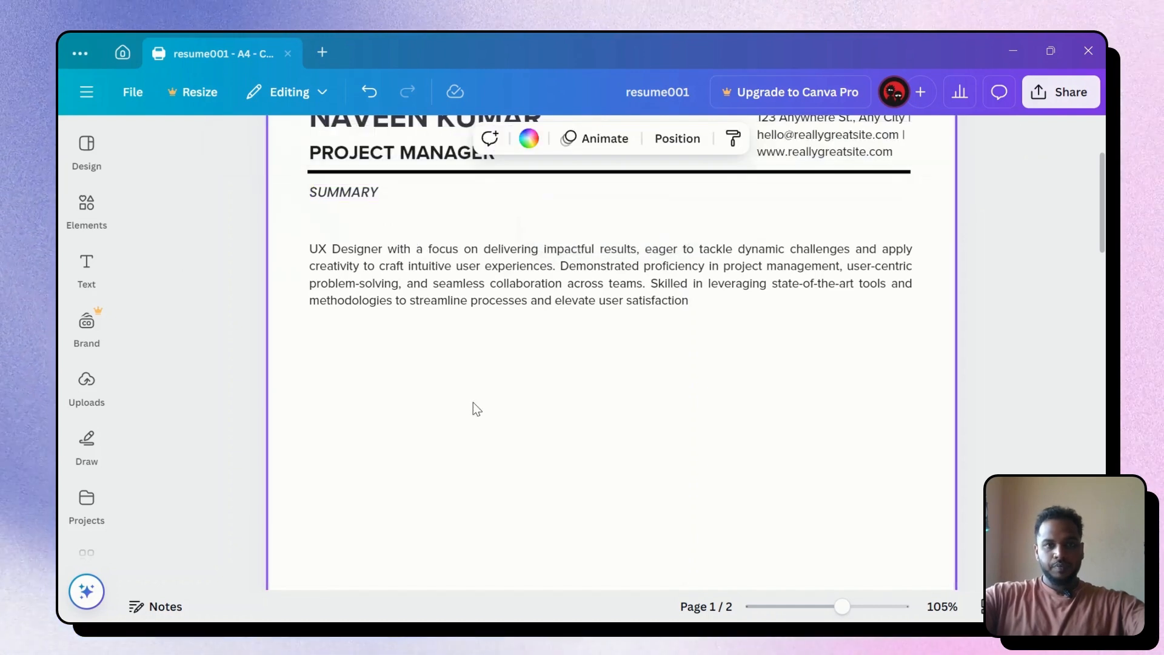
click(368, 200)
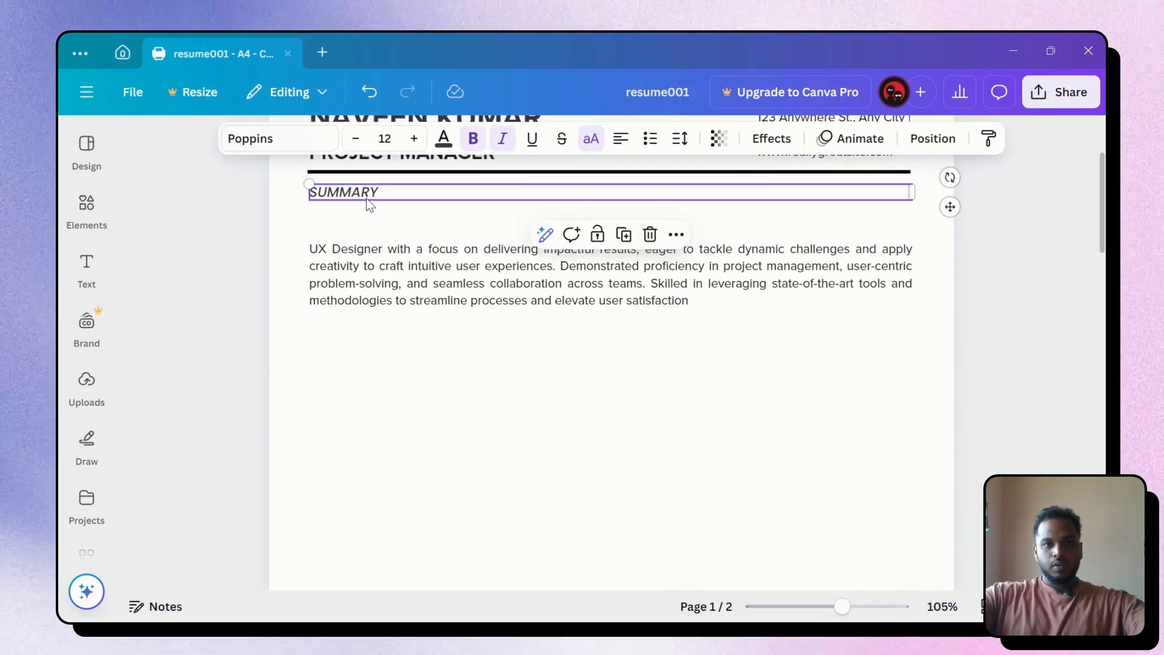
click(1071, 372)
Nudge the summary paragraph up so it sits just under the SUMMARY heading
click(633, 261)
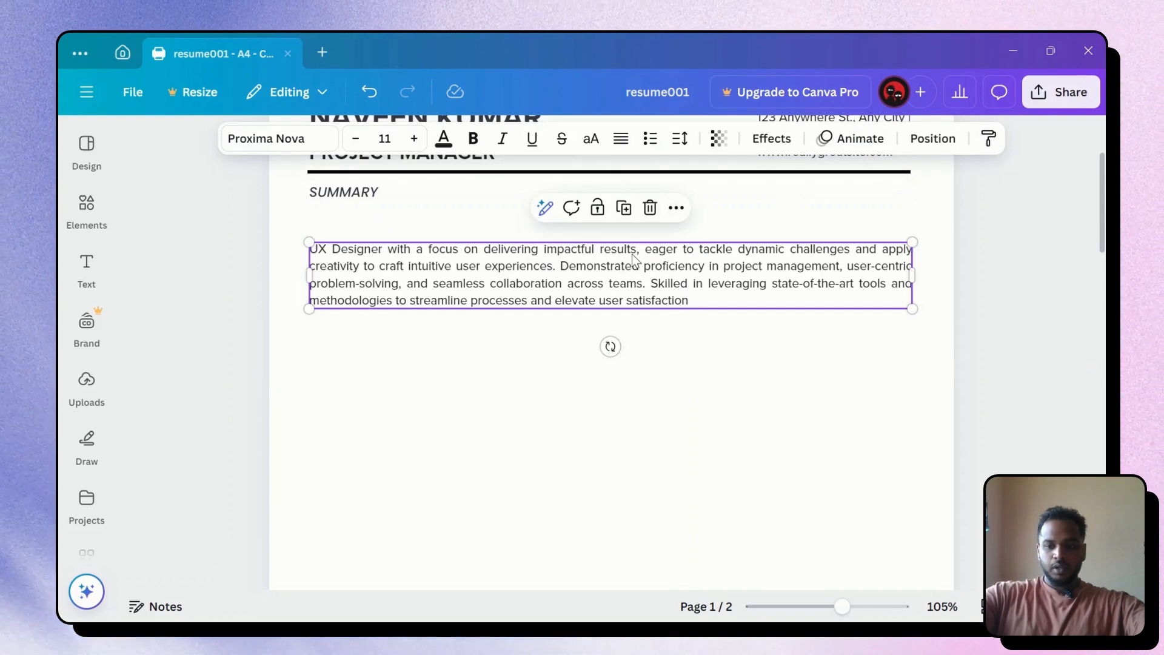
key(Up)
key(Up)
key(Up)
key(Up)
key(Up)
key(Up)
key(Up)
key(Up)
key(Up)
key(Up)
key(Up)
key(Up)
key(Up)
key(Up)
key(Up)
key(Up)
key(Up)
key(Up)
key(Up)
key(Up)
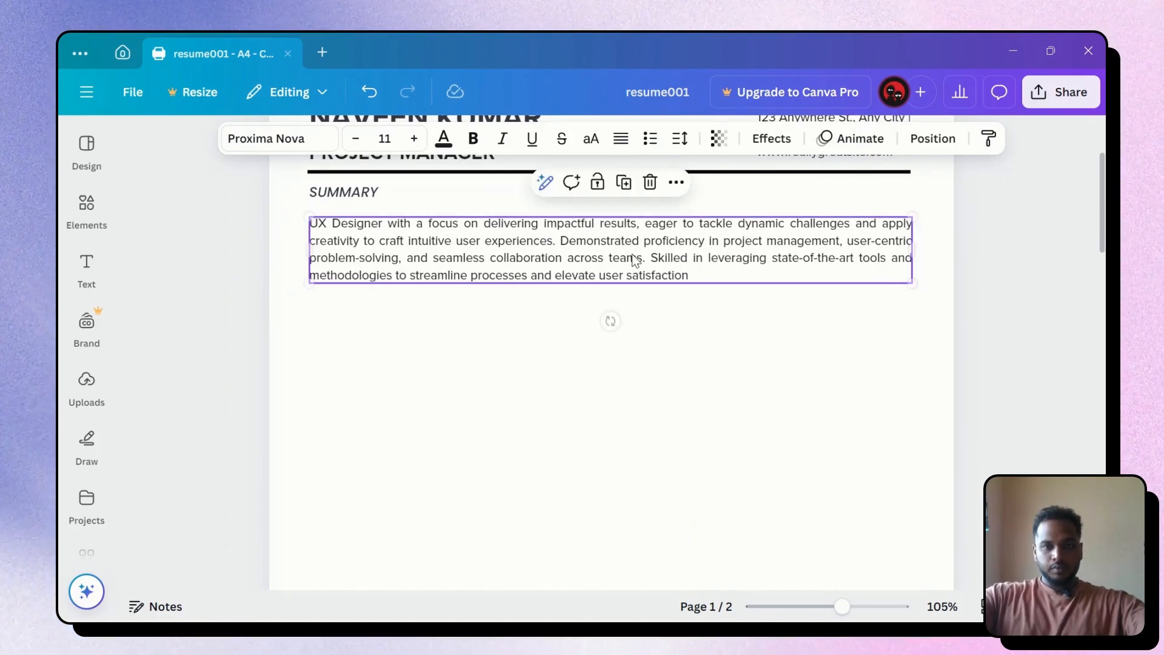
scroll(634, 261, up, 2)
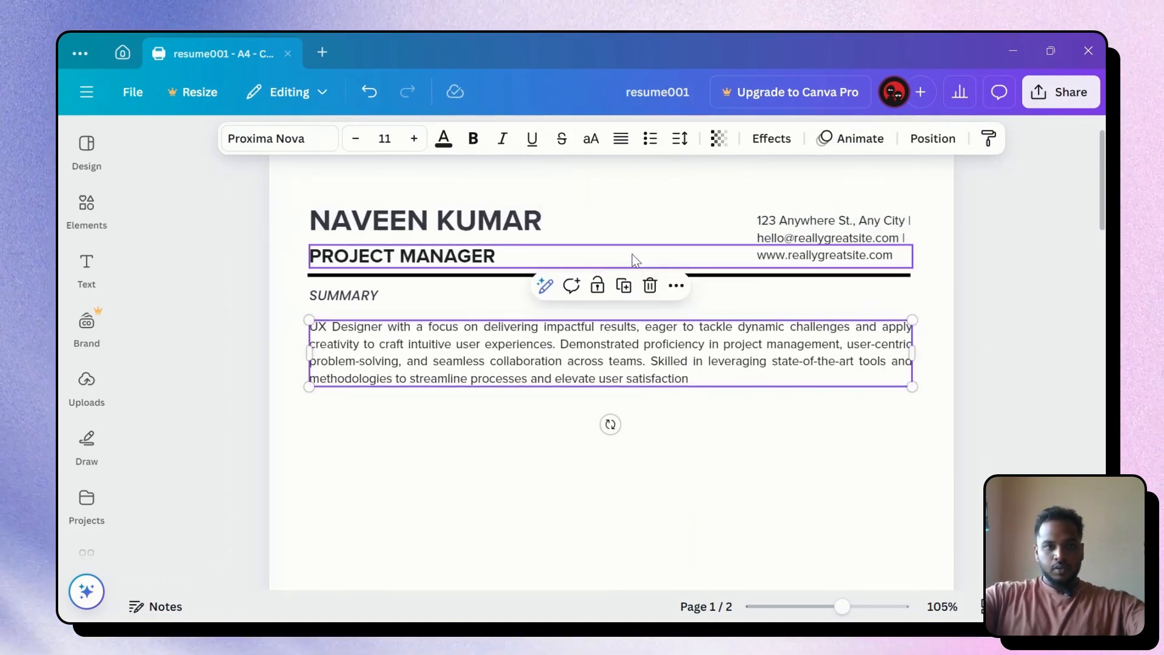
key(Up)
key(Up)
key(Up)
key(Up)
key(Up)
key(Up)
key(Up)
key(Up)
key(Up)
key(Up)
key(Up)
key(Up)
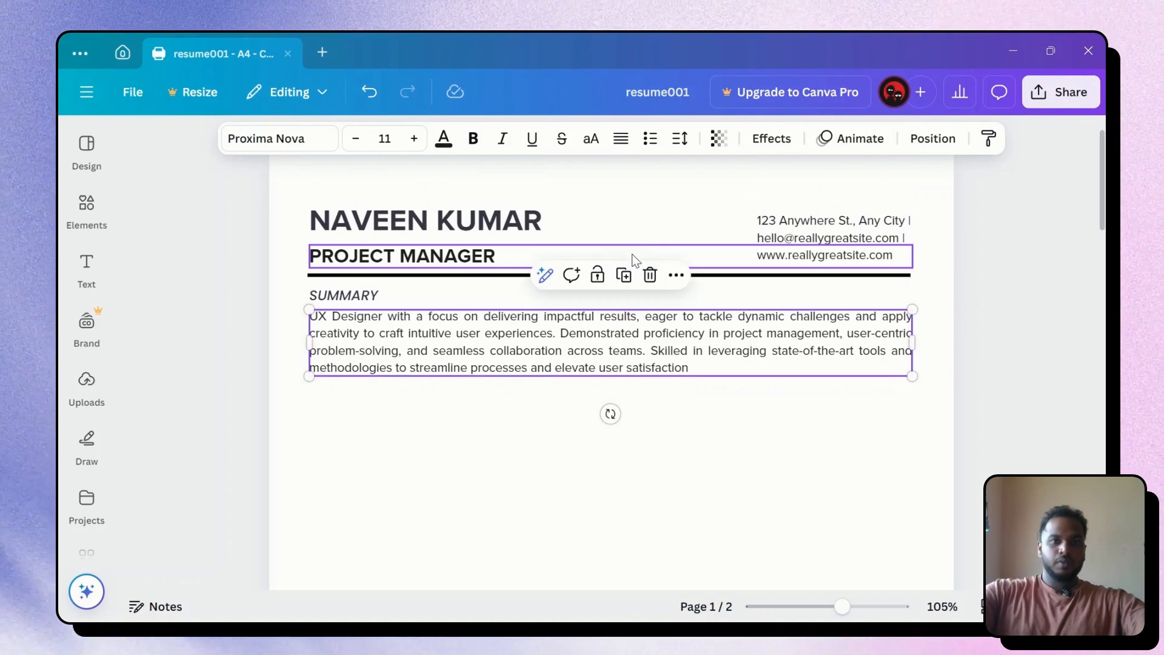
click(1020, 290)
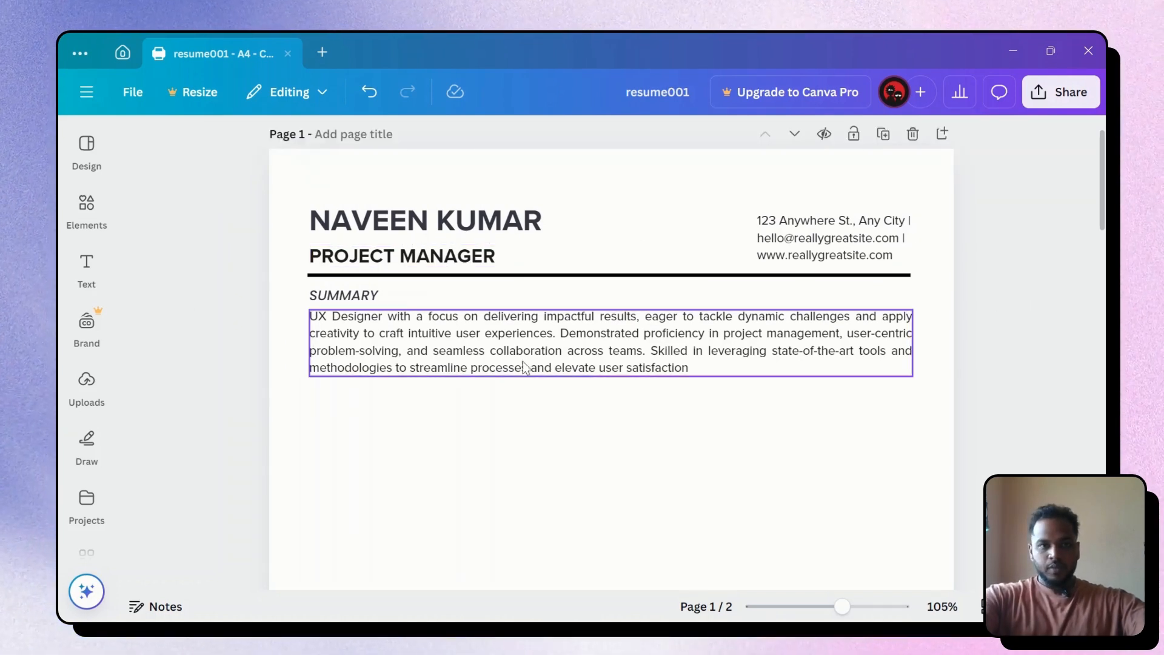
click(363, 303)
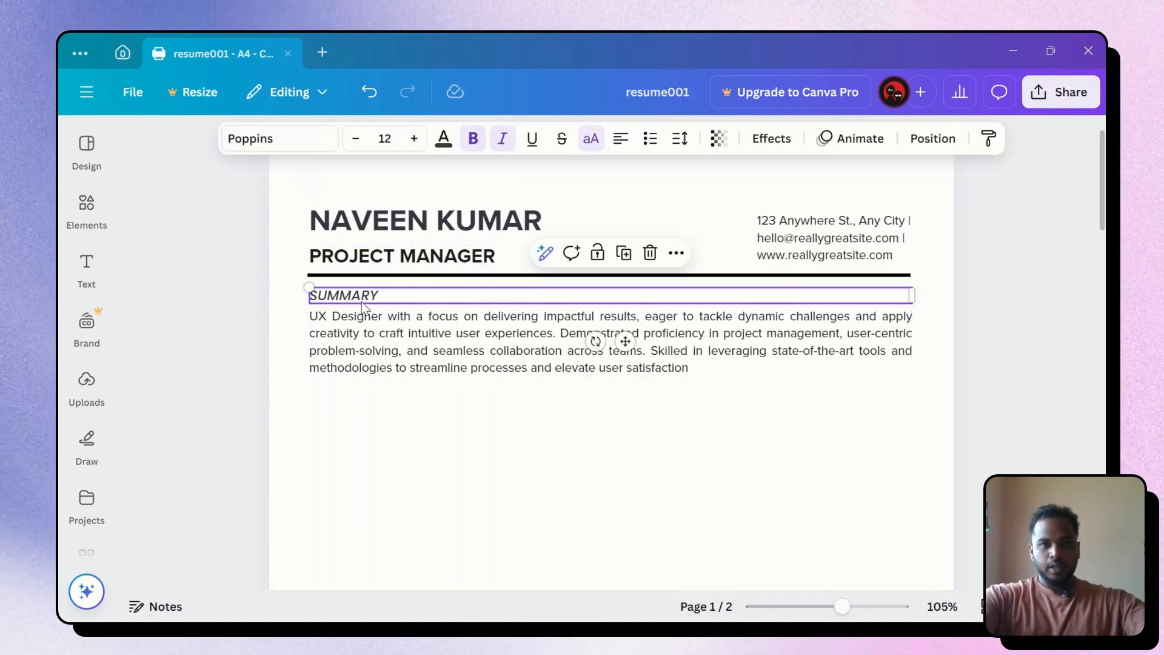
click(360, 337)
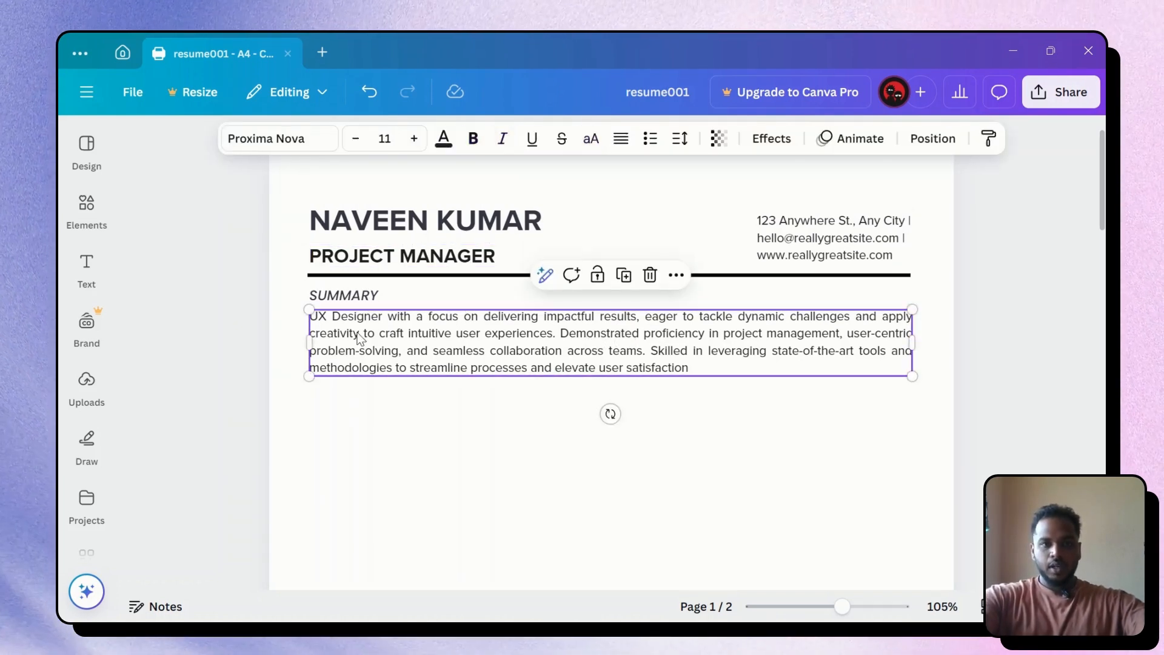
double_click(385, 351)
click(377, 276)
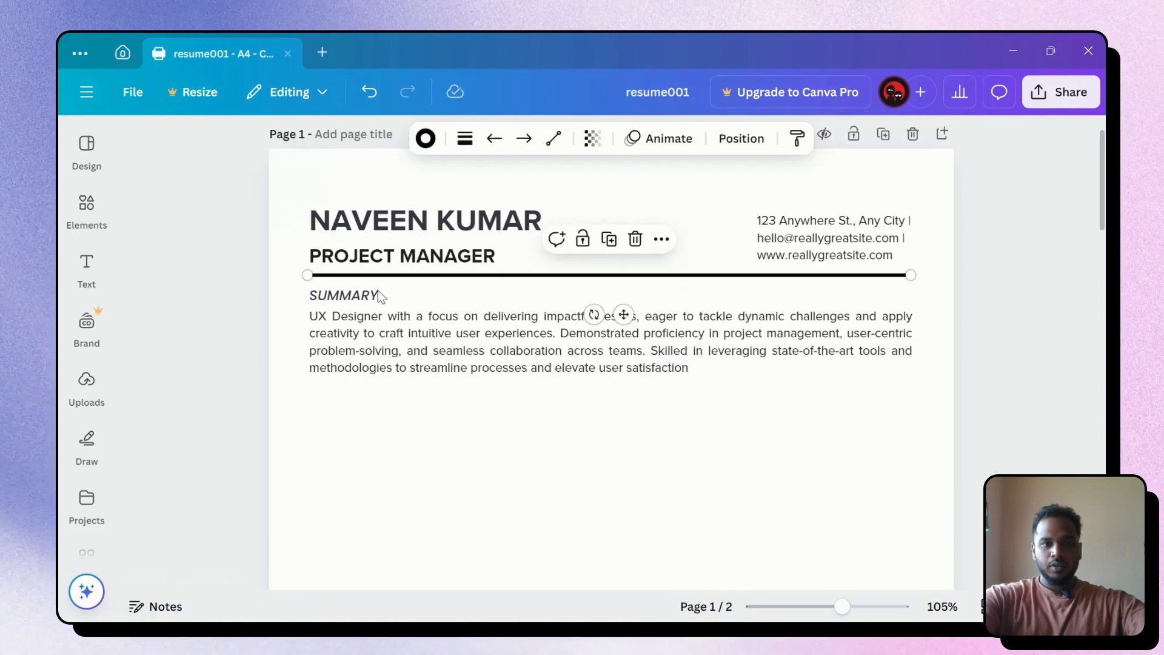
click(973, 365)
click(704, 339)
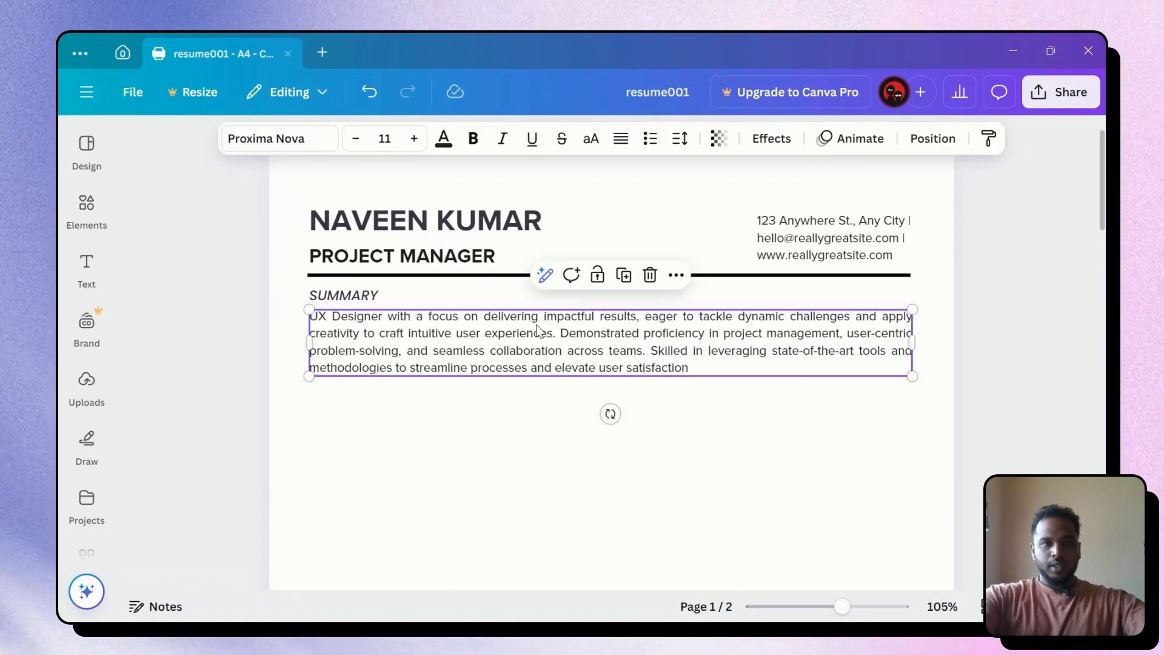
Switch to ChatGPT and scroll through the conversation to the '1. About Me' prompt
click(437, 604)
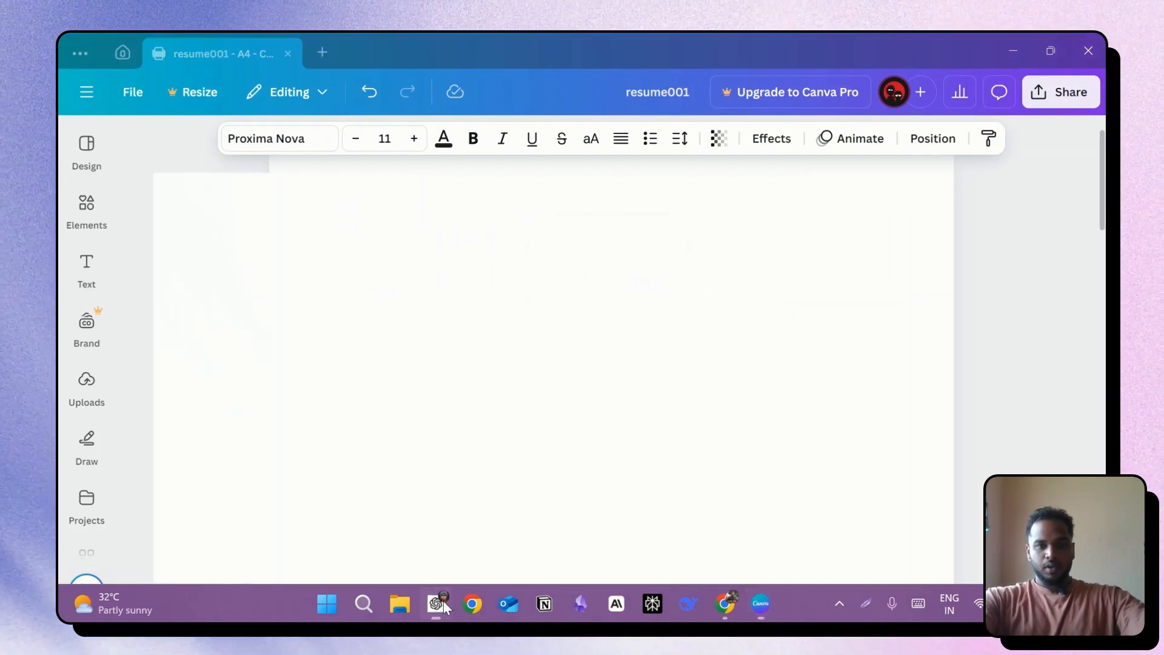
scroll(837, 349, up, 20)
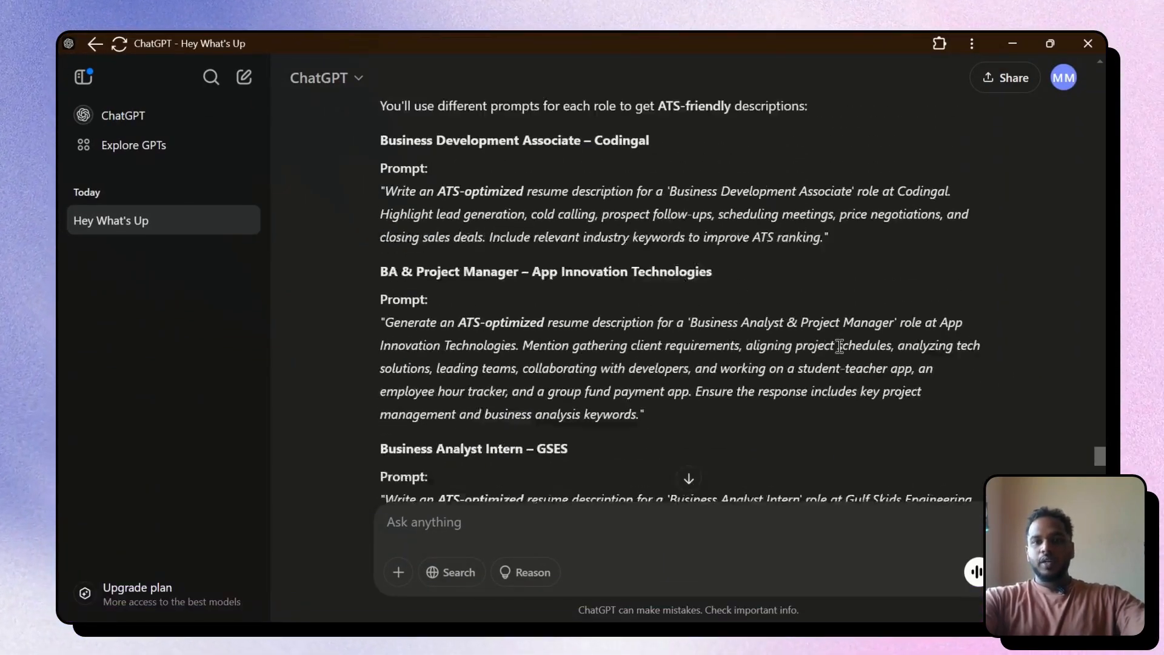
scroll(839, 345, up, 20)
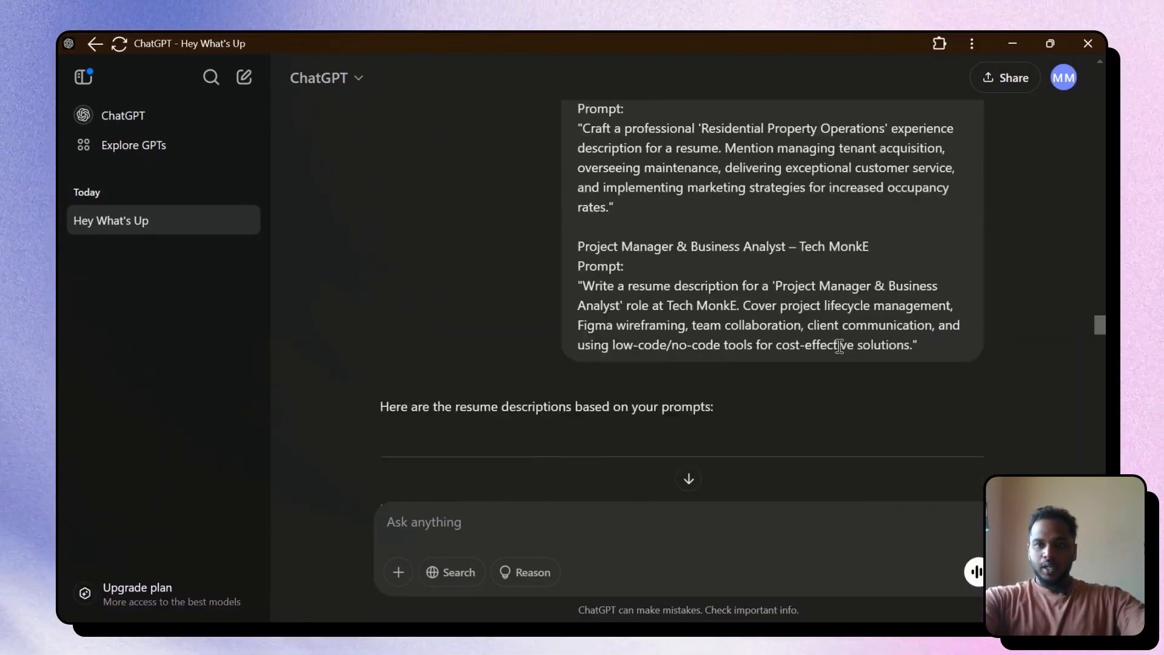
scroll(777, 354, down, 3)
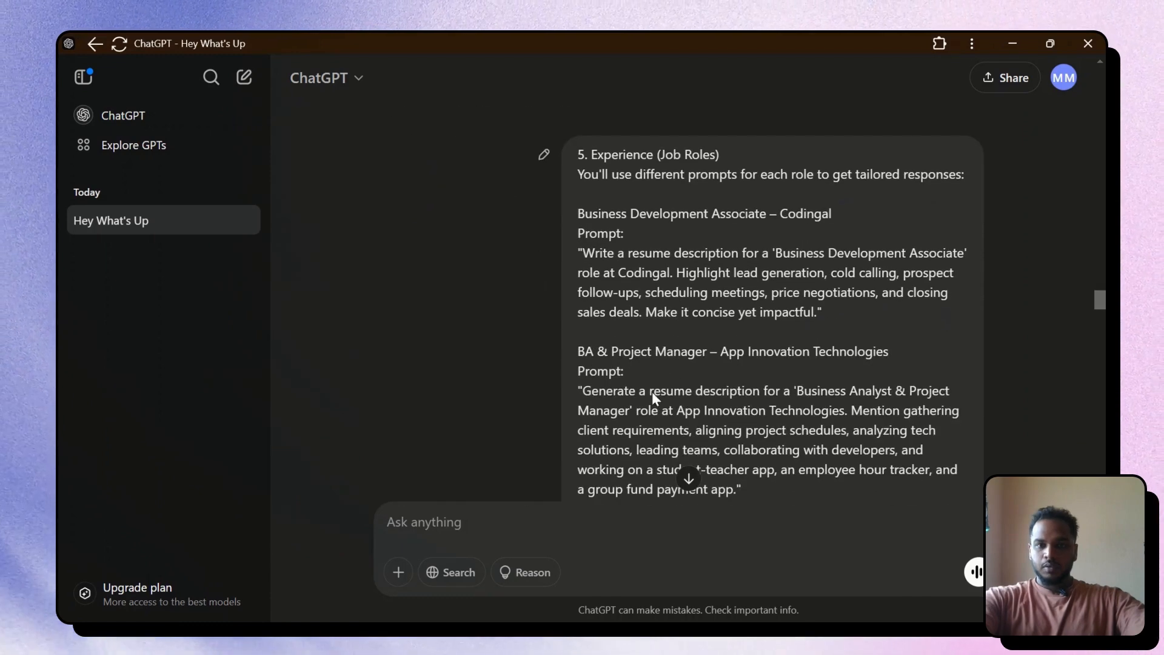
scroll(671, 326, up, 2)
scroll(674, 329, up, 10)
scroll(674, 334, down, 8)
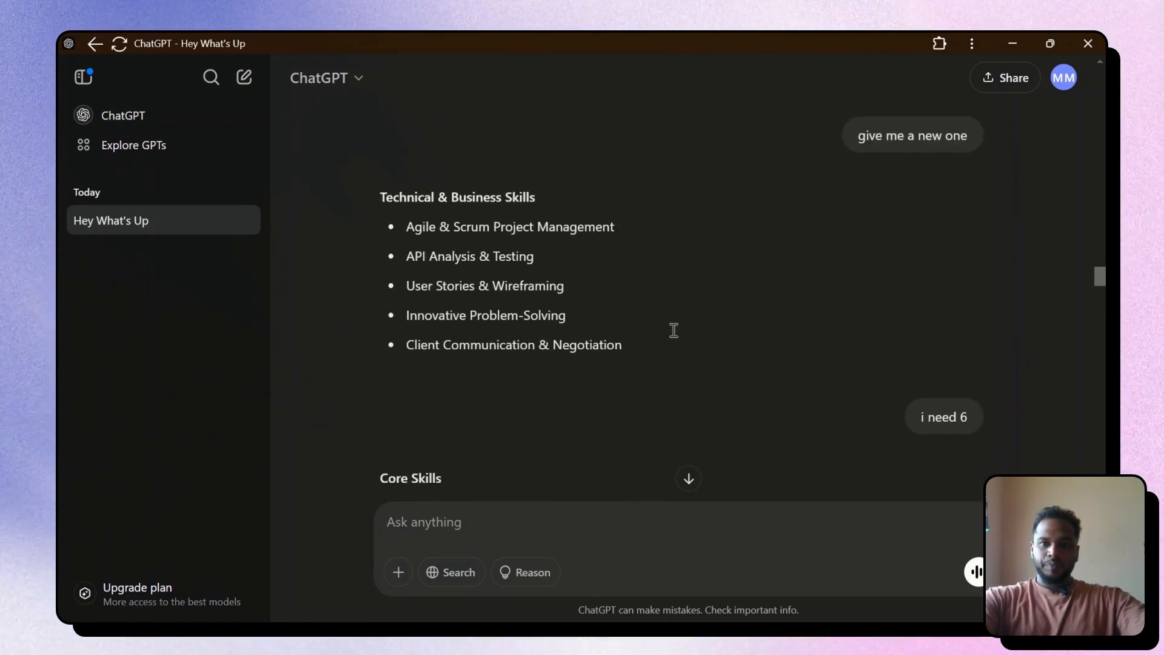
scroll(676, 337, down, 3)
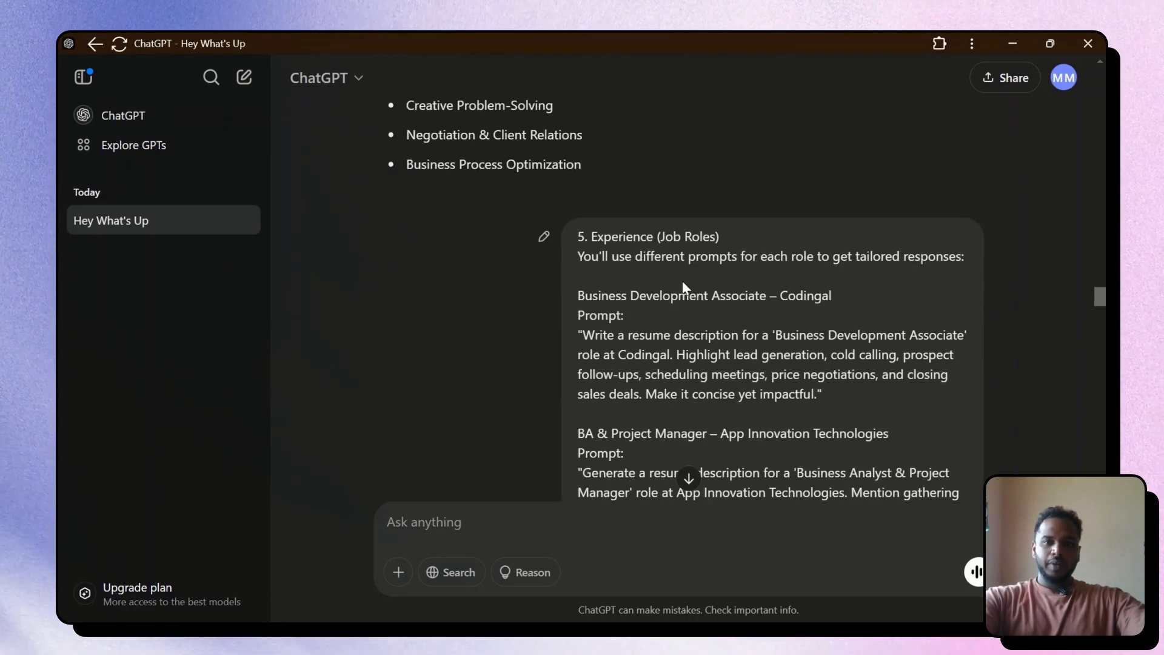
scroll(688, 312, down, 9)
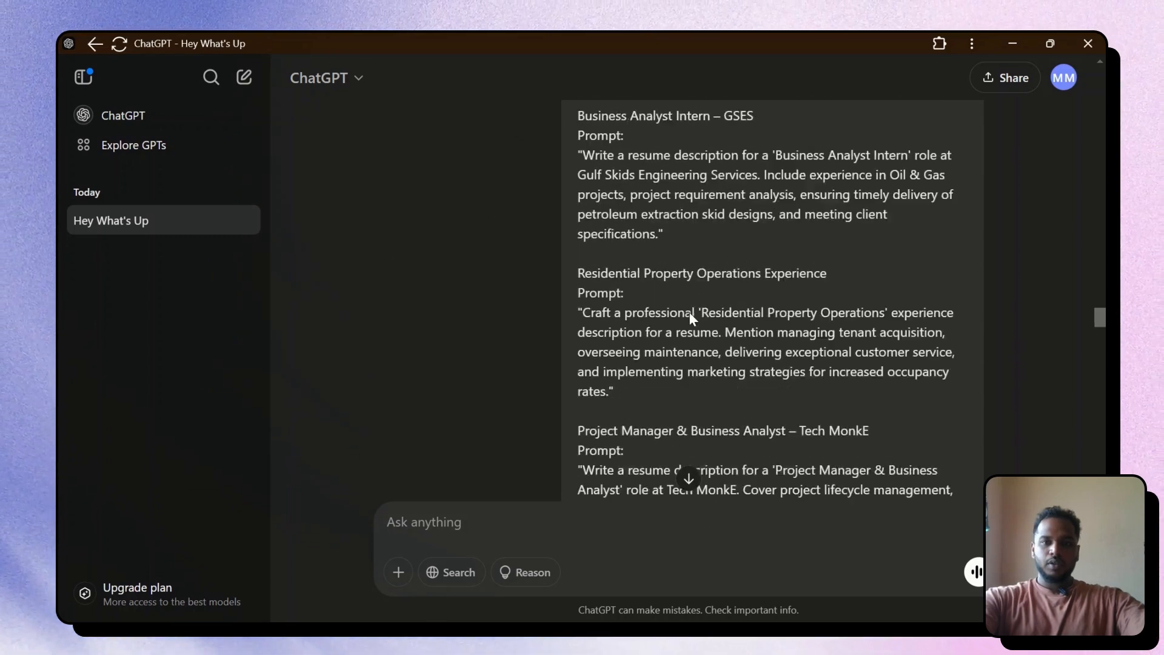
scroll(689, 312, down, 10)
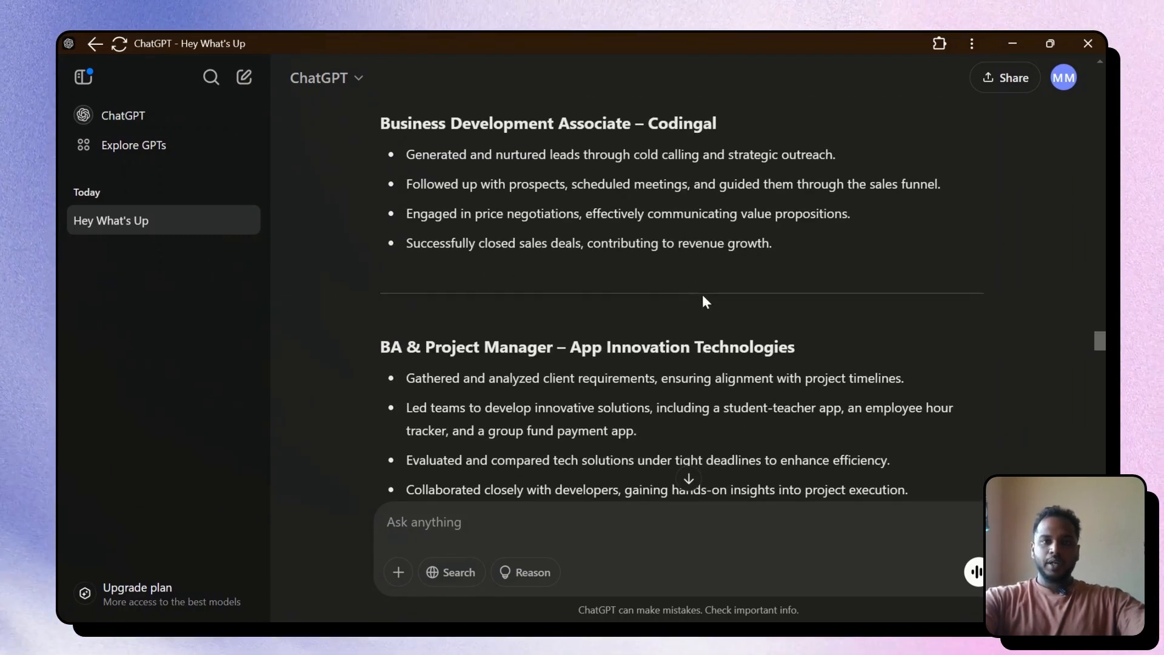
scroll(678, 320, up, 5)
scroll(678, 321, down, 5)
scroll(677, 320, down, 18)
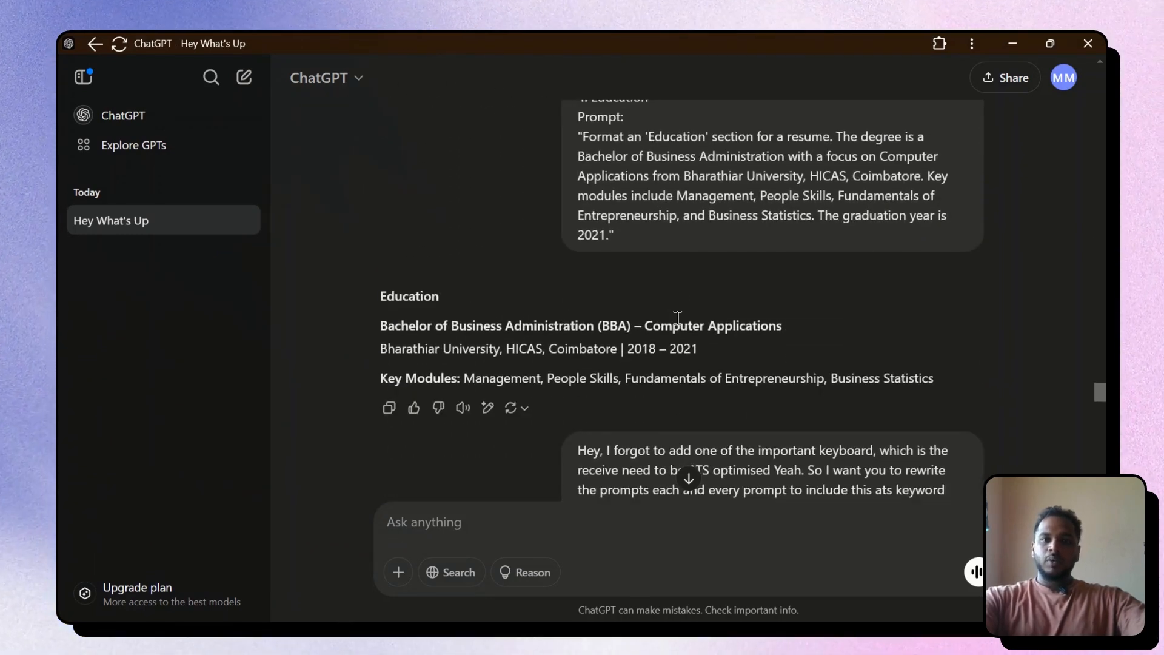
scroll(677, 317, down, 1)
scroll(677, 317, up, 3)
scroll(678, 317, down, 7)
scroll(677, 319, down, 11)
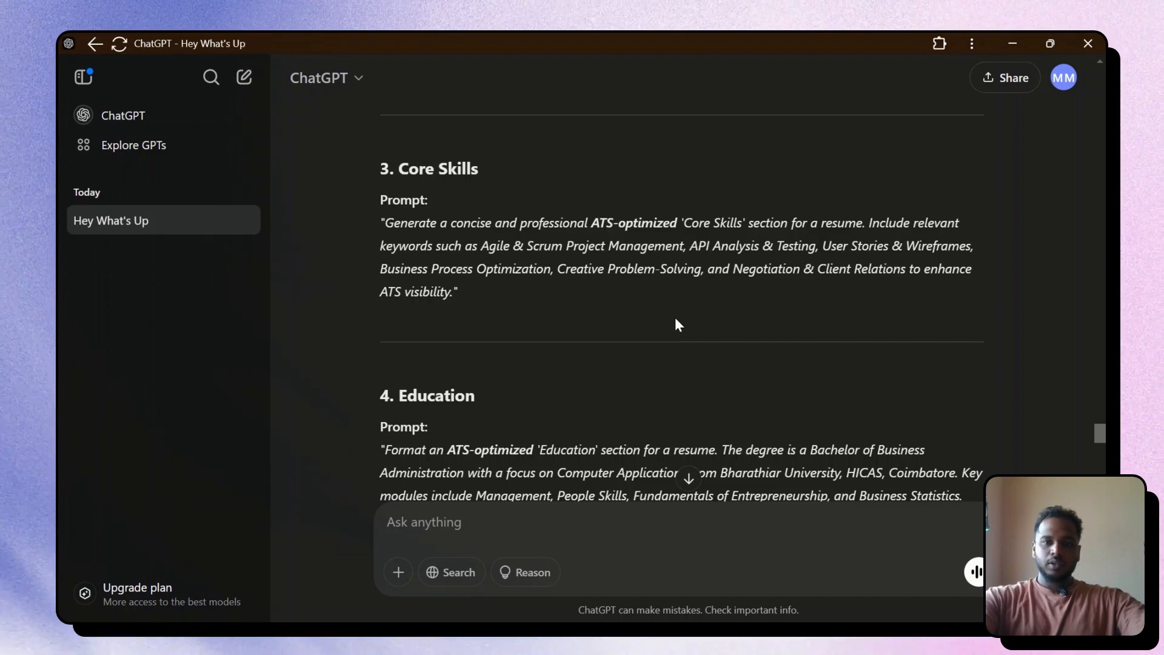
scroll(670, 326, down, 1)
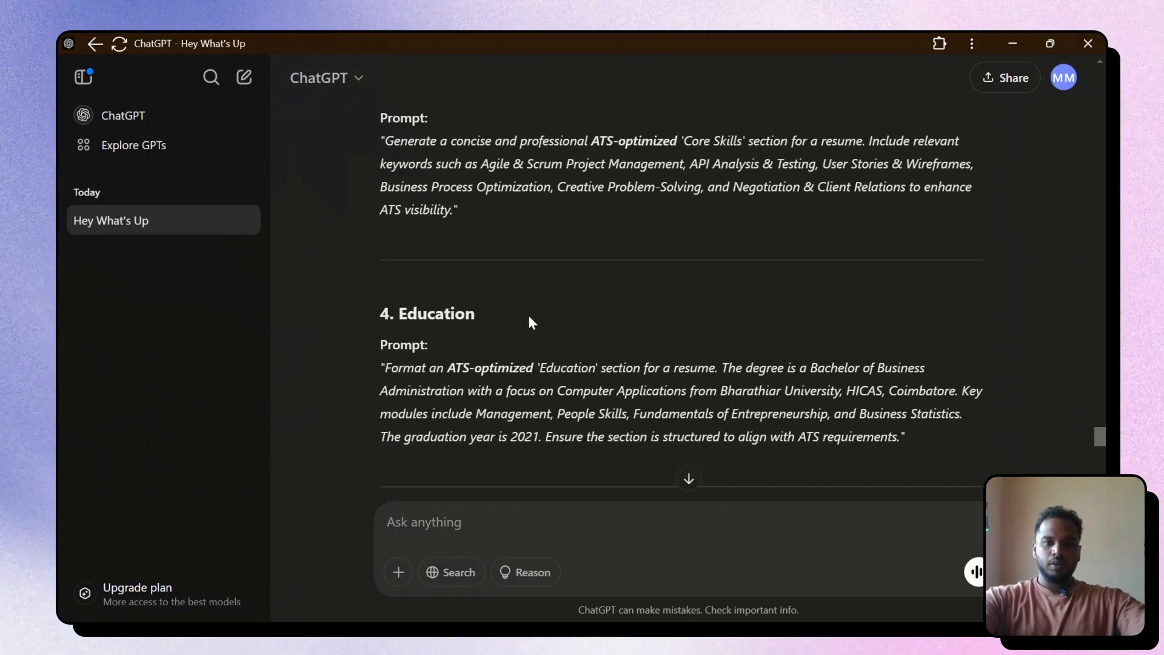
scroll(529, 318, down, 4)
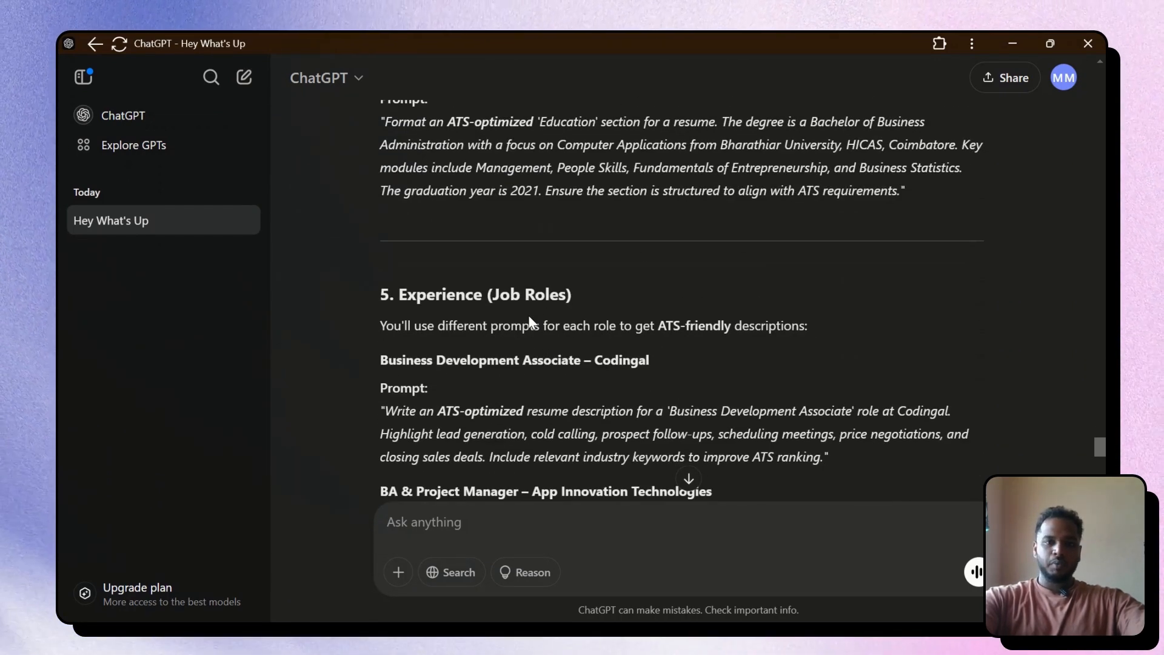
scroll(528, 320, down, 12)
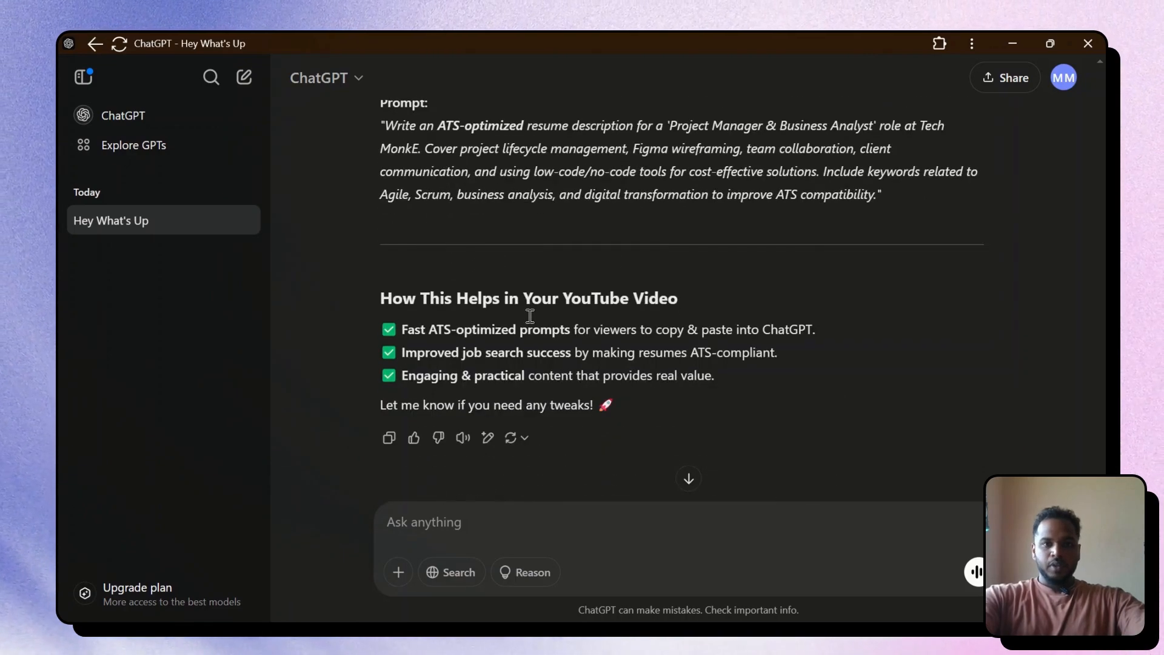
scroll(529, 316, up, 15)
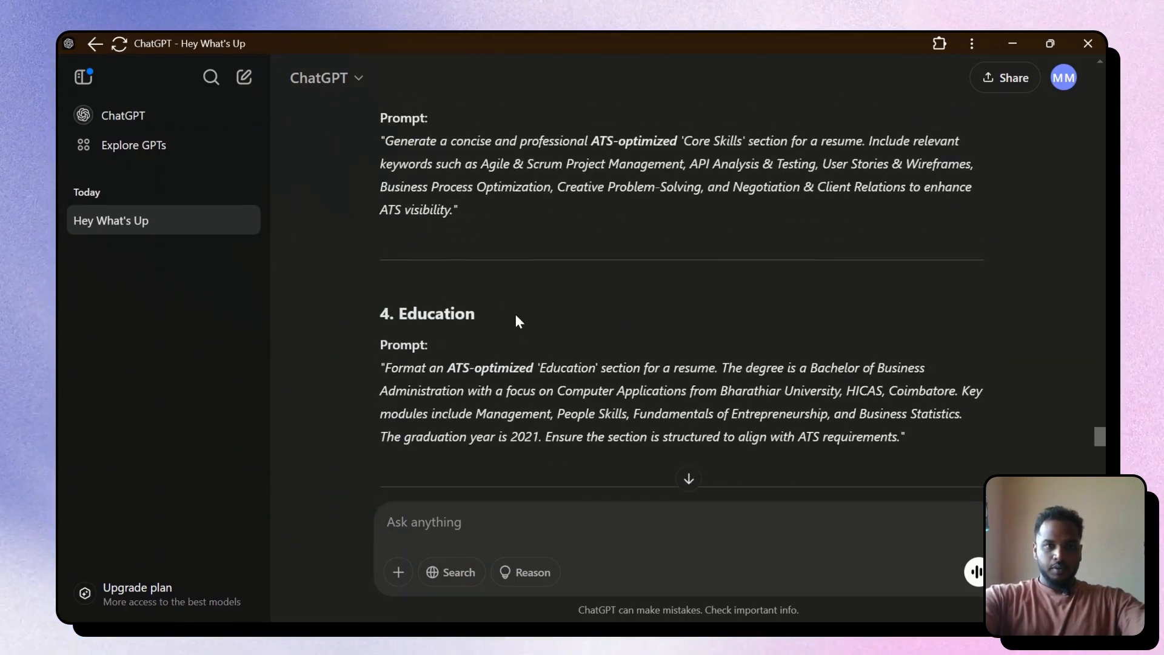
scroll(515, 314, up, 9)
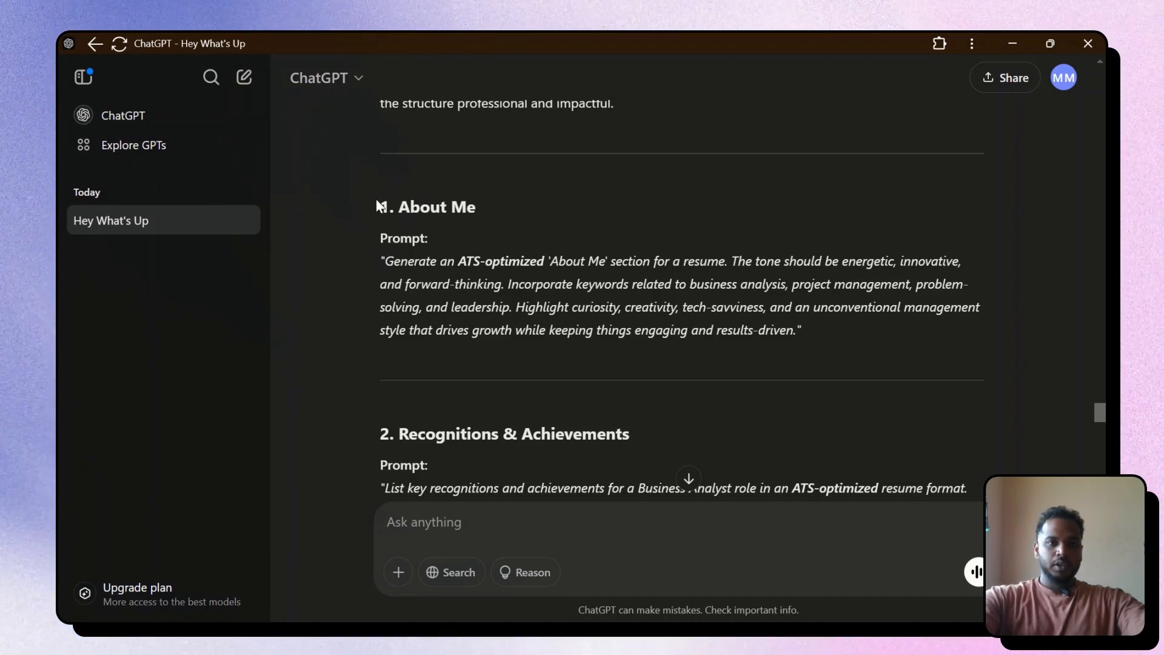
Copy the ATS-optimized About Me prompt into a new ChatGPT message and send it
drag(379, 206, 831, 337)
key(ctrl+c)
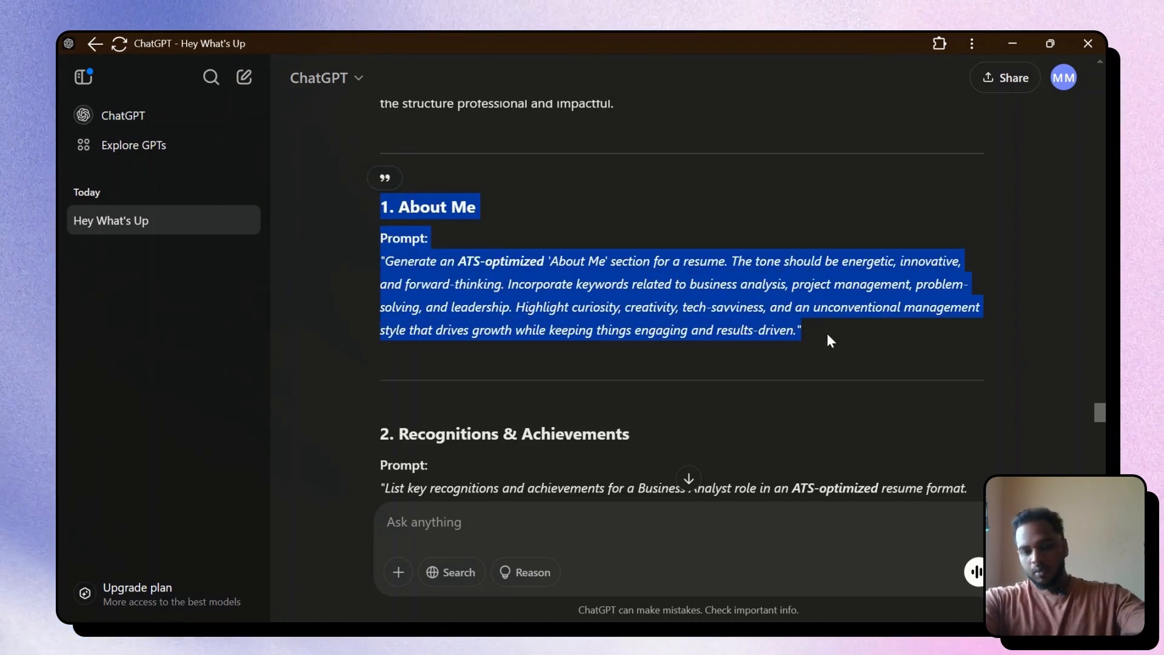
click(679, 534)
key(ctrl+v)
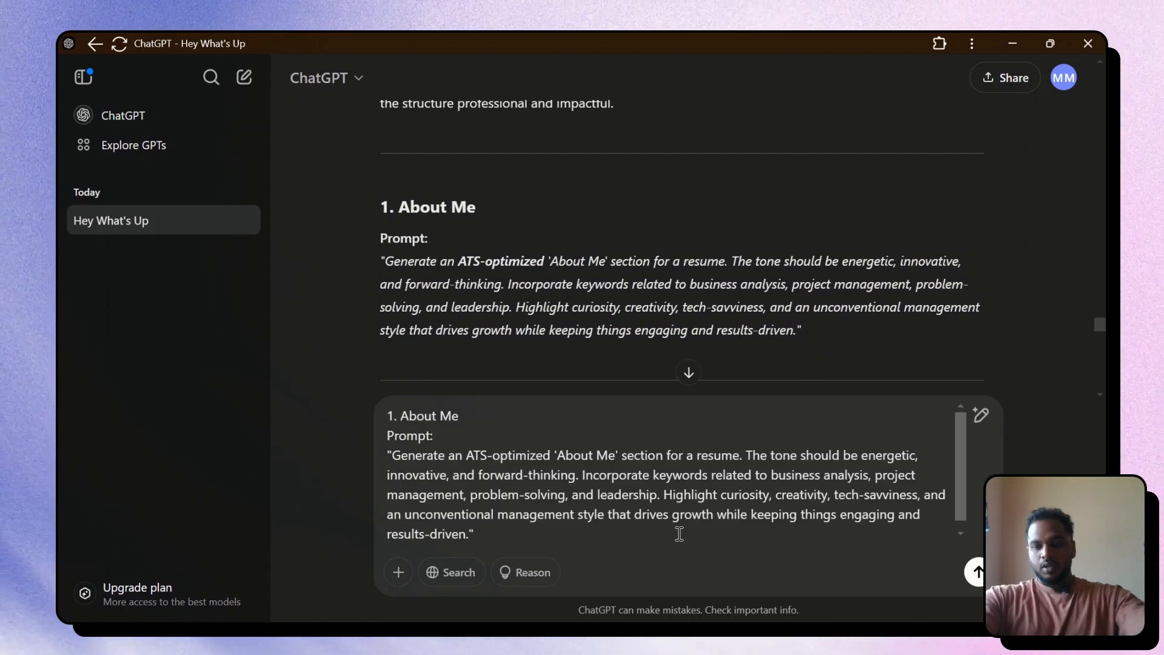
key(Return)
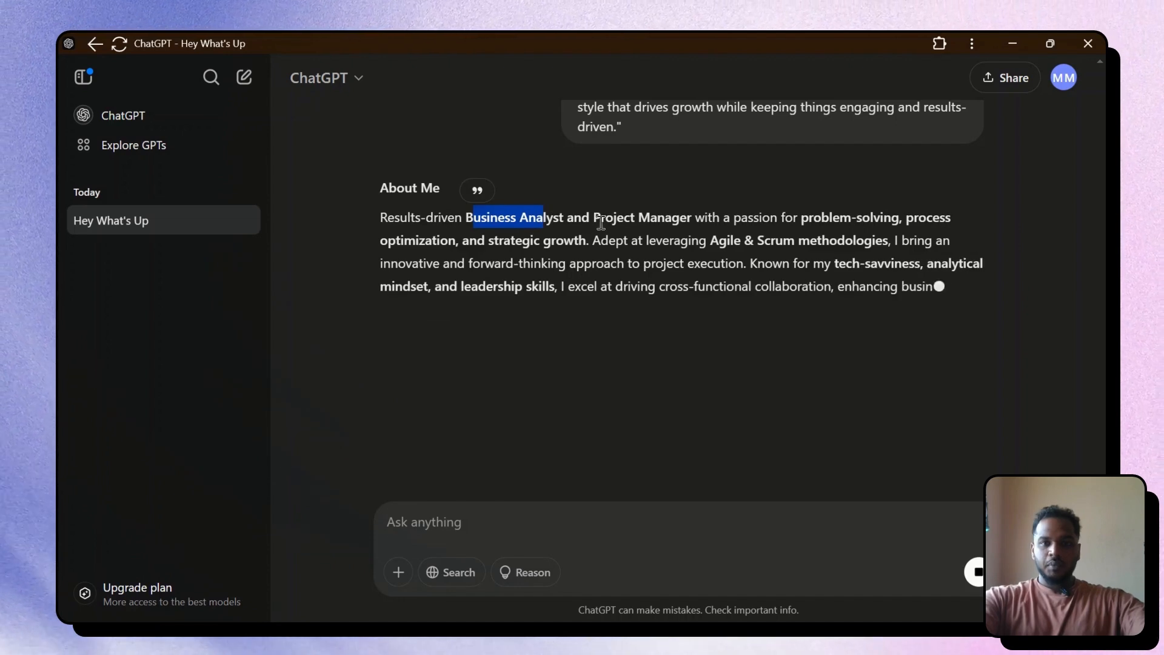
drag(594, 217, 665, 217)
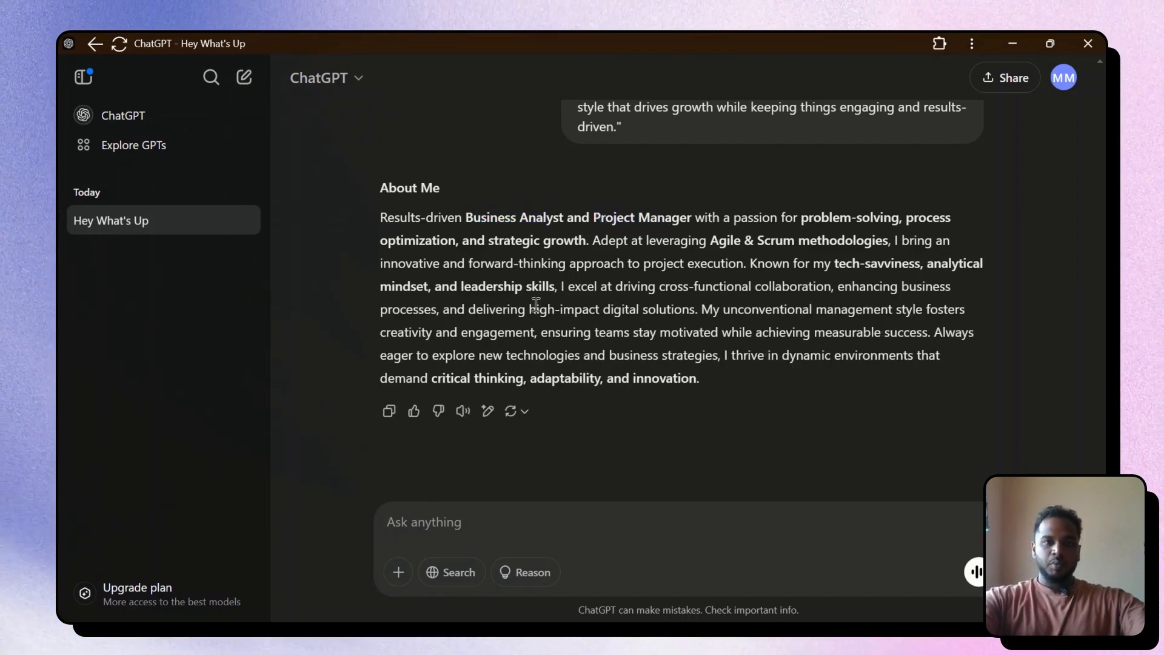
double_click(402, 187)
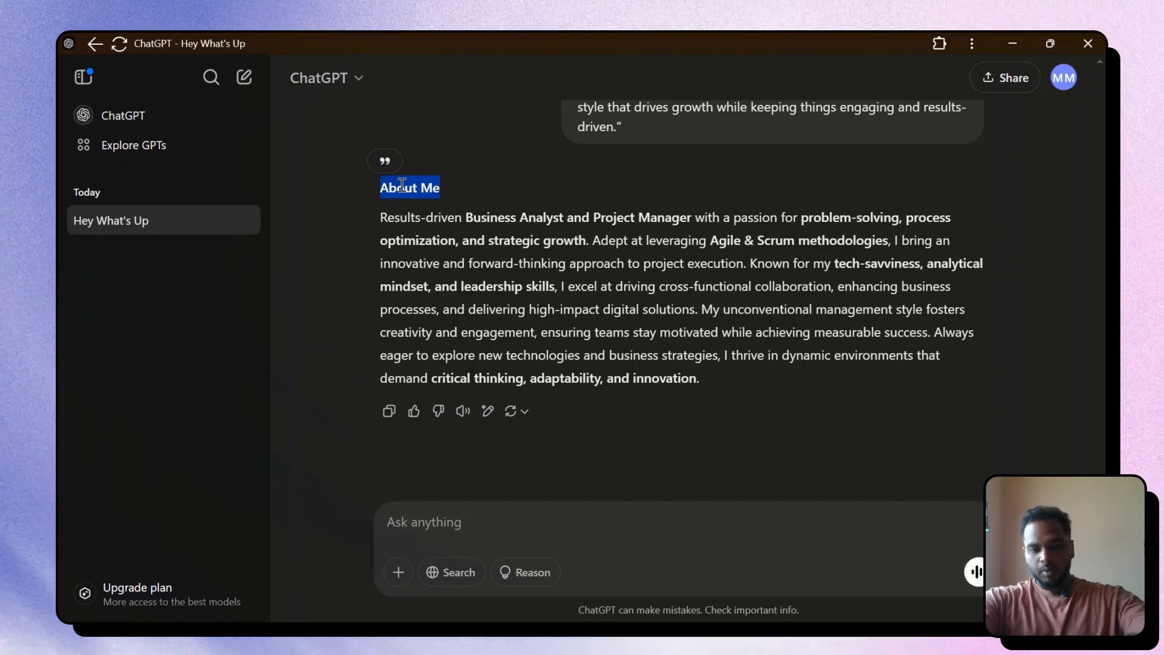
Rename the resume's SUMMARY heading to ABOUT ME
key(alt+Tab)
click(391, 296)
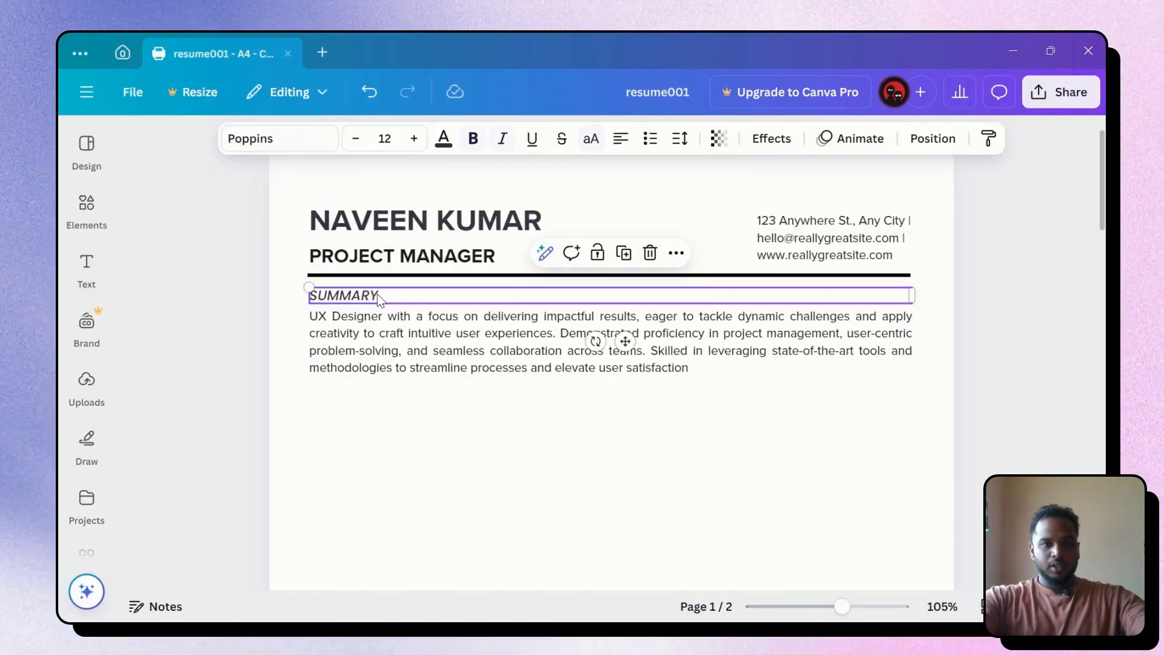
text(ABOUT ME)
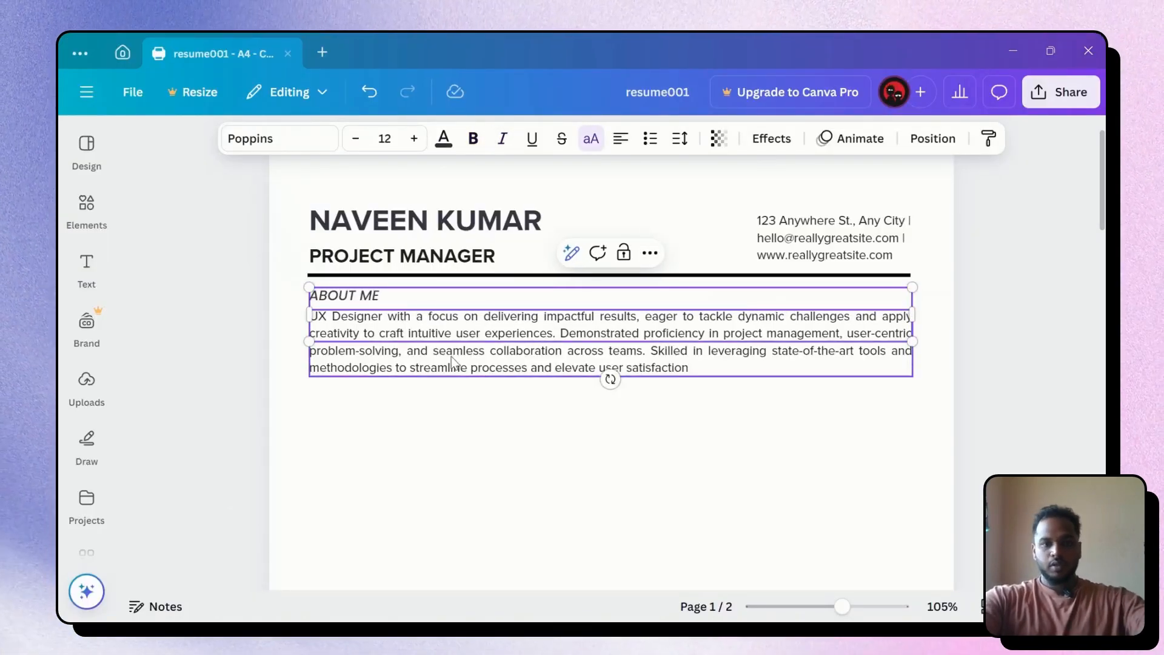
click(701, 438)
click(497, 337)
Replace the old summary paragraph with ChatGPT's 'Results-driven Business Analyst and Project Manager' text
key(alt+Tab)
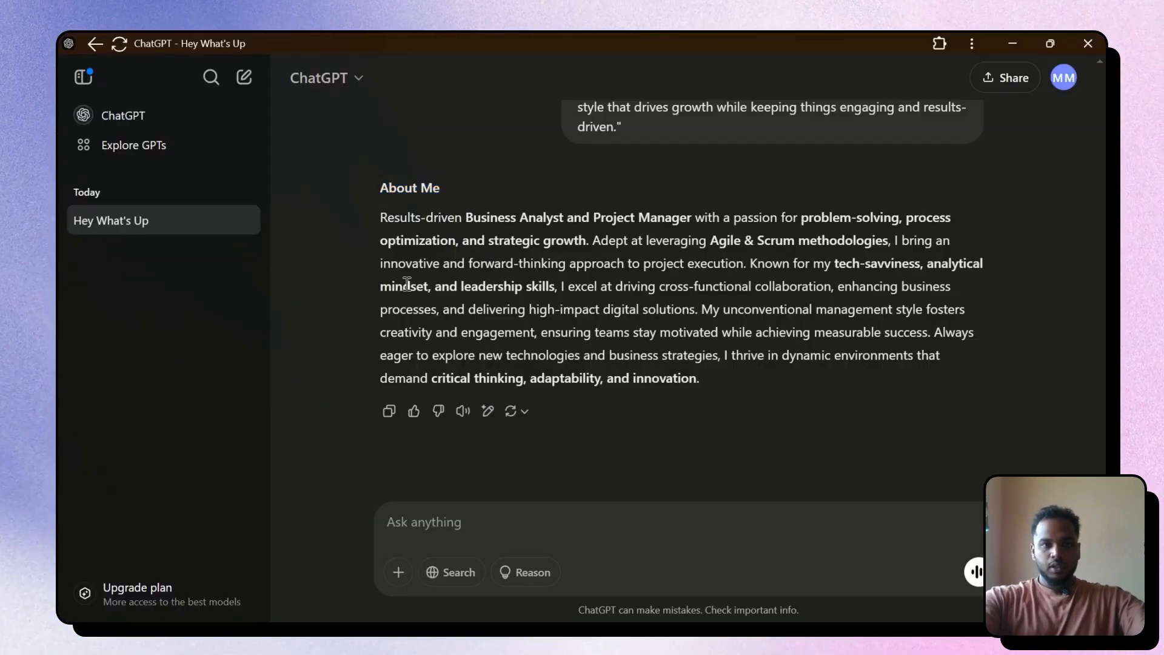
drag(383, 218, 682, 382)
key(ctrl+c)
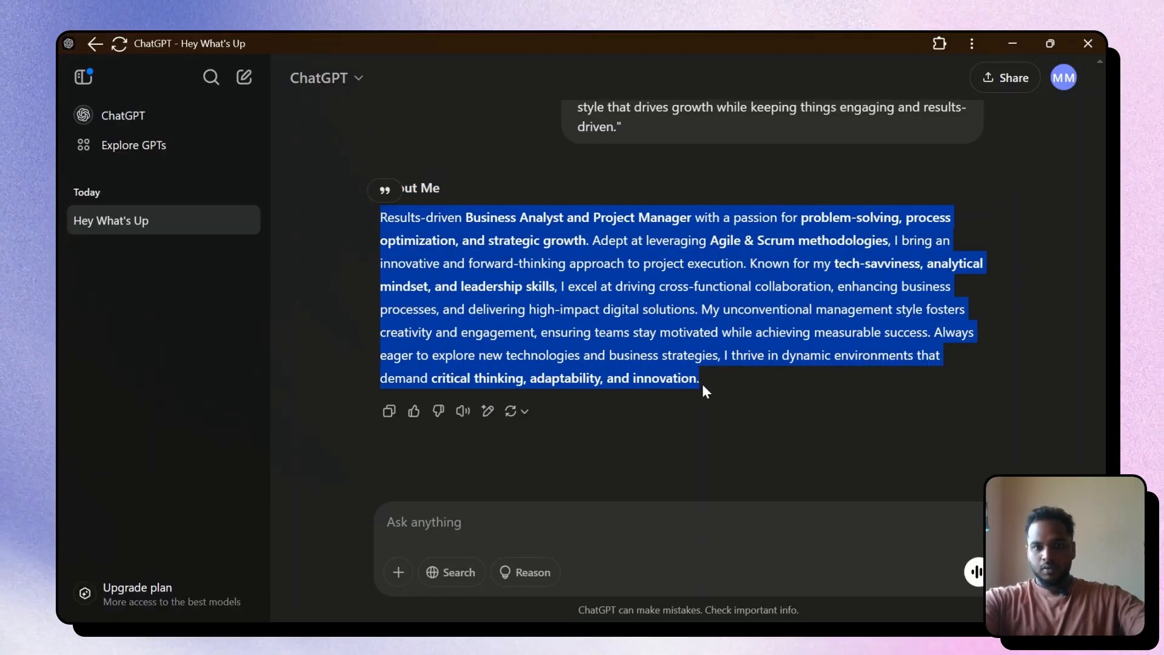
key(alt+Tab)
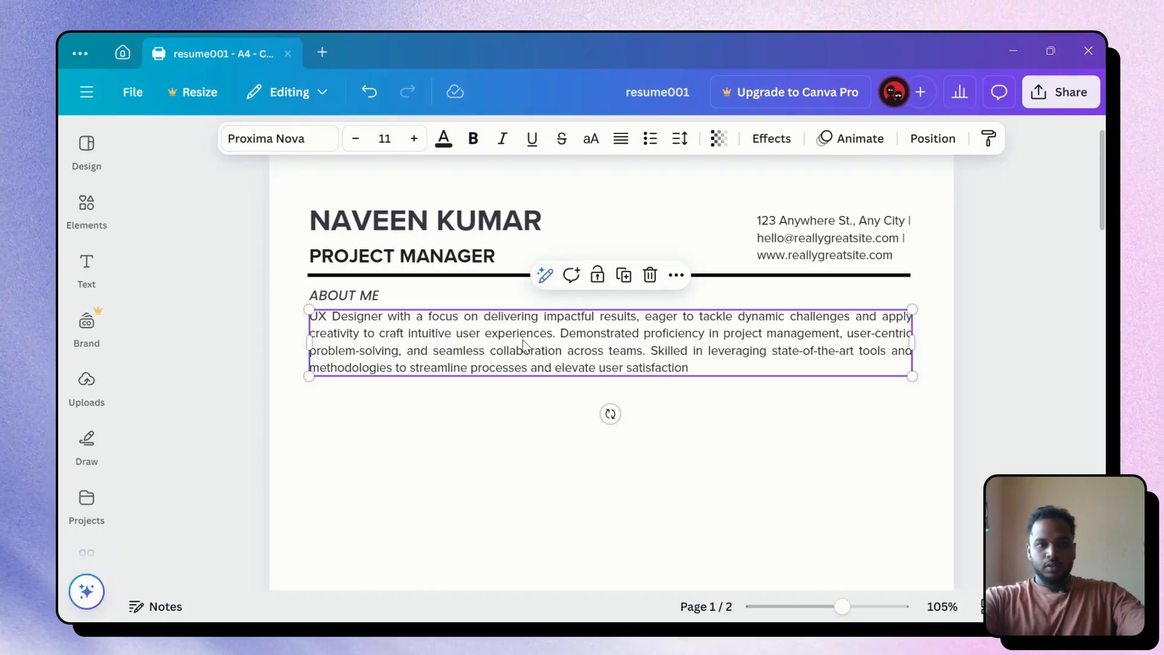
double_click(524, 340)
key(ctrl+v)
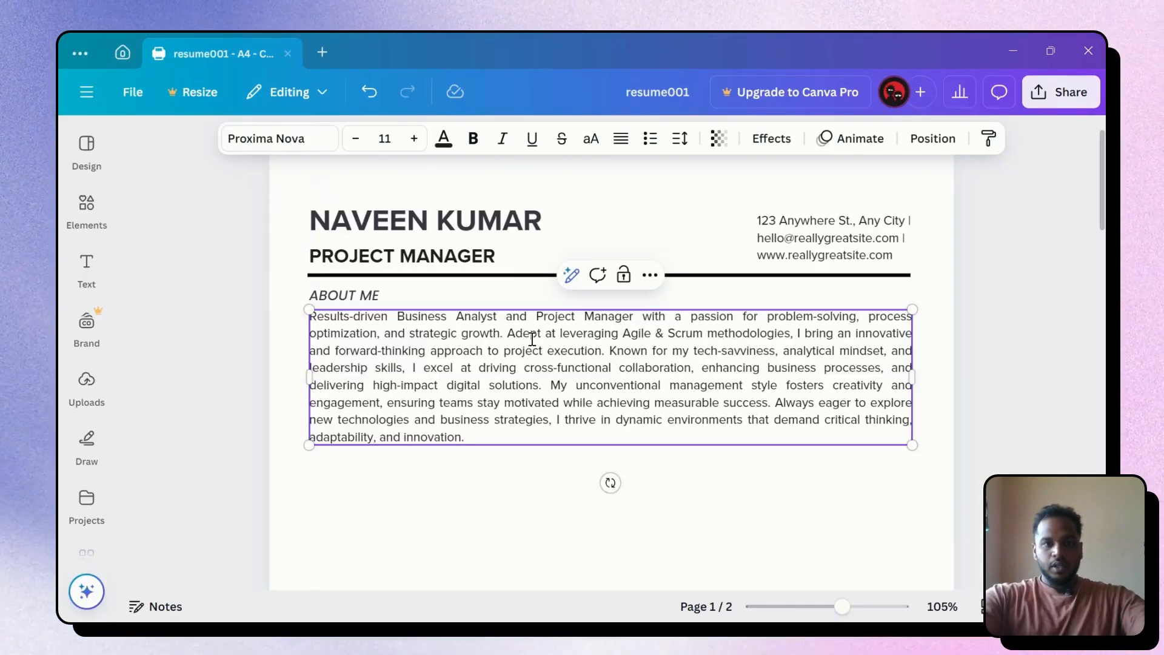
key(Escape)
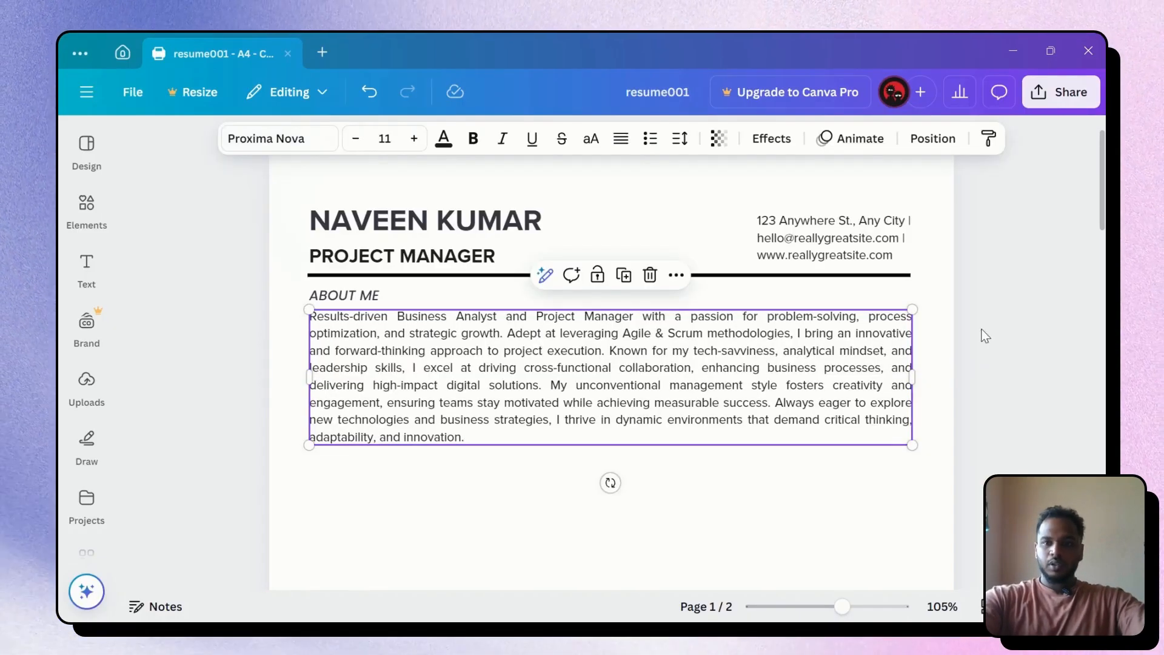
click(985, 336)
click(735, 376)
Ask ChatGPT to 'make it in 5 lines'
key(alt+Tab)
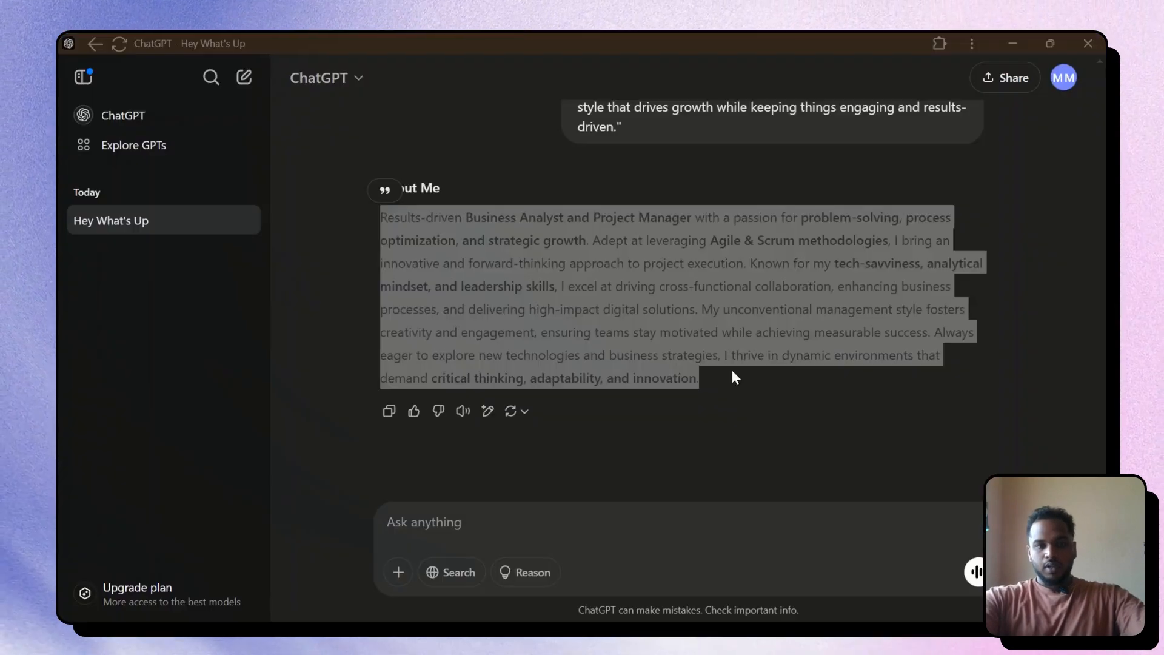
click(580, 517)
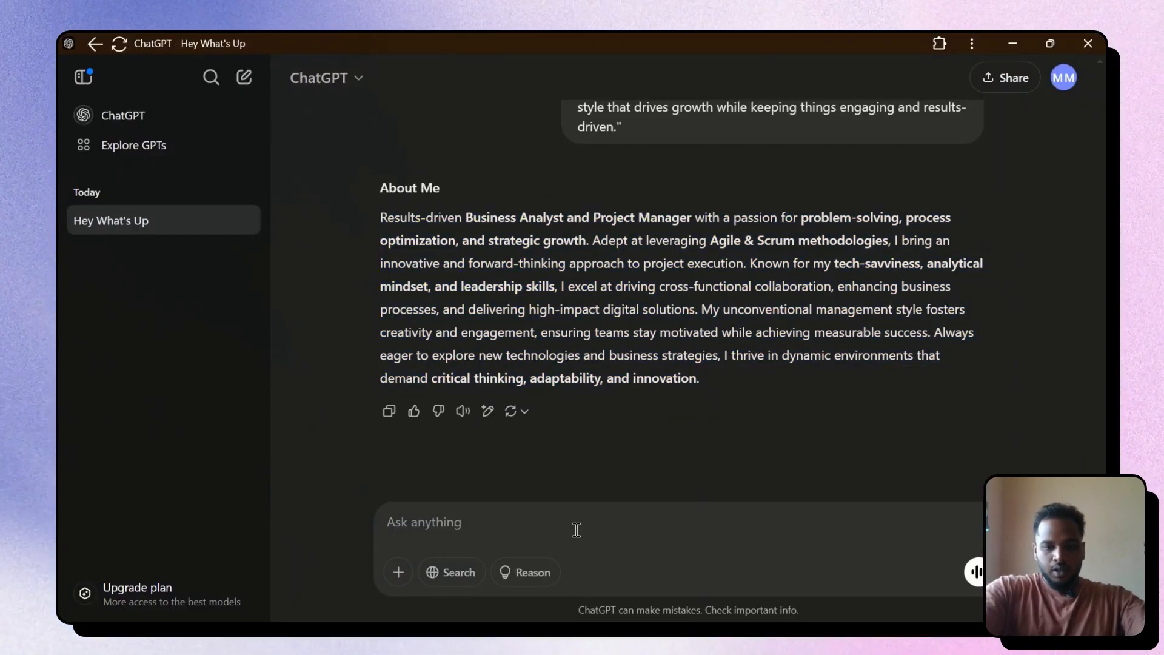
text(make it )
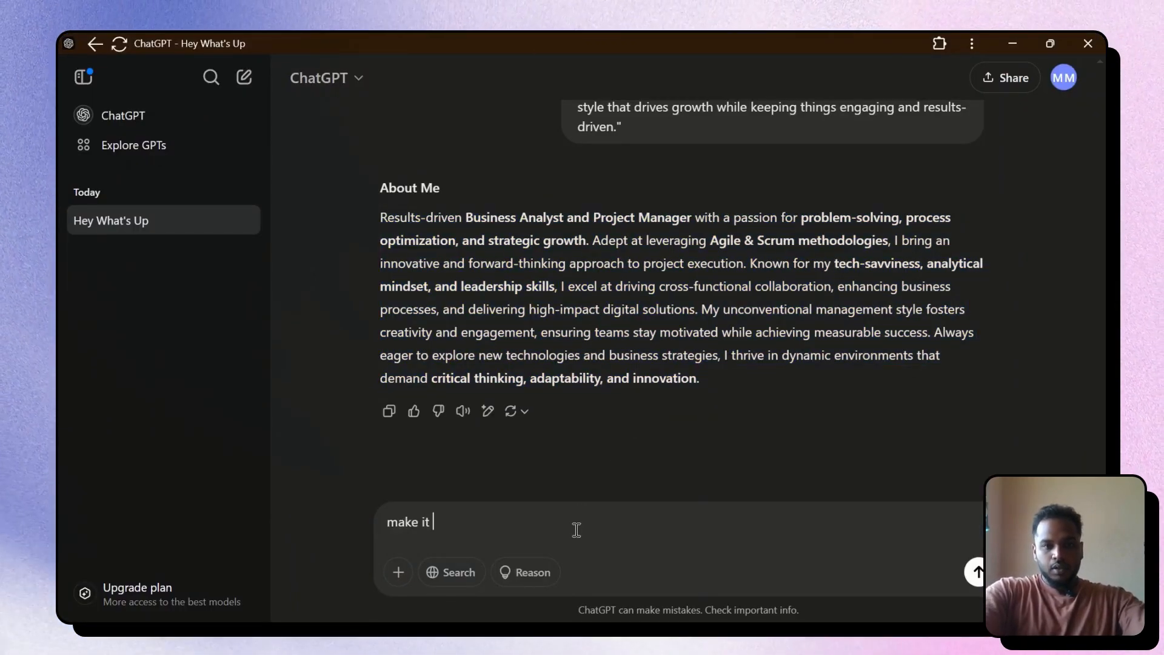
text(in )
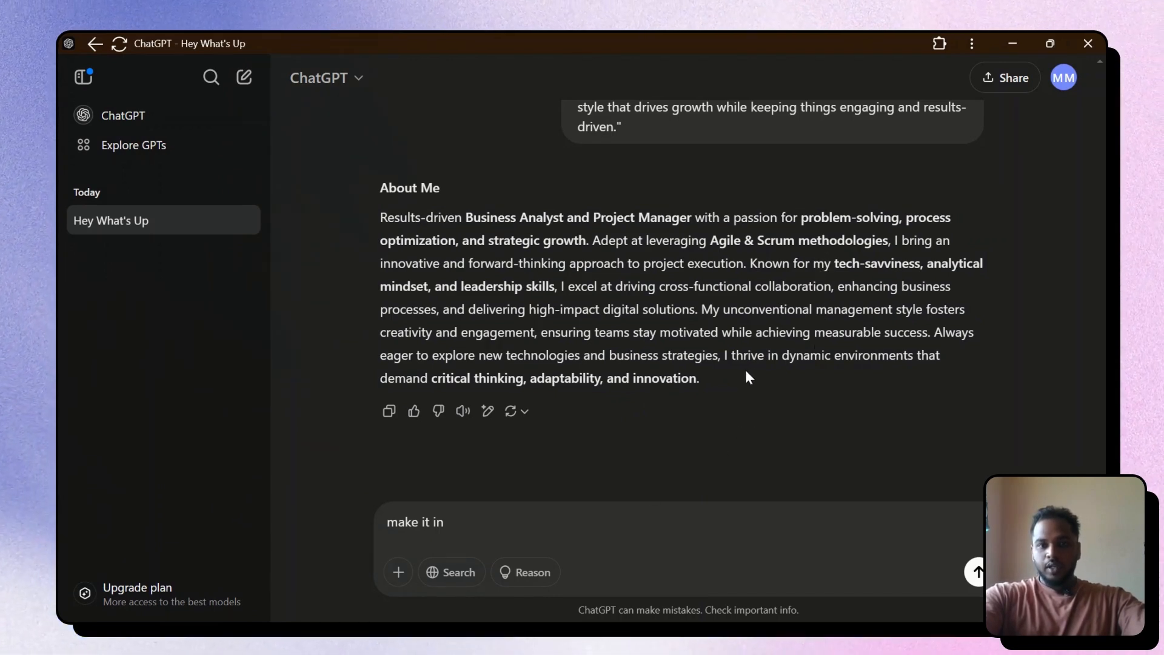
text(5 l)
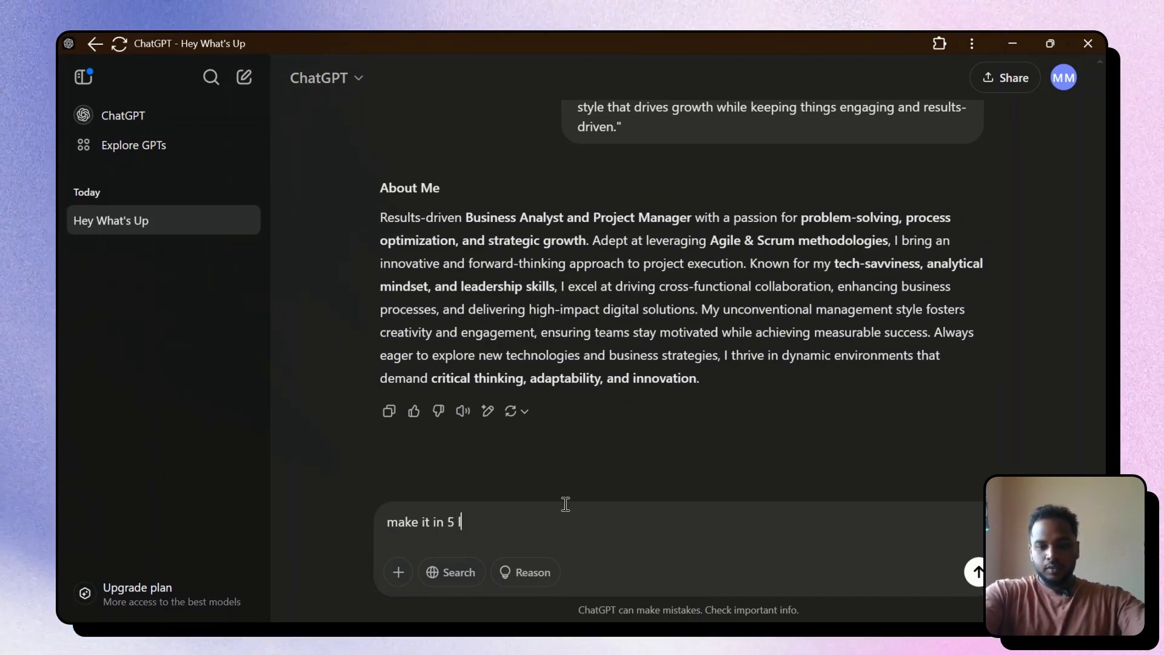
text(ines)
key(Return)
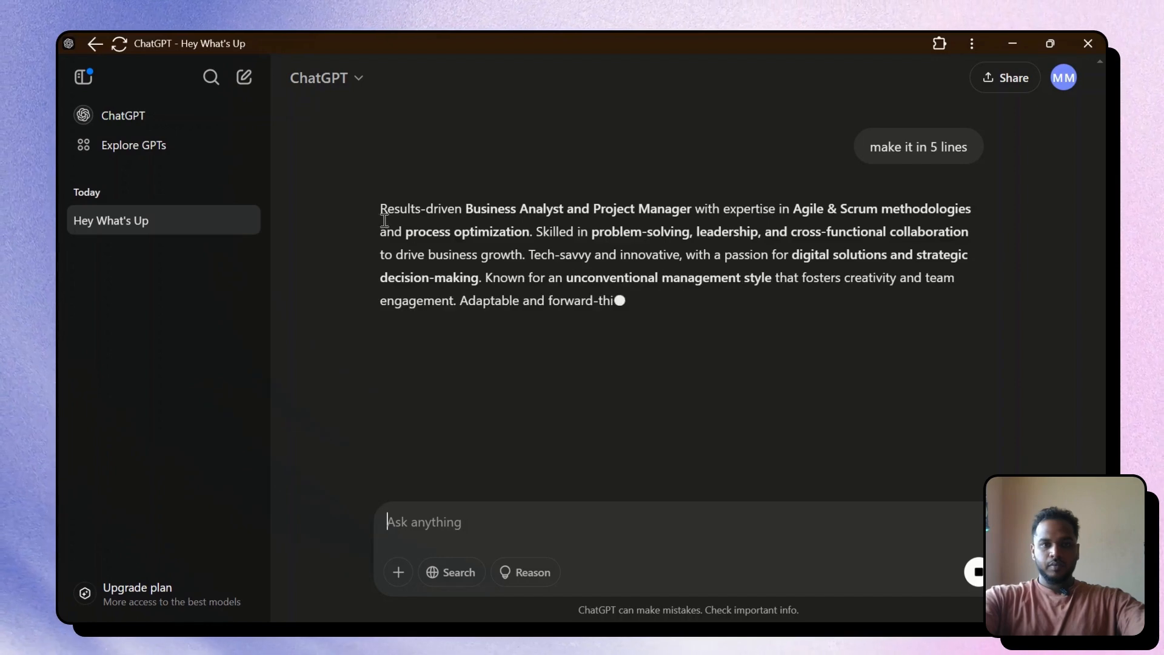
Paste the five-line reply over the resume's About Me paragraph
drag(381, 206, 1003, 300)
key(ctrl+c)
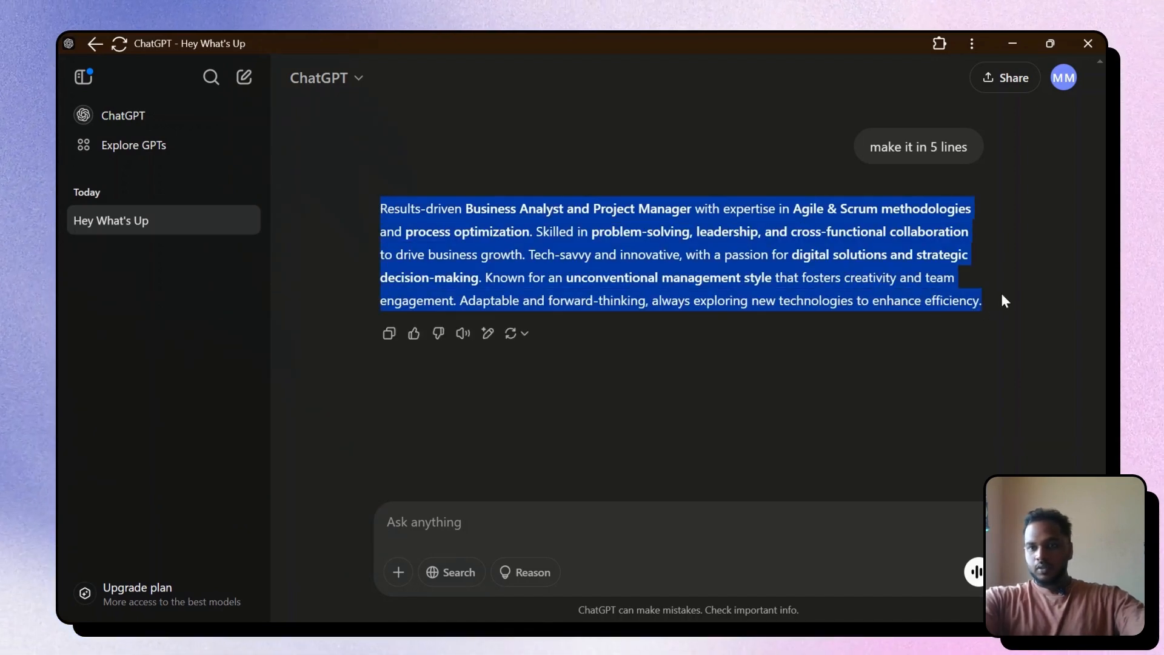
key(alt+Tab)
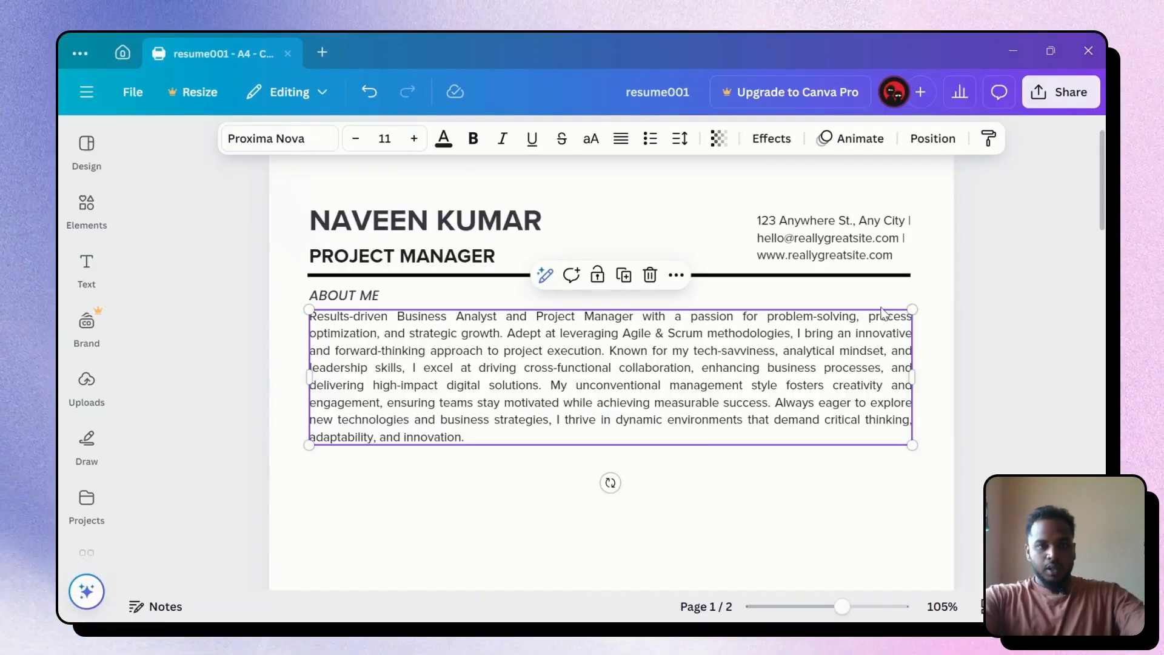
key(ctrl+a)
key(ctrl+v)
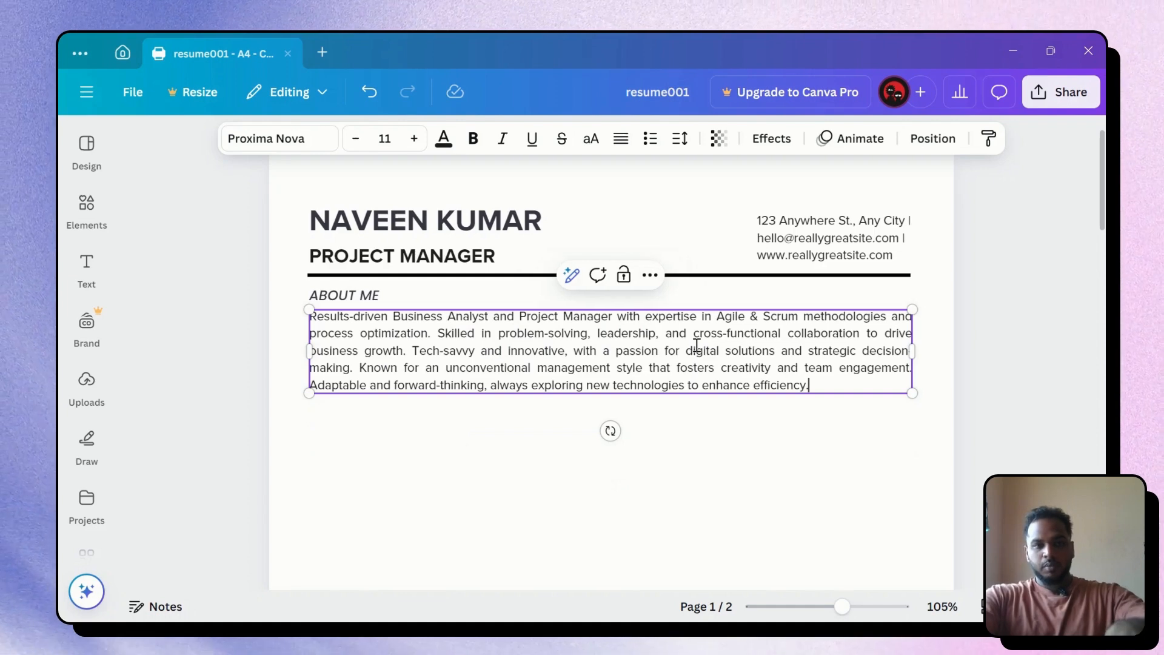
click(1053, 372)
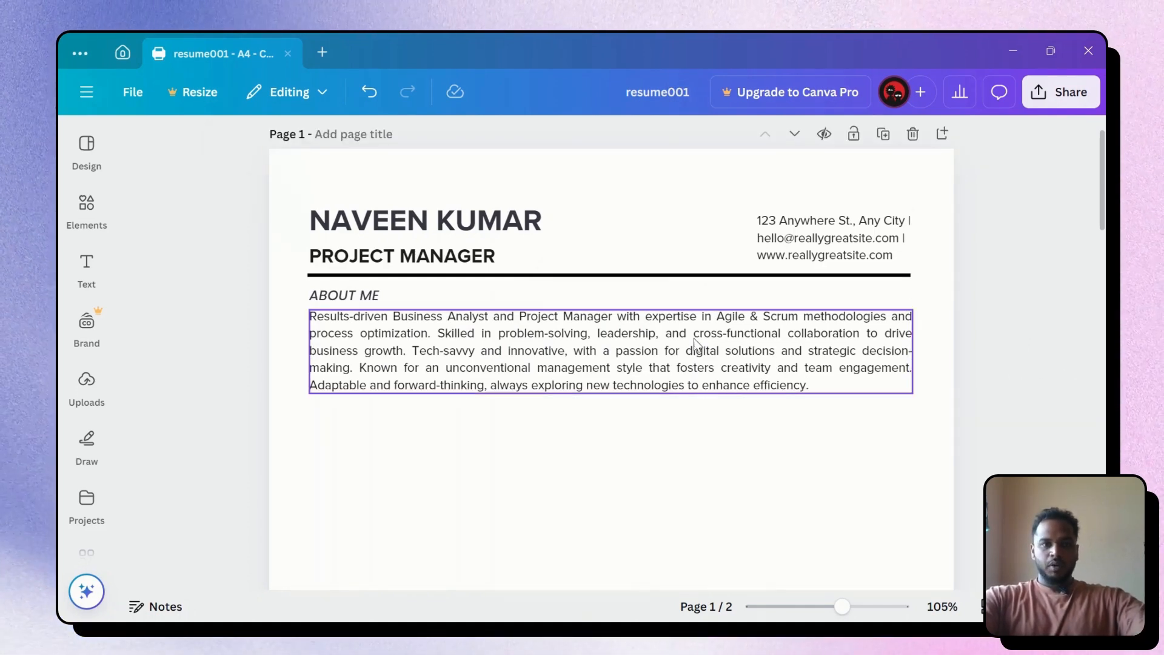
Select and cut the Technical Skills block from page 2
scroll(691, 343, down, 15)
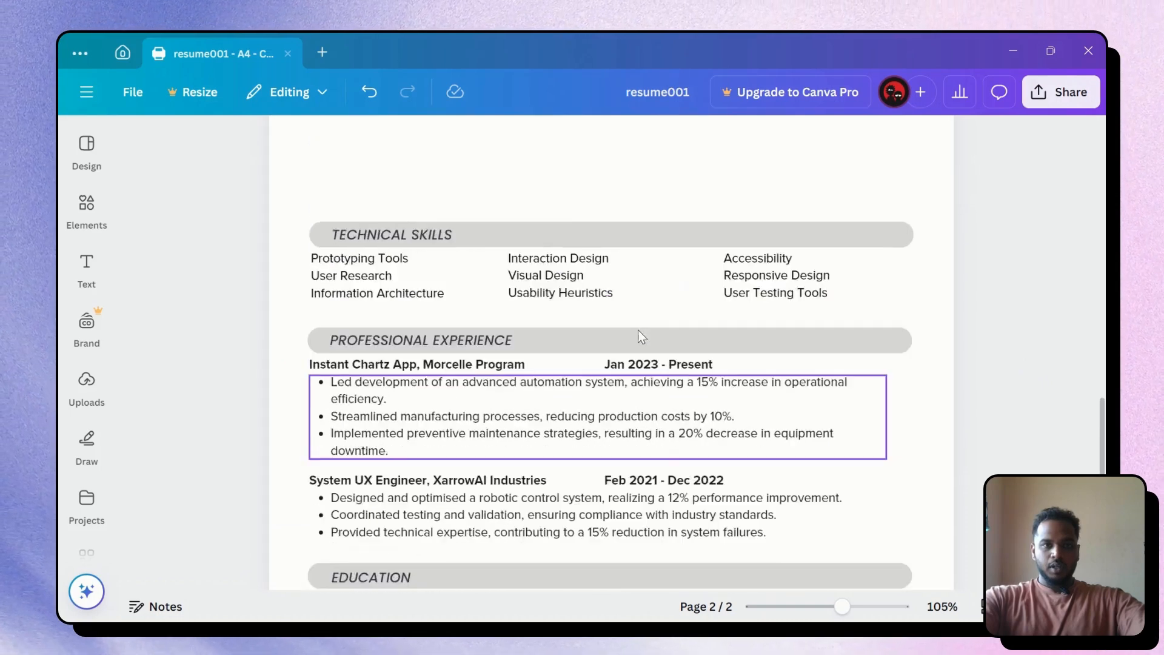
scroll(637, 330, up, 3)
drag(294, 358, 922, 471)
key(Delete)
Paste the Technical Skills block onto page 1 and move it up under About Me
scroll(706, 296, up, 3)
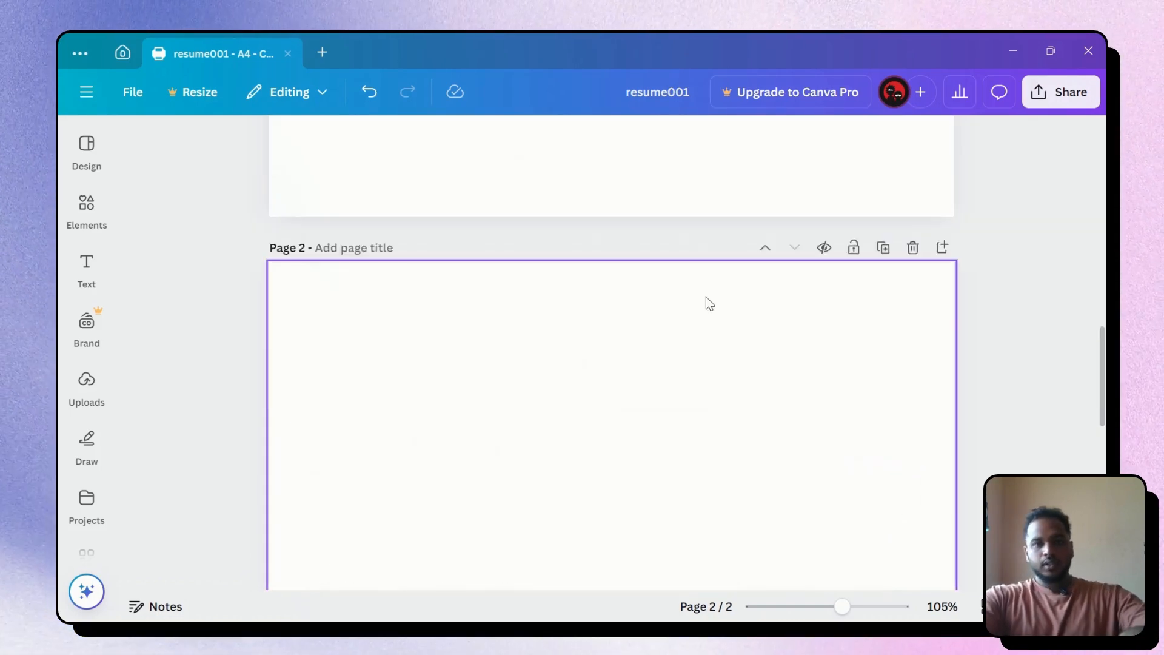
scroll(706, 296, up, 11)
click(495, 472)
scroll(479, 437, down, 1)
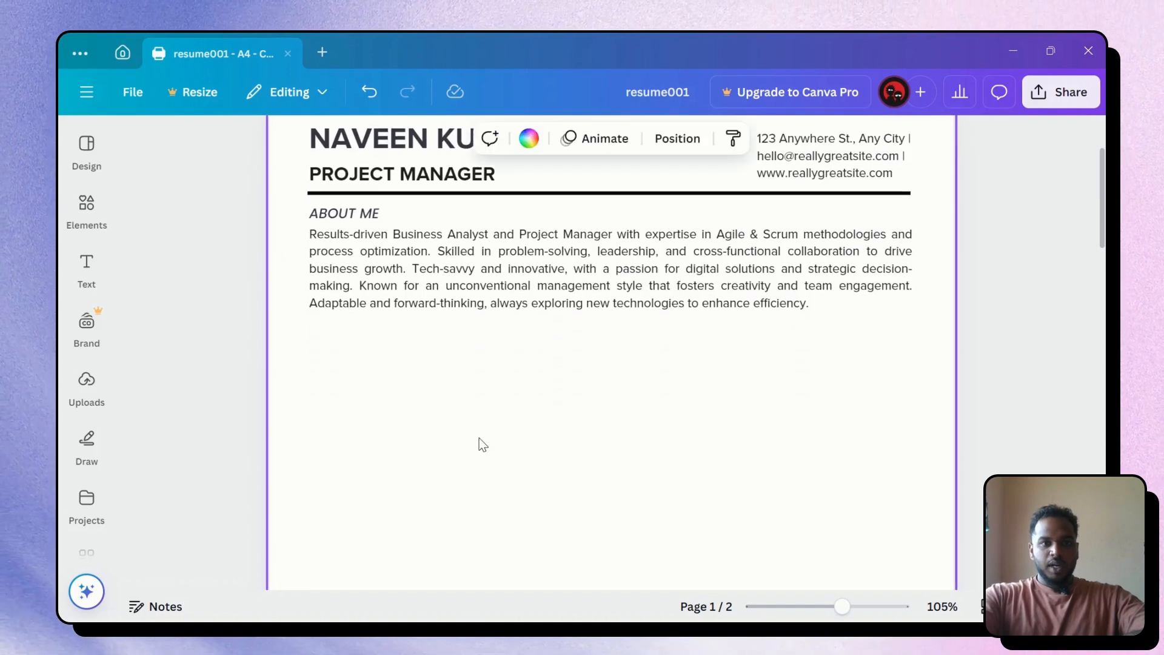
key(ctrl+v)
click(398, 278)
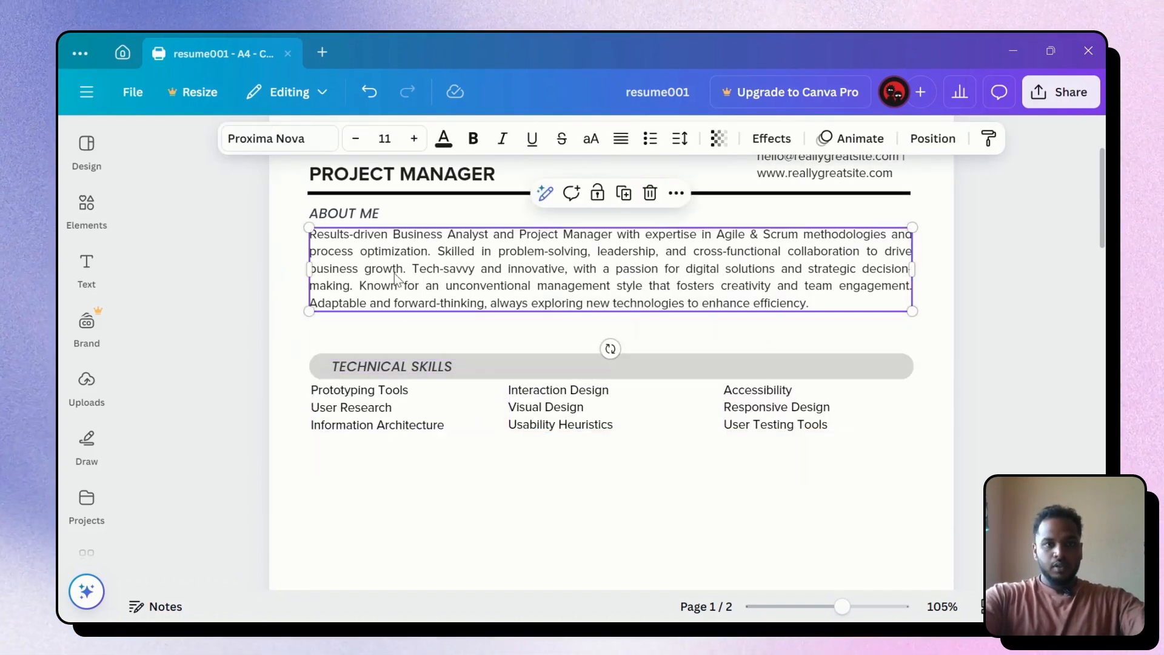
click(784, 430)
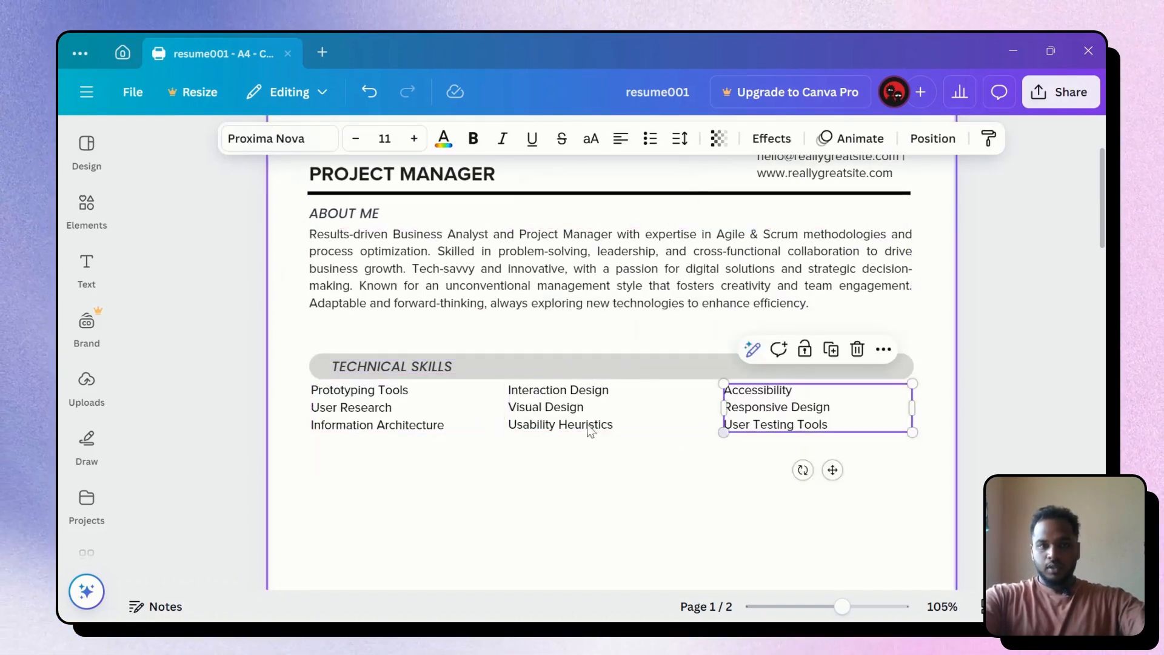
click(300, 337)
drag(300, 338, 925, 451)
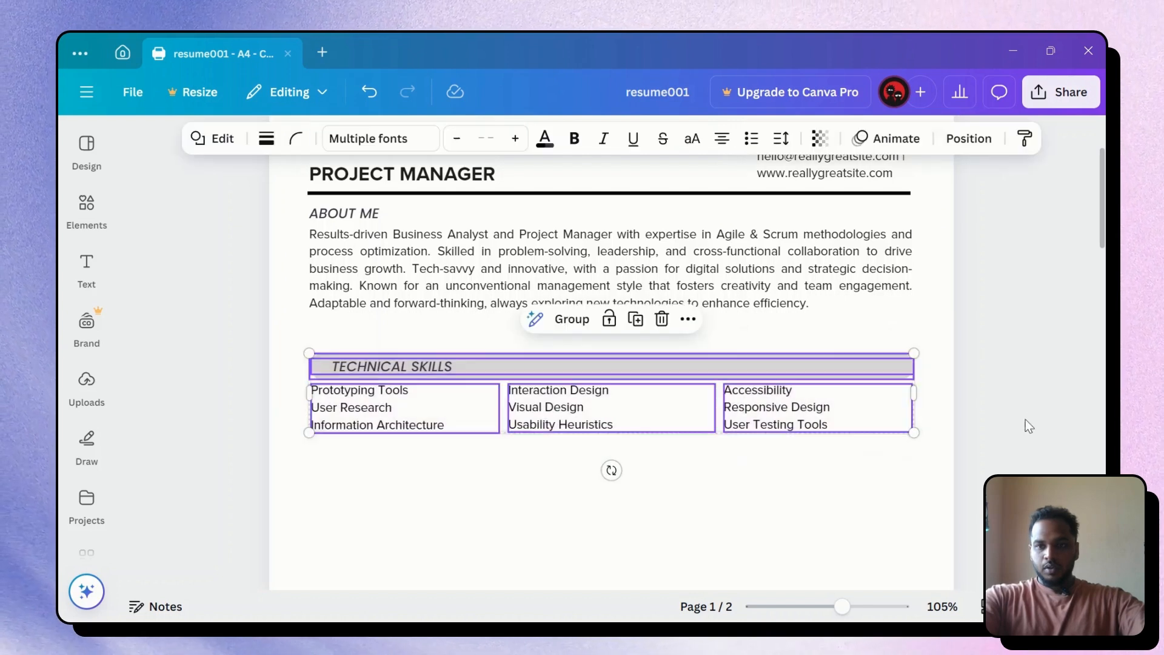
key(shift+Up)
key(shift+Up)
key(shift+Up)
key(shift+Up)
key(shift+Up)
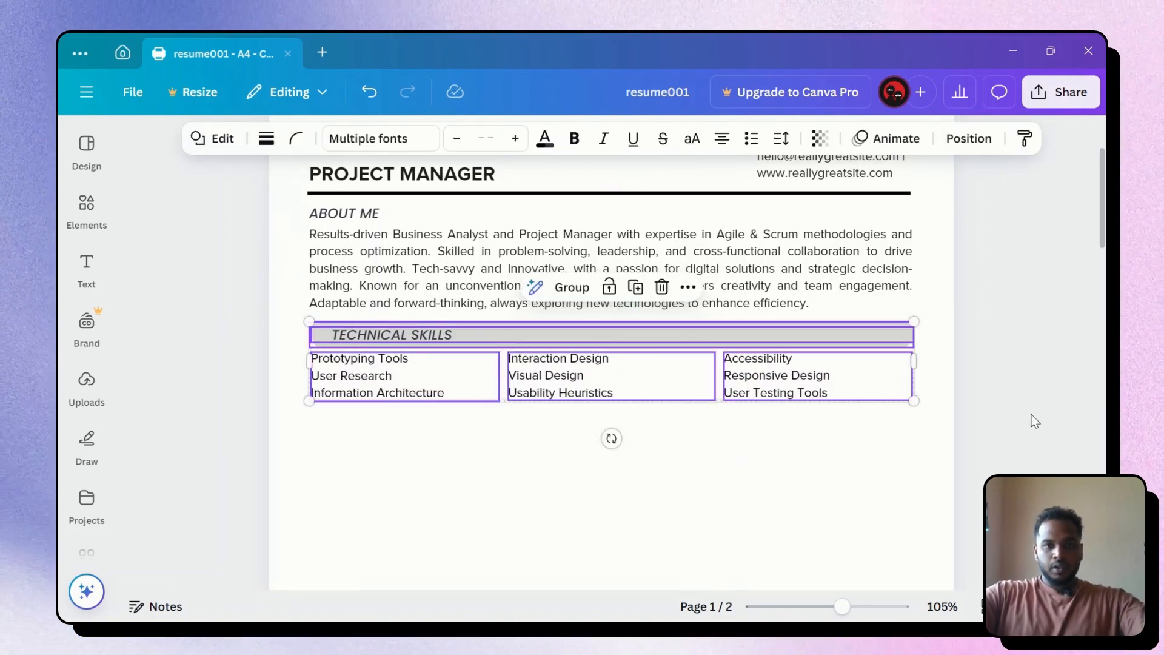
Nudge the Technical Skills group up and down so it sits just below About Me
key(Down)
key(Down)
key(Down)
key(Down)
key(Down)
key(Down)
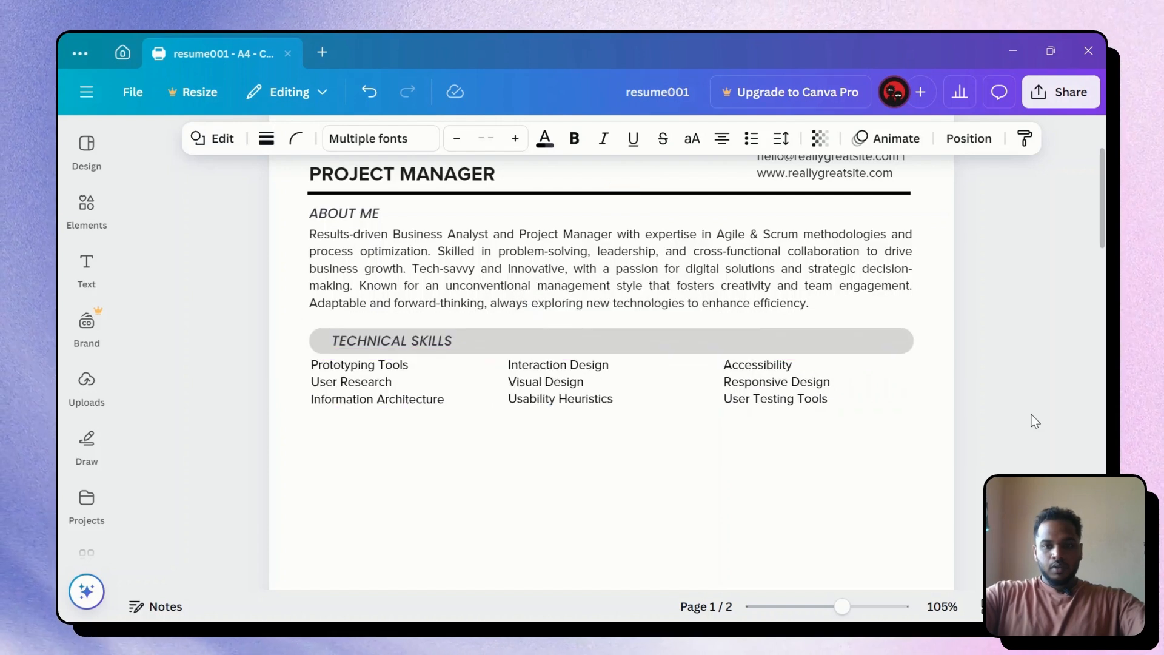
key(shift+Up)
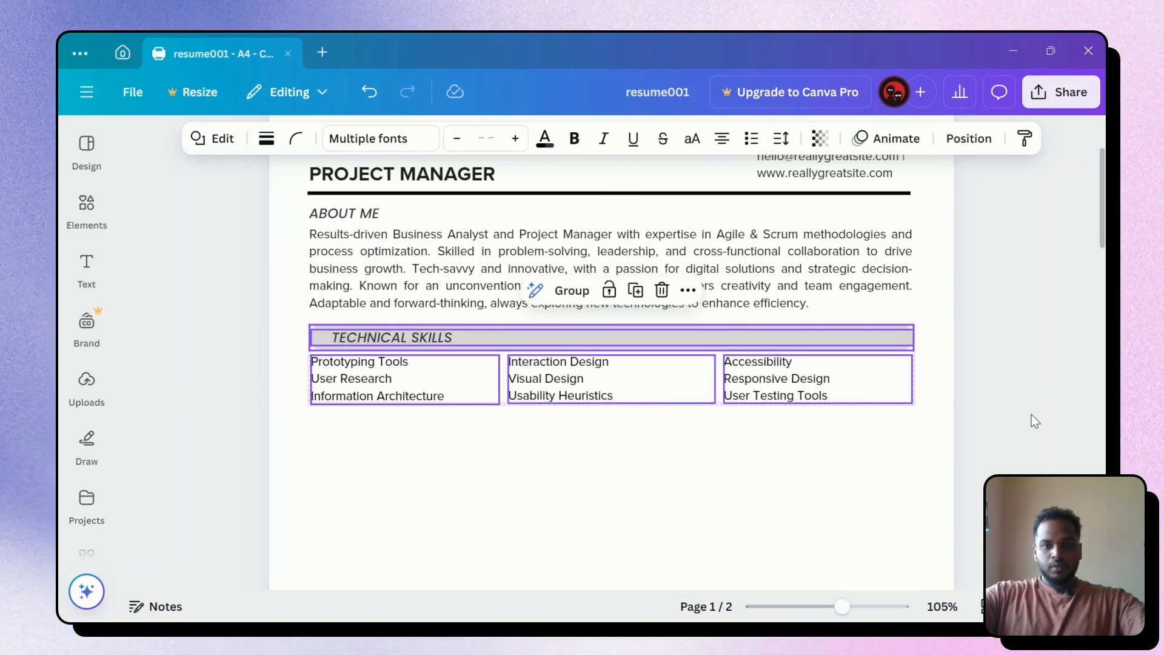
key(Up)
key(shift+Down)
key(Down)
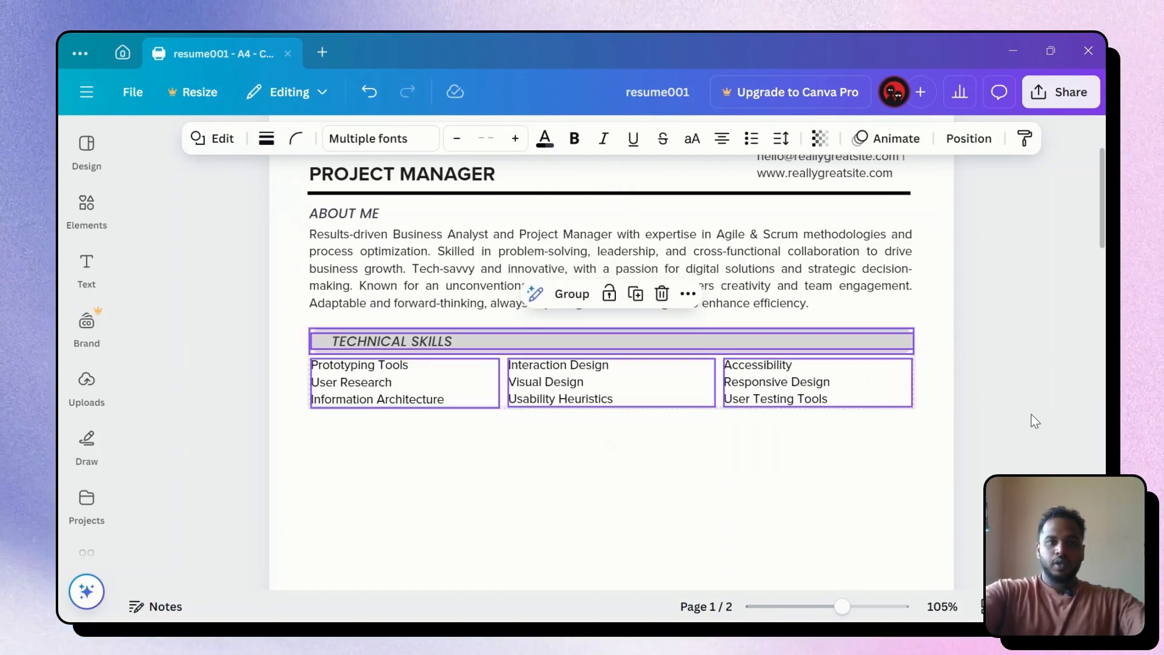
click(1005, 376)
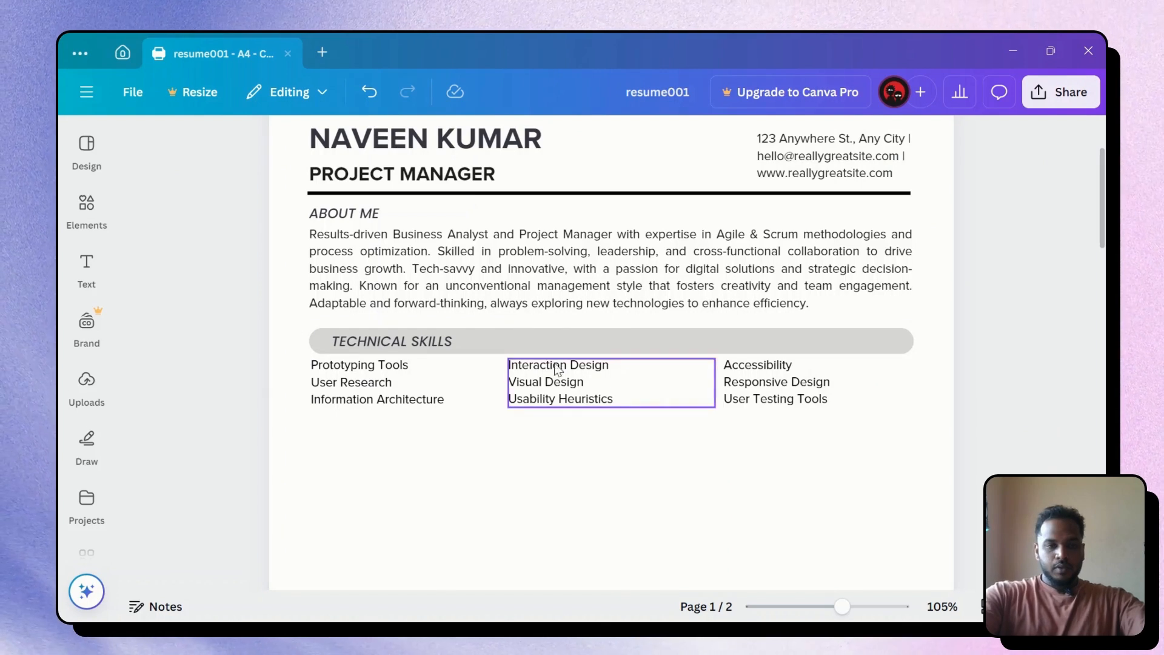
Remove the grey bar behind the Technical Skills heading and delete its leading space
click(885, 336)
key(Delete)
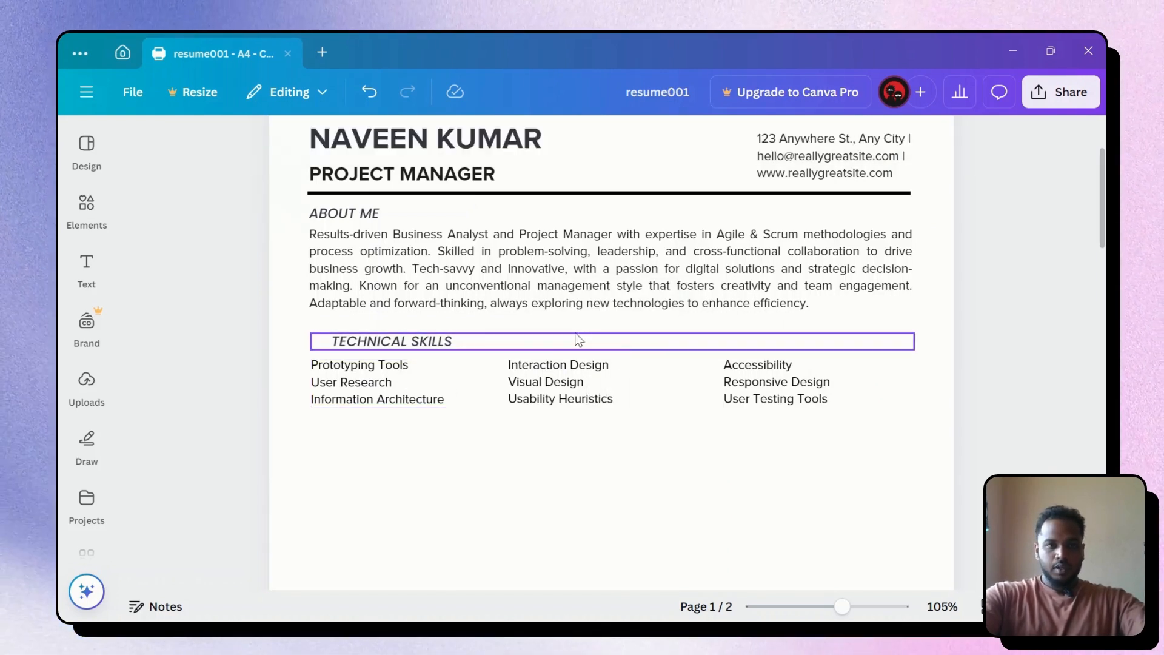
click(534, 344)
click(354, 347)
click(317, 340)
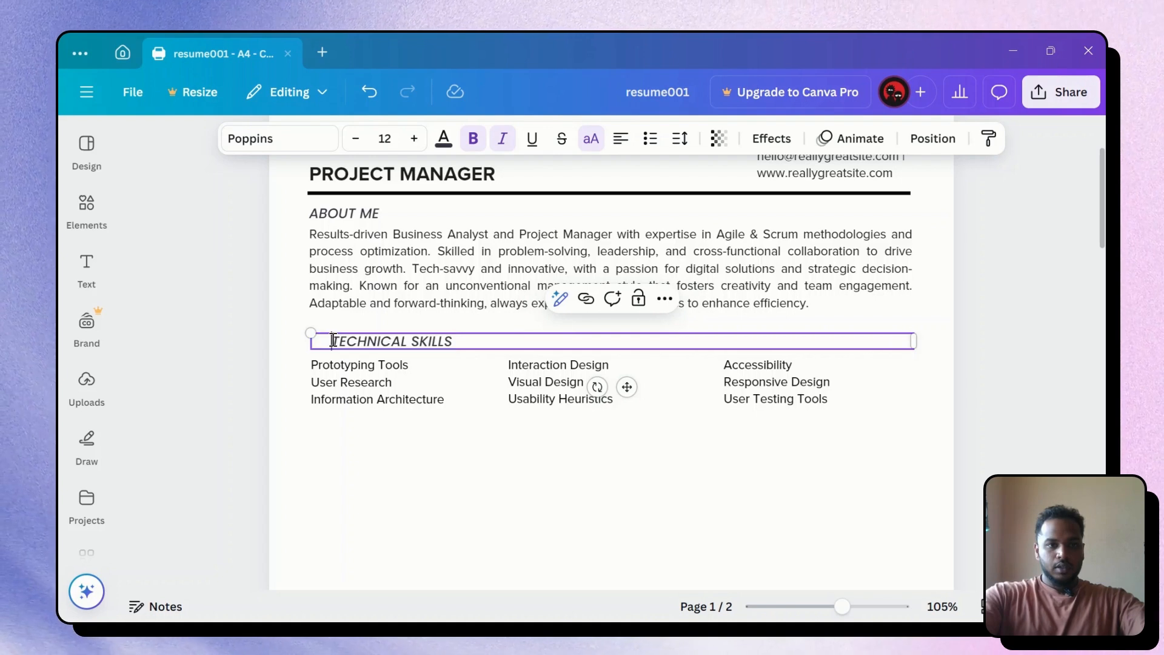
key(Delete)
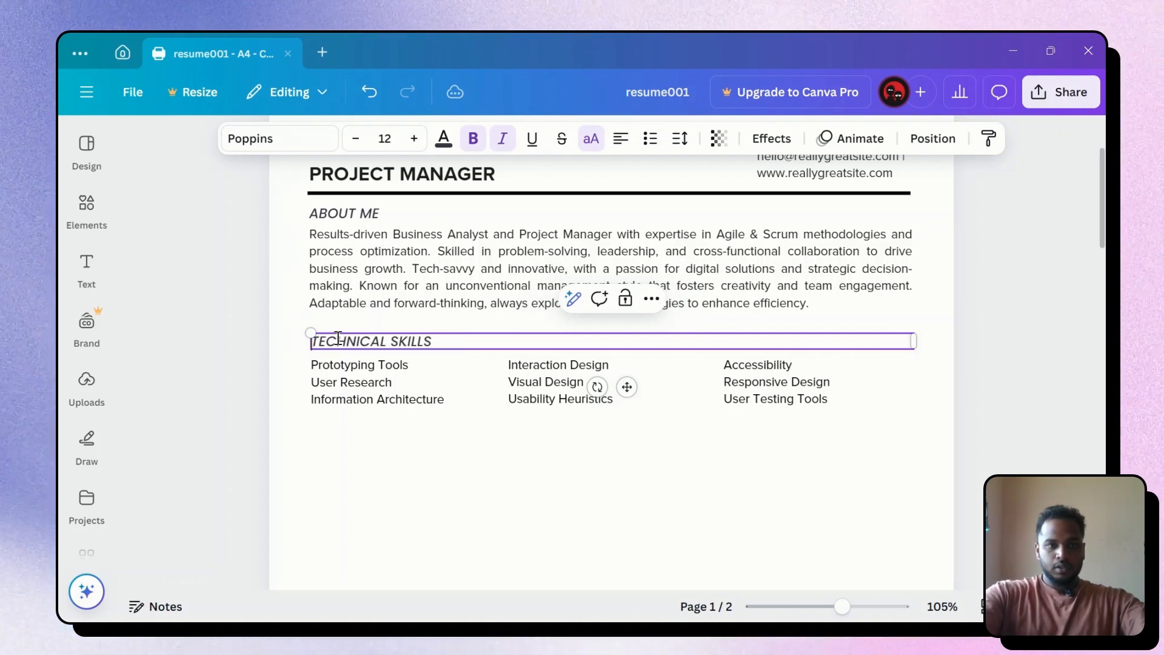
click(501, 489)
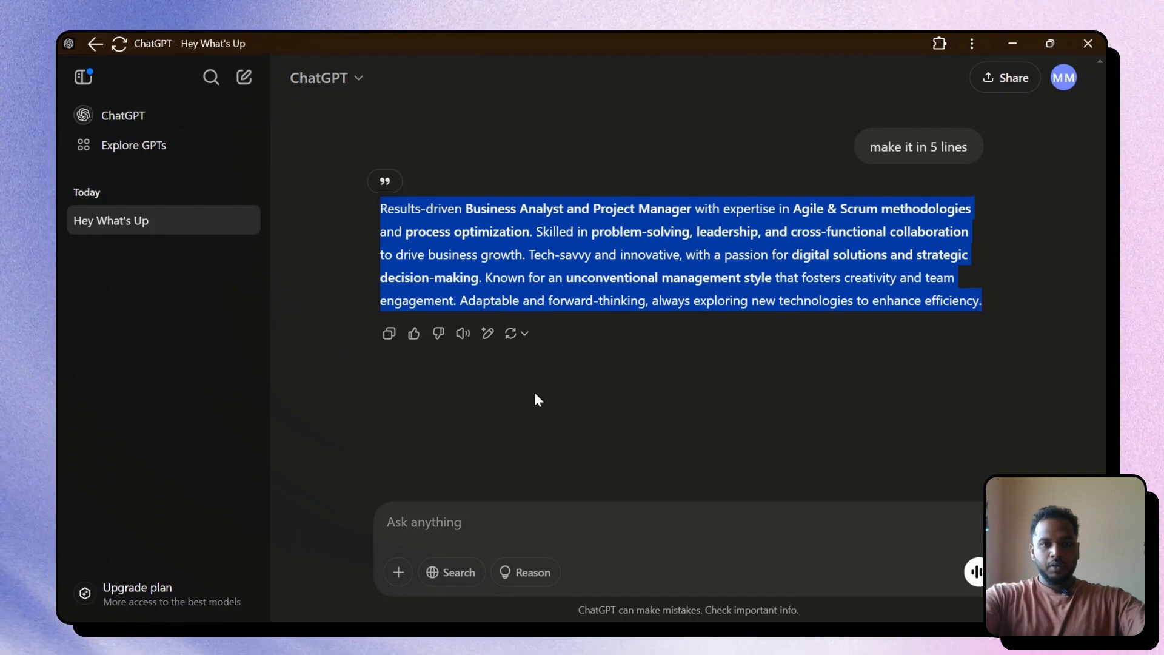
Send the ATS-optimized Core Skills prompt to ChatGPT and select the first two generated skills
click(548, 388)
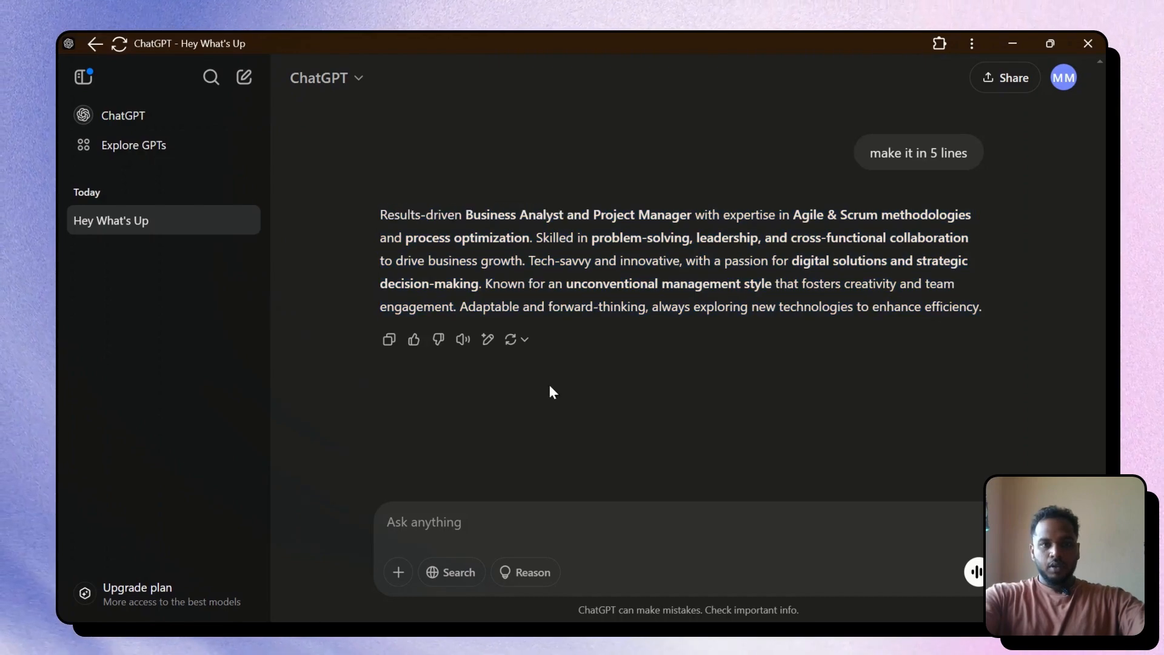
scroll(536, 379, up, 10)
scroll(536, 379, up, 15)
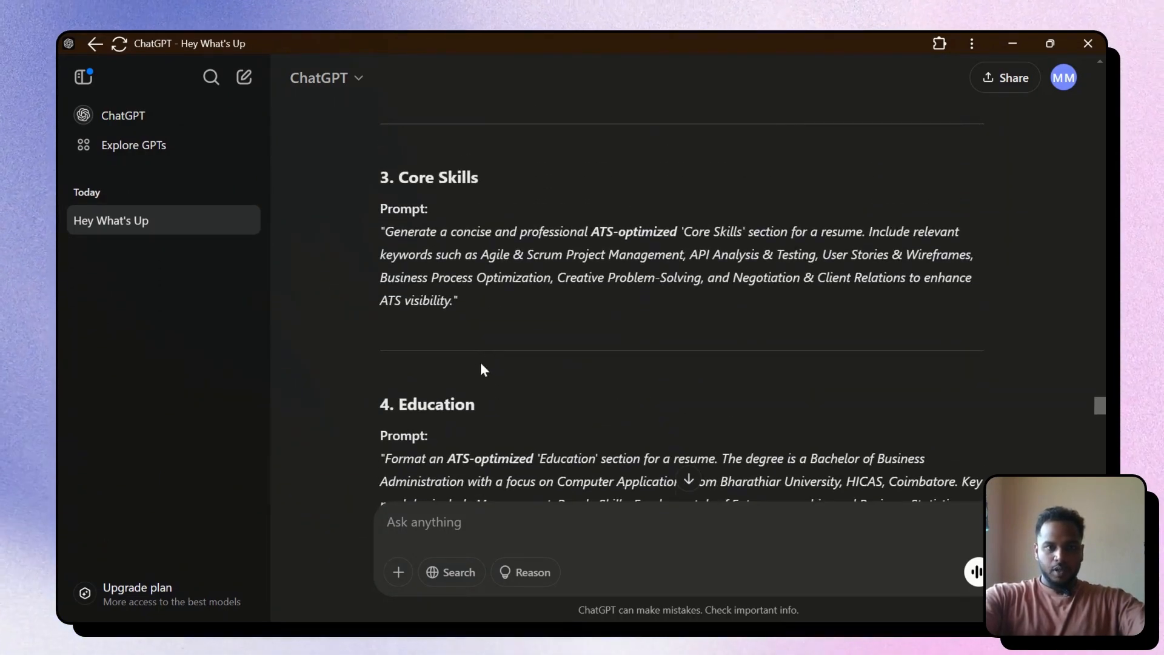
scroll(459, 371, down, 3)
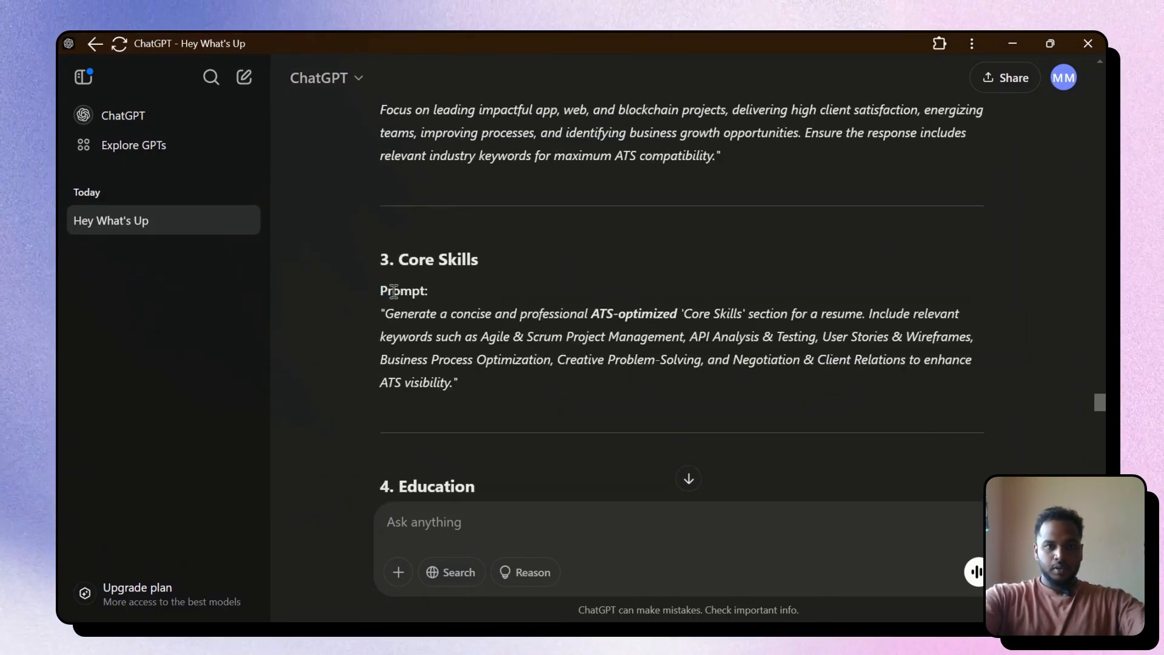
drag(382, 291, 605, 376)
key(ctrl+c)
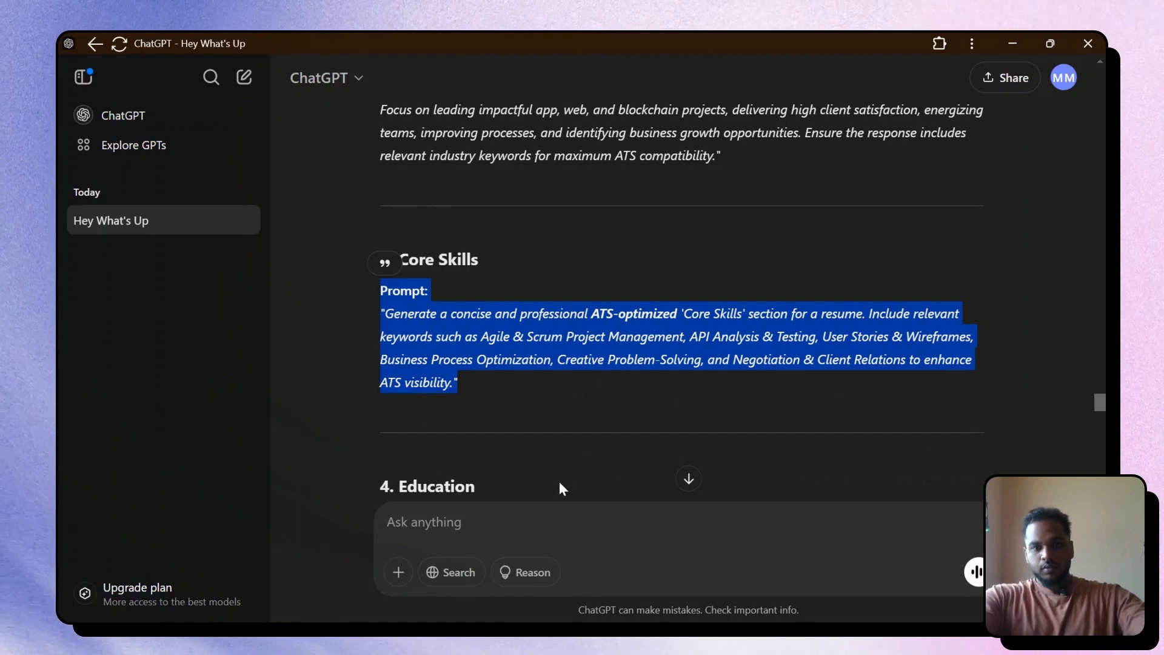
click(545, 511)
key(ctrl+v)
key(Return)
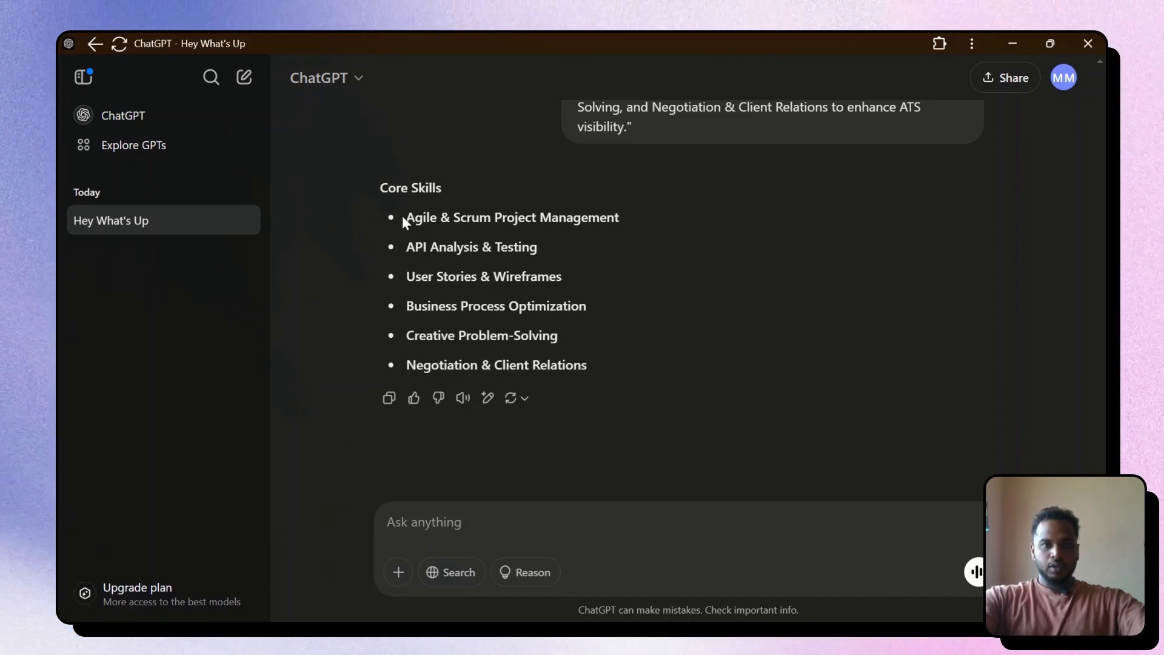
drag(402, 216, 667, 251)
key(ctrl+c)
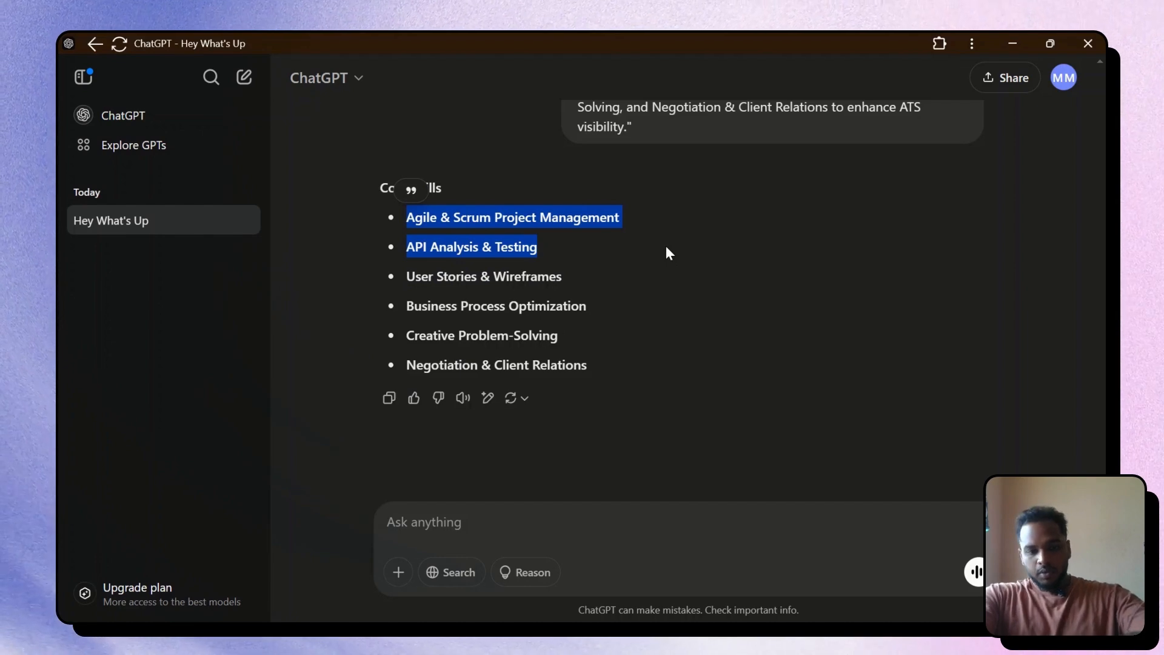
key(alt+Tab)
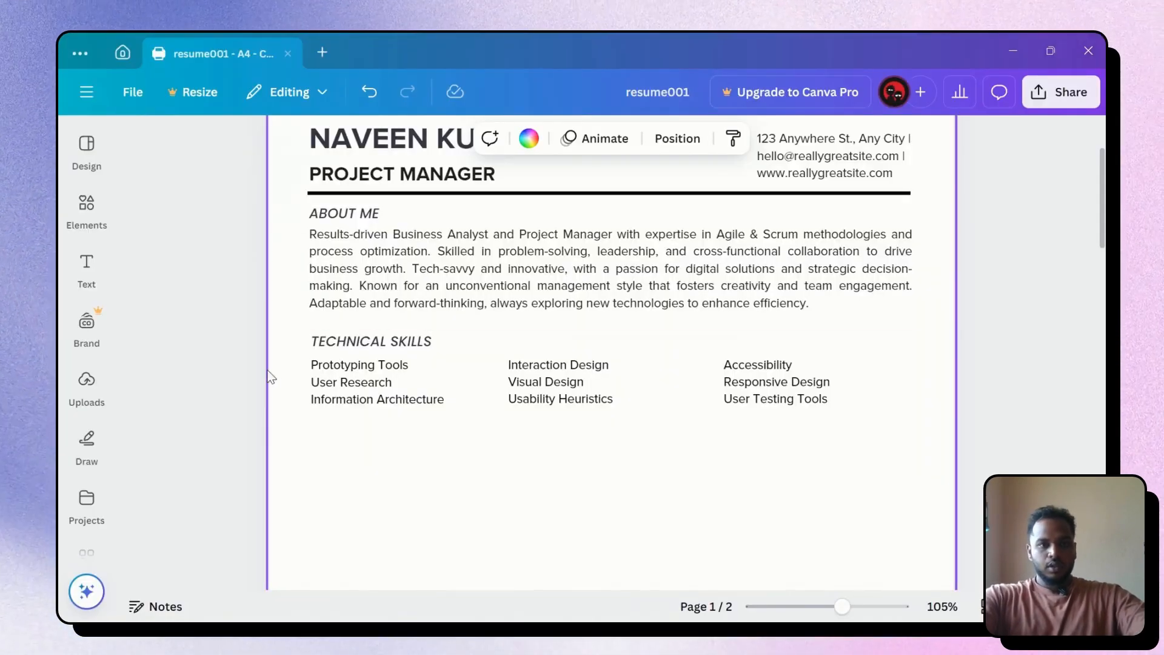
Paste the first two skills, starting with Agile & Scrum Project Management, into the left column
click(322, 388)
key(ctrl+v)
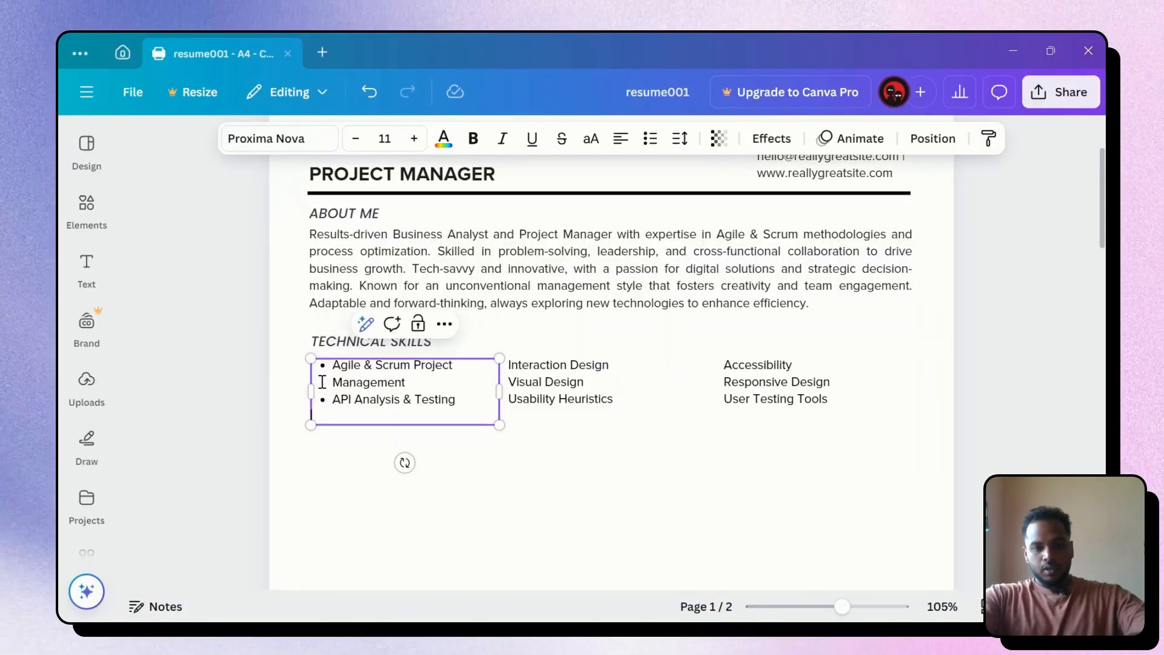
click(599, 485)
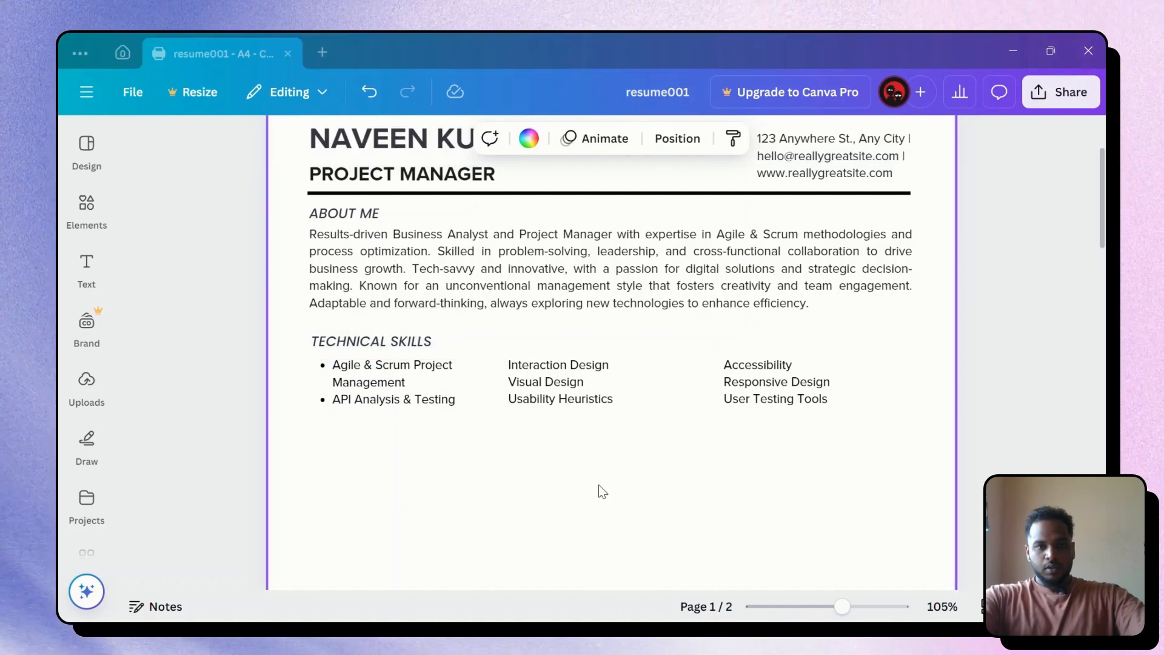
Replace the middle column's text with the User Stories and Business Process skills
key(alt+Tab)
click(414, 277)
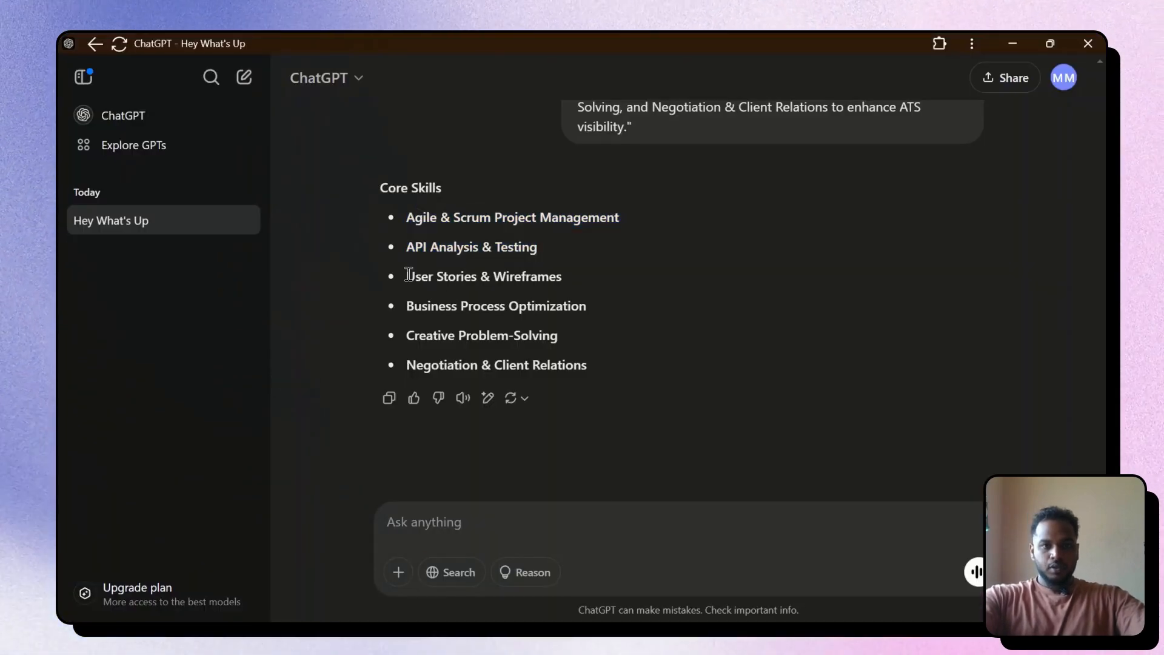
drag(408, 275, 596, 312)
key(ctrl+c)
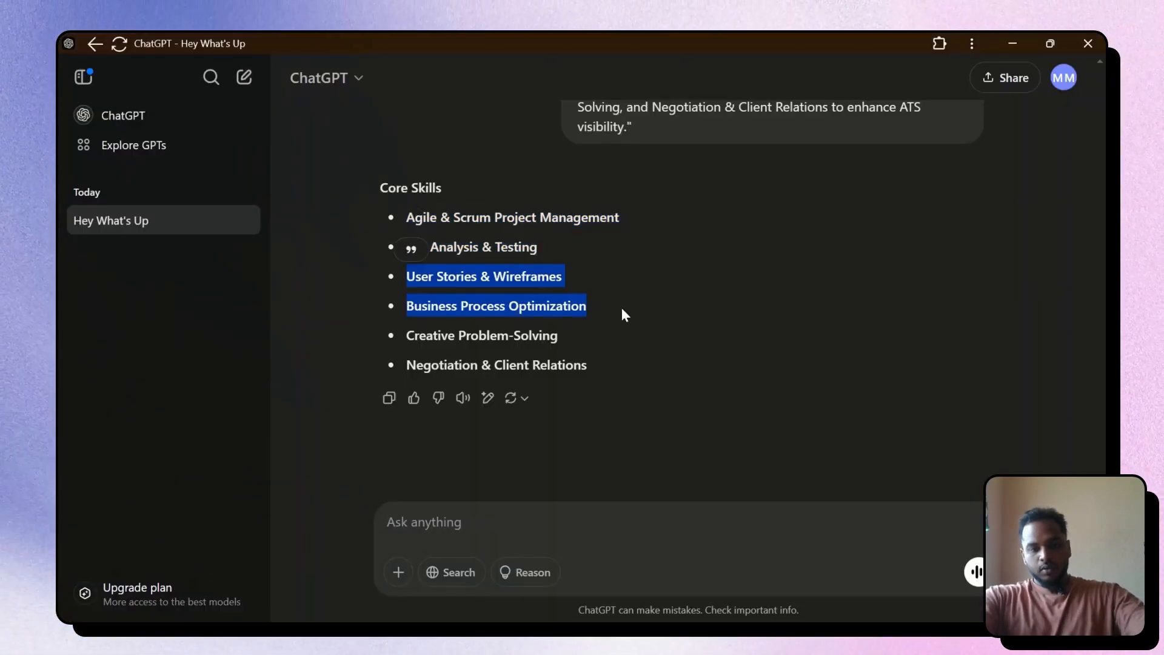
key(alt+Tab)
click(570, 369)
triple_click(570, 370)
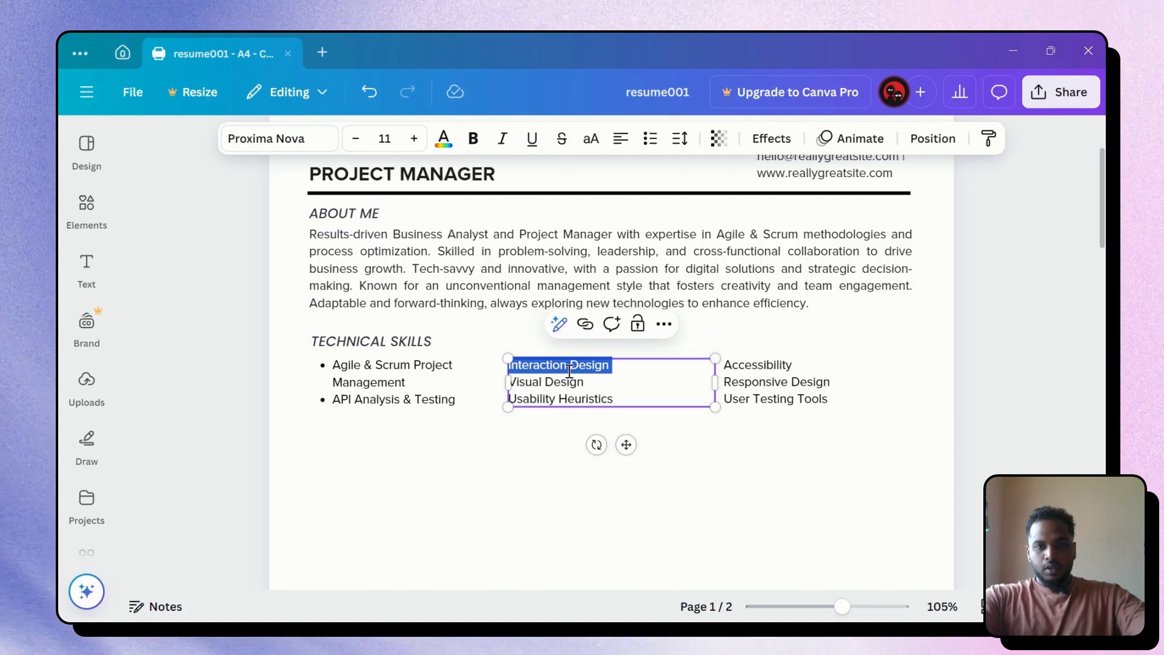
key(ctrl+a)
key(ctrl+v)
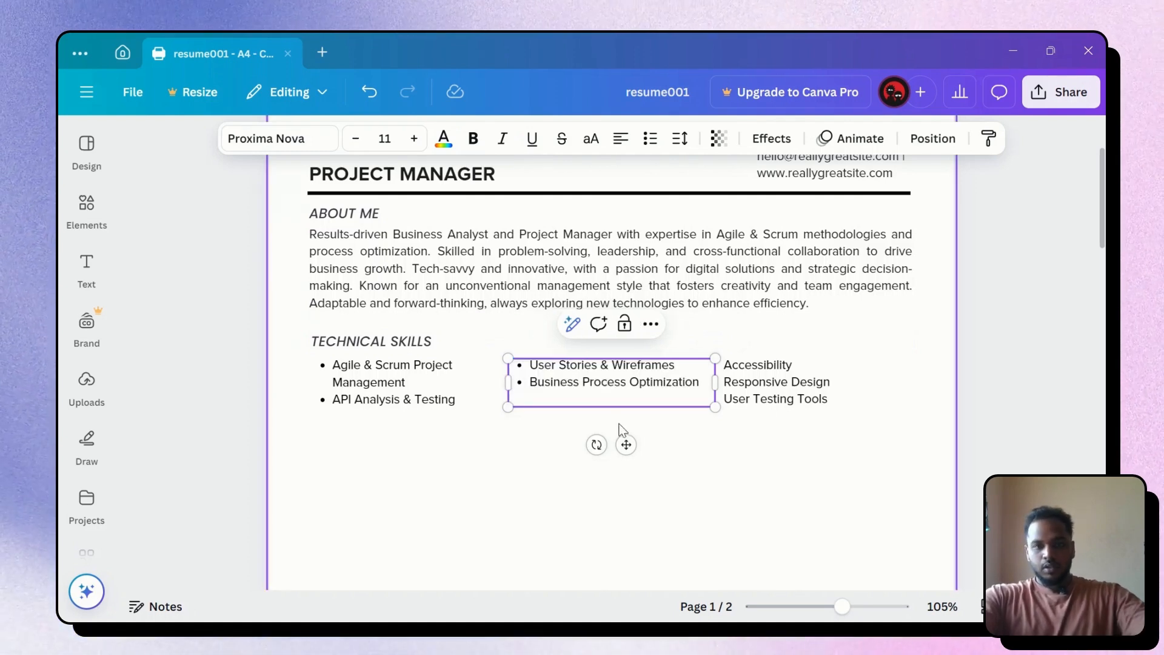
key(ctrl+a)
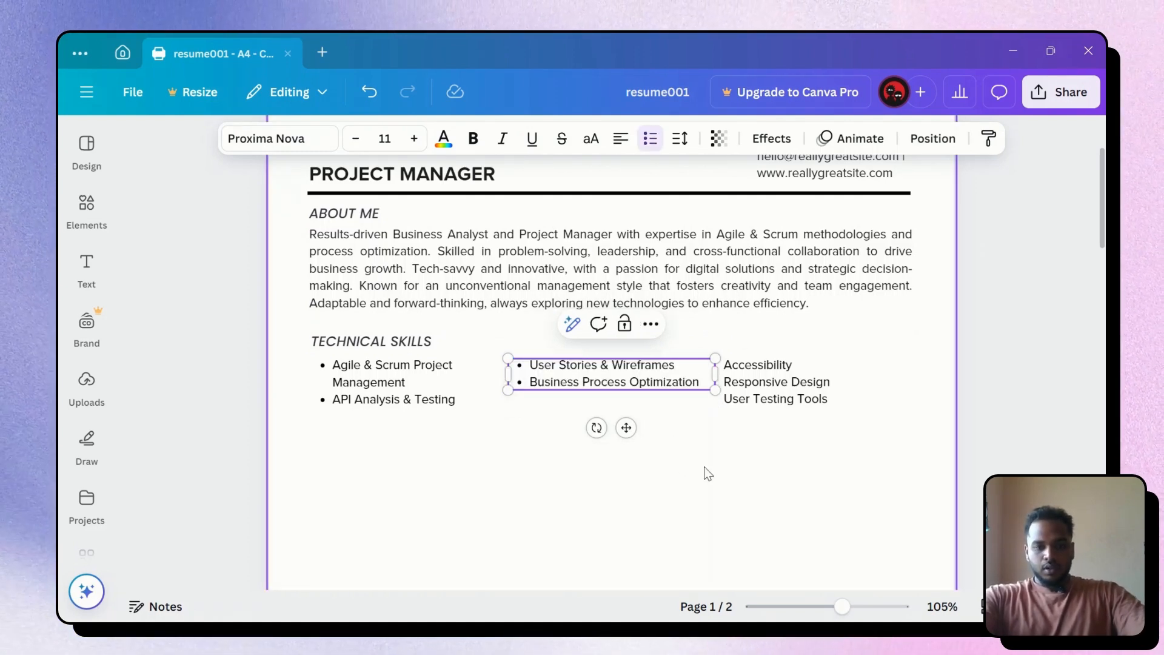
Replace the right column with the last two skills, ending with Negotiation & Client Relations
key(alt+Tab)
click(417, 335)
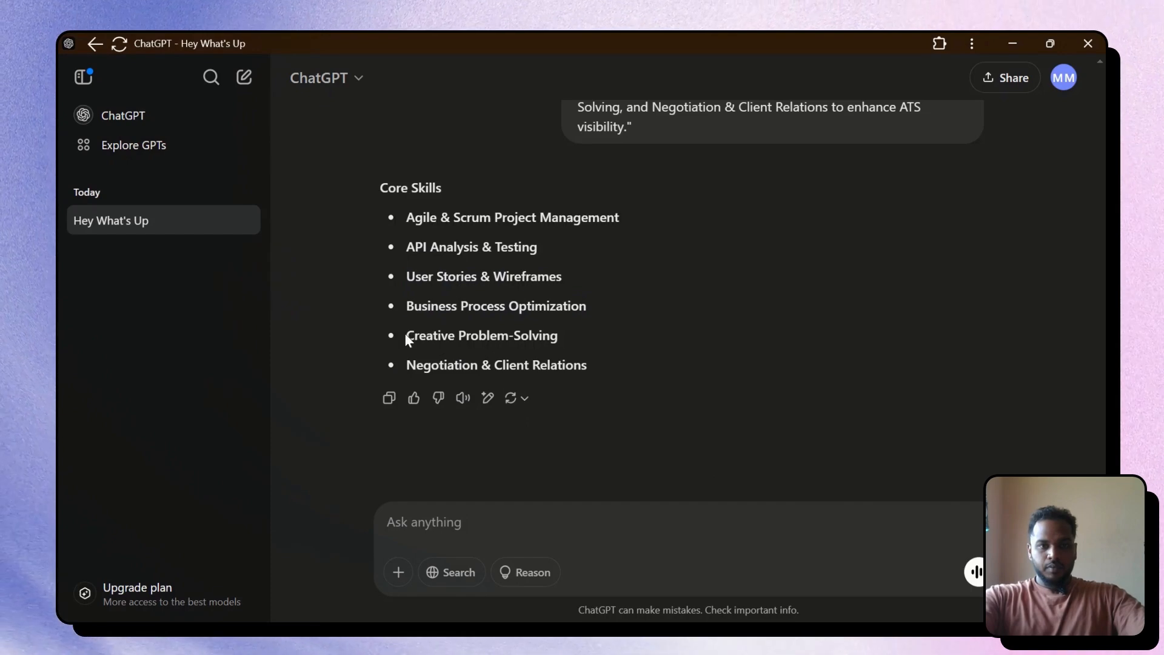
drag(405, 335, 617, 356)
key(ctrl+c)
key(alt+Tab)
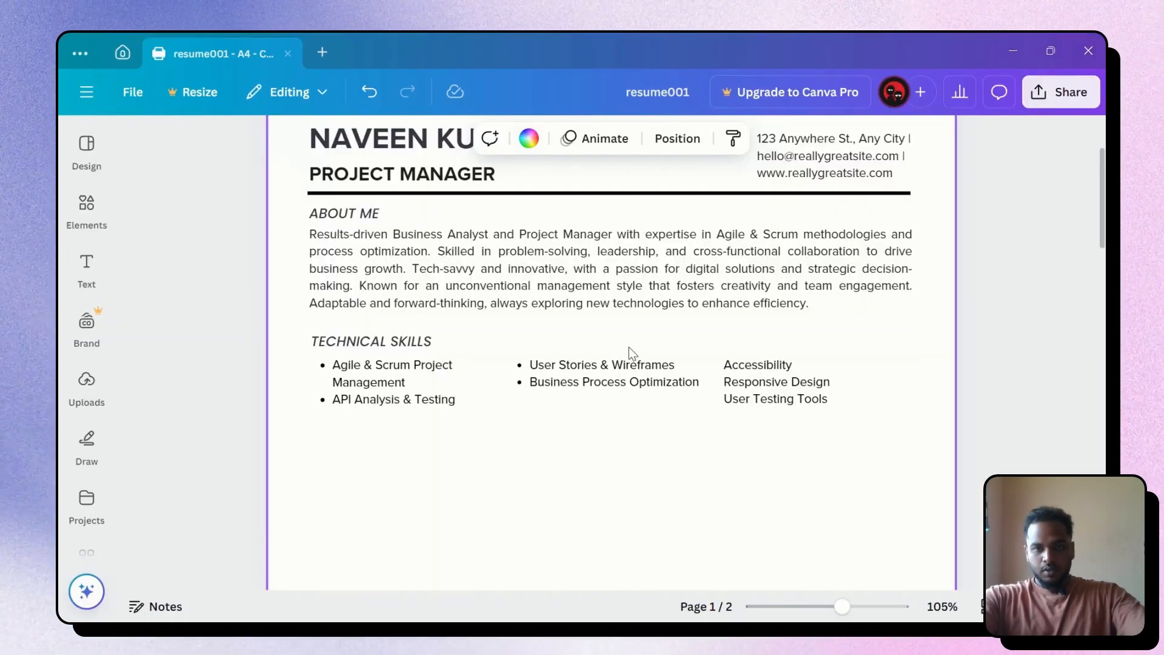
click(780, 381)
triple_click(785, 374)
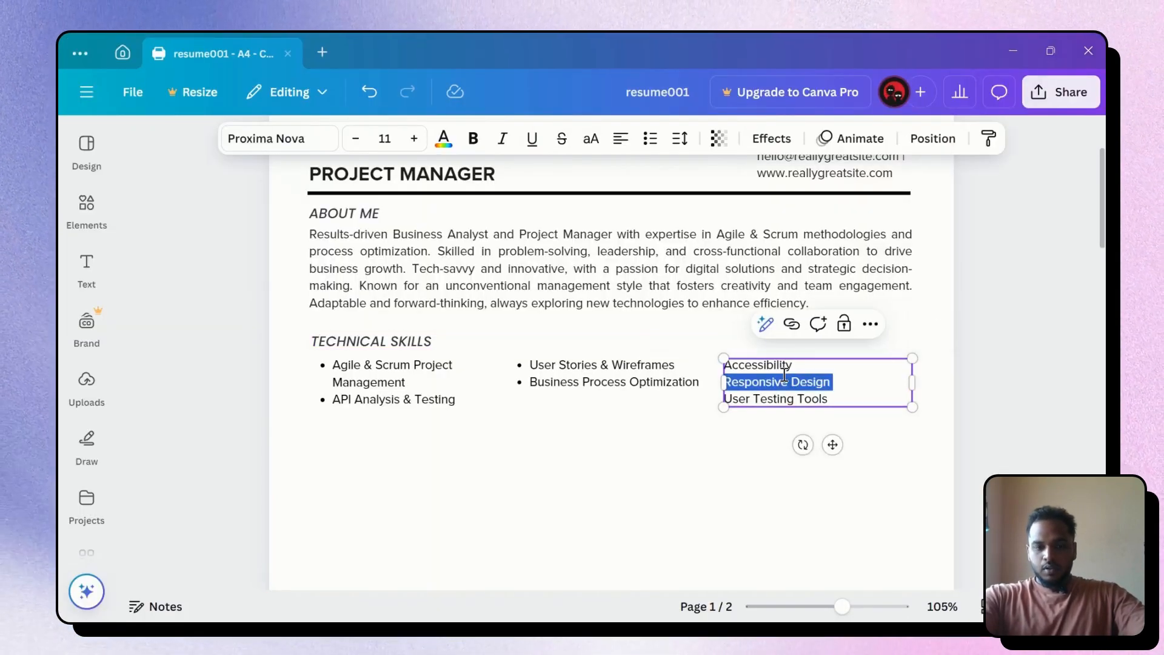
key(ctrl+a)
key(ctrl+v)
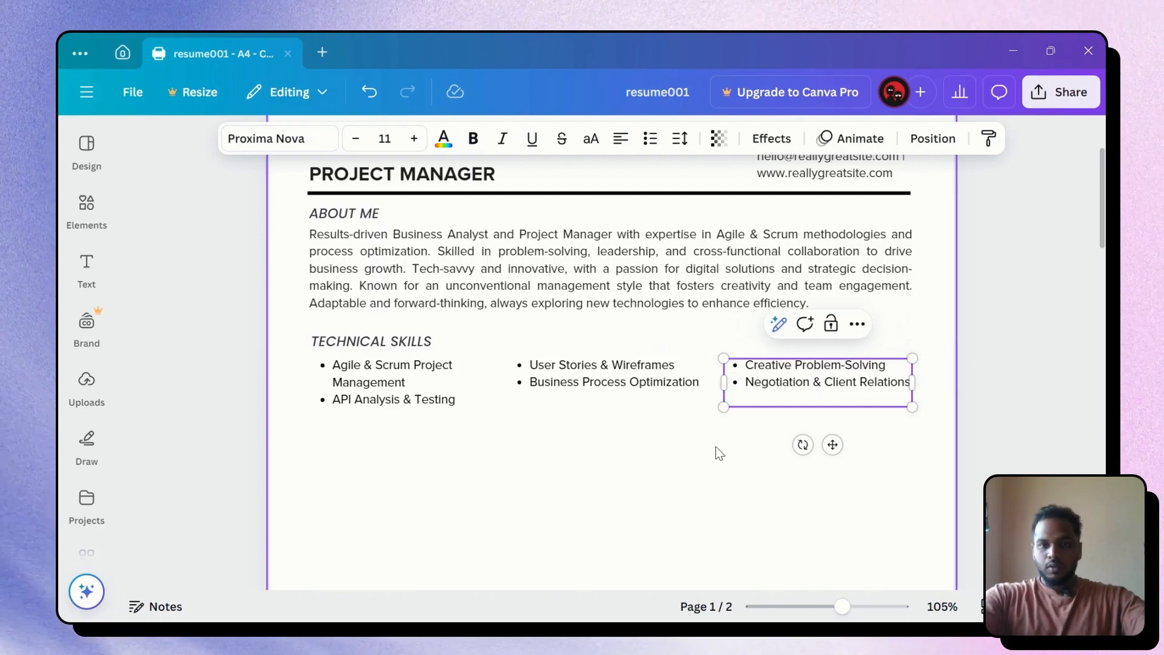
click(753, 396)
key(BackSpace)
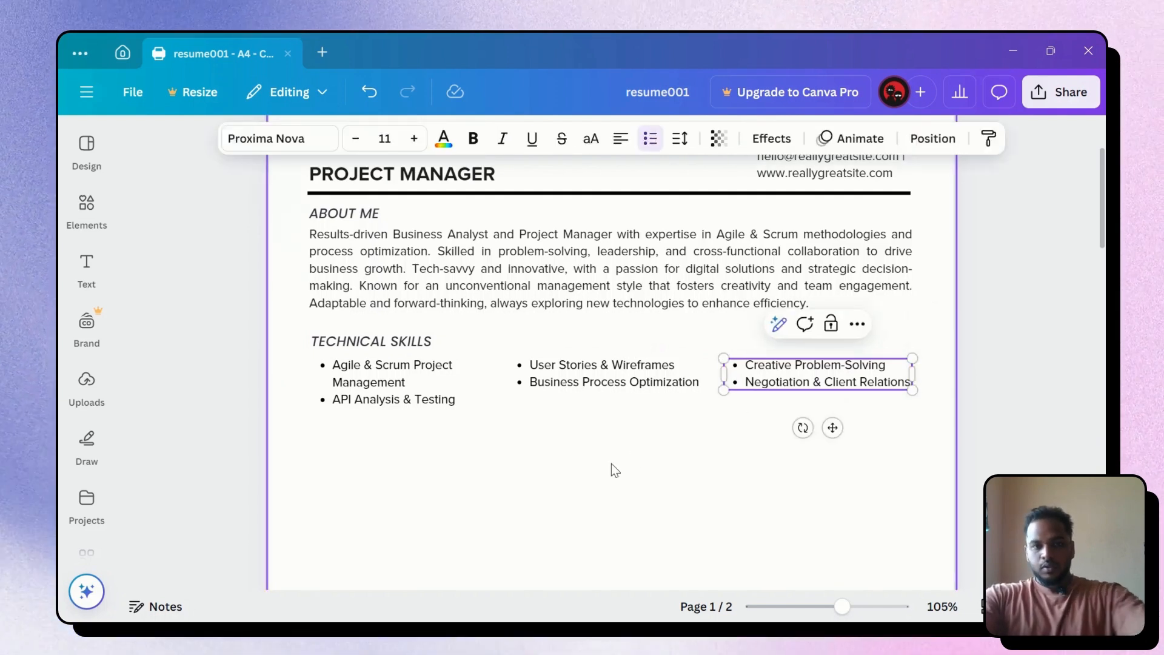
Adjust the width of the left skills text box
click(443, 405)
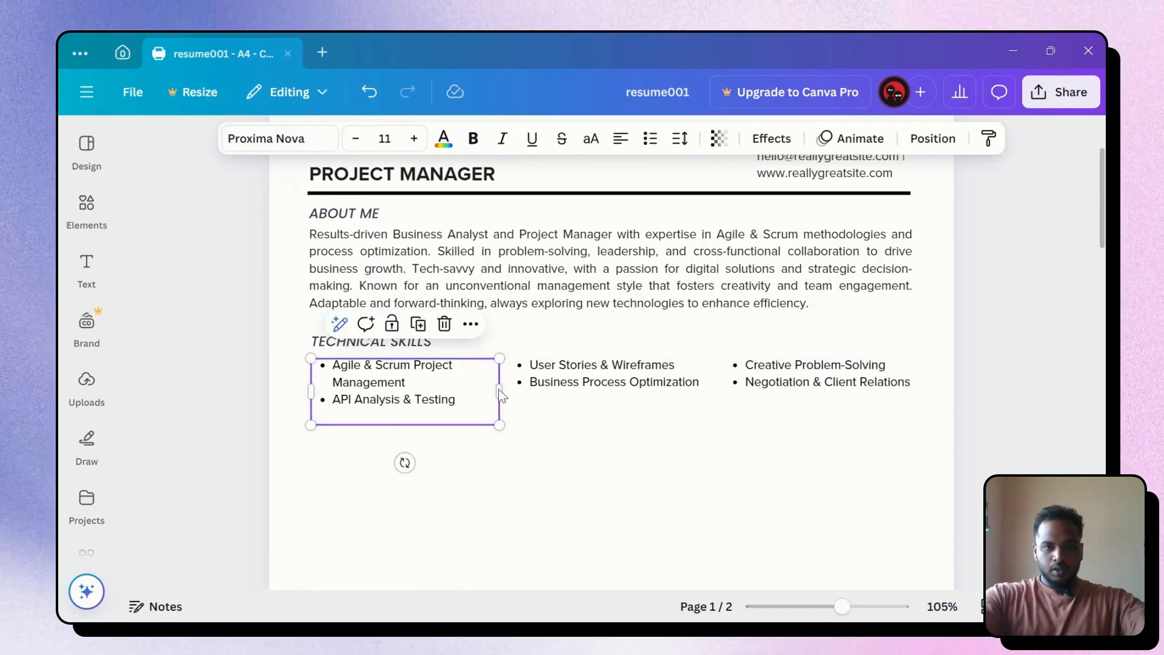
mouse_move(502, 399)
mouse_down()
mouse_move(543, 399)
mouse_move(513, 393)
mouse_up()
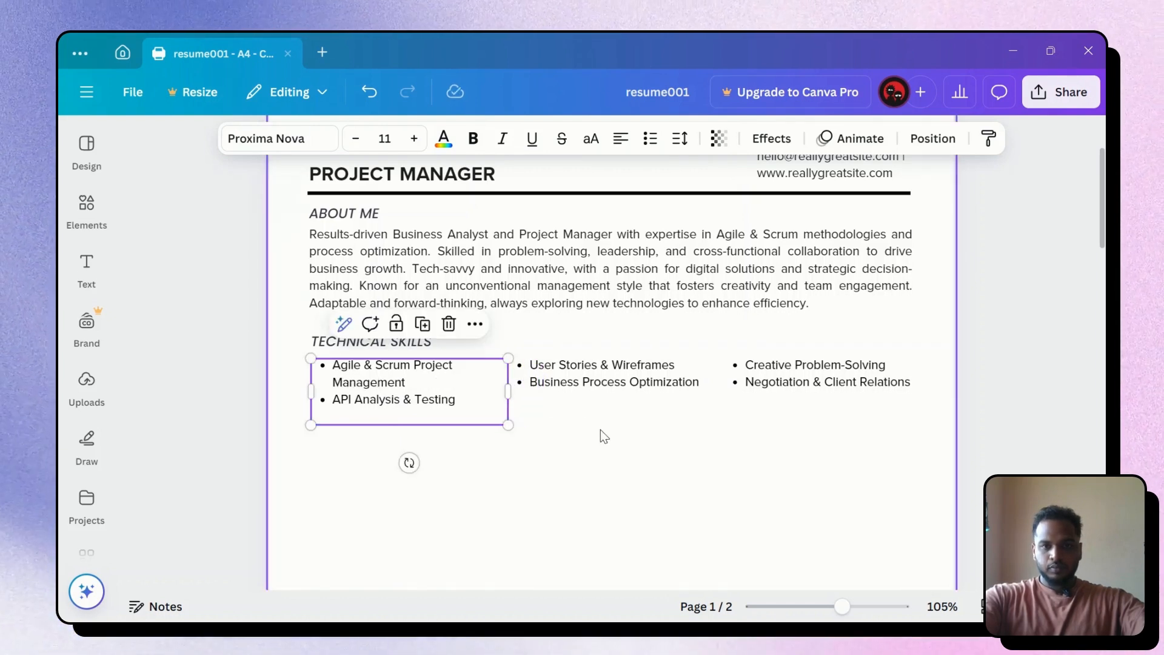
click(651, 428)
Alt-drag a copy of the header divider below About Me and set its line weight to 1
scroll(652, 428, down, 2)
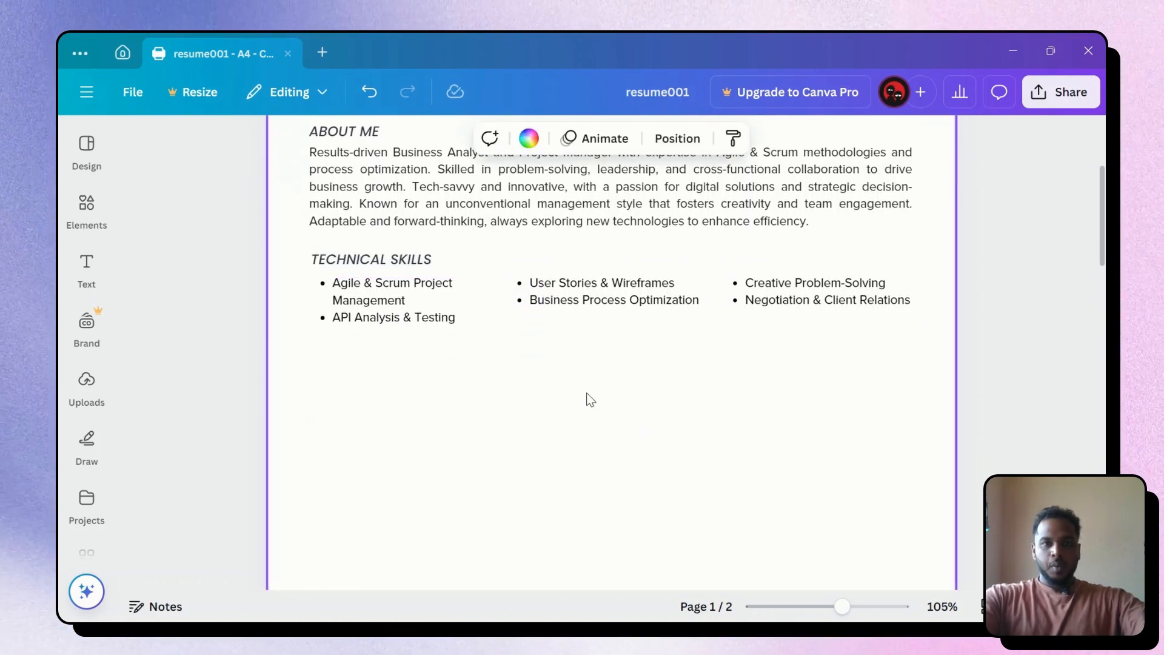
scroll(593, 330, up, 4)
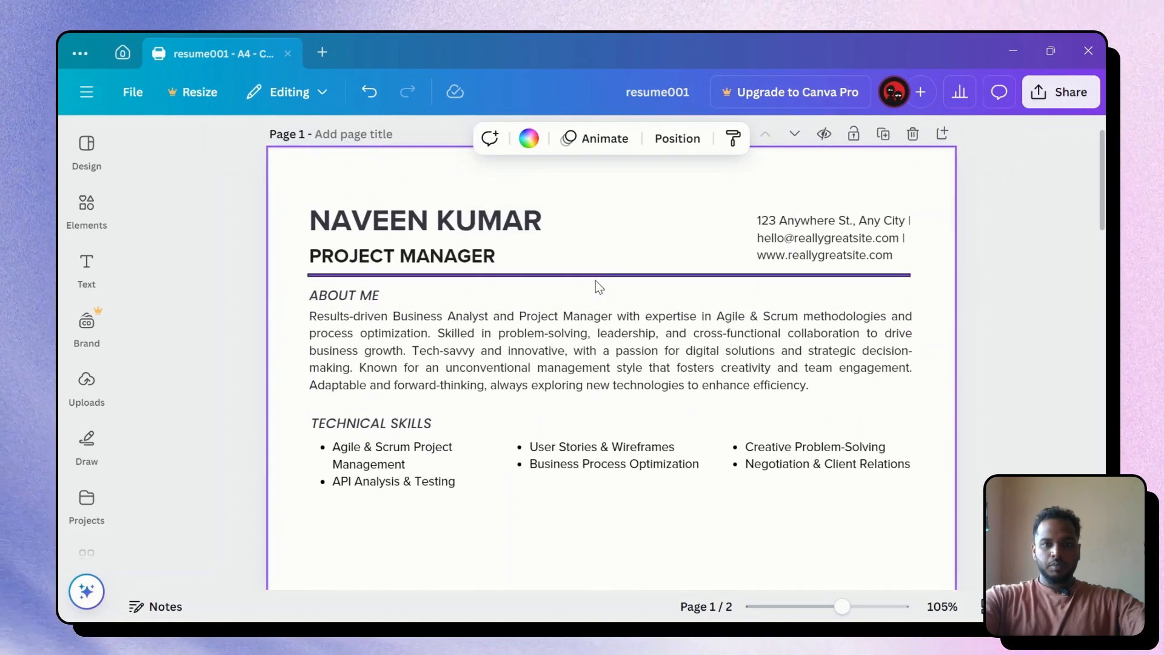
click(600, 278)
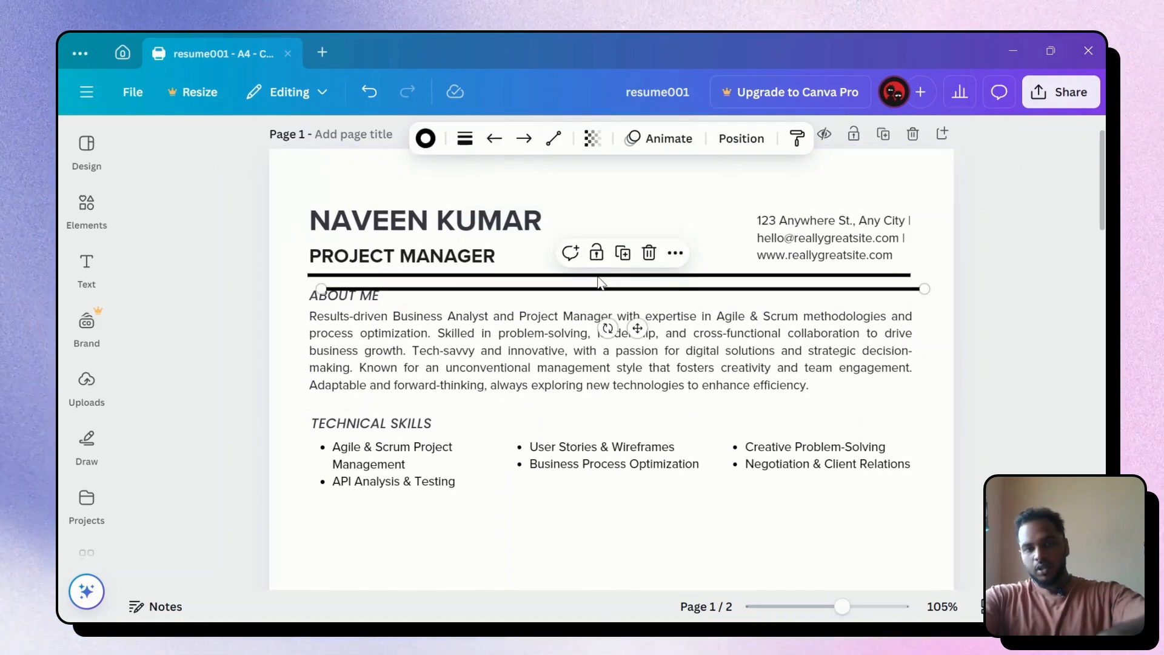
drag(624, 317, 618, 438)
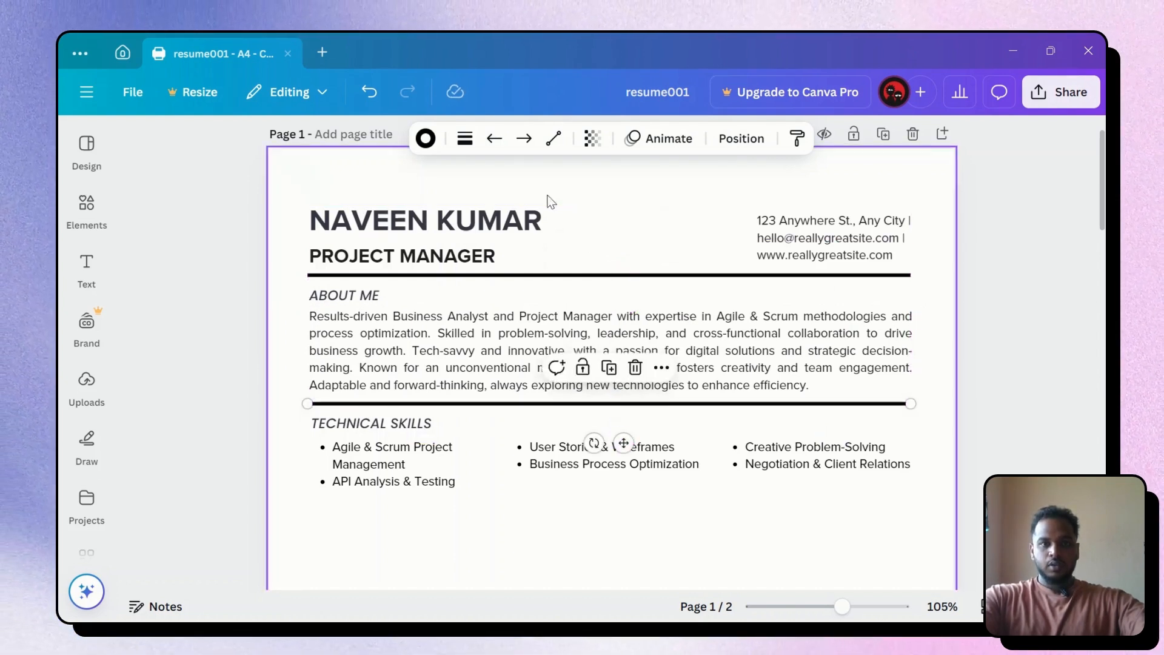
click(548, 277)
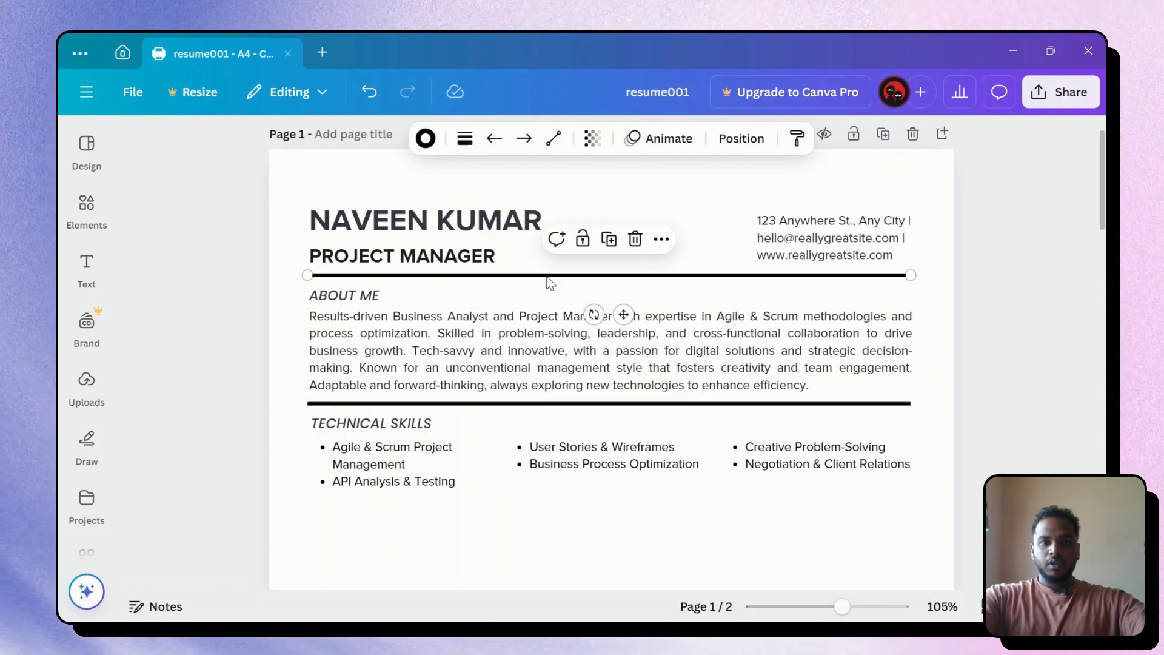
click(546, 404)
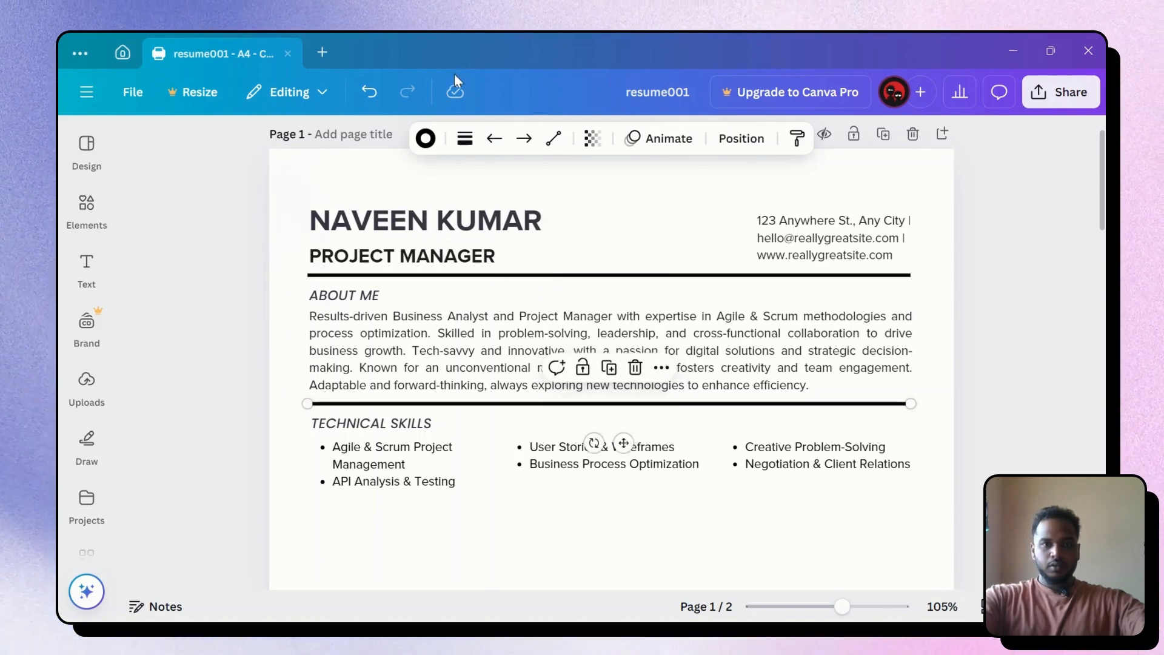
click(462, 140)
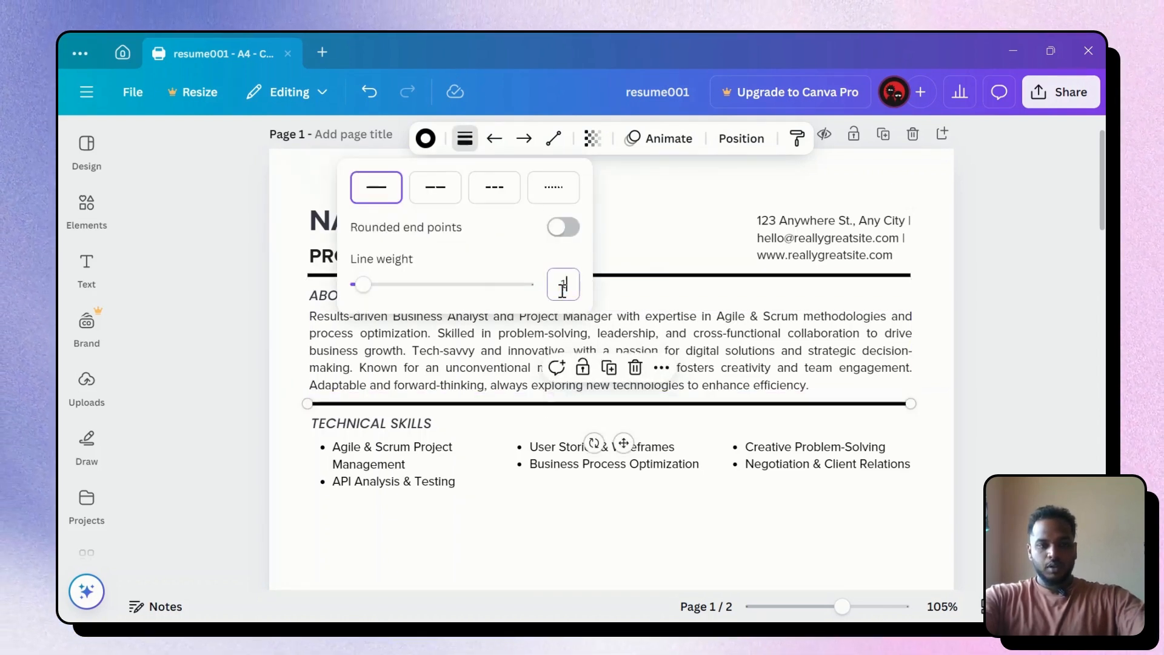
click(697, 220)
click(1008, 289)
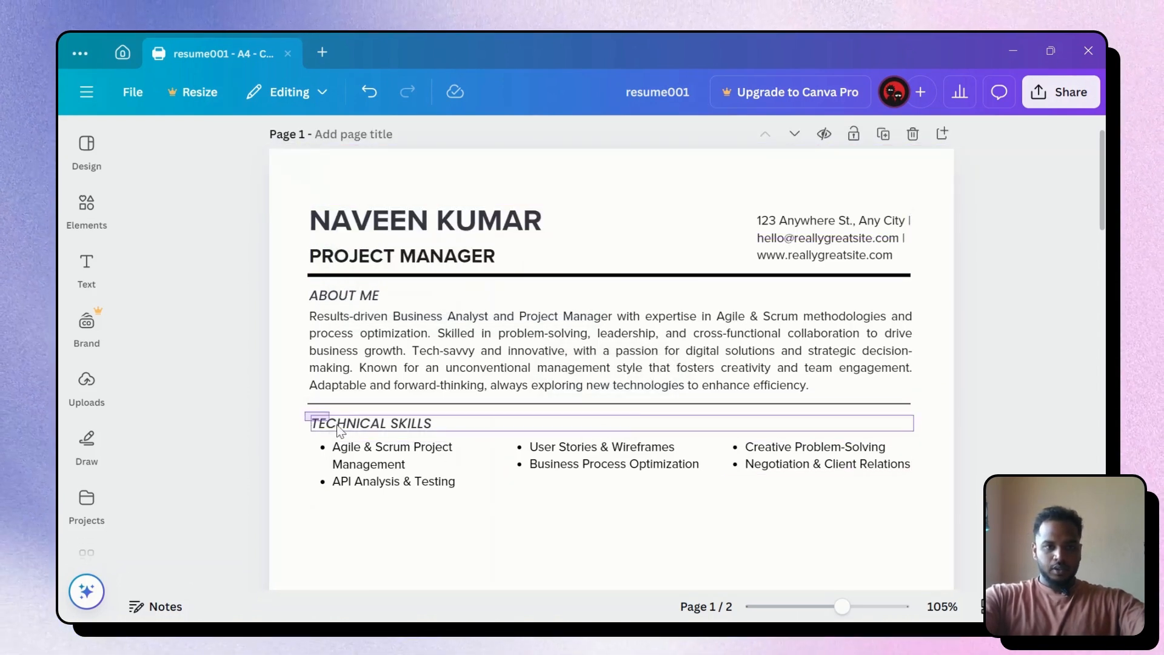
Select the Technical Skills heading and three lists and shift them slightly lower
drag(336, 425, 917, 488)
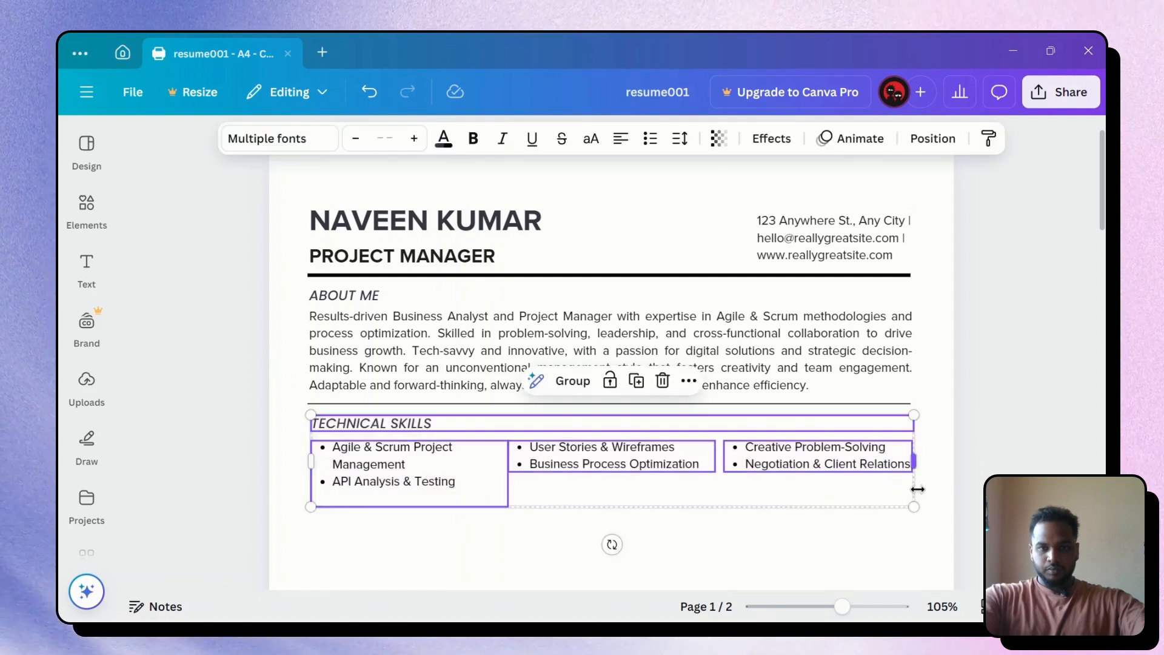
key(Down)
key(Down)
key(Down)
key(Down)
key(Up)
key(Up)
key(Up)
key(Up)
key(Up)
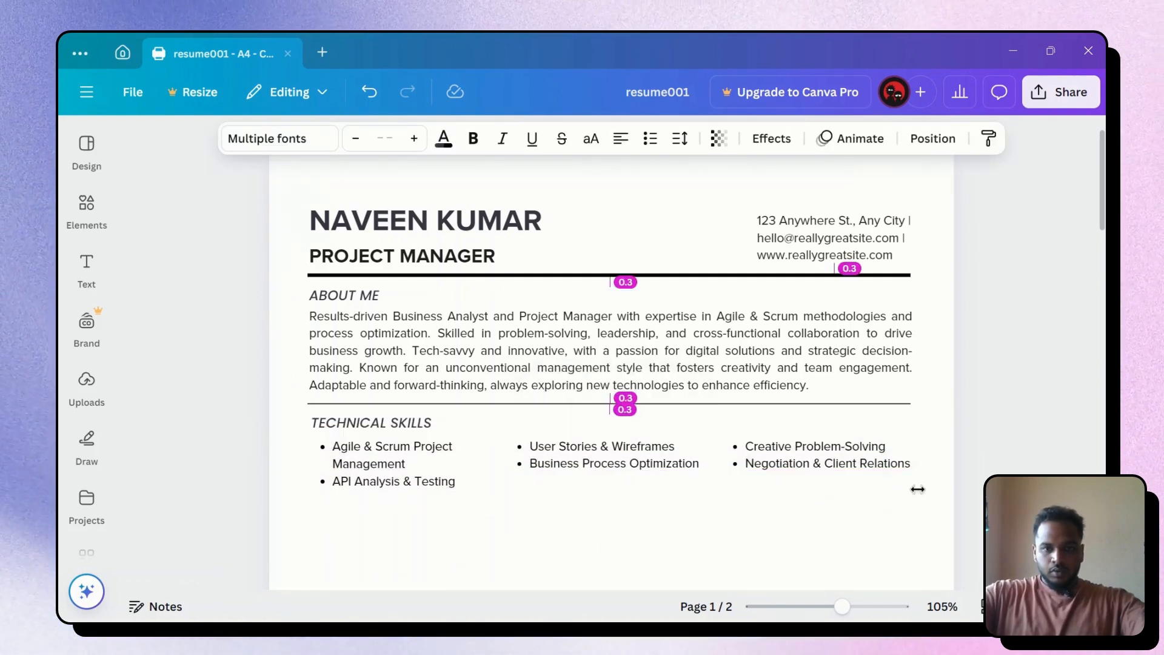
key(shift+Down)
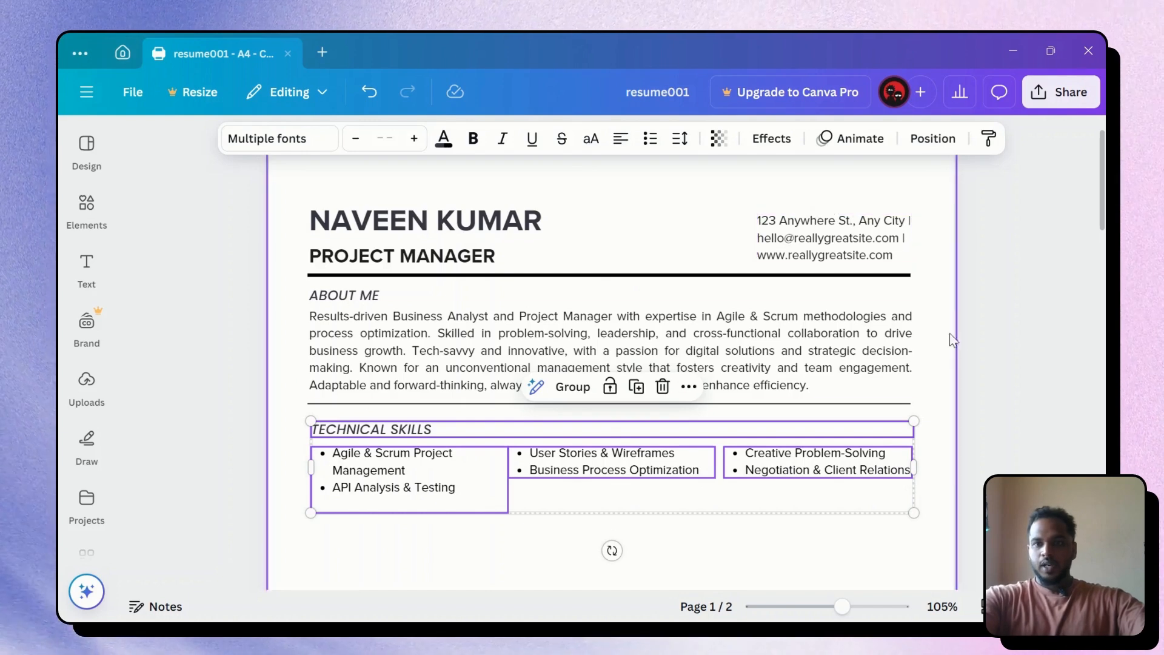
click(995, 335)
scroll(1058, 387, down, 4)
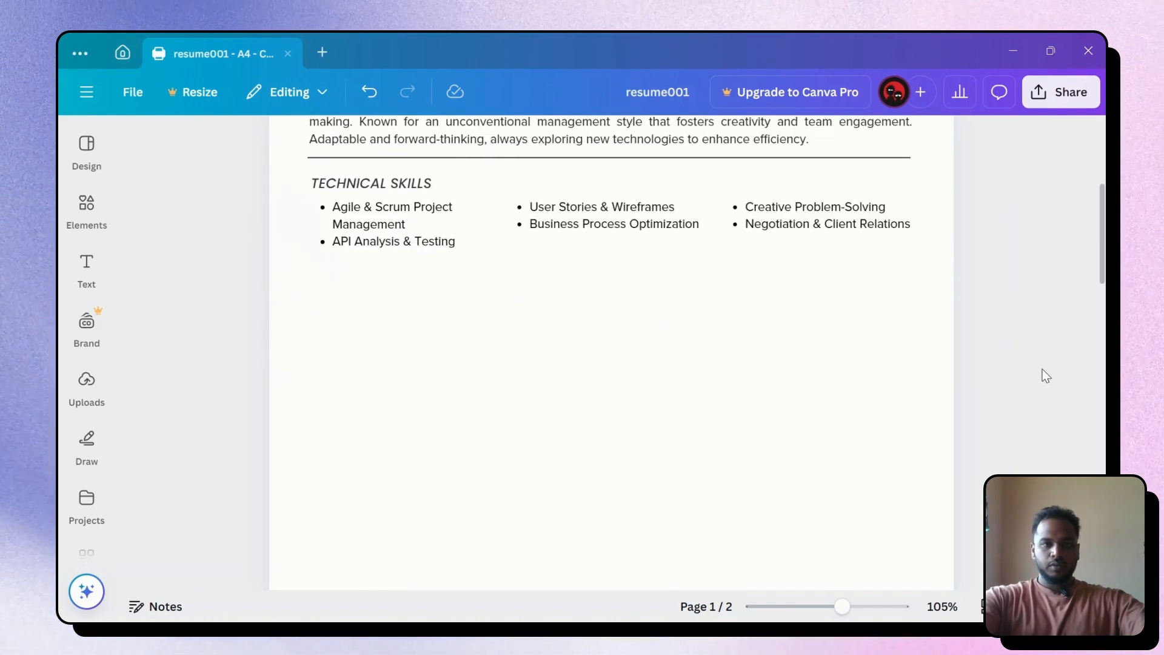
Duplicate the About Me divider and place it evenly spaced beneath the Technical Skills bullets
scroll(472, 281, up, 1)
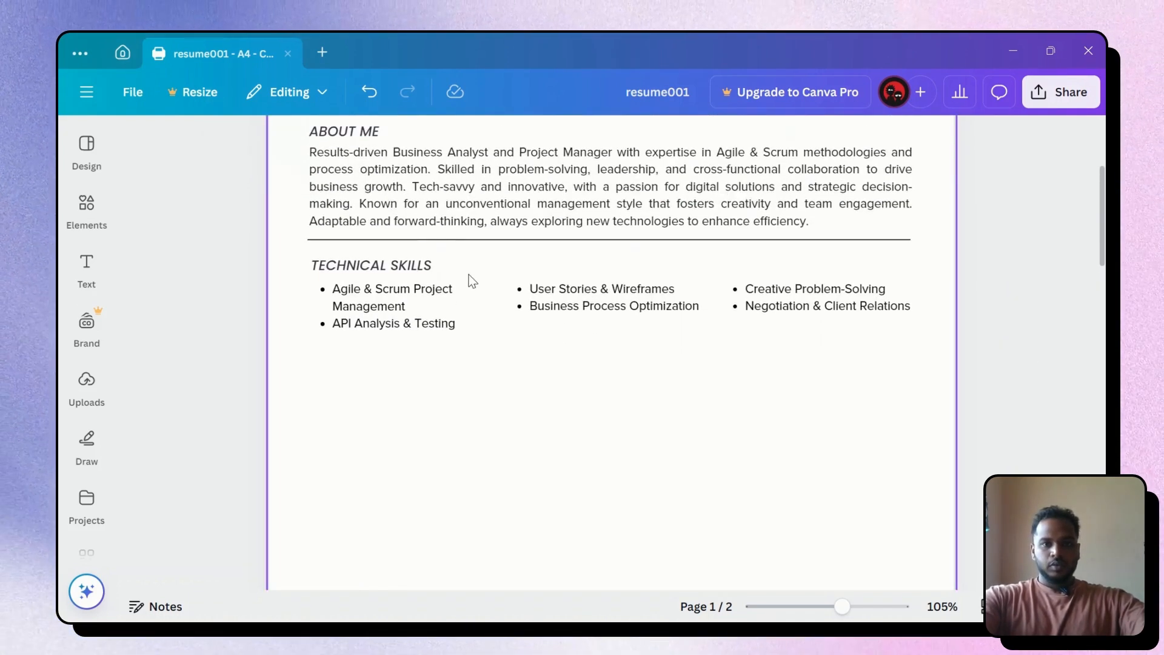
click(645, 245)
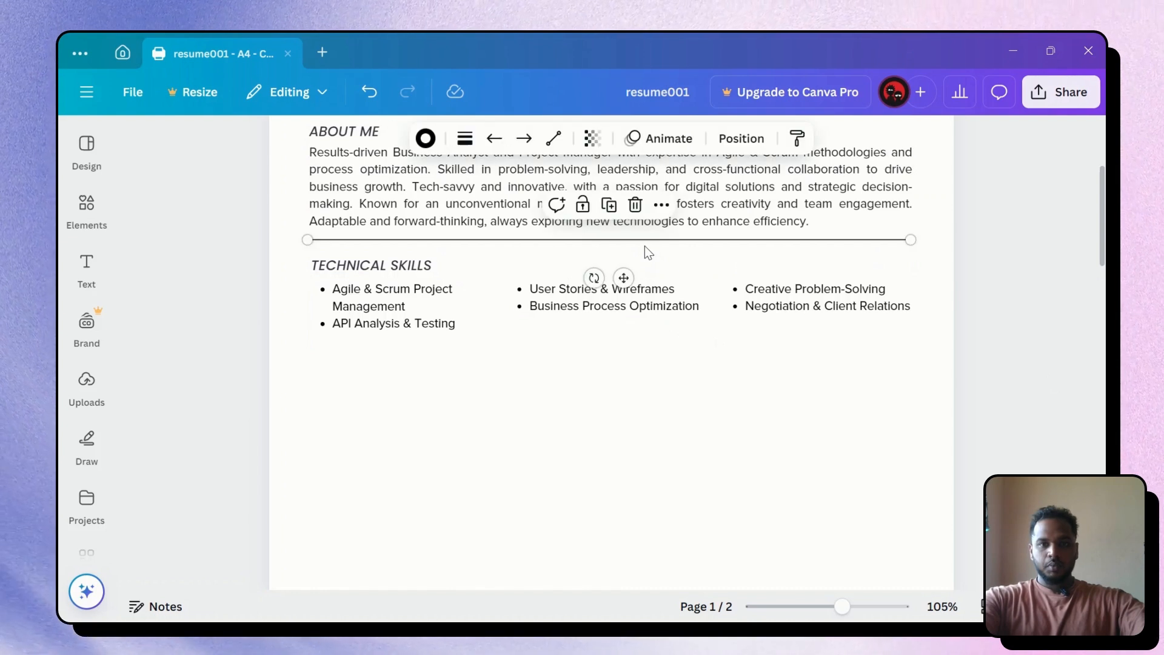
key(ctrl+d)
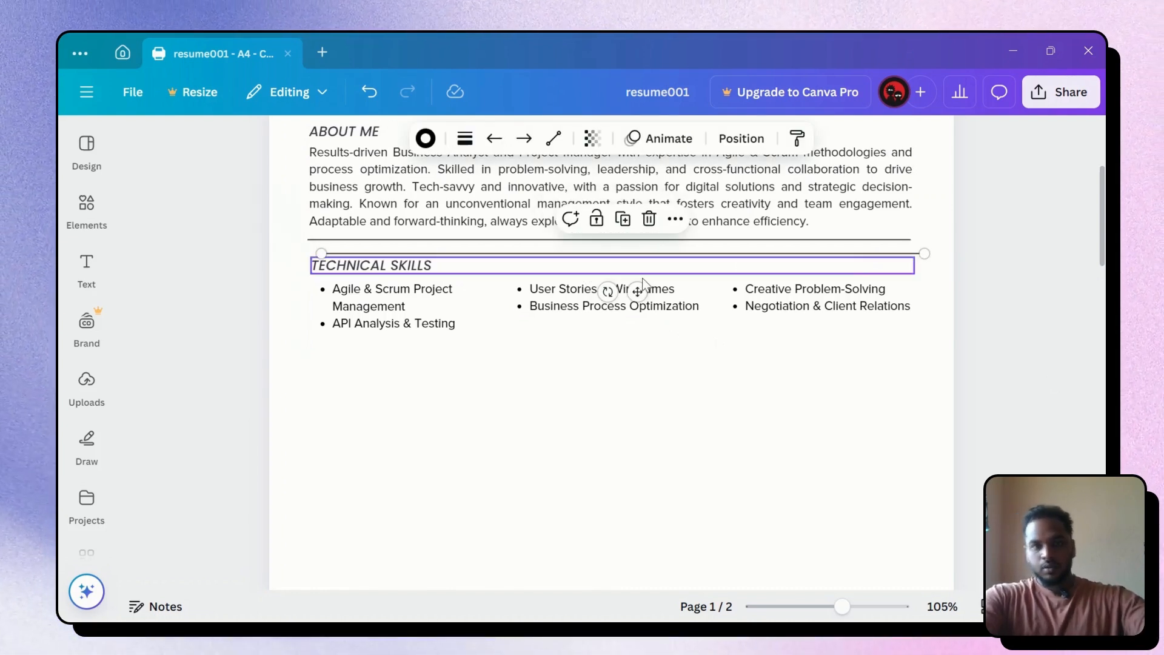
drag(639, 292, 627, 381)
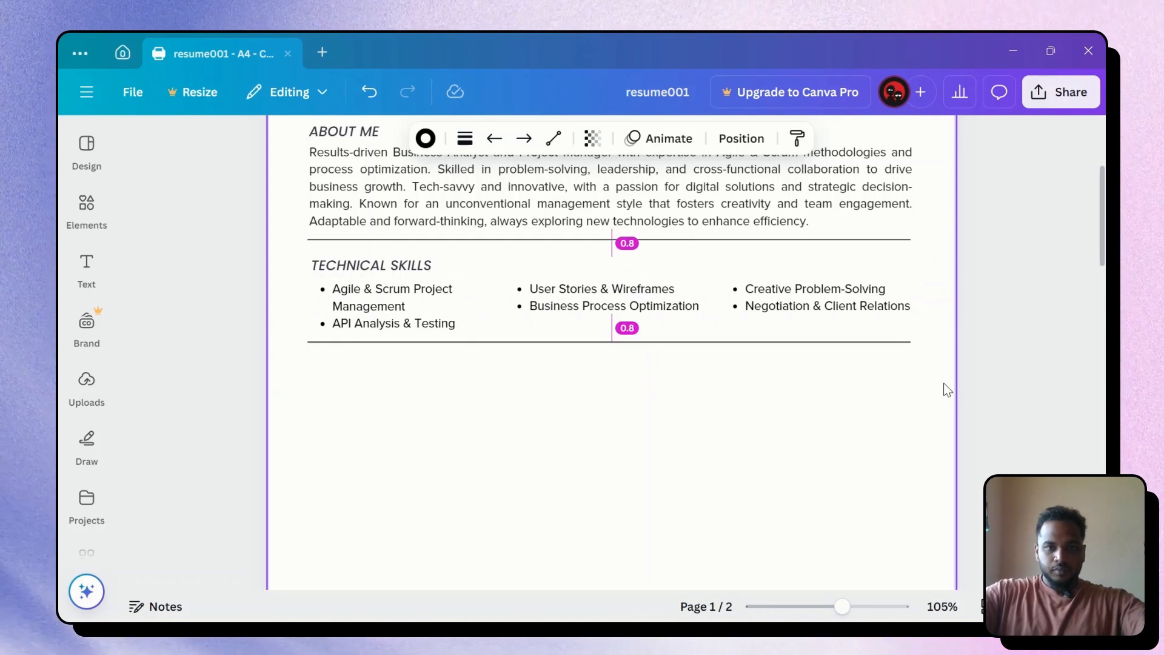
key(Up)
key(Up)
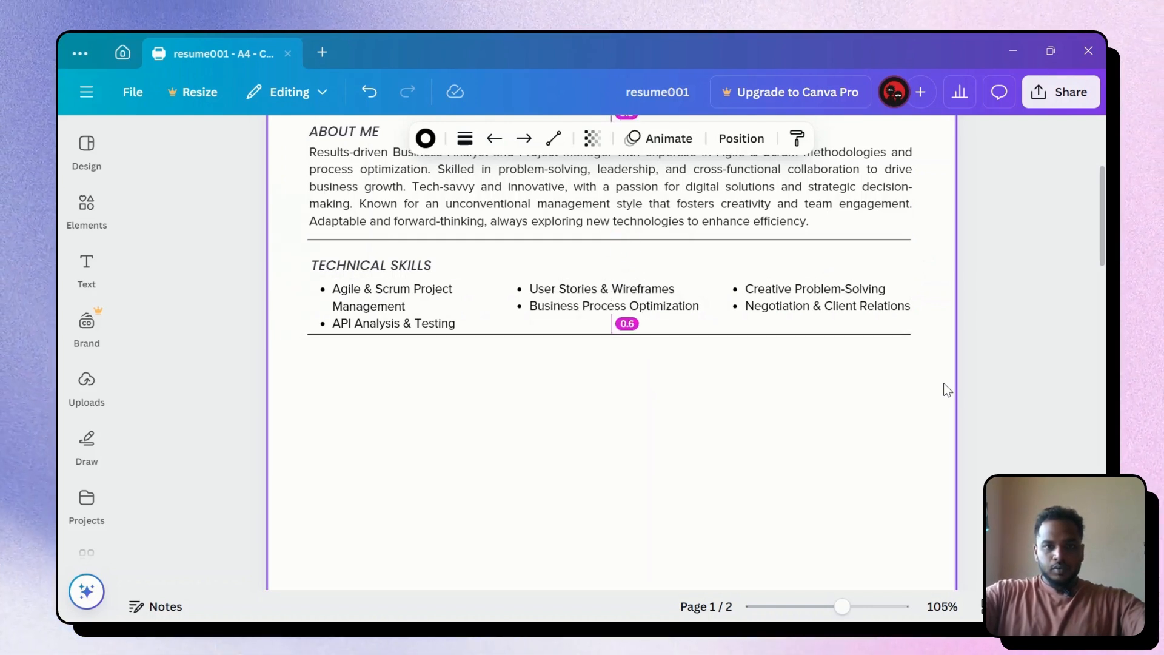
key(Down)
key(Down)
key(Down)
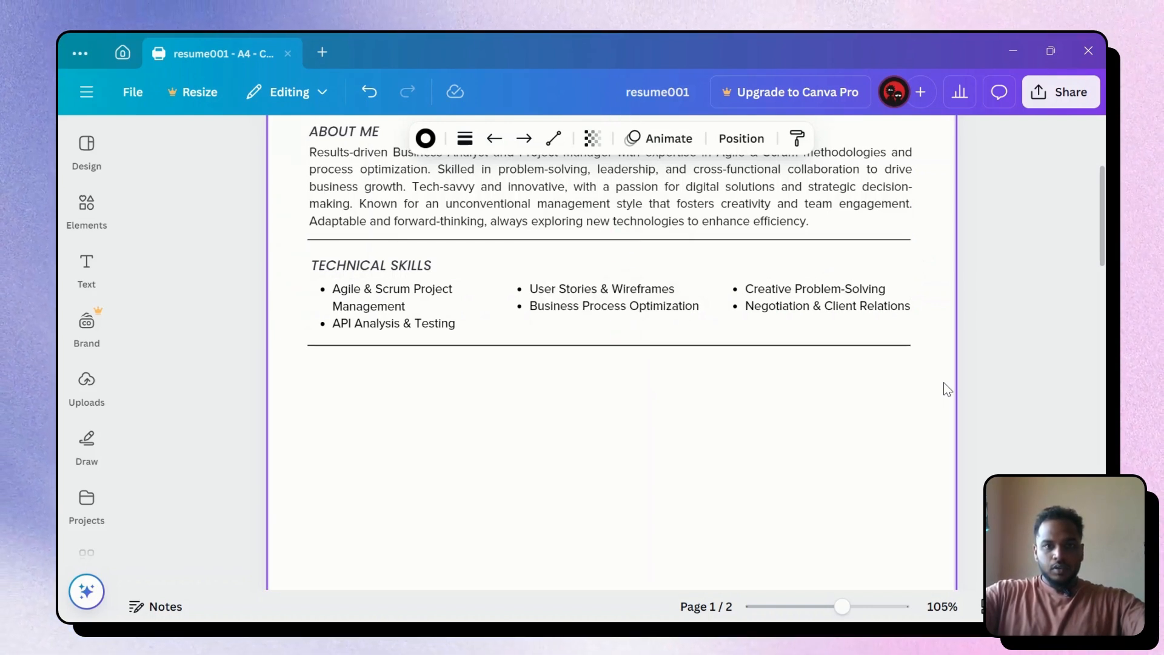
key(Down)
key(Down)
key(Down)
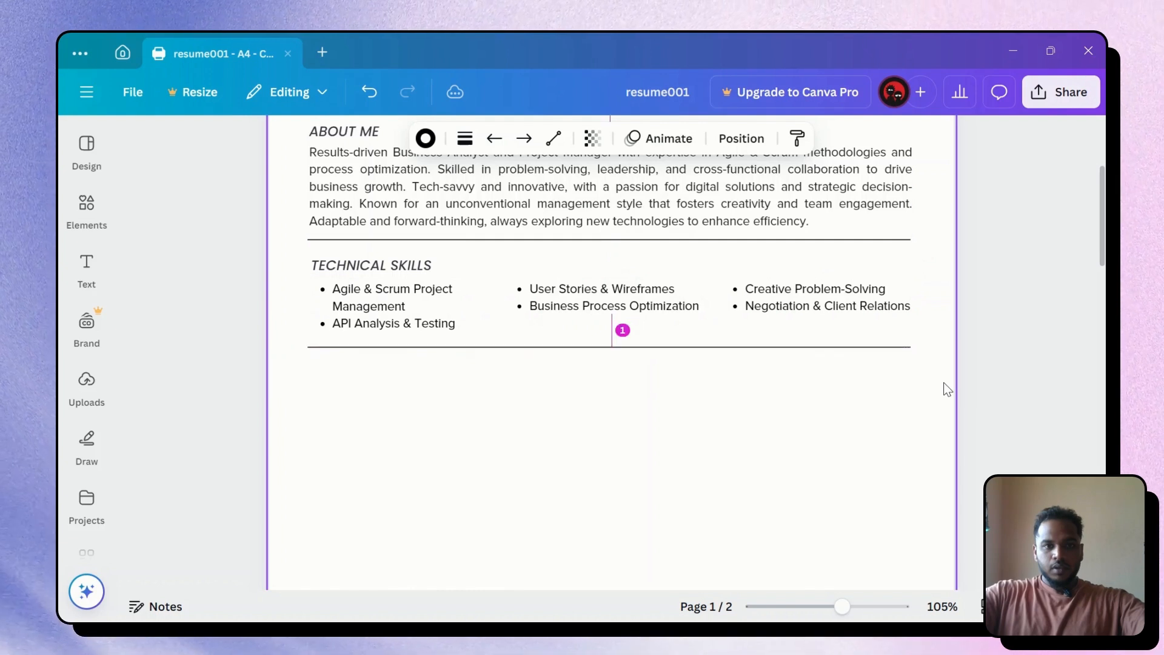
key(Up)
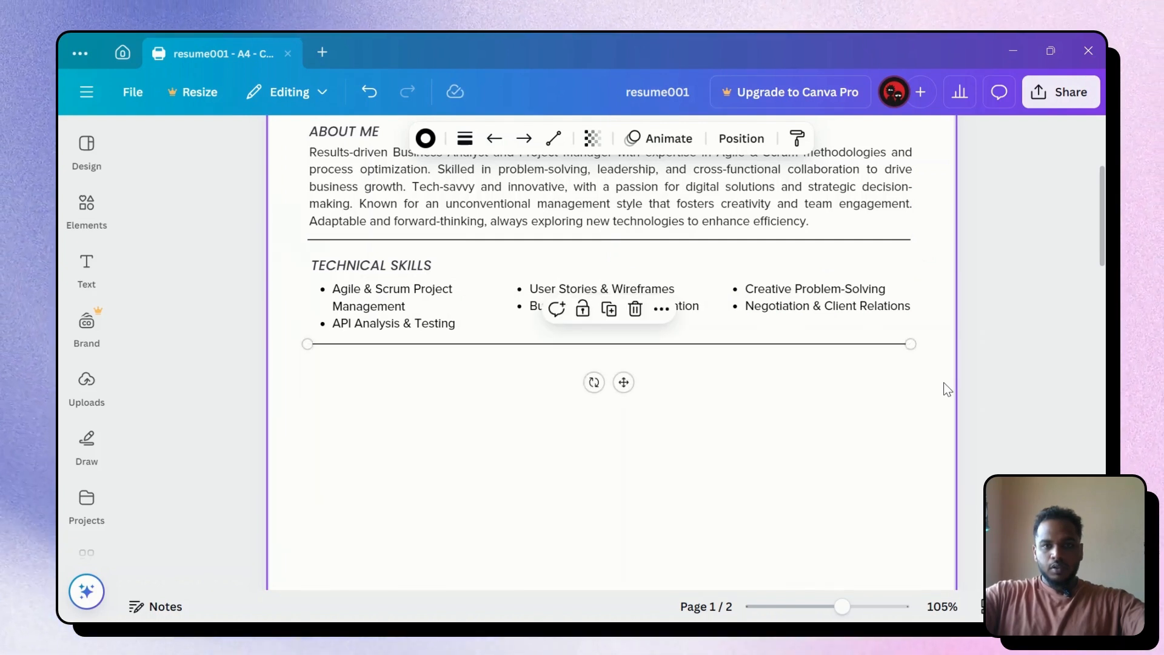
key(Up)
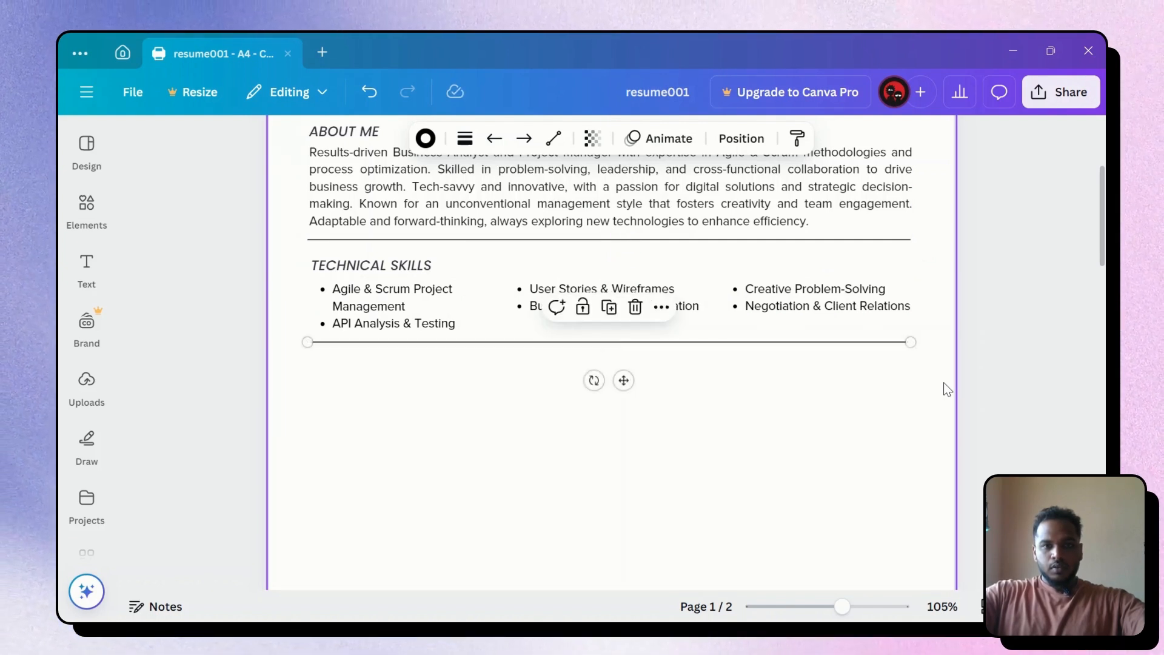
key(Up)
key(Down)
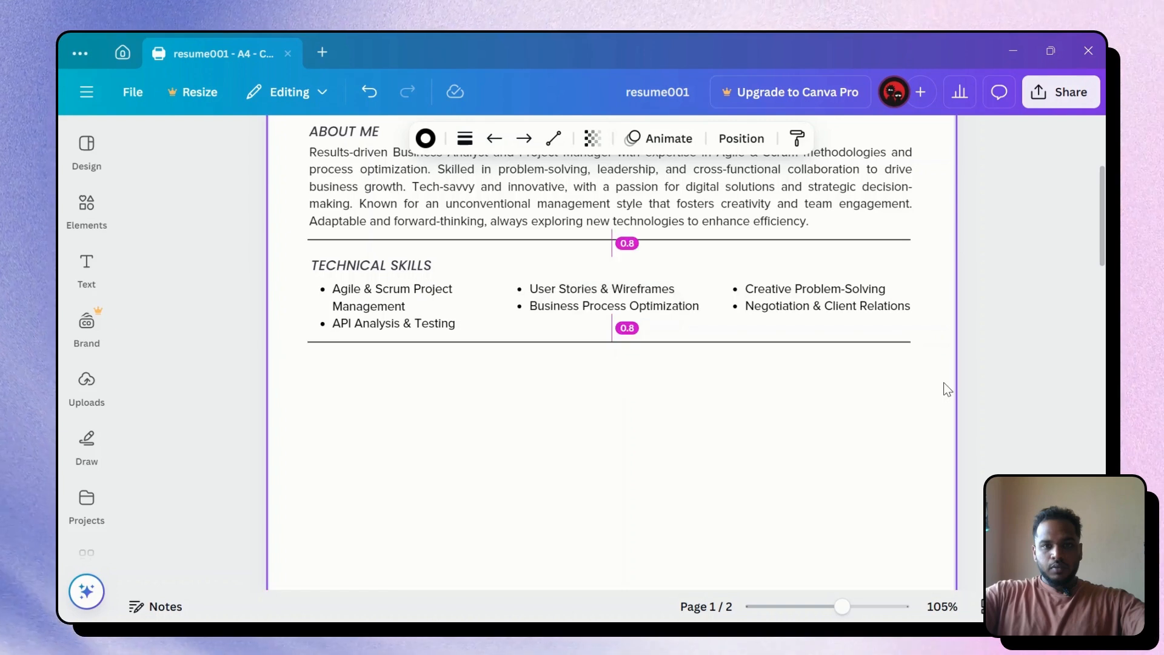
Move the Professional Experience heading and Instant Chartz App entry from page 2 to below the skills divider
click(878, 404)
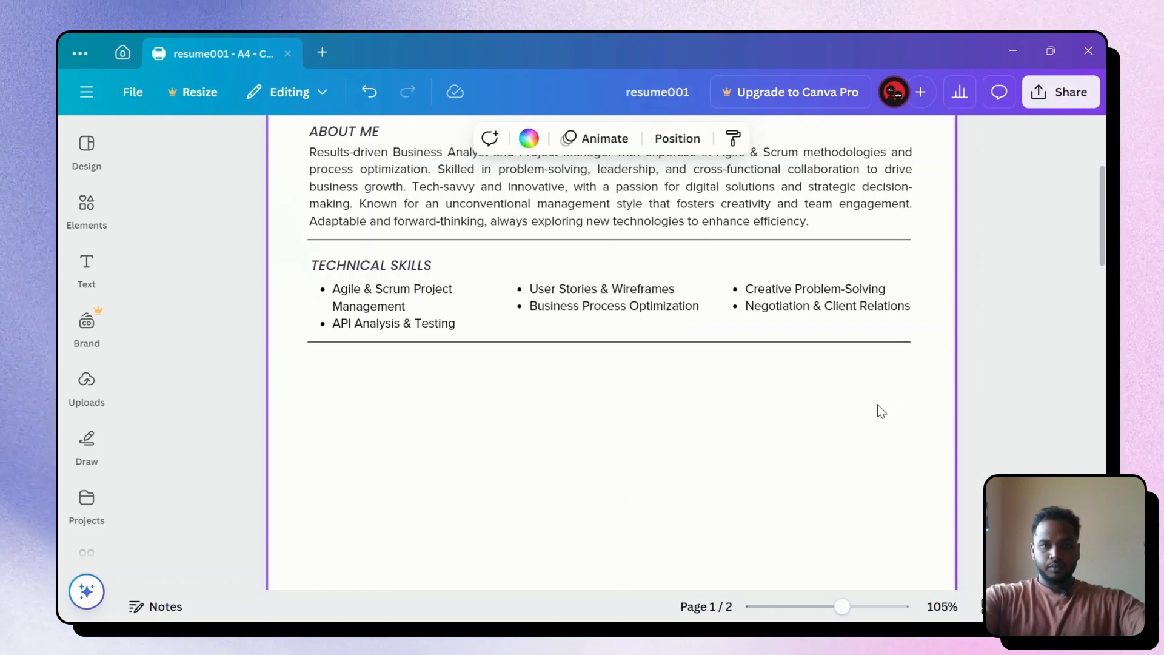
scroll(1010, 400, up, 3)
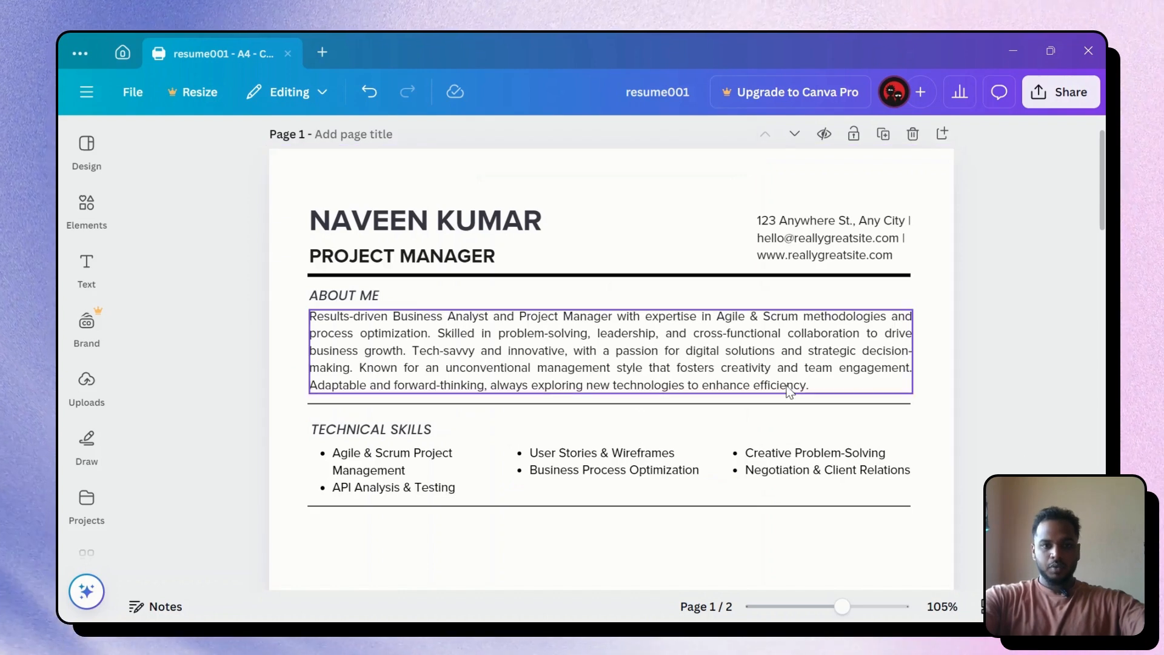
scroll(579, 405, down, 1)
scroll(579, 405, down, 10)
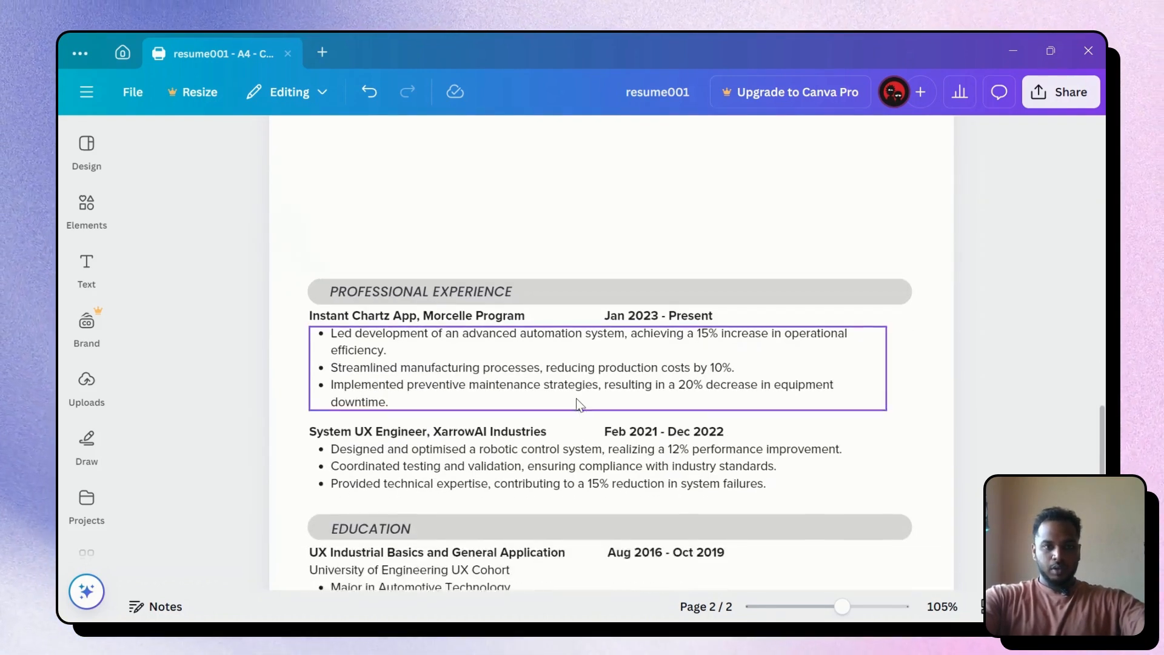
drag(293, 227, 926, 383)
key(Delete)
scroll(895, 376, up, 10)
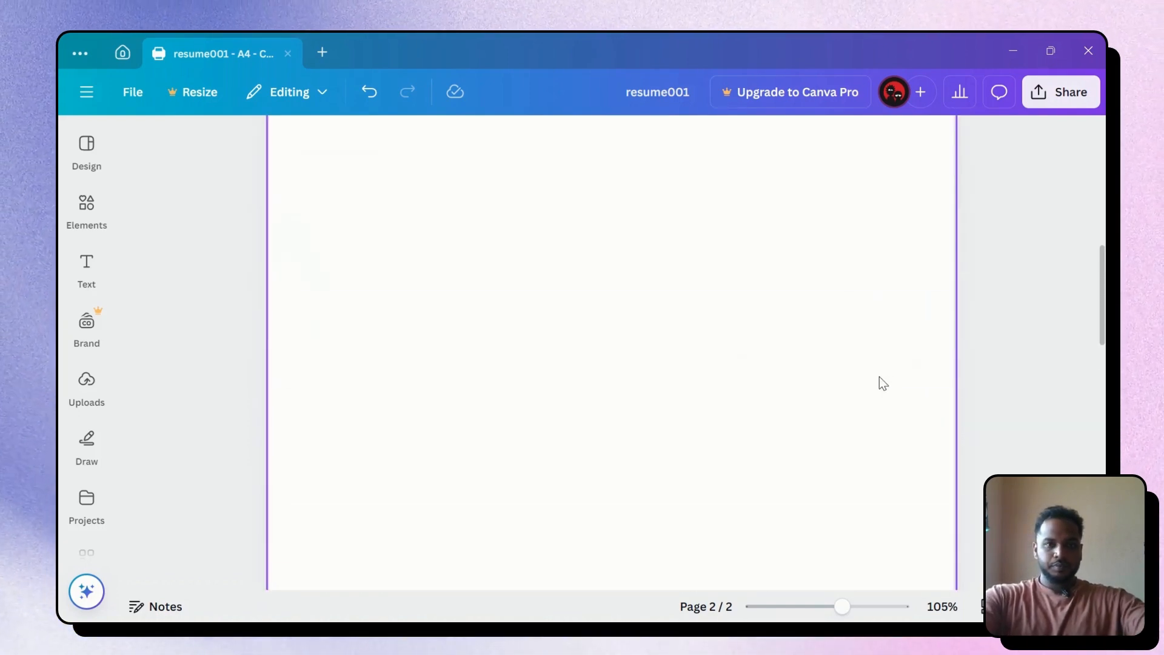
scroll(434, 363, down, 2)
key(ctrl+v)
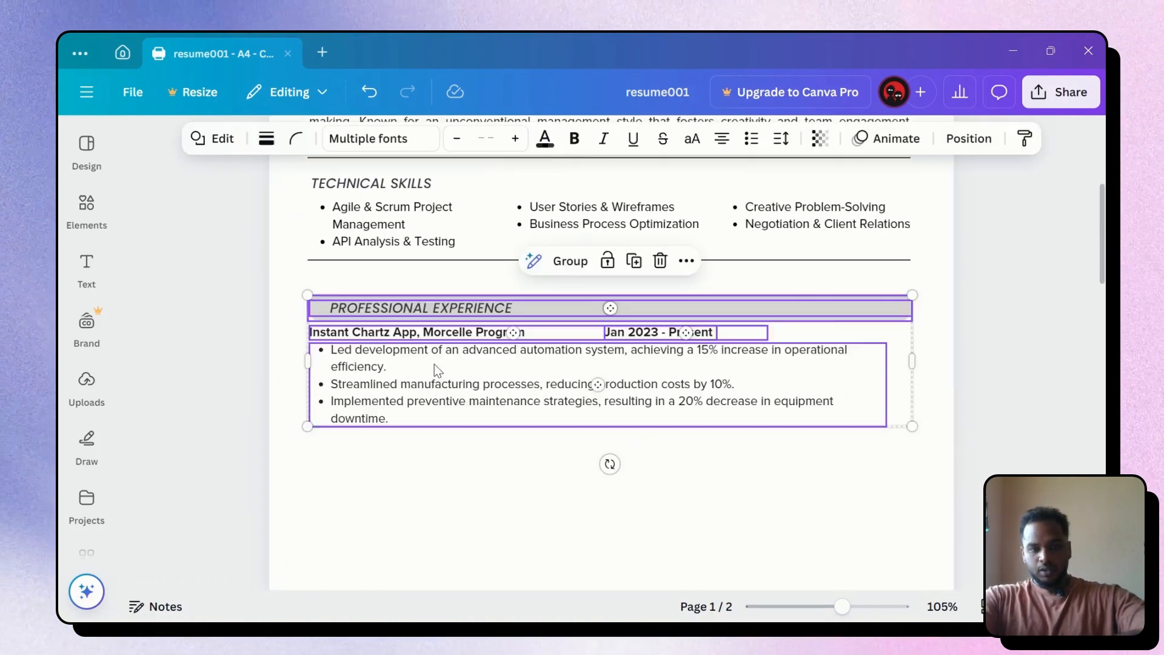
click(649, 442)
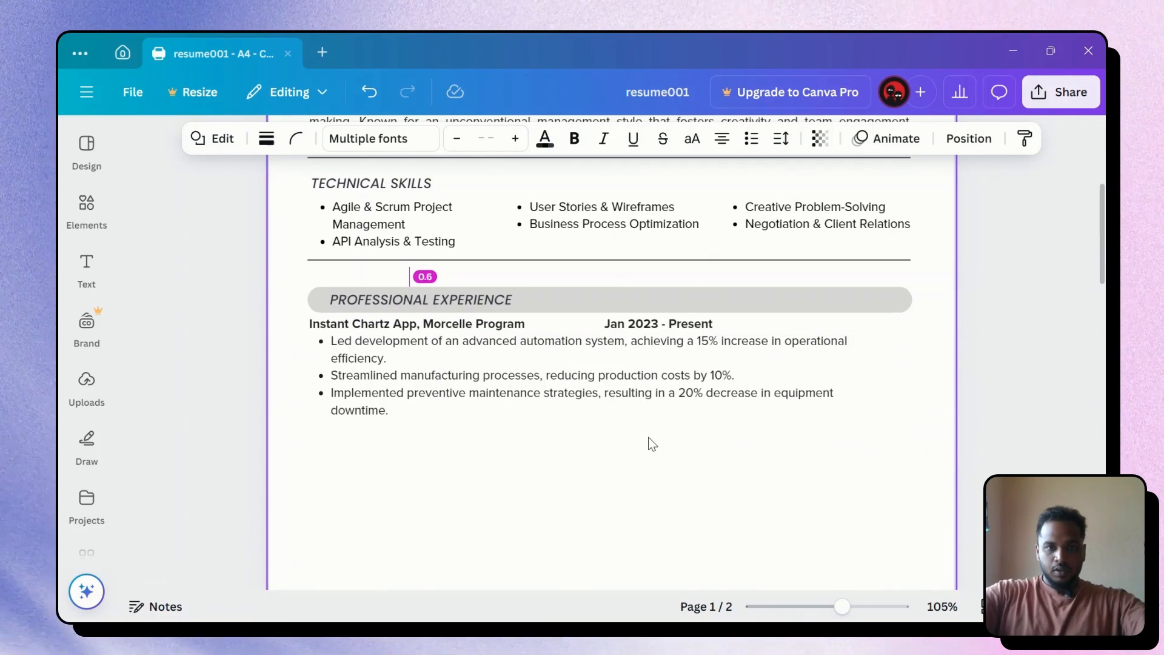
key(Down)
key(Down)
key(Down)
key(Down)
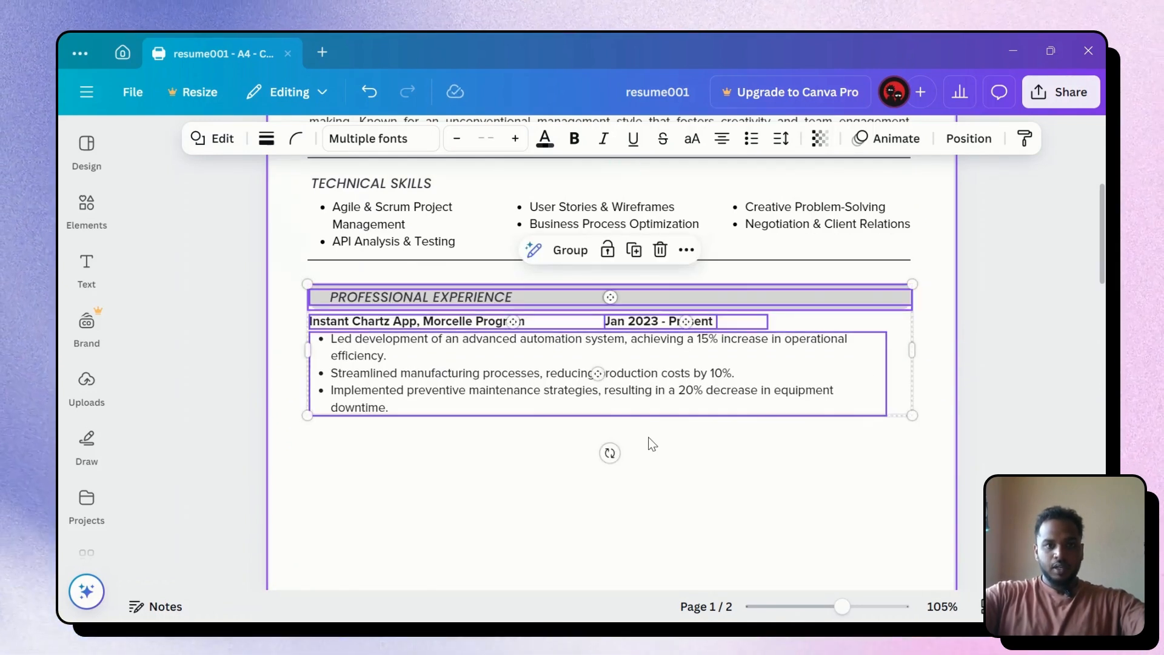
Remove the grey band behind Professional Experience and delete the heading's leading space
click(1018, 393)
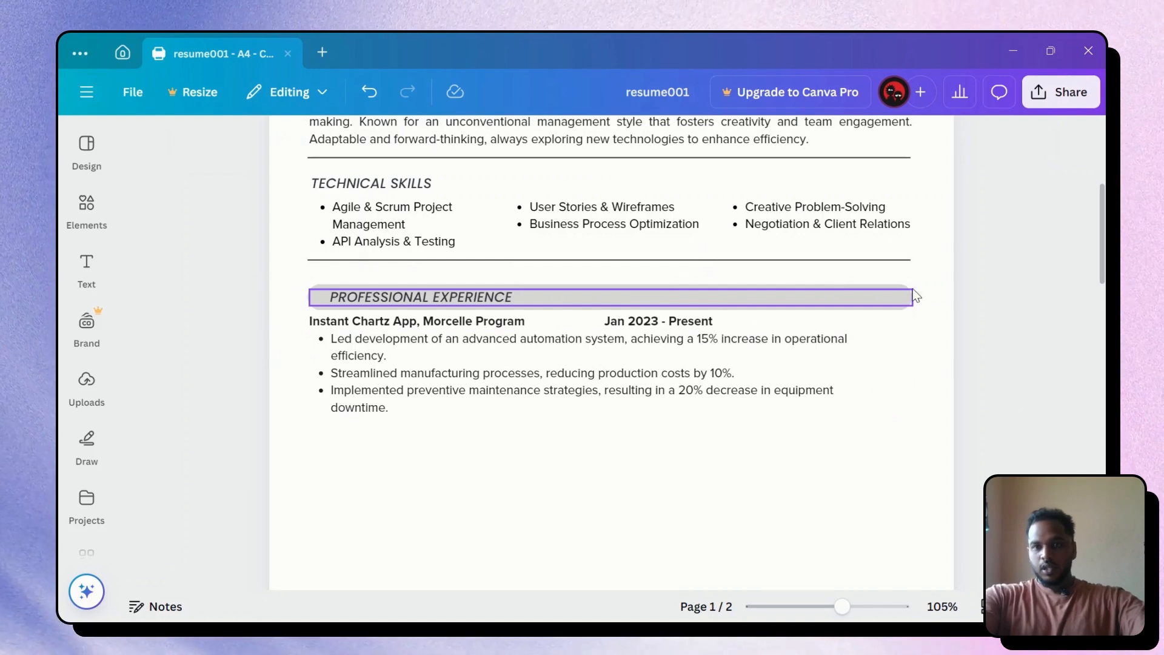
click(898, 285)
key(Escape)
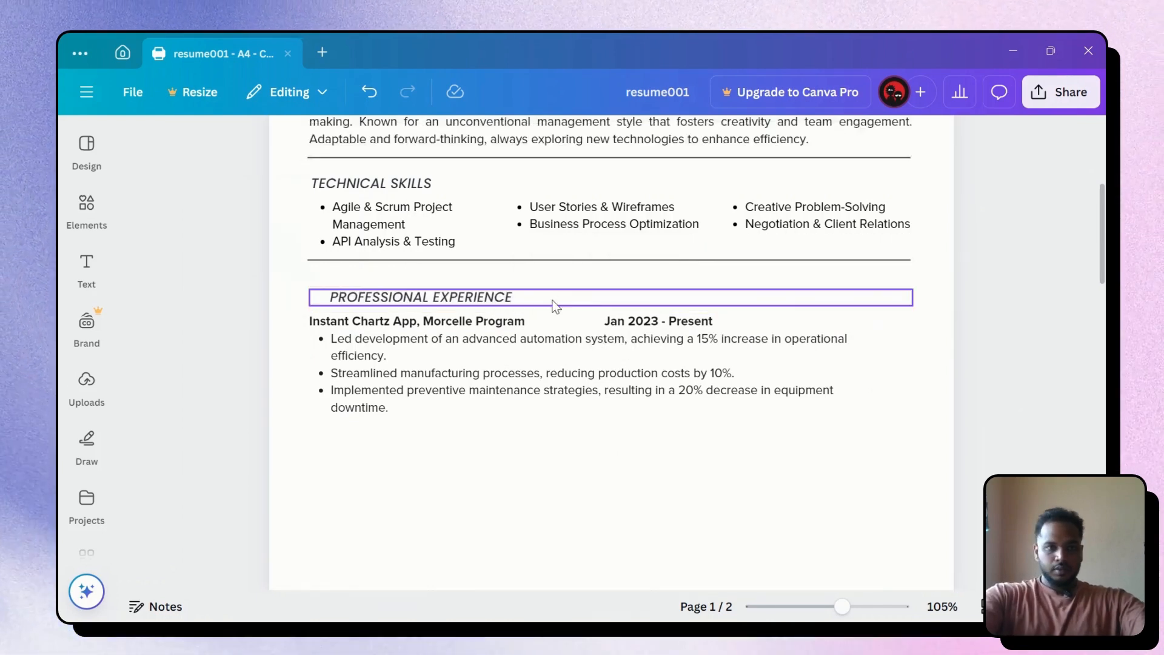
click(331, 300)
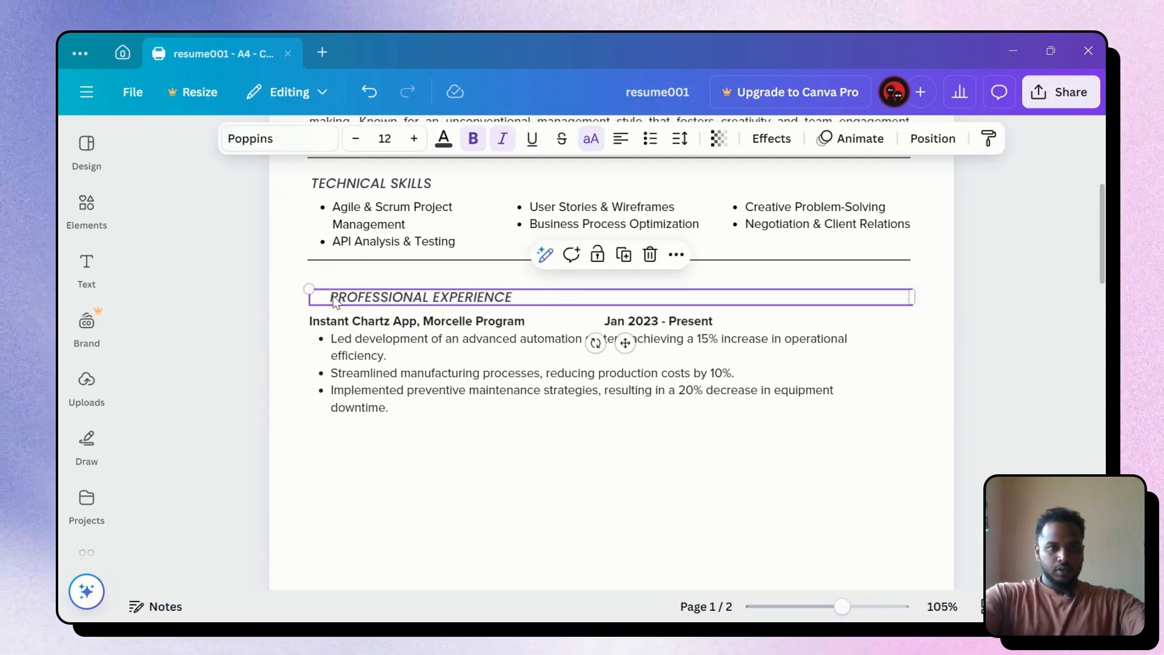
click(334, 296)
click(337, 295)
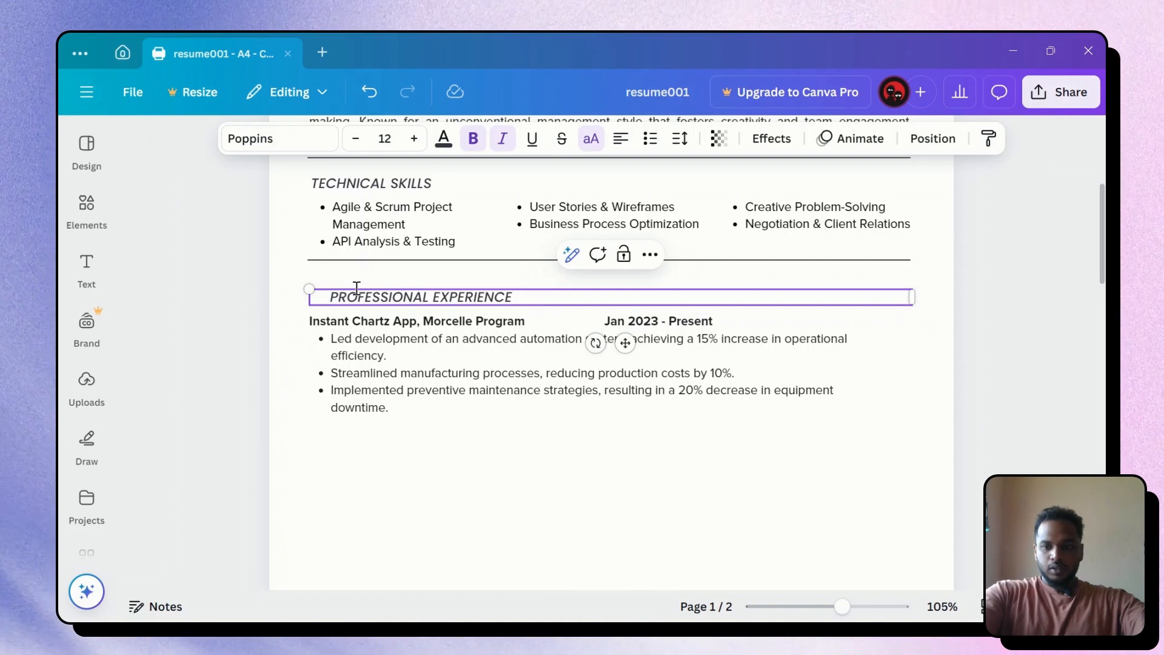
key(BackSpace)
key(BackSpace)
key(BackSpace)
key(BackSpace)
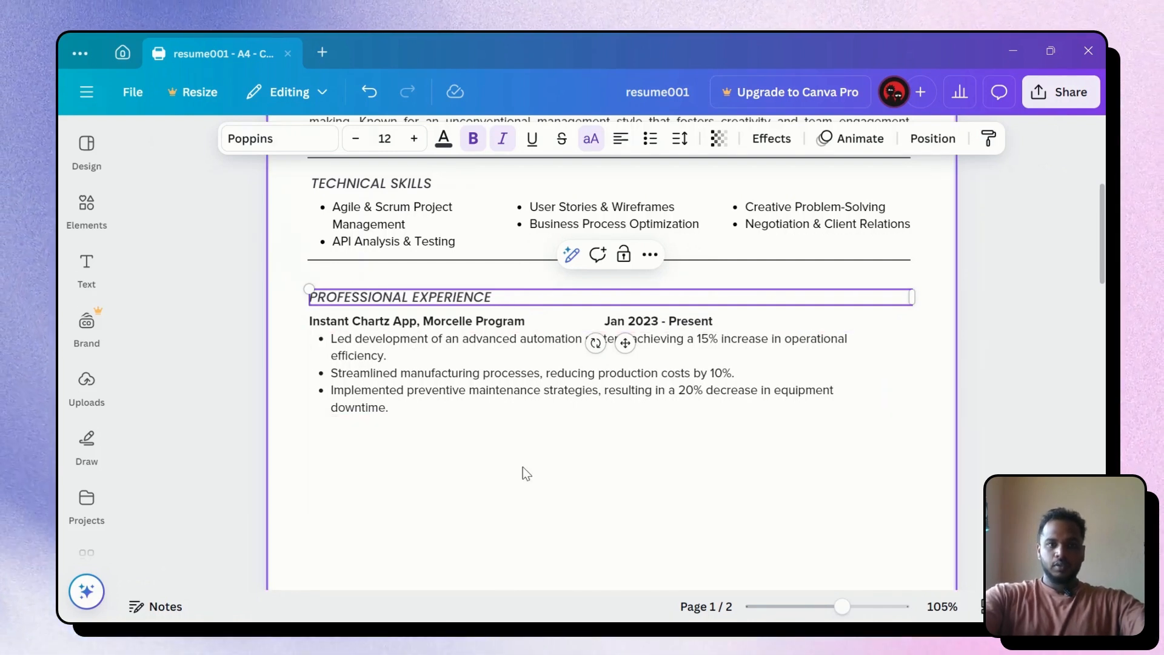
click(523, 467)
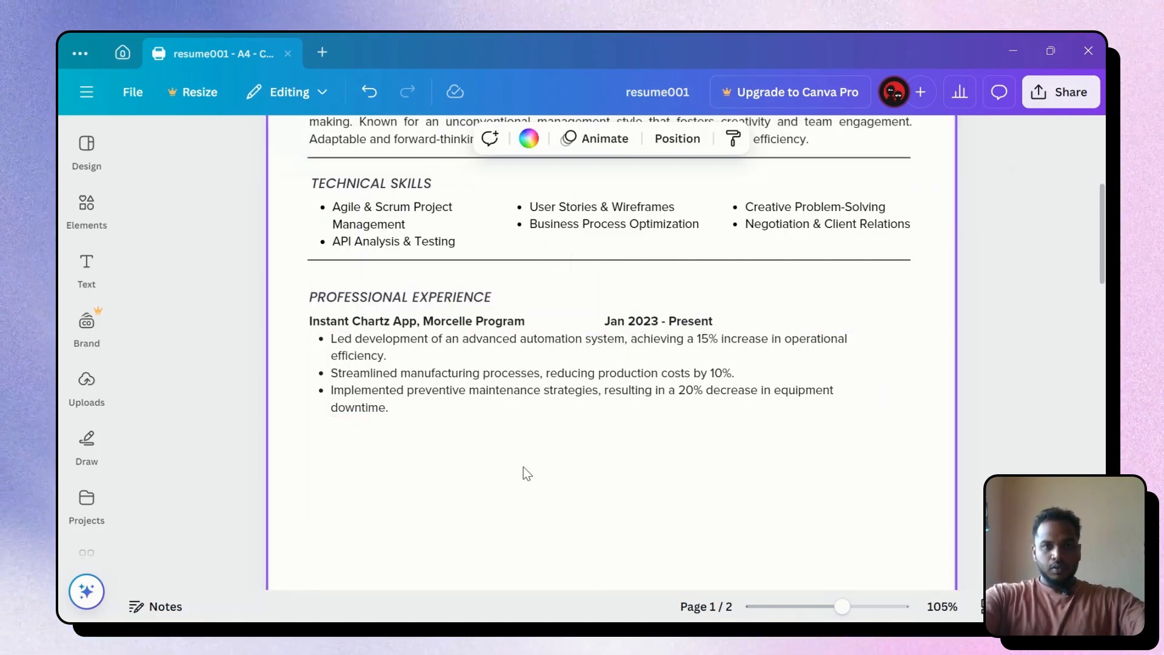
key(alt+Tab)
Send the Business Analyst & Project Manager experience prompt to ChatGPT
scroll(694, 414, up, 10)
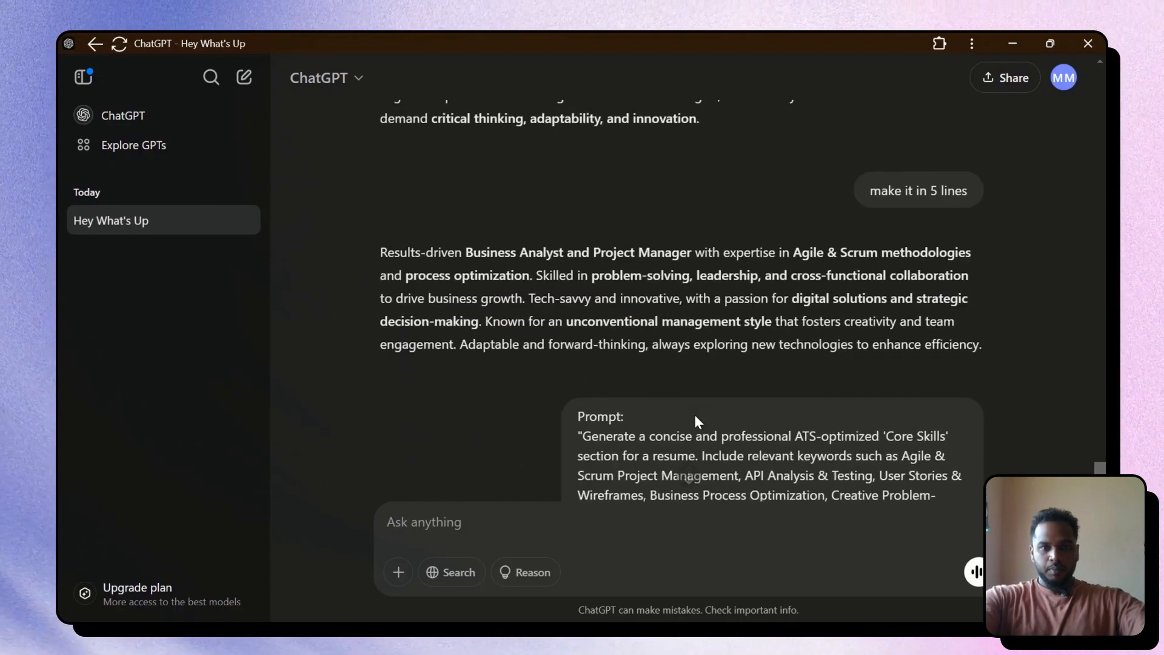
scroll(677, 408, up, 15)
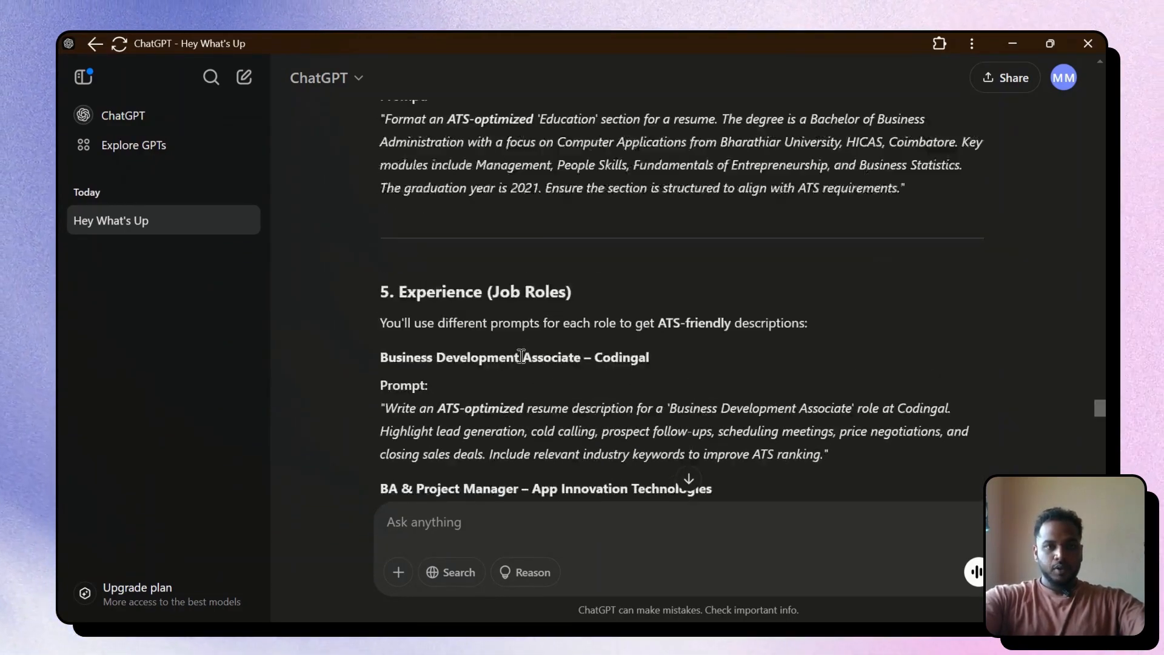
scroll(434, 362, down, 4)
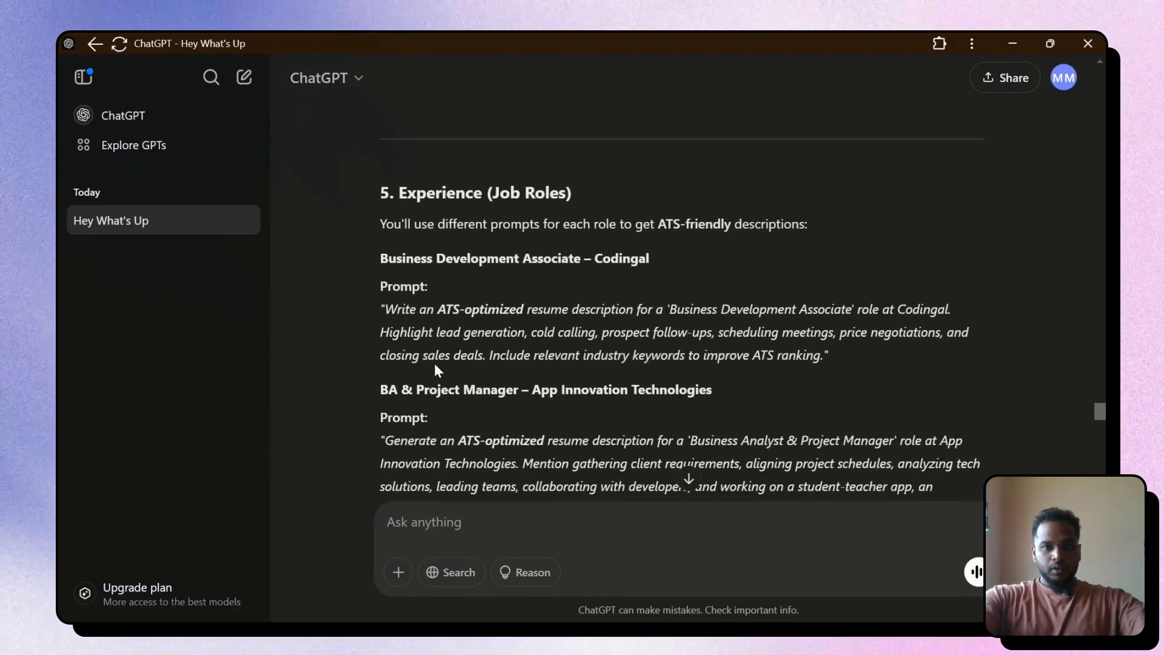
drag(372, 296, 675, 442)
key(ctrl+c)
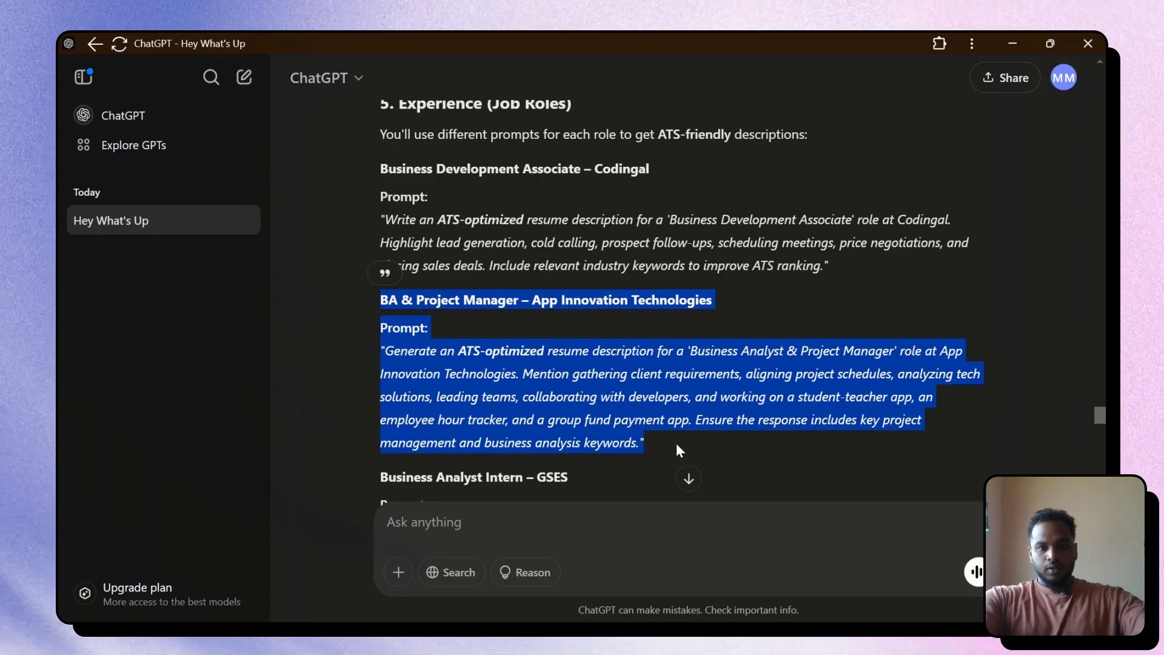
key(alt+Tab)
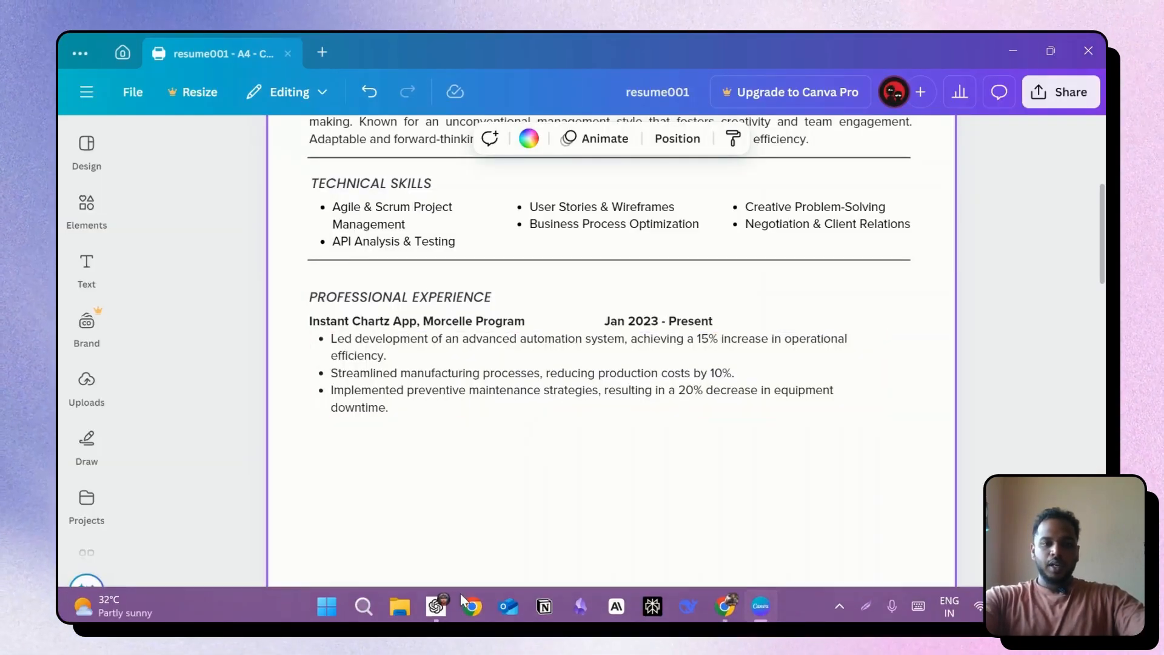
click(436, 603)
click(465, 520)
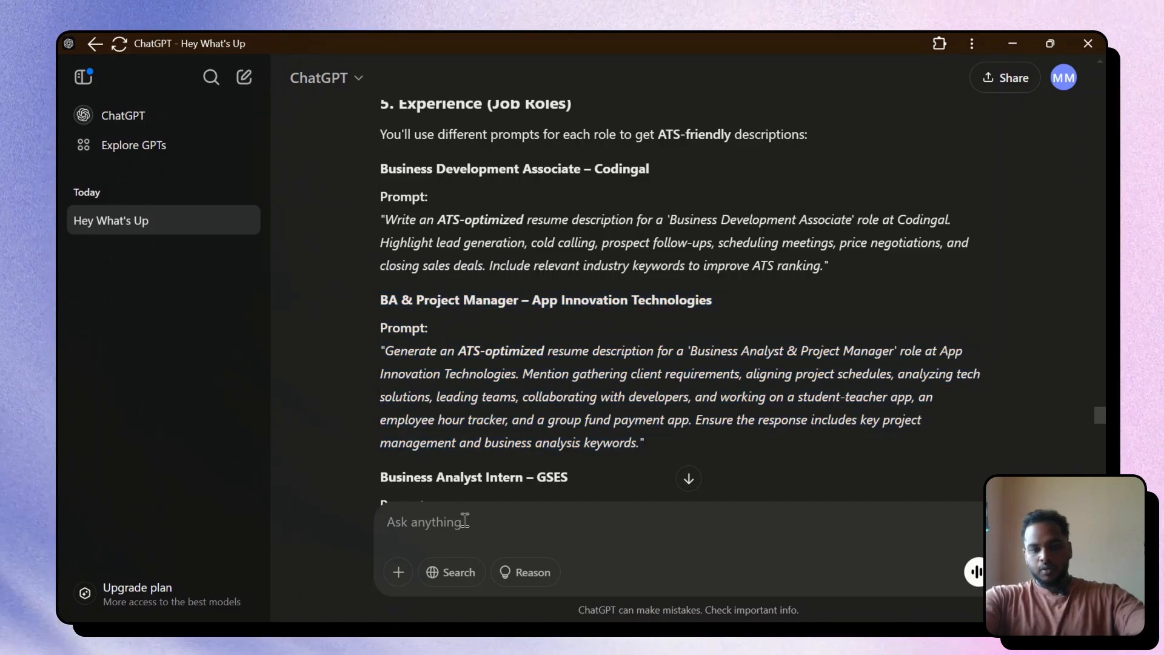
key(ctrl+v)
key(Return)
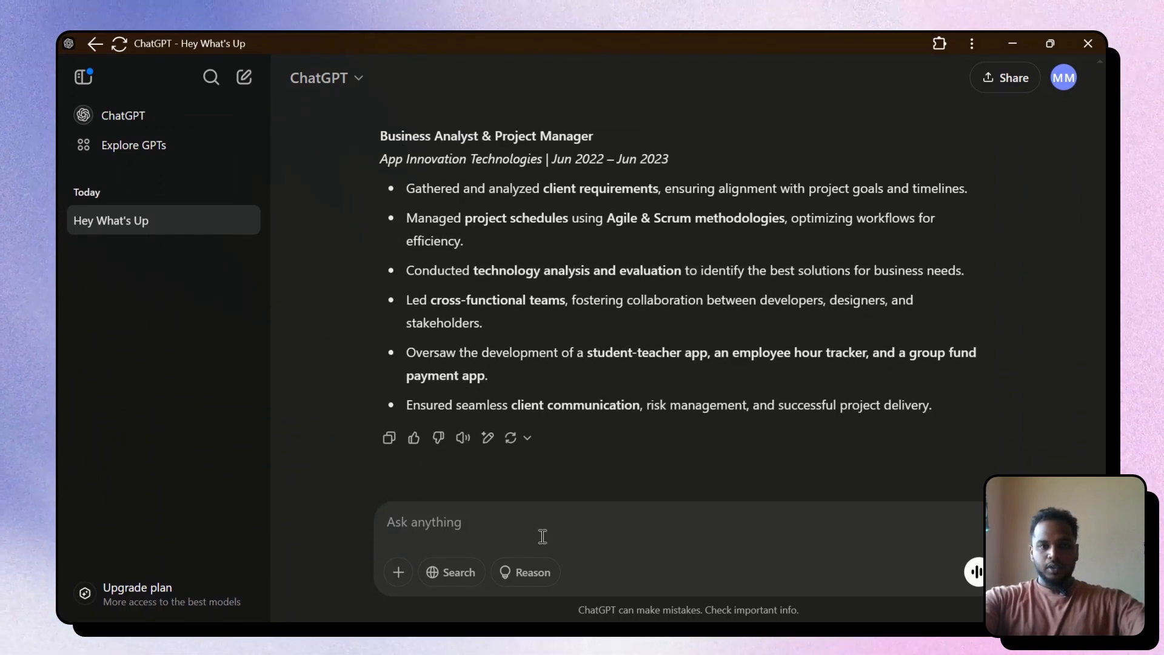
Ask ChatGPT to 'make it shorter' and copy the shortened four-bullet entry
text(ake)
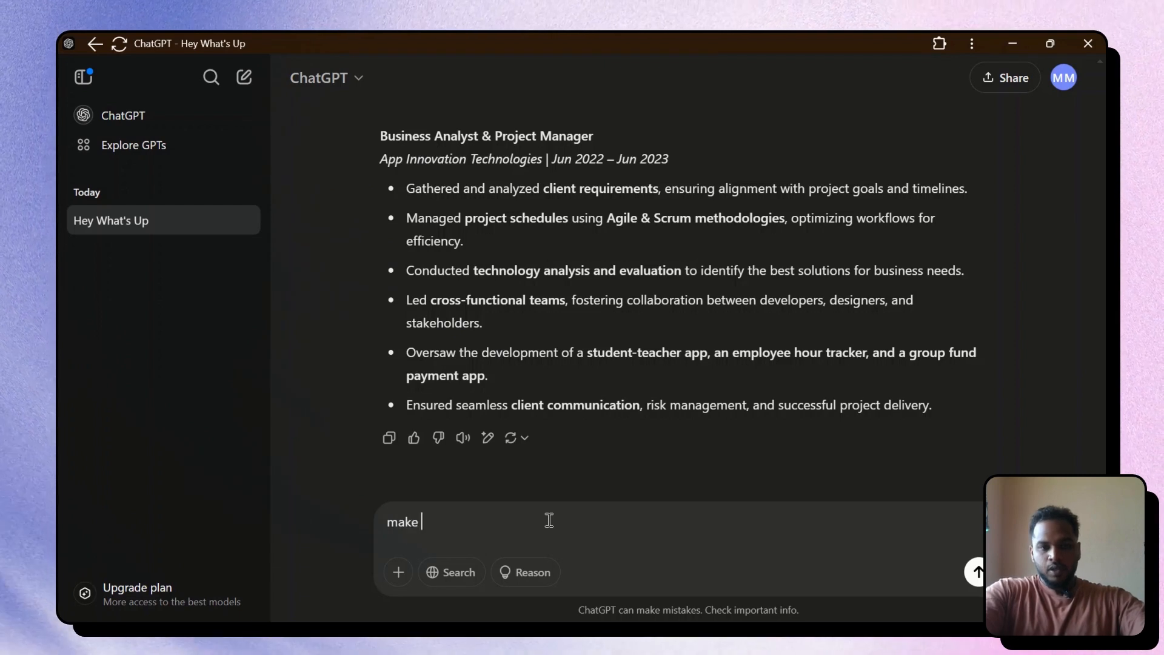
text( it )
text(sj)
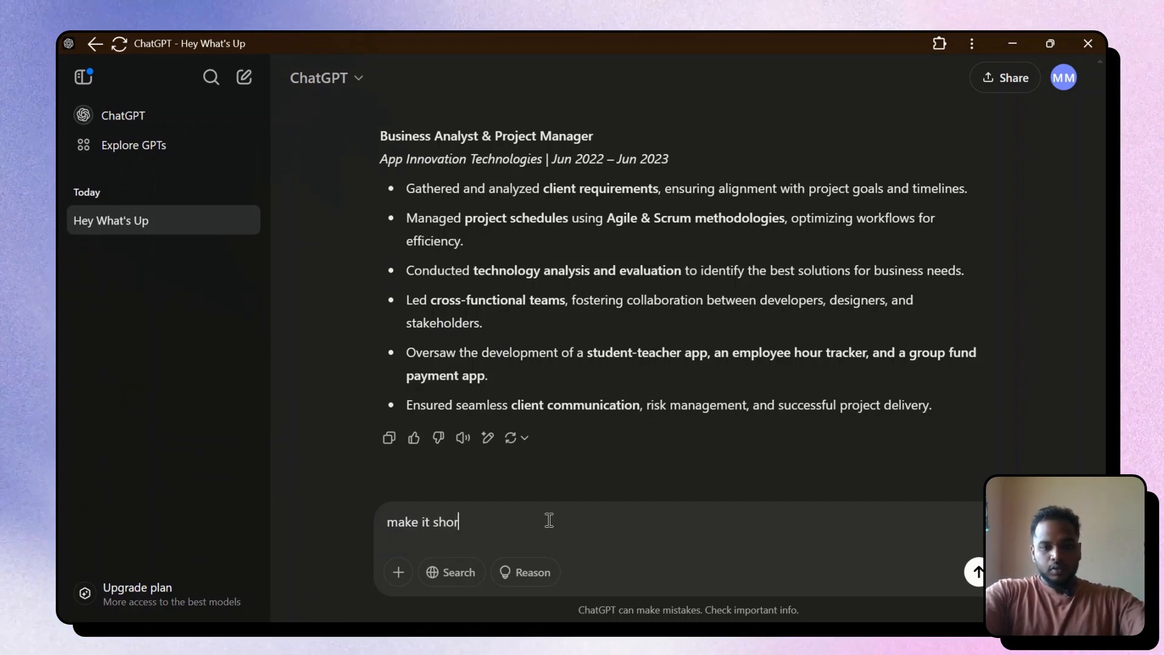
text(orter)
key(Return)
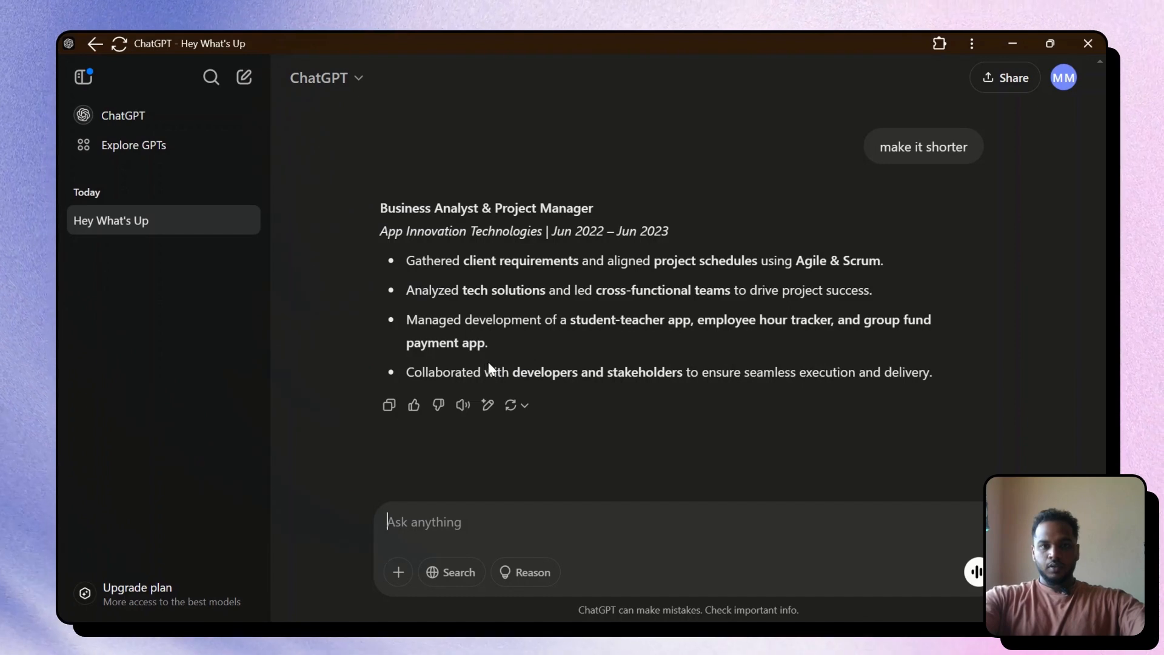
drag(377, 203, 933, 369)
key(ctrl+c)
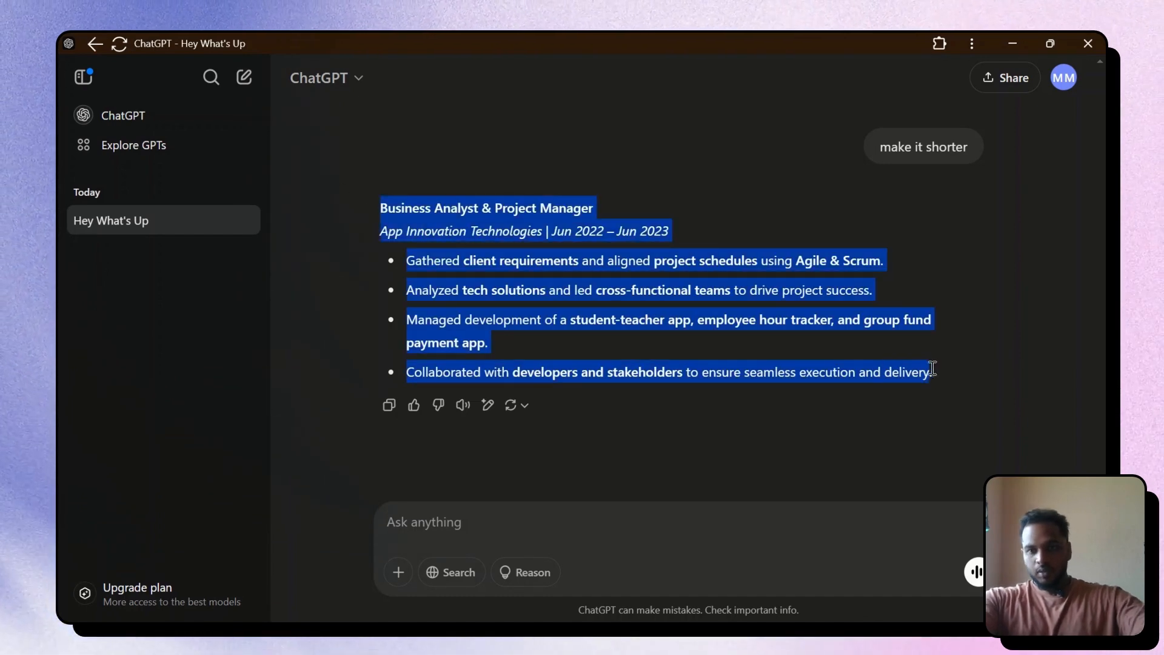
key(alt+Tab)
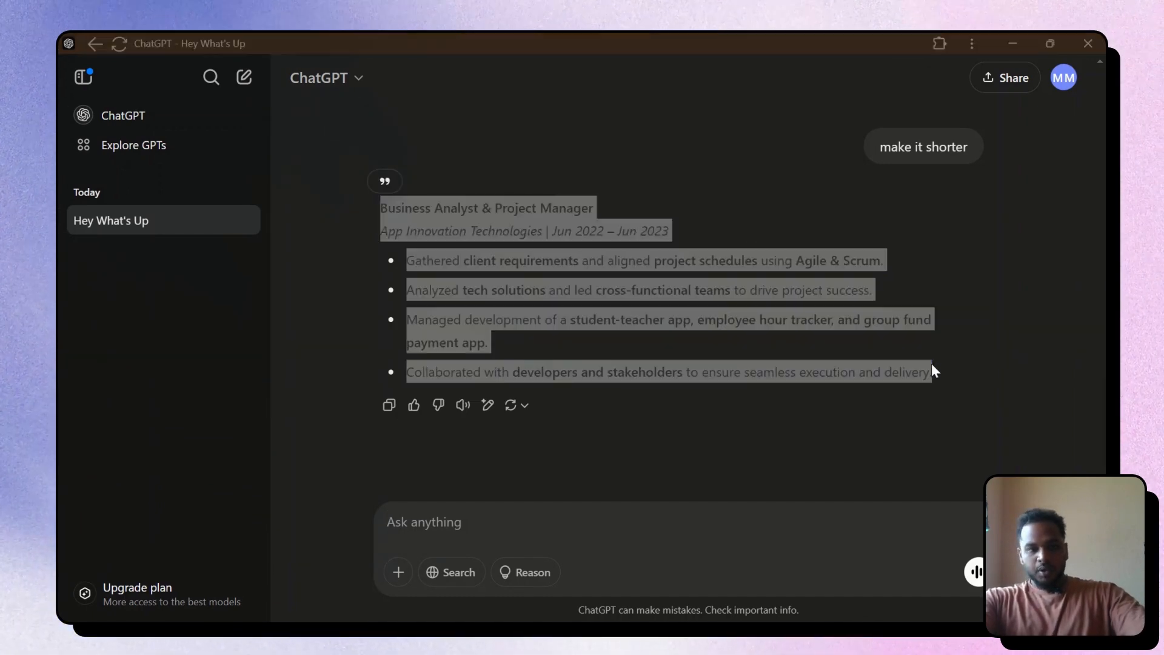
click(535, 405)
Paste the shortened ChatGPT entry over the old experience bullets, removing the empty trailing bullet
key(ctrl+a)
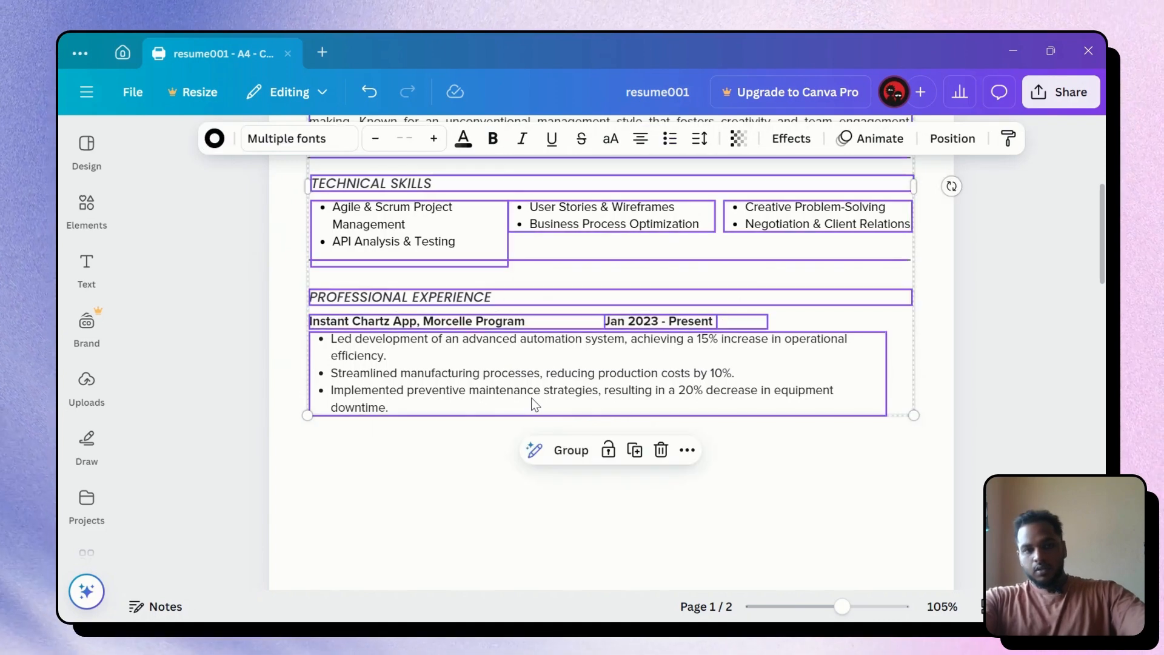
click(821, 492)
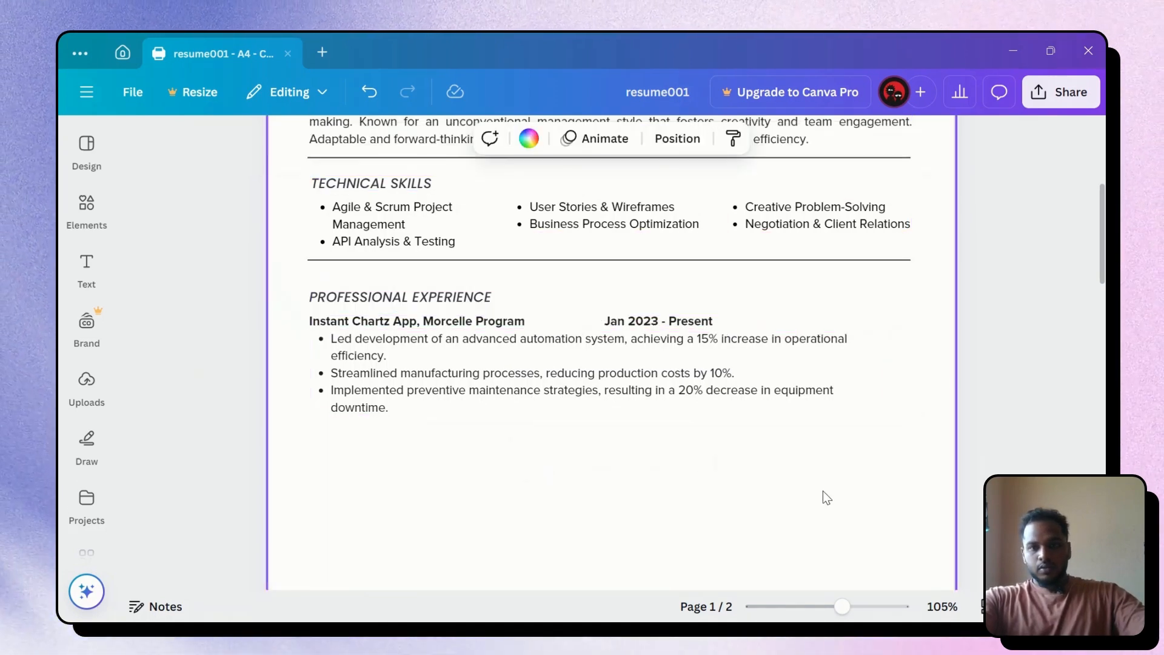
click(635, 346)
double_click(635, 347)
key(ctrl+v)
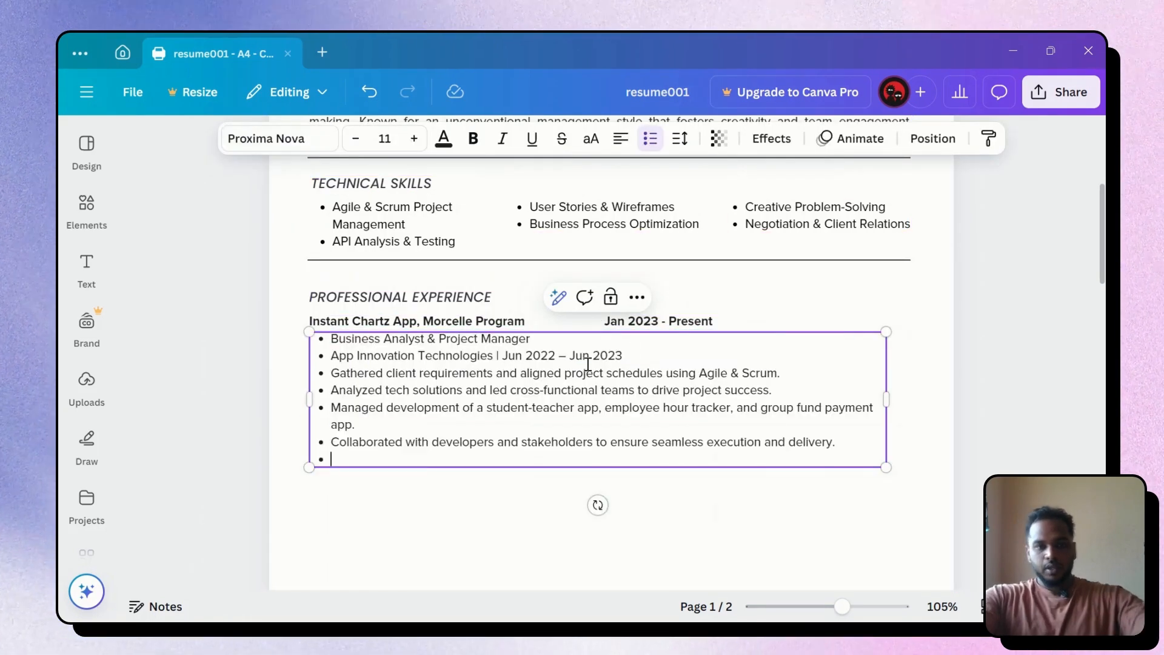
key(BackSpace)
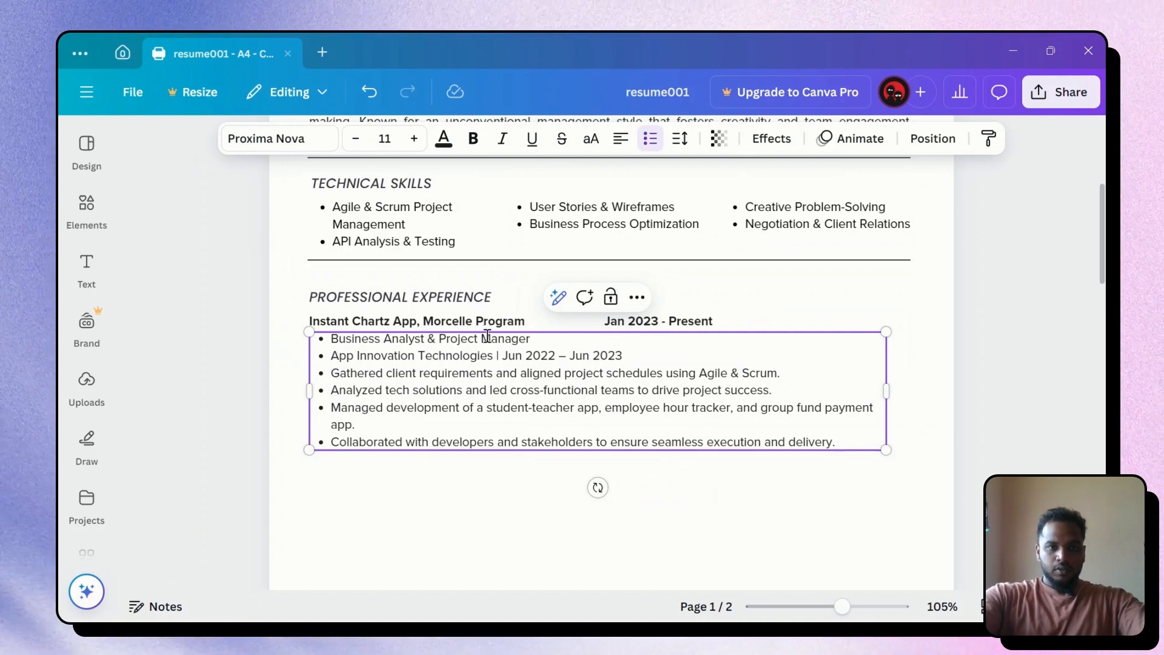
Replace the Instant Chartz App, Morcelle Program heading with the Business Analyst & Project Manager title
triple_click(479, 337)
key(ctrl+c)
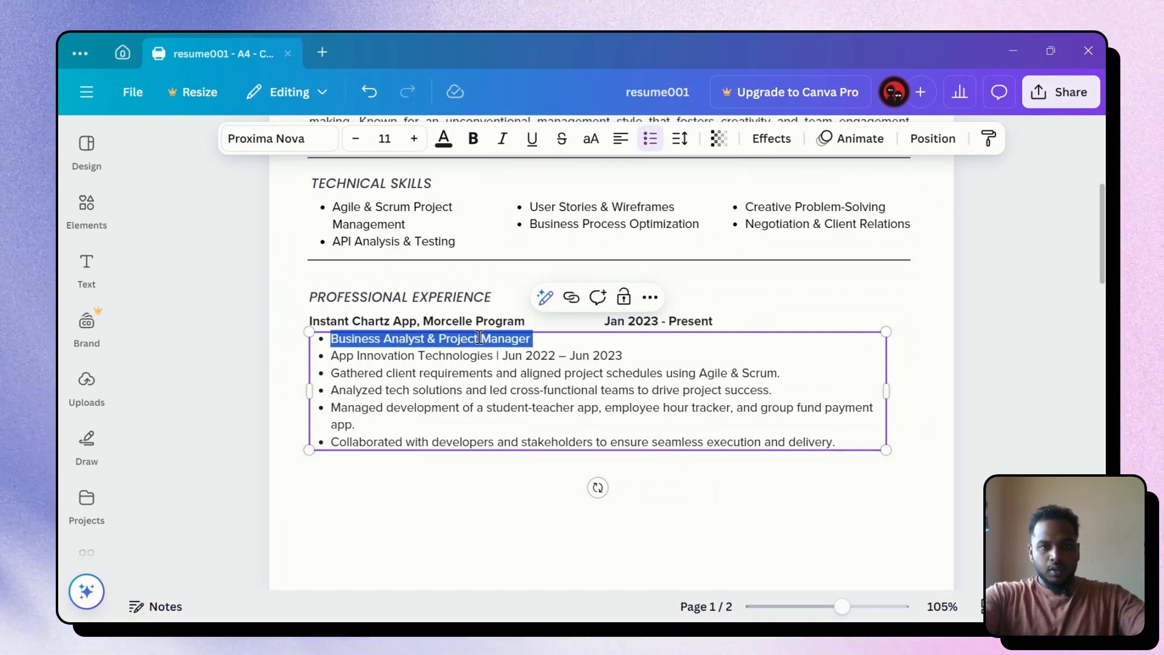
key(BackSpace)
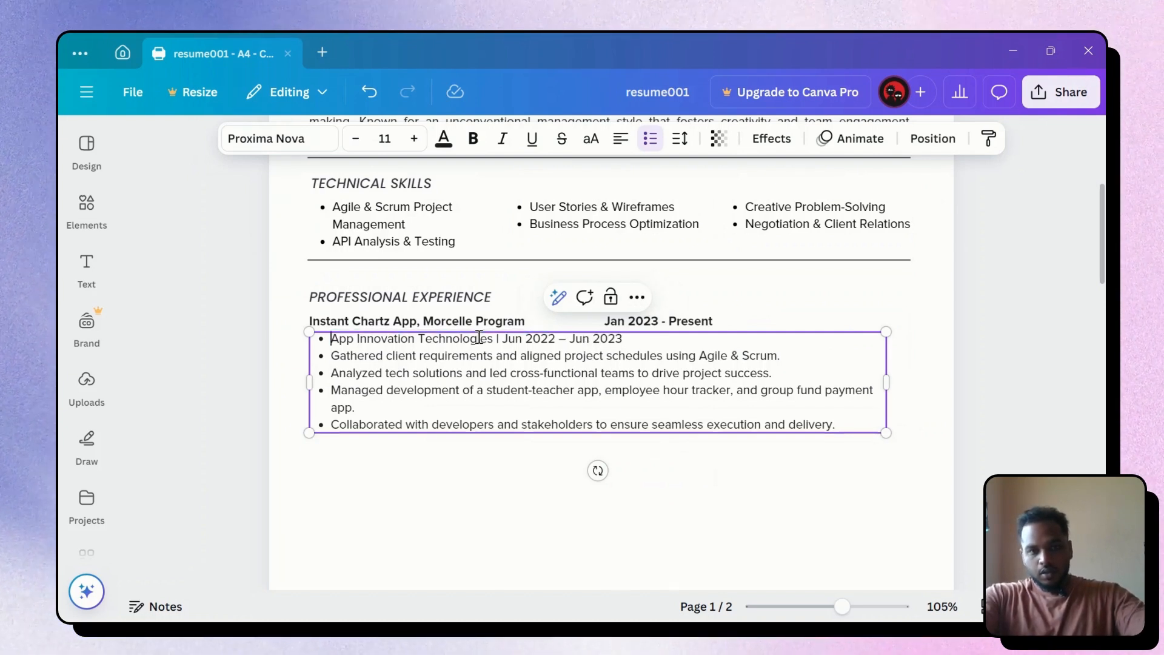
click(413, 320)
double_click(413, 319)
key(ctrl+v)
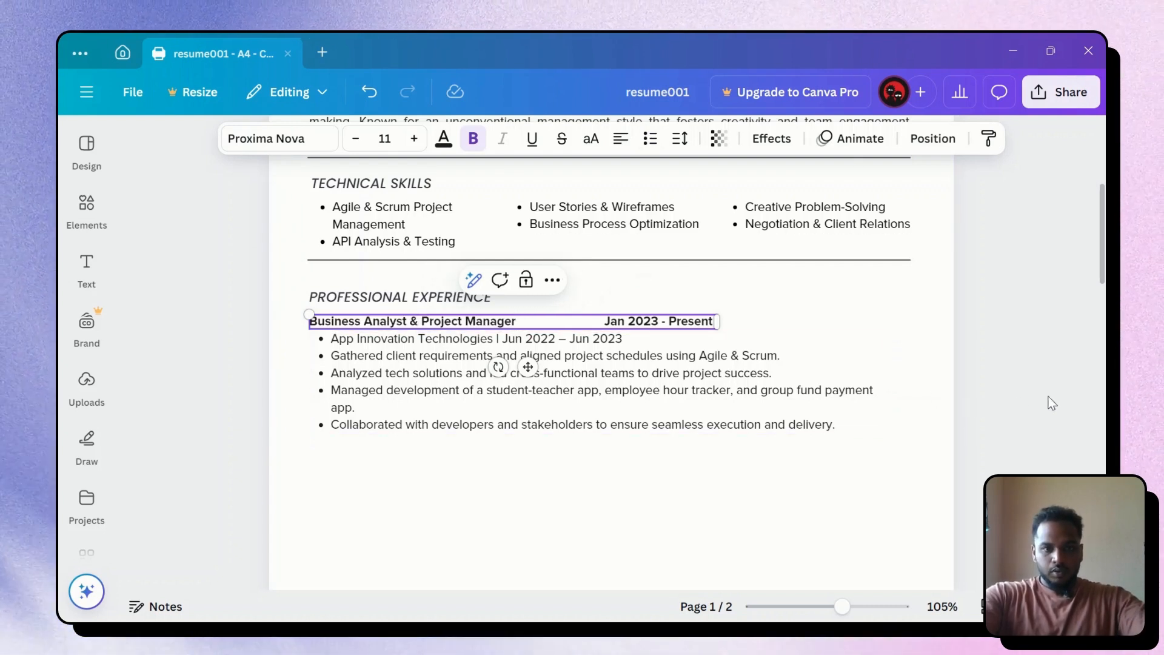
Move the App Innovation Technologies company and dates line into the heading after the title, with a dash
click(438, 337)
triple_click(439, 336)
key(ctrl+c)
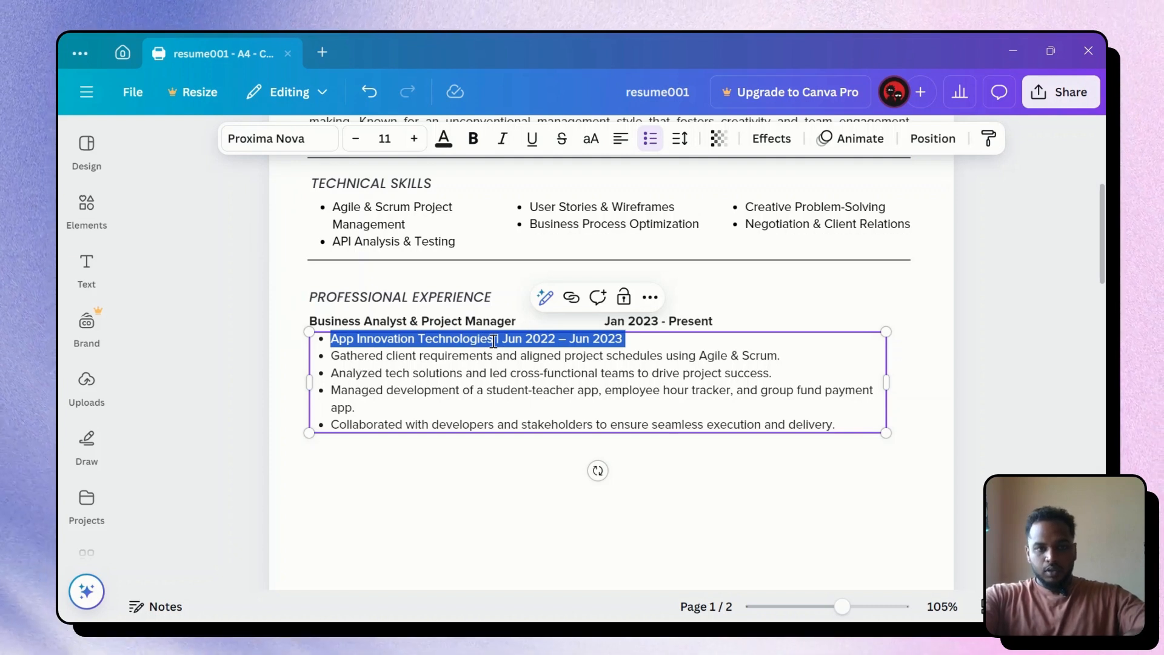
key(BackSpace)
click(628, 325)
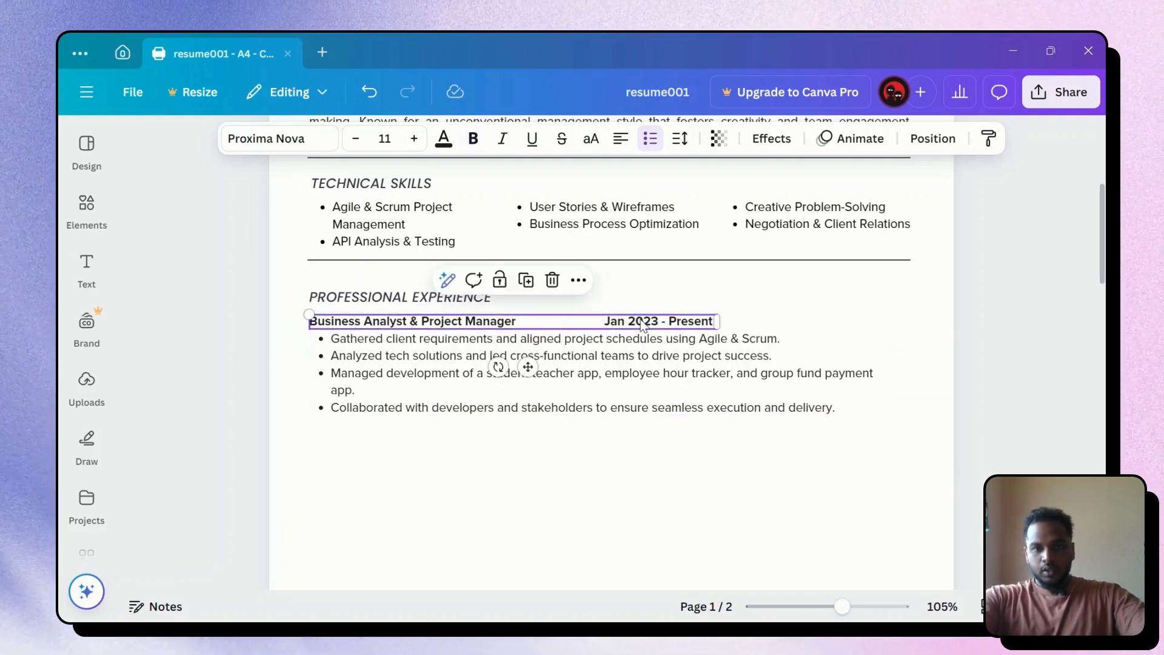
click(524, 321)
key(ctrl+v)
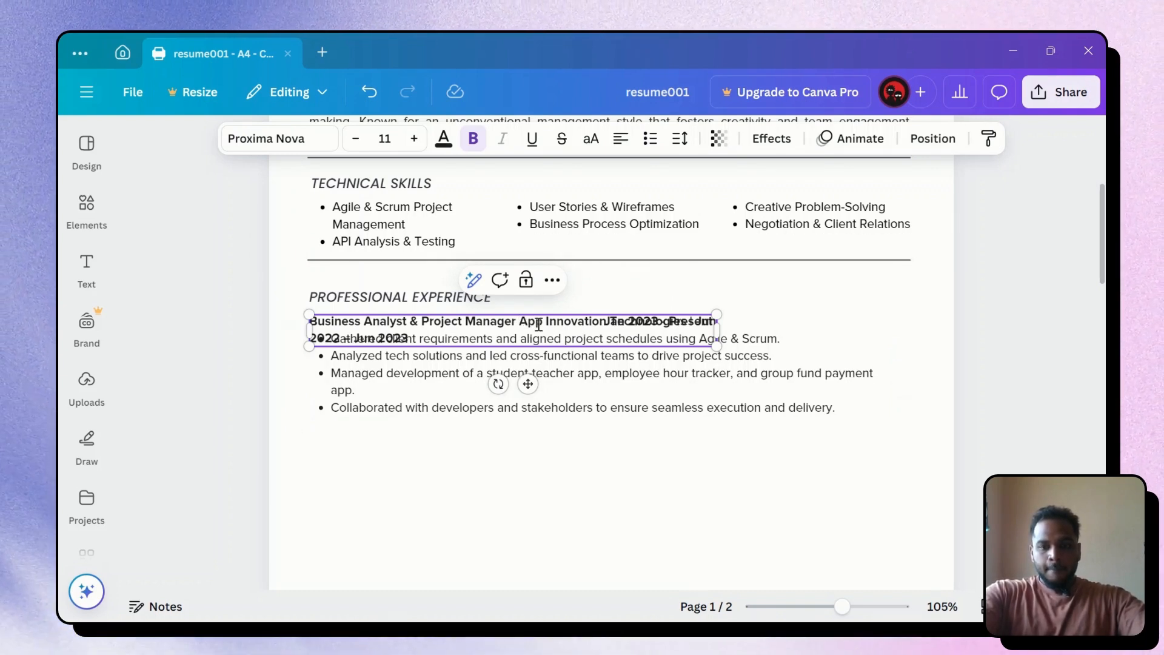
text(-)
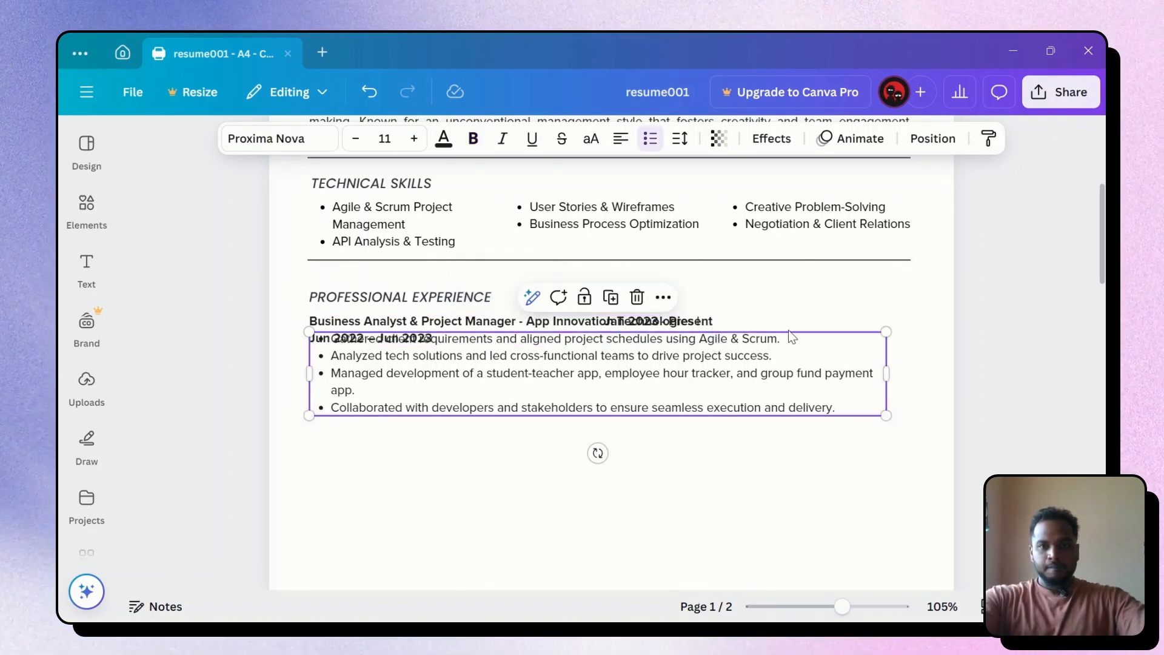
double_click(652, 321)
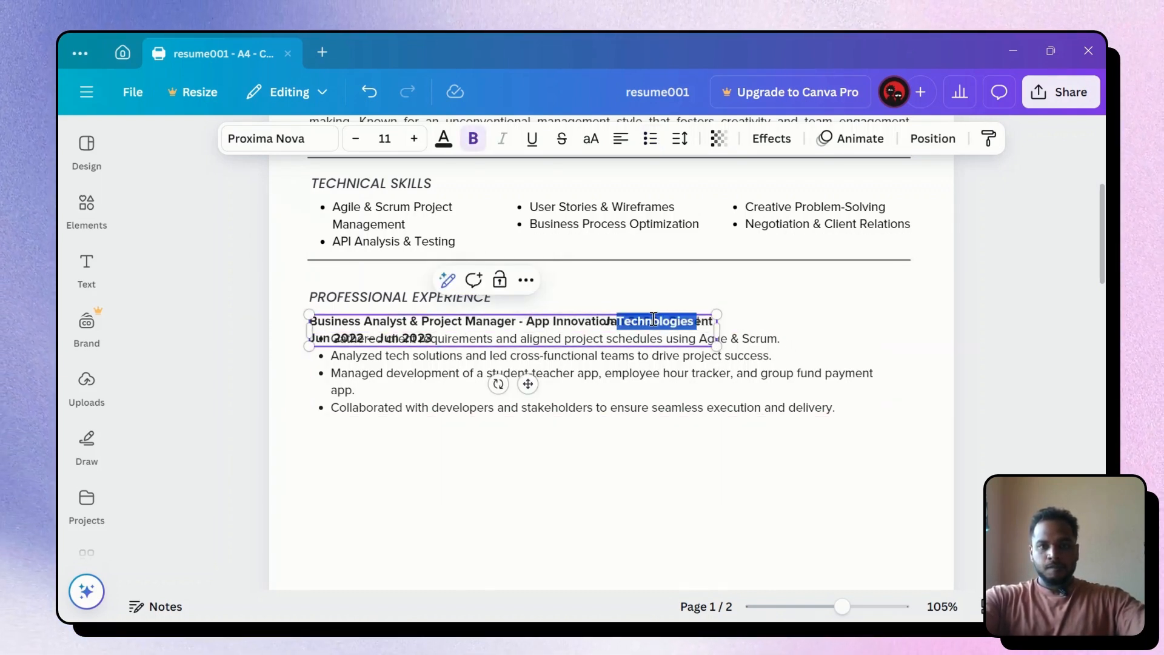
Place the Jan 2023 - Present date box at the right edge of the entry
click(795, 343)
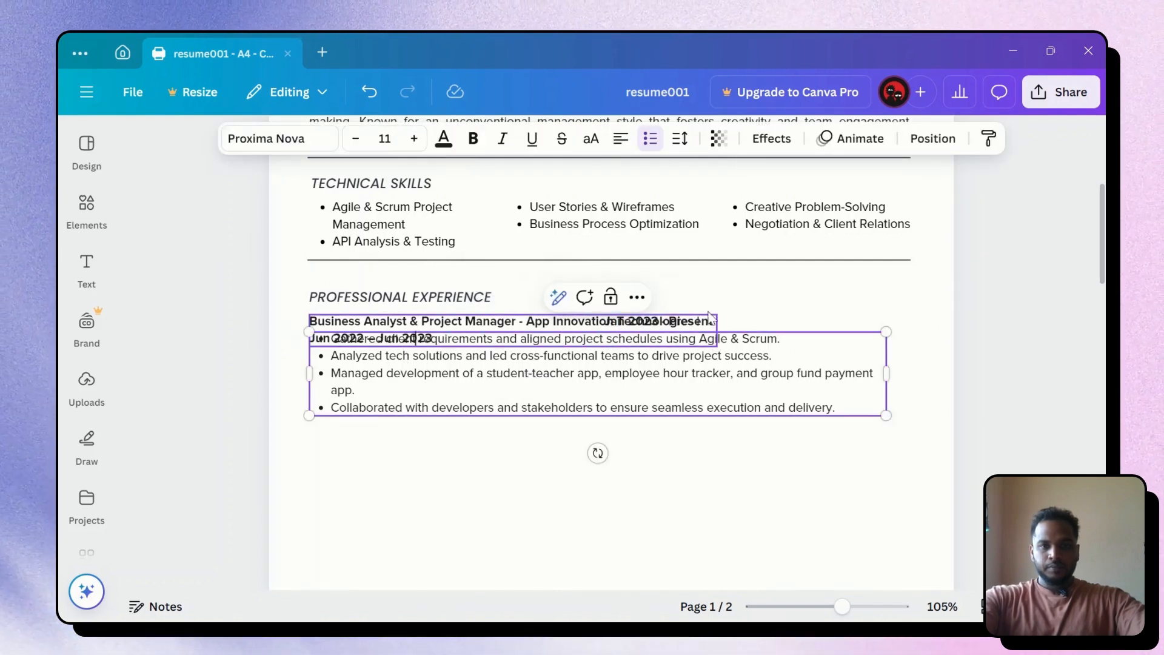
click(417, 335)
drag(520, 335, 527, 287)
click(653, 321)
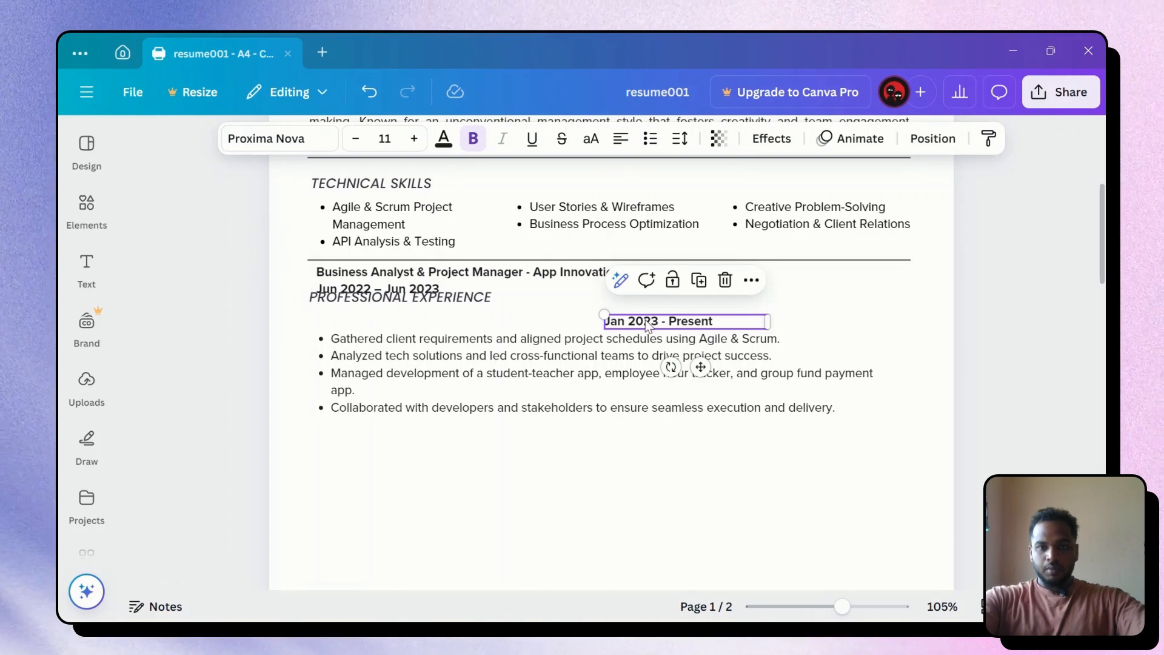
drag(647, 325, 779, 322)
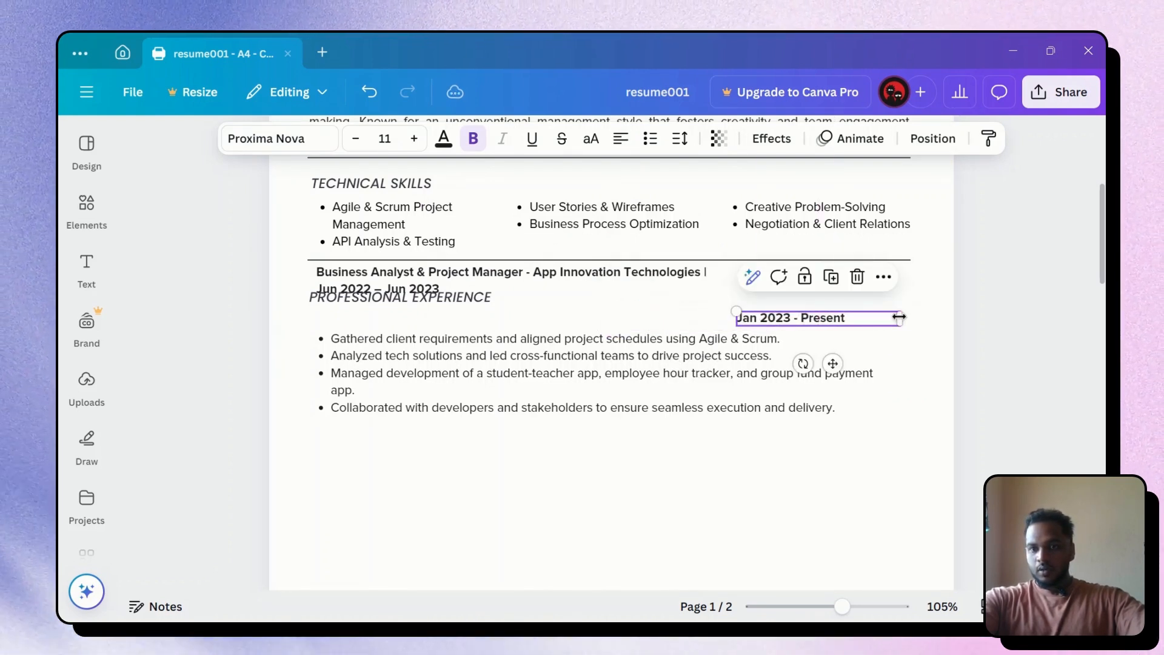
drag(904, 317, 841, 323)
Delete the date range from the heading and return it under PROFESSIONAL EXPERIENCE
click(461, 278)
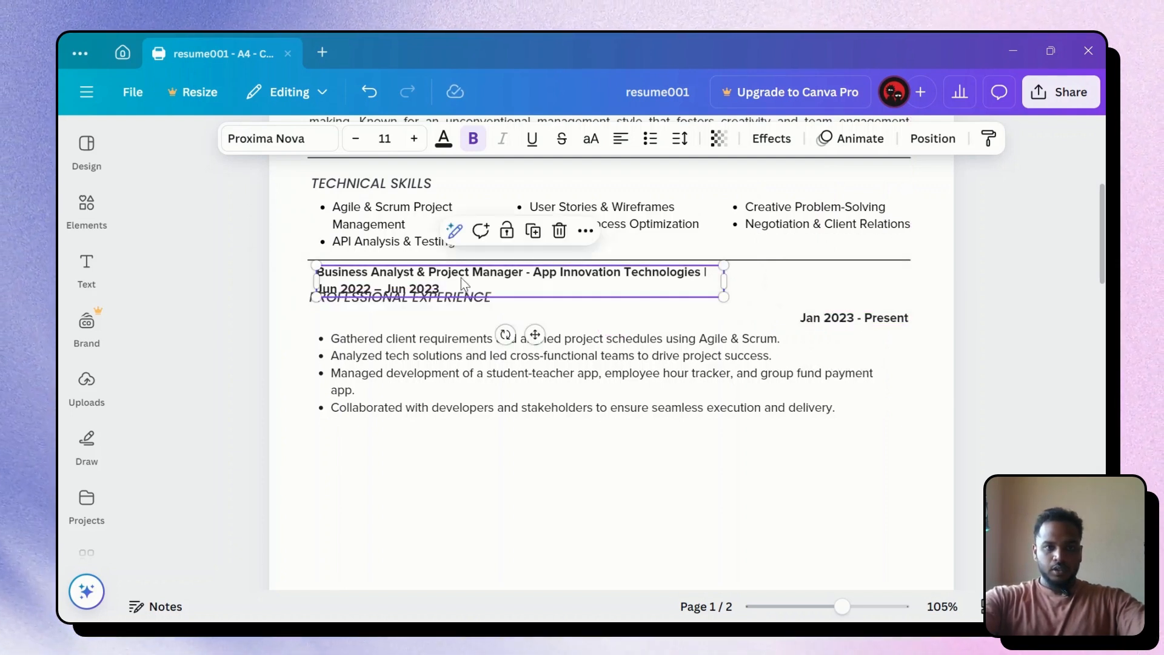
click(436, 282)
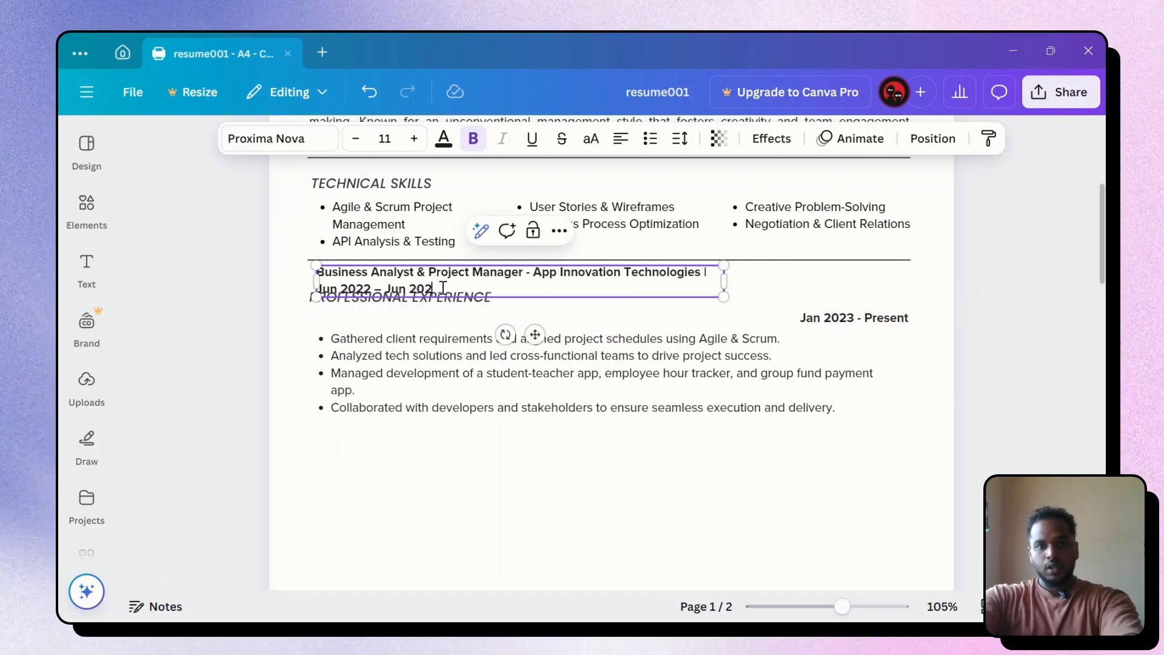
key(BackSpace)
key(BackSpace)
key(BackSpace)
key(BackSpace)
key(BackSpace)
key(BackSpace)
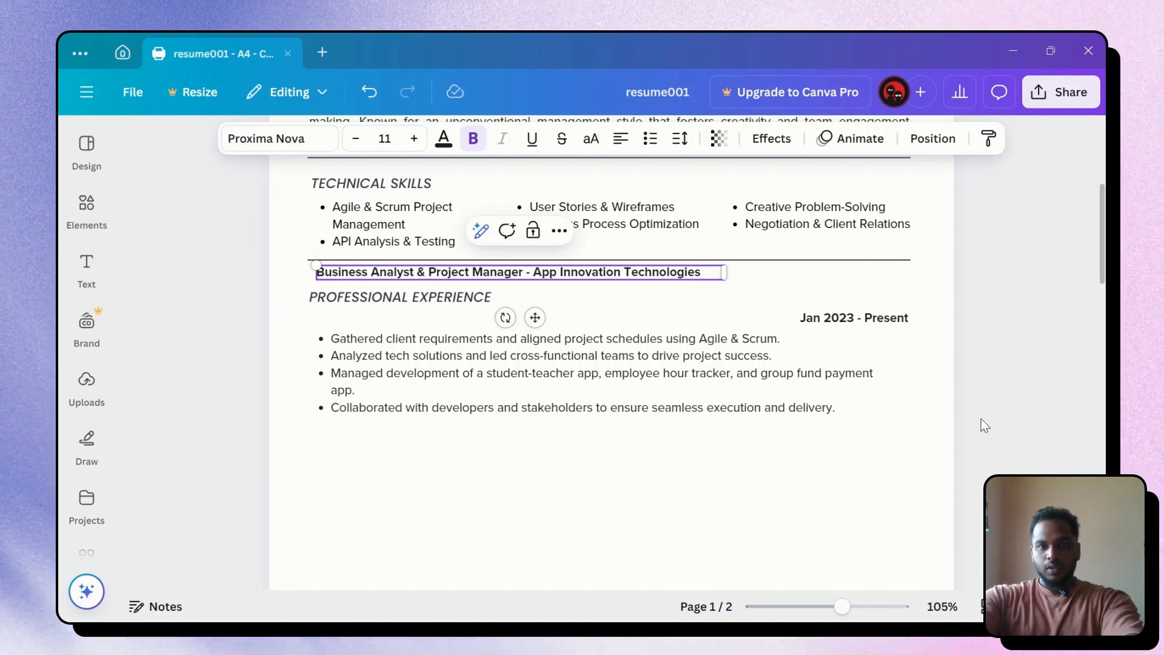
click(979, 423)
click(442, 276)
drag(442, 276, 435, 315)
Copy the Tech MonkE heading and prompt from earlier in the ChatGPT conversation
click(992, 412)
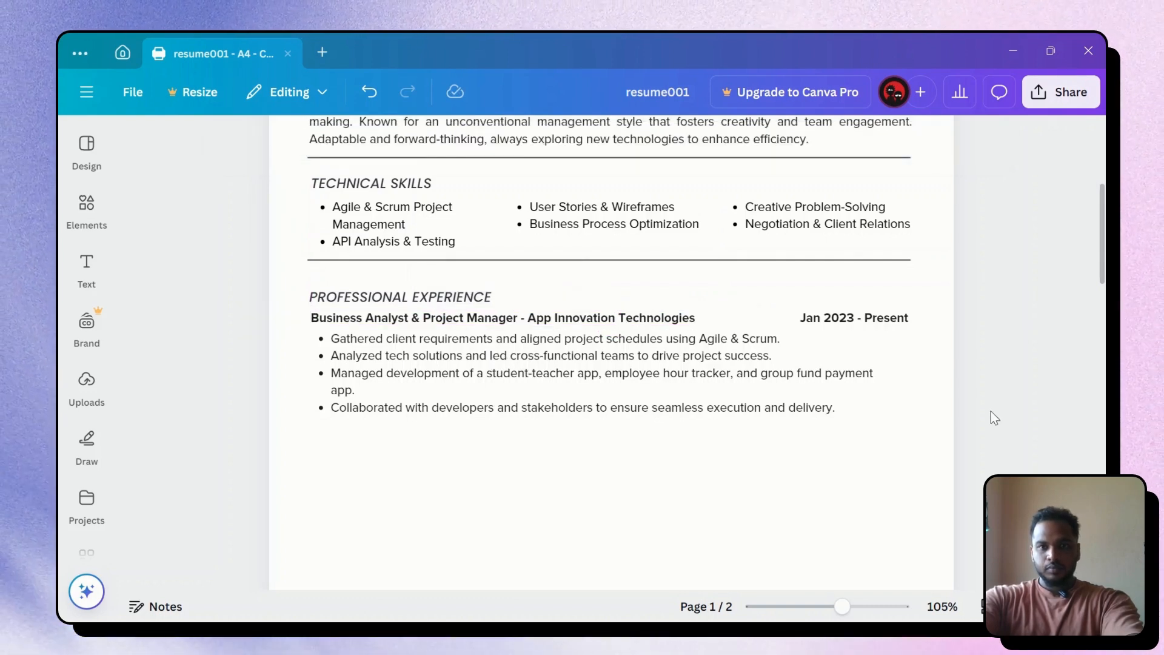
click(846, 455)
key(alt+Tab)
click(676, 447)
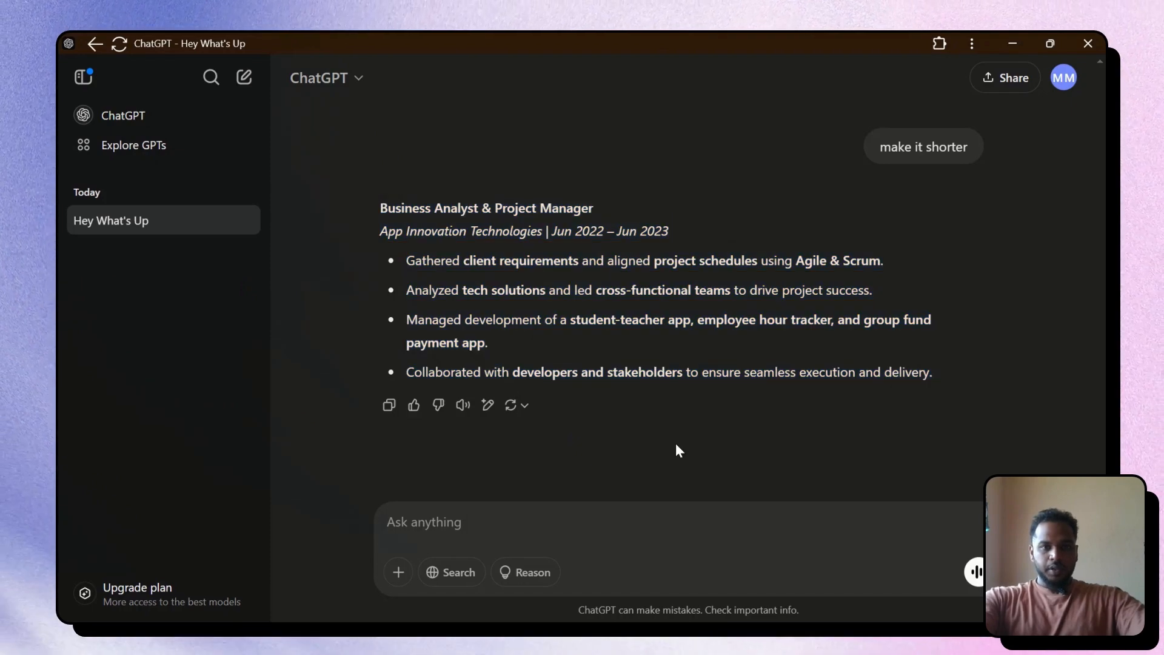
scroll(606, 409, up, 5)
scroll(607, 409, up, 15)
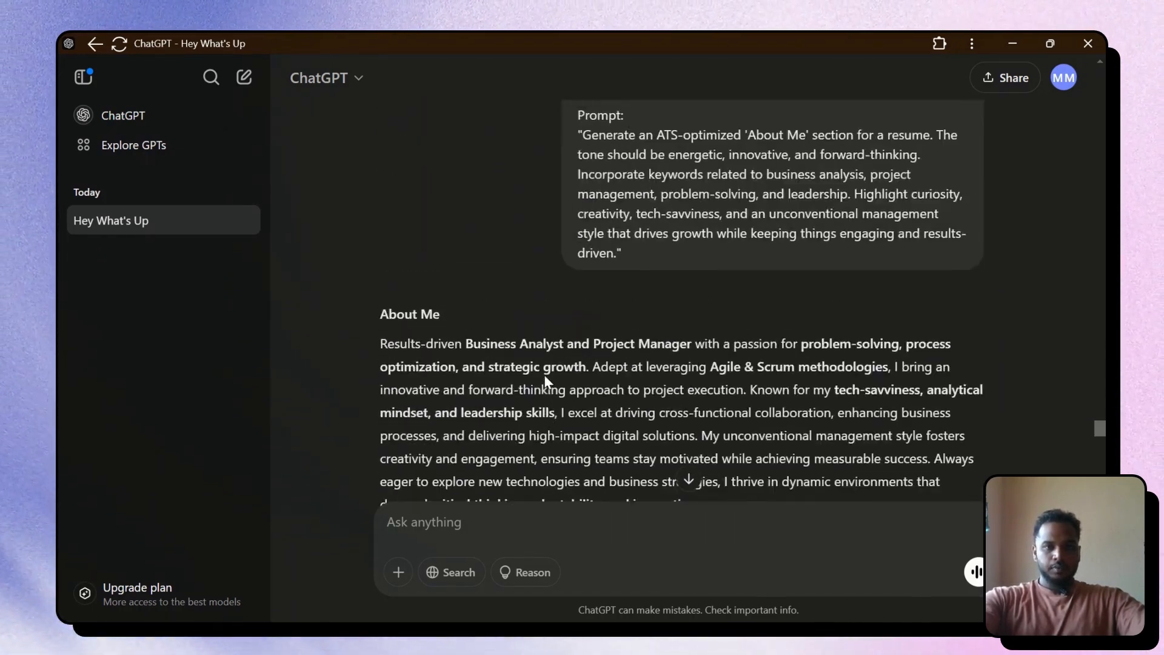
scroll(543, 378, up, 10)
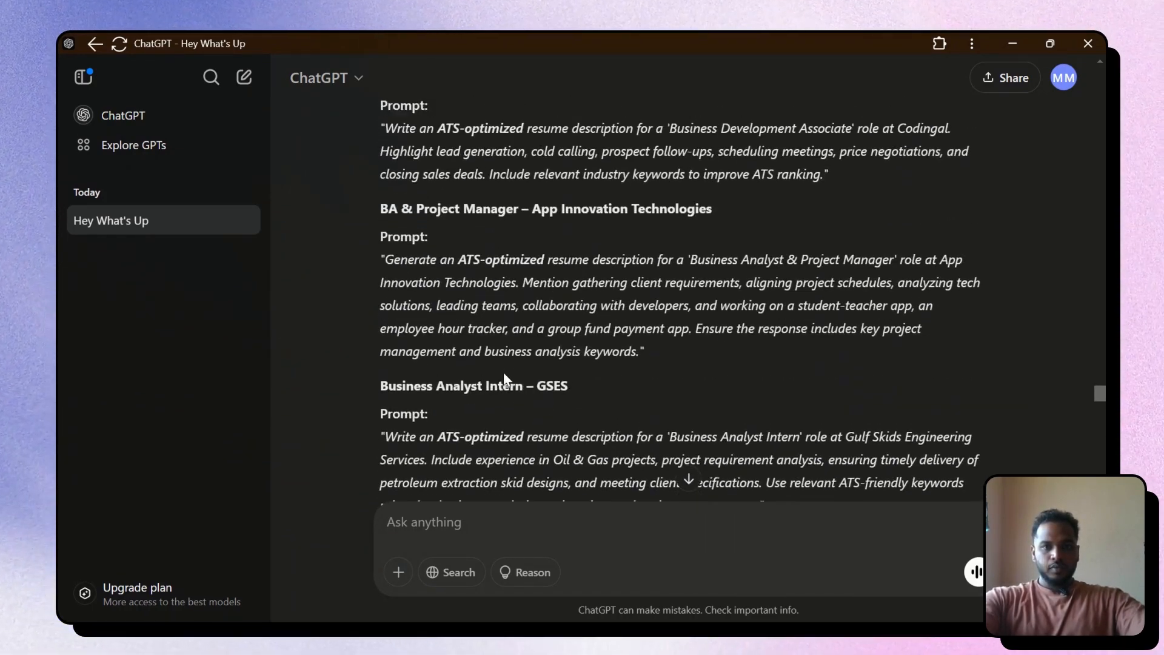
scroll(442, 366, down, 9)
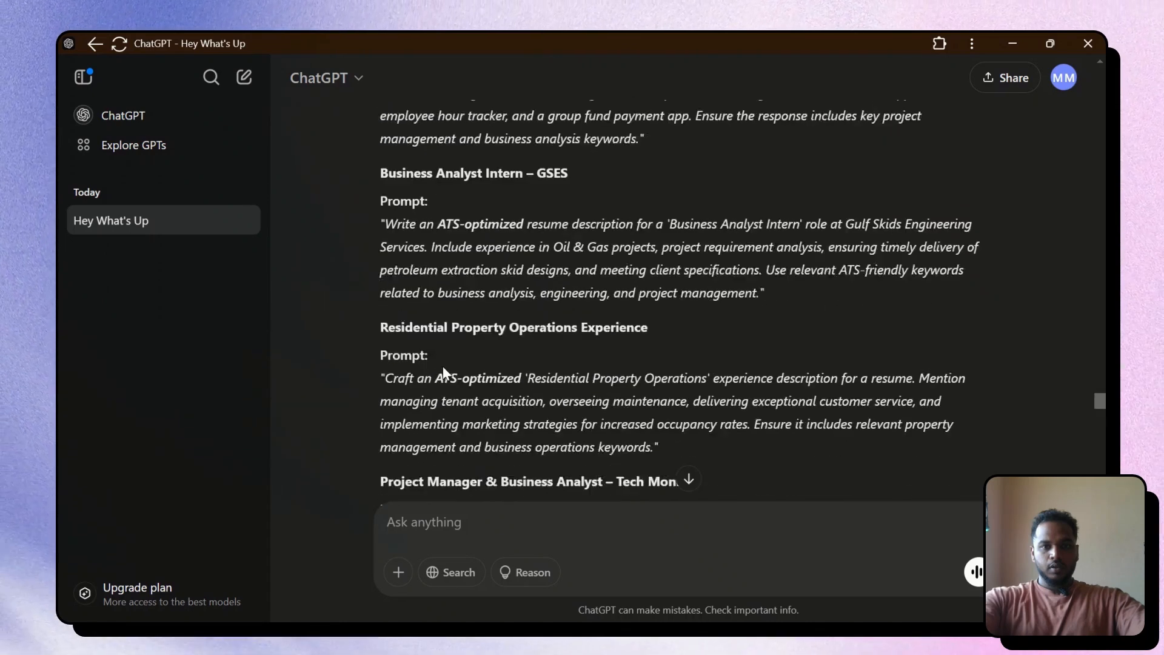
scroll(421, 366, down, 3)
drag(379, 264, 881, 398)
key(ctrl+c)
key(alt+Tab)
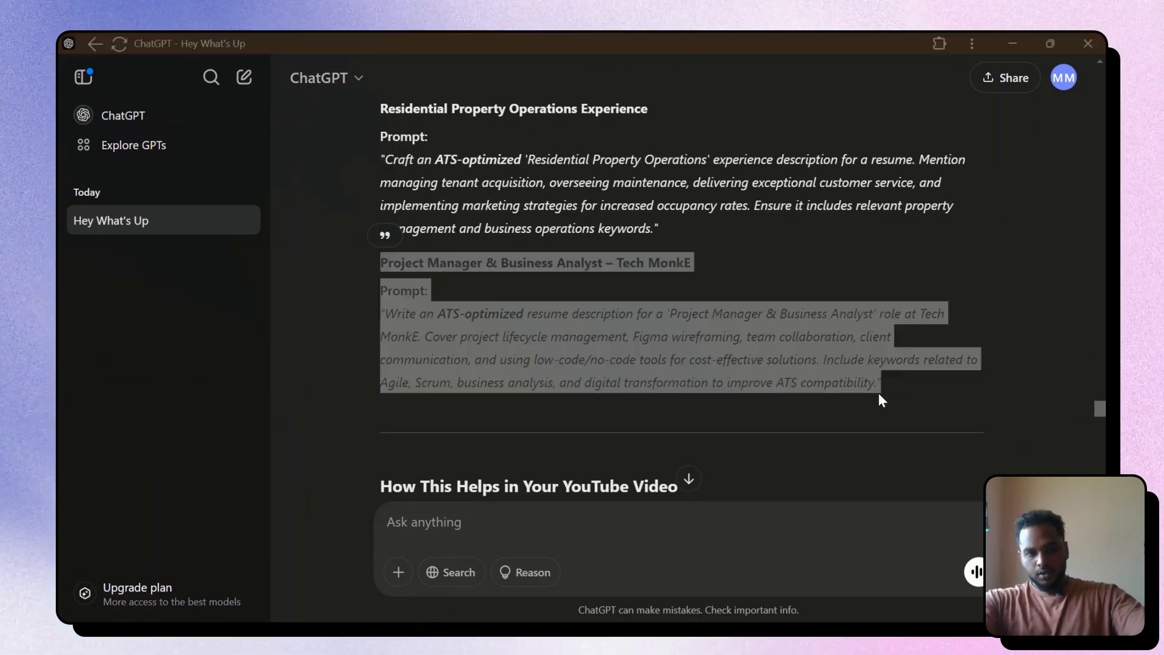
Send the Tech MonkE prompt to ChatGPT and select the five generated bullets
key(alt+Tab)
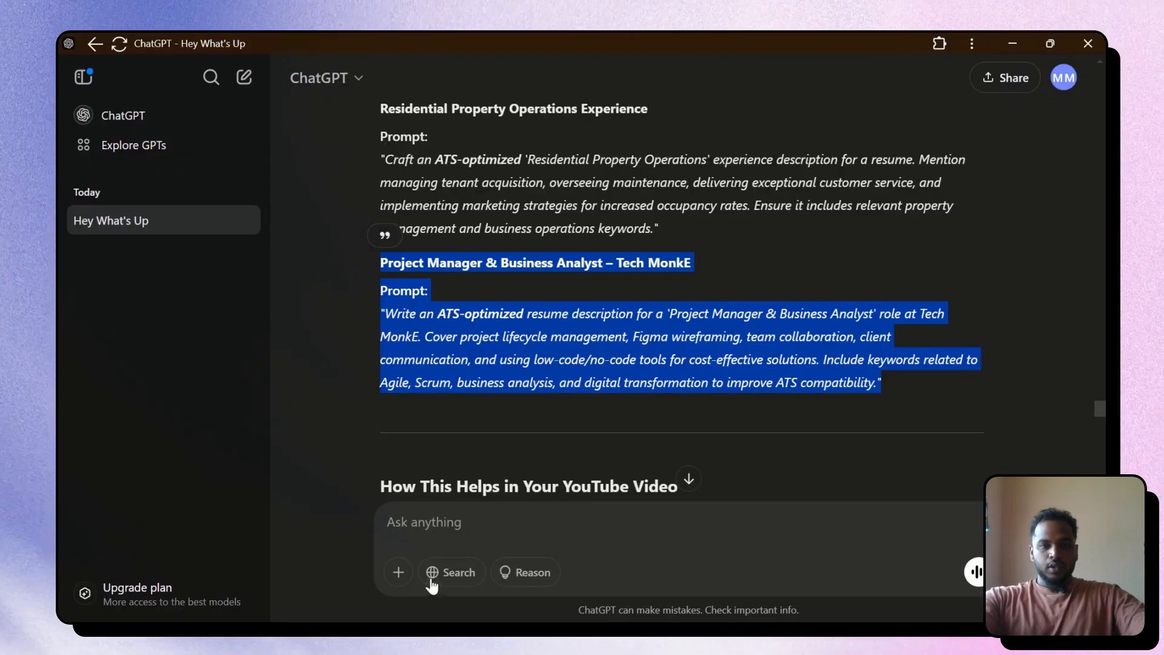
click(497, 535)
key(ctrl+v)
key(Return)
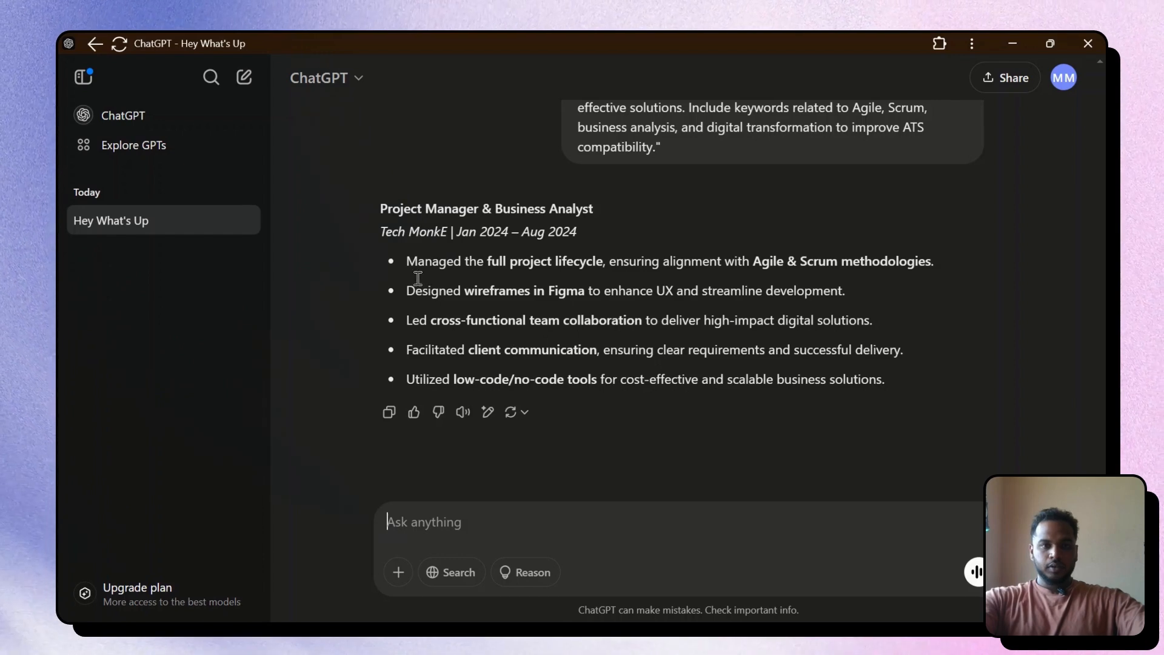
drag(408, 261, 880, 427)
key(ctrl+c)
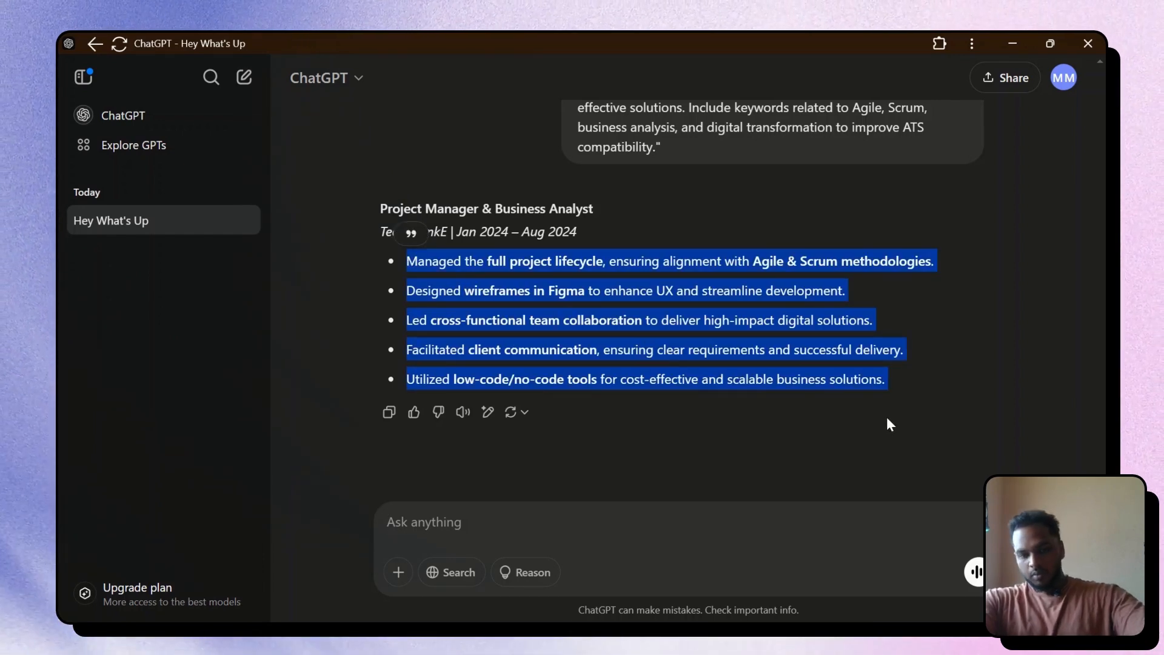
key(alt+Tab)
Group the App Innovation Technologies title, date and bullets, and duplicate the entry below it
click(421, 358)
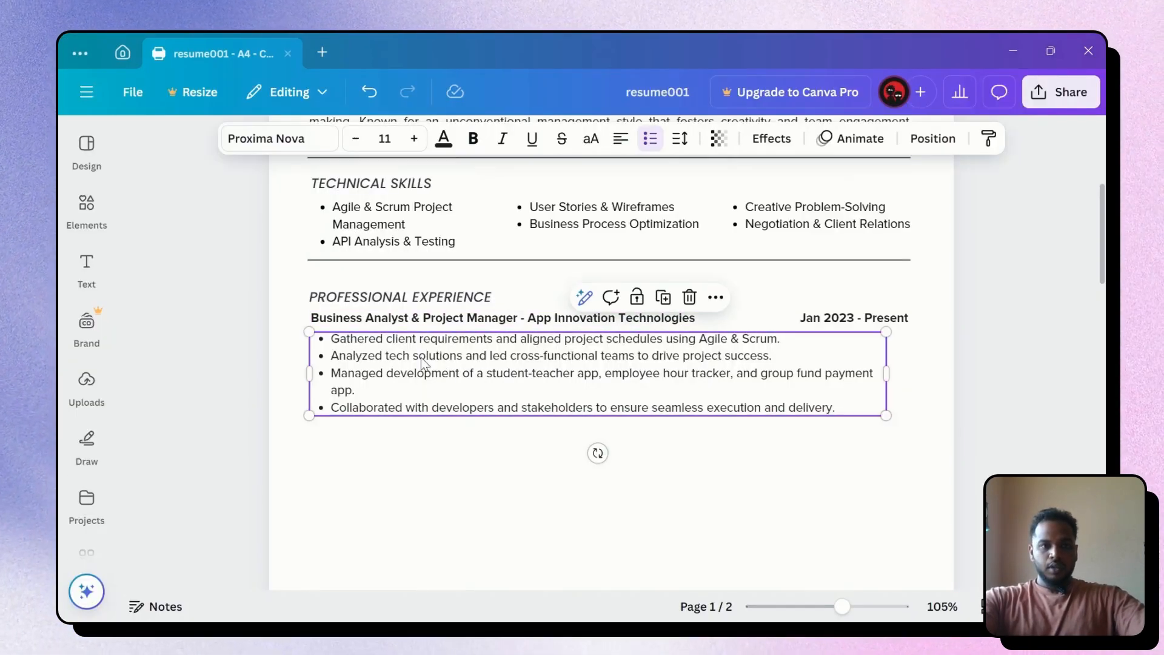
double_click(411, 372)
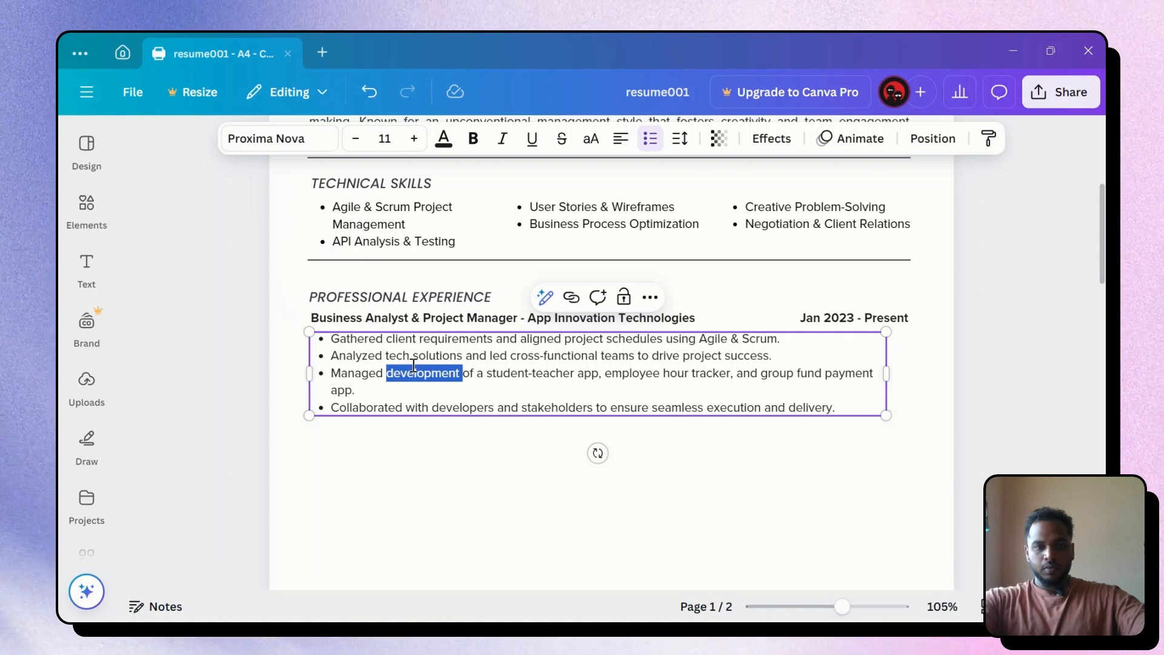
click(421, 338)
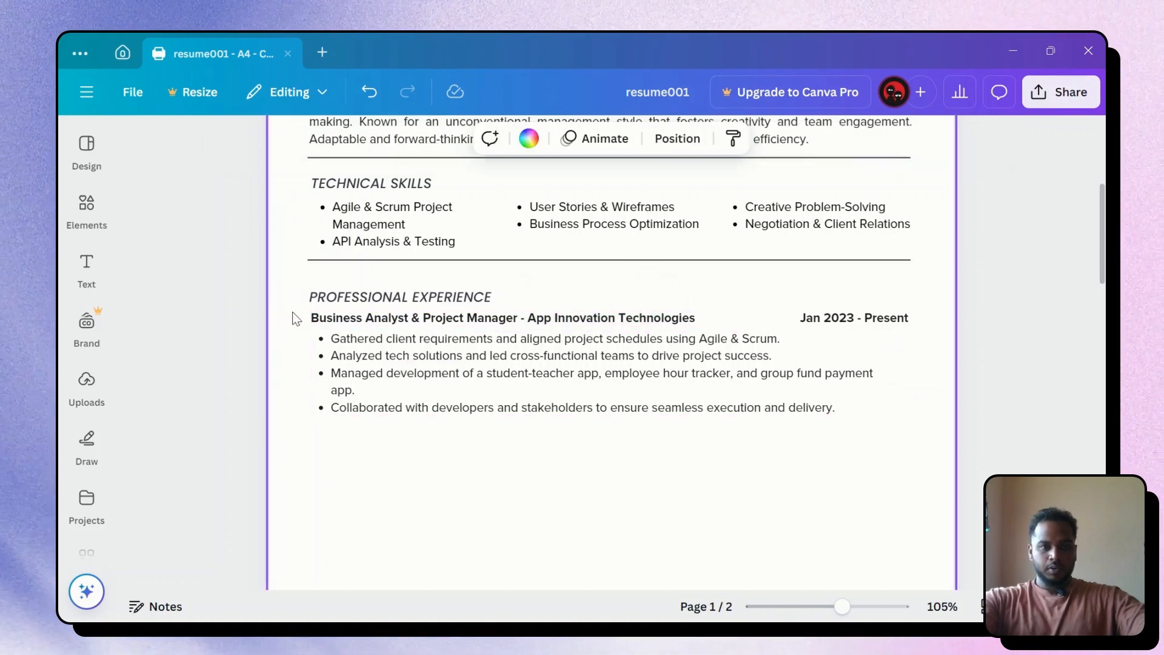
drag(290, 312, 916, 449)
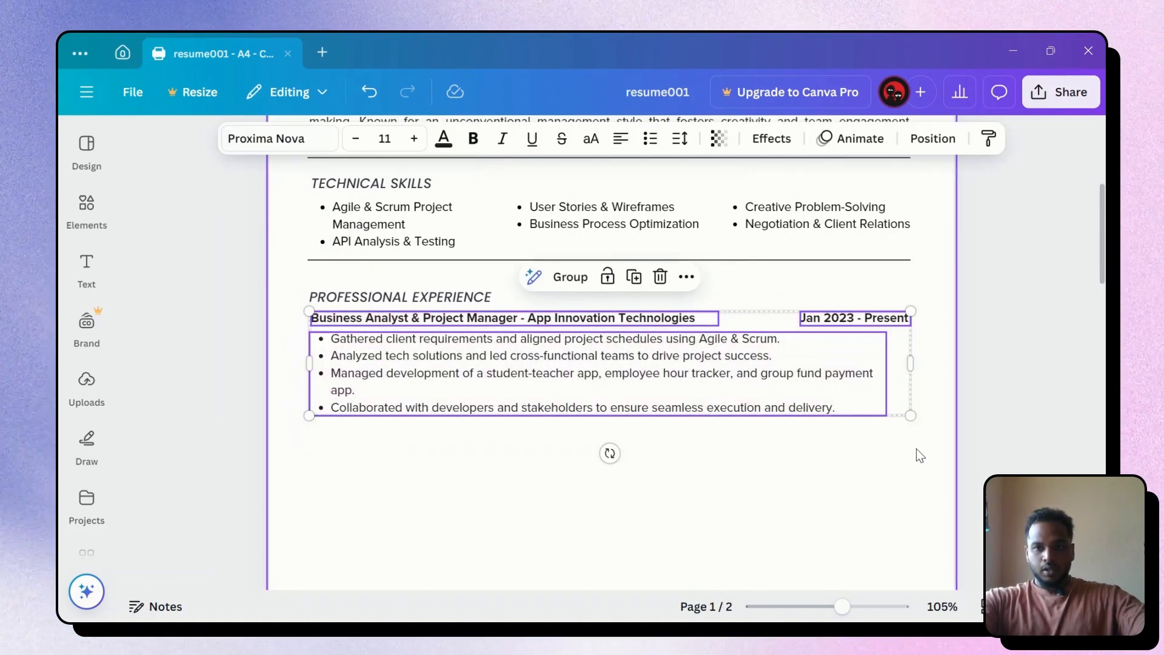
key(ctrl+g)
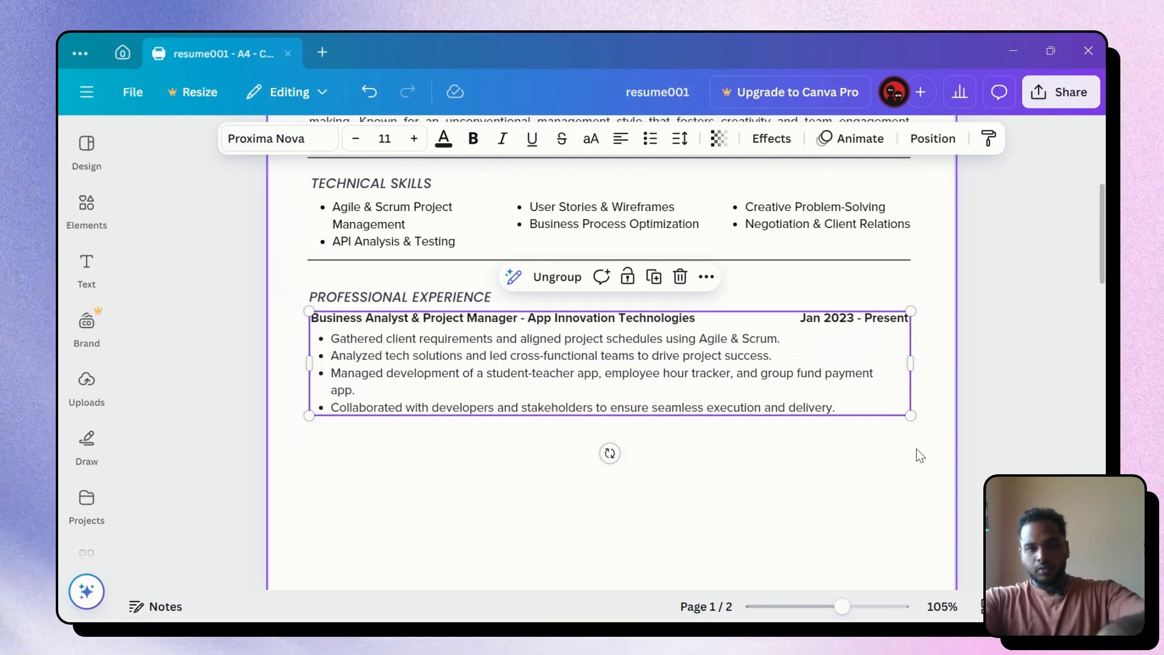
key(ctrl+d)
drag(674, 368, 661, 471)
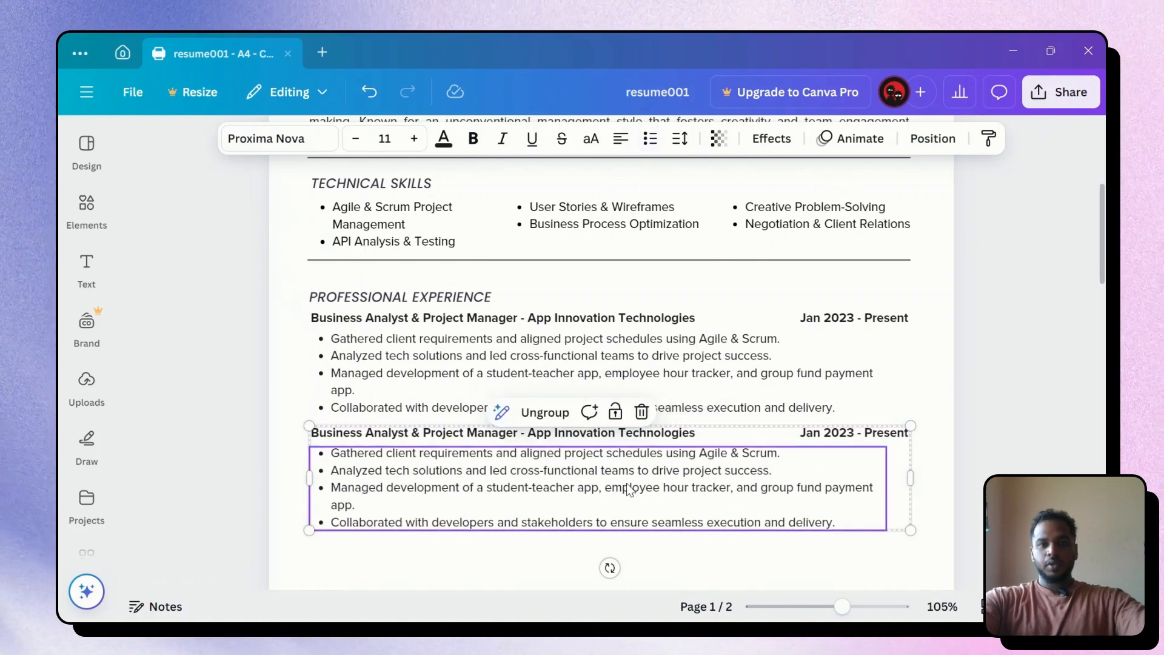
Replace the copied entry's bullets with the five Tech MonkE bullets from ChatGPT
double_click(618, 485)
key(ctrl+v)
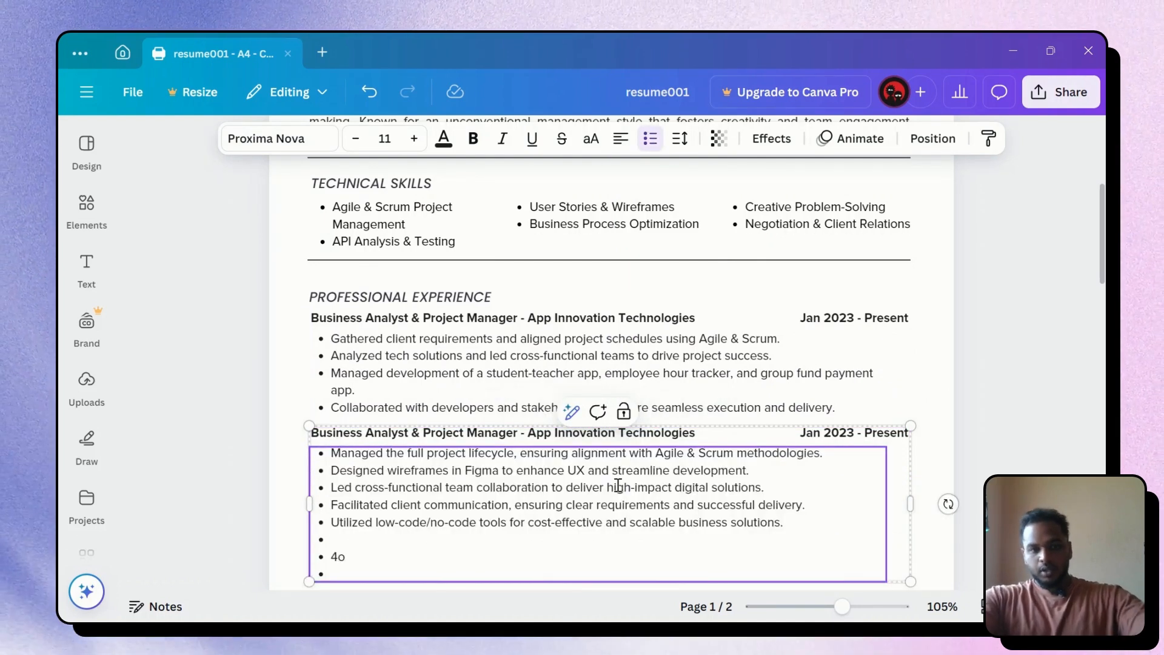
key(BackSpace)
key(BackSpace)
key(BackSpace)
key(BackSpace)
key(BackSpace)
key(BackSpace)
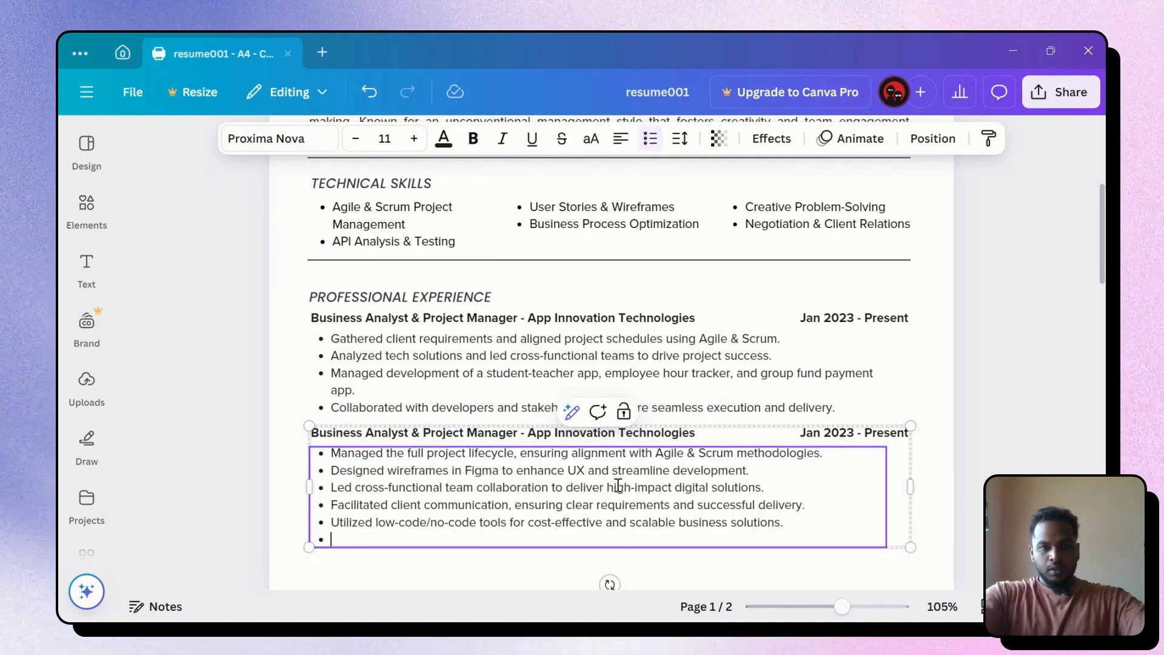
click(984, 442)
key(alt+Tab)
click(558, 454)
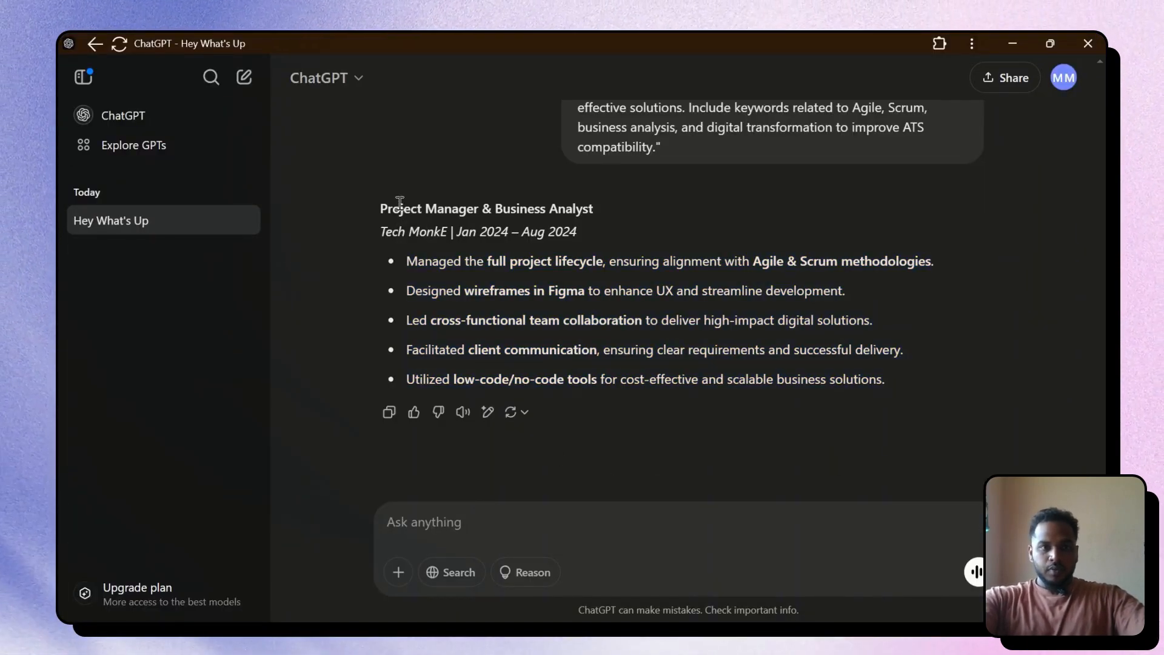
Change the second entry's company name from App Innovation Technologies to Tech MonkE
drag(379, 208, 601, 205)
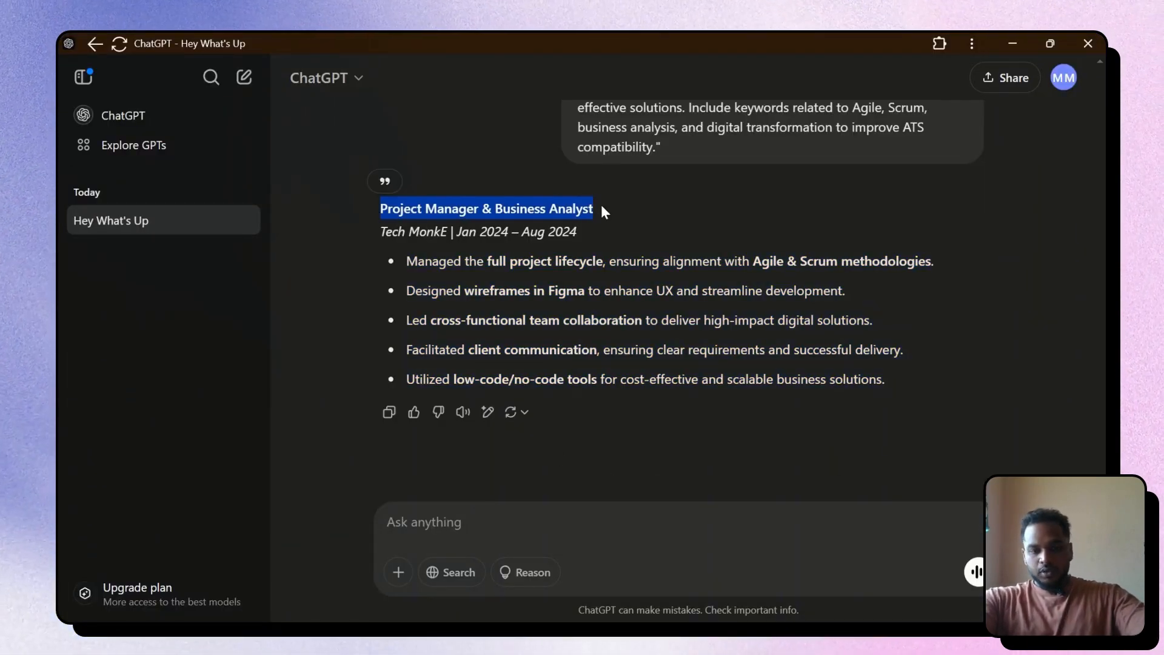
key(alt+Tab)
click(402, 444)
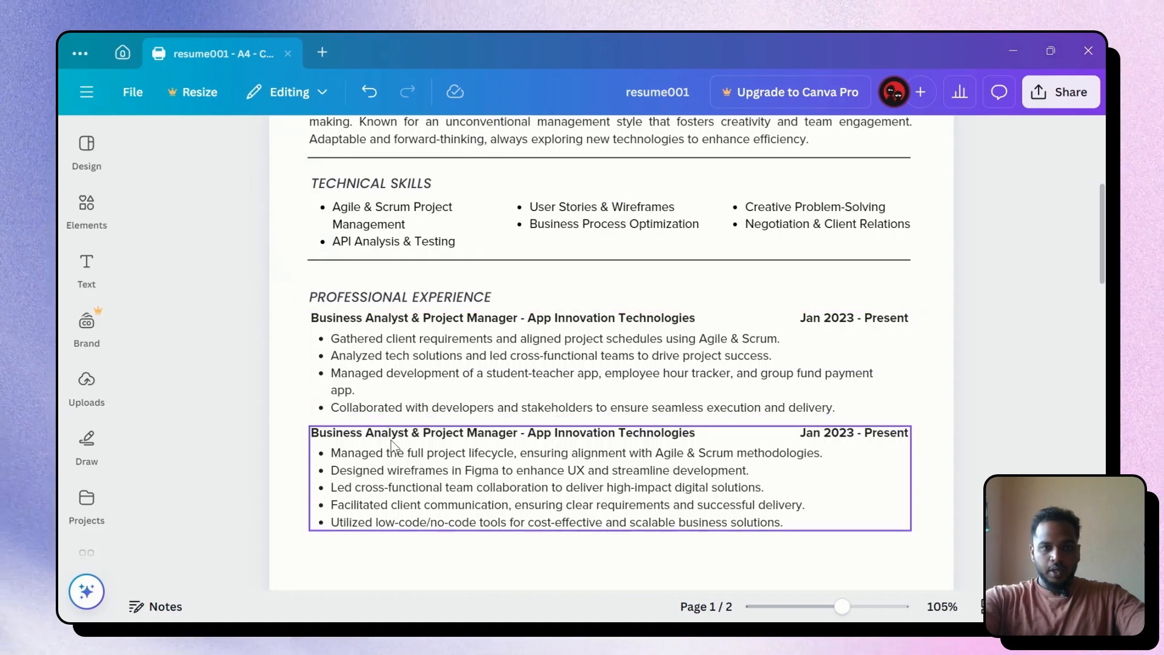
key(alt+Tab)
click(554, 437)
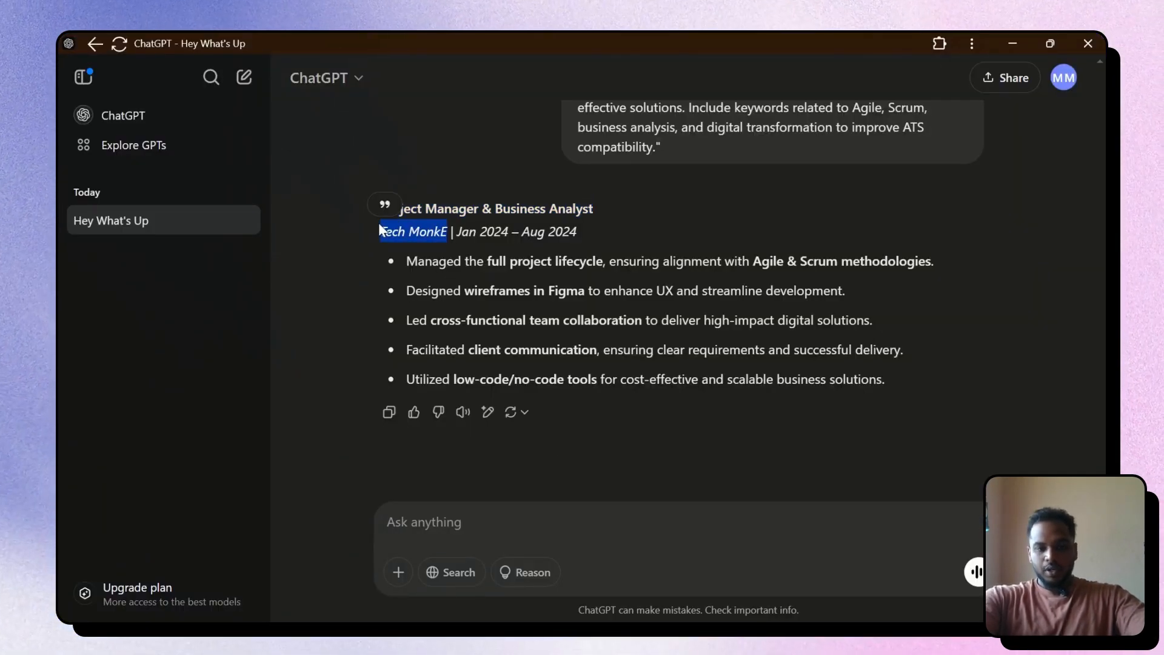
key(alt+Tab)
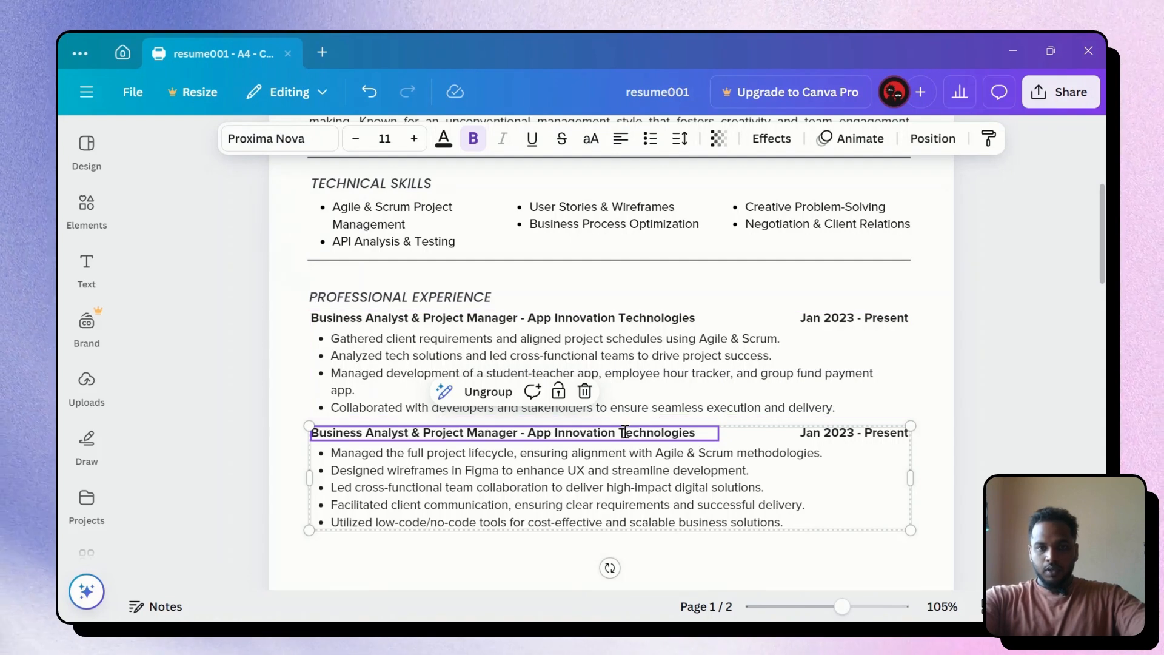
double_click(624, 432)
drag(527, 432, 700, 431)
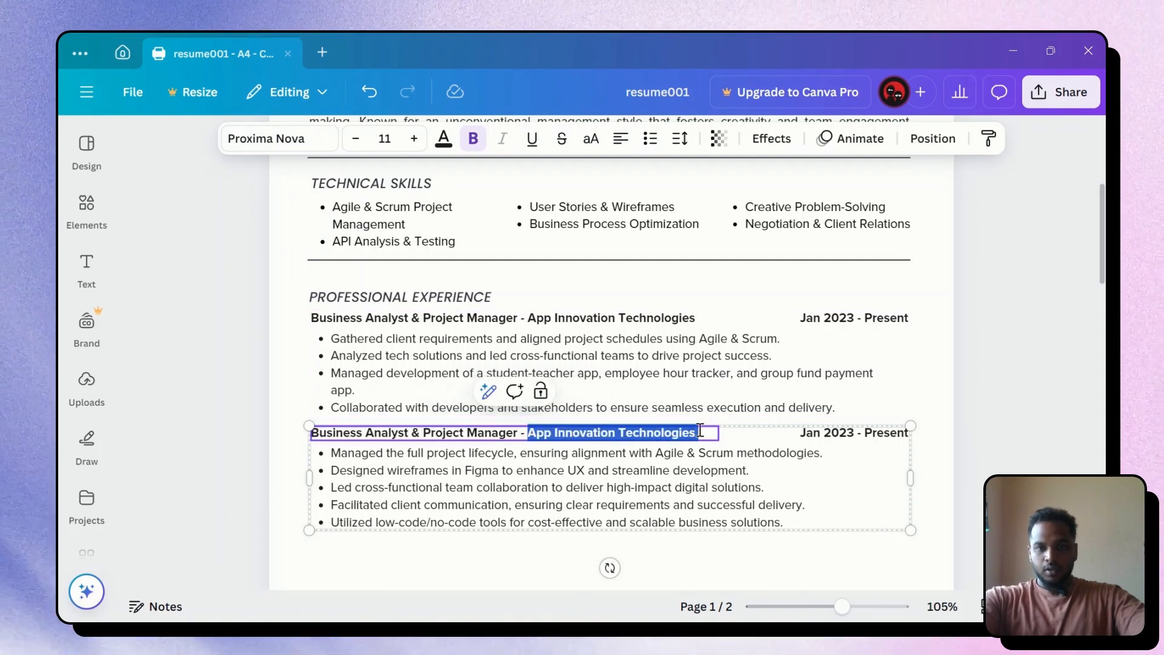
text(Tech MonkE)
click(1023, 406)
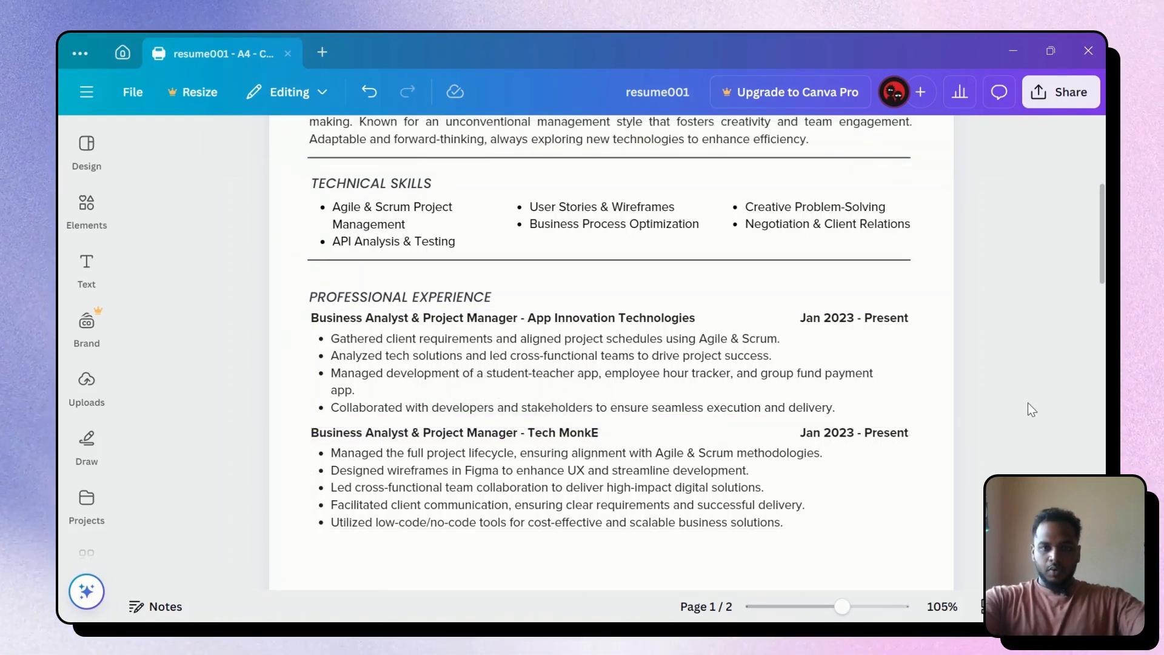
Duplicate the Tech MonkE entry and place the copy directly beneath it
scroll(1025, 407, down, 3)
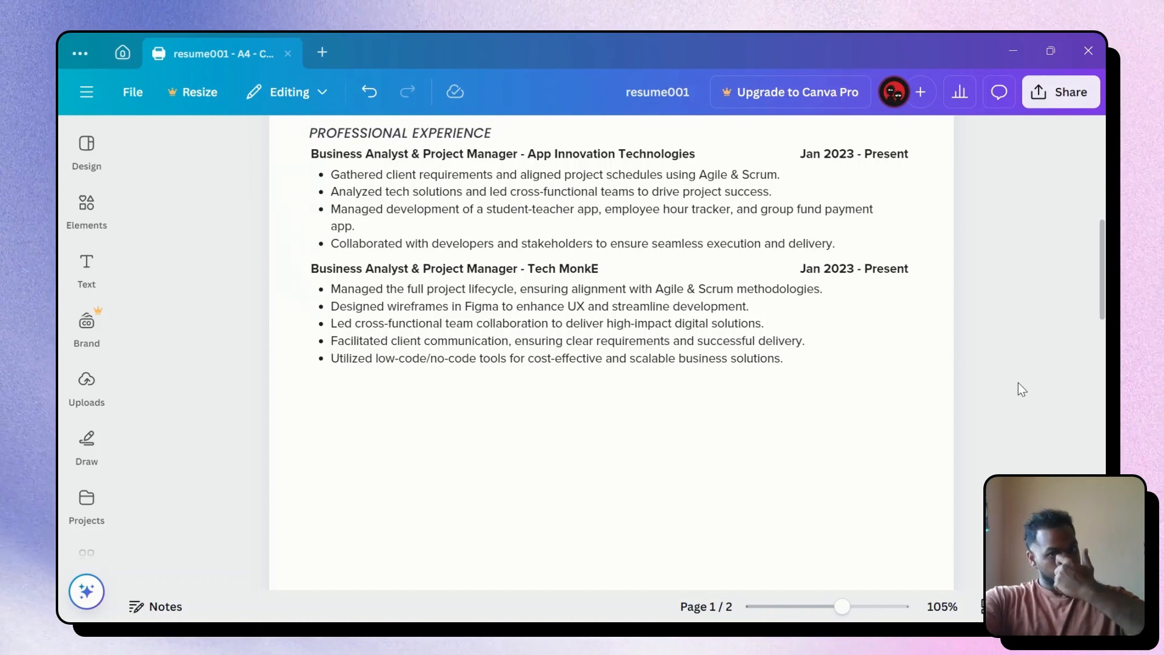
click(295, 260)
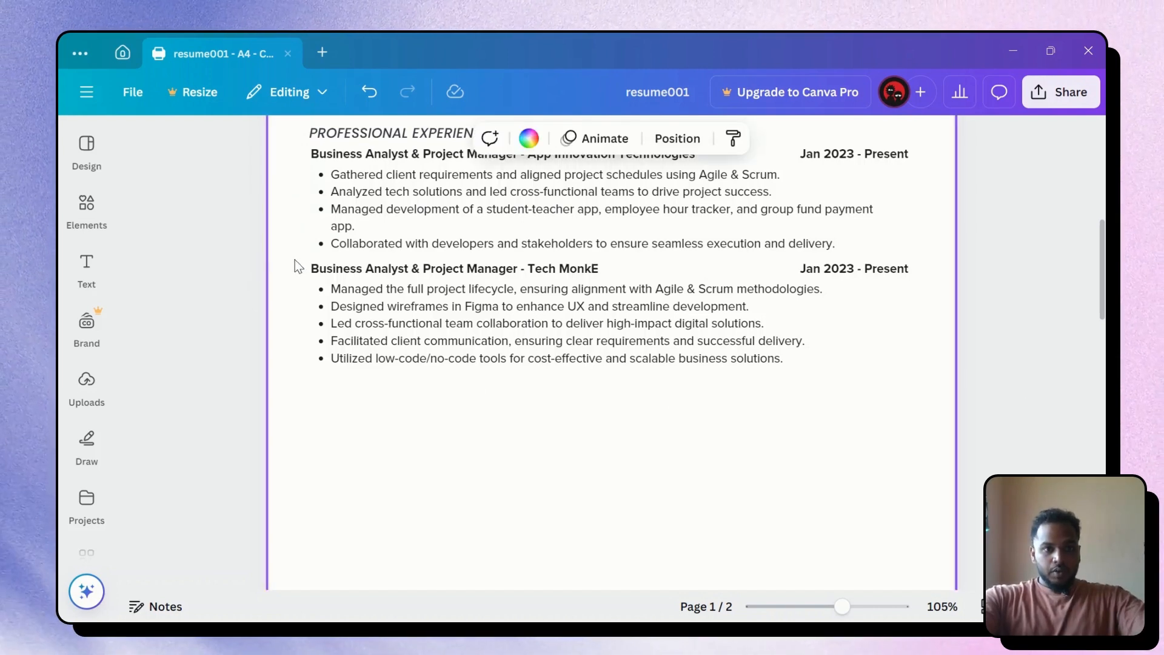
drag(294, 260, 924, 386)
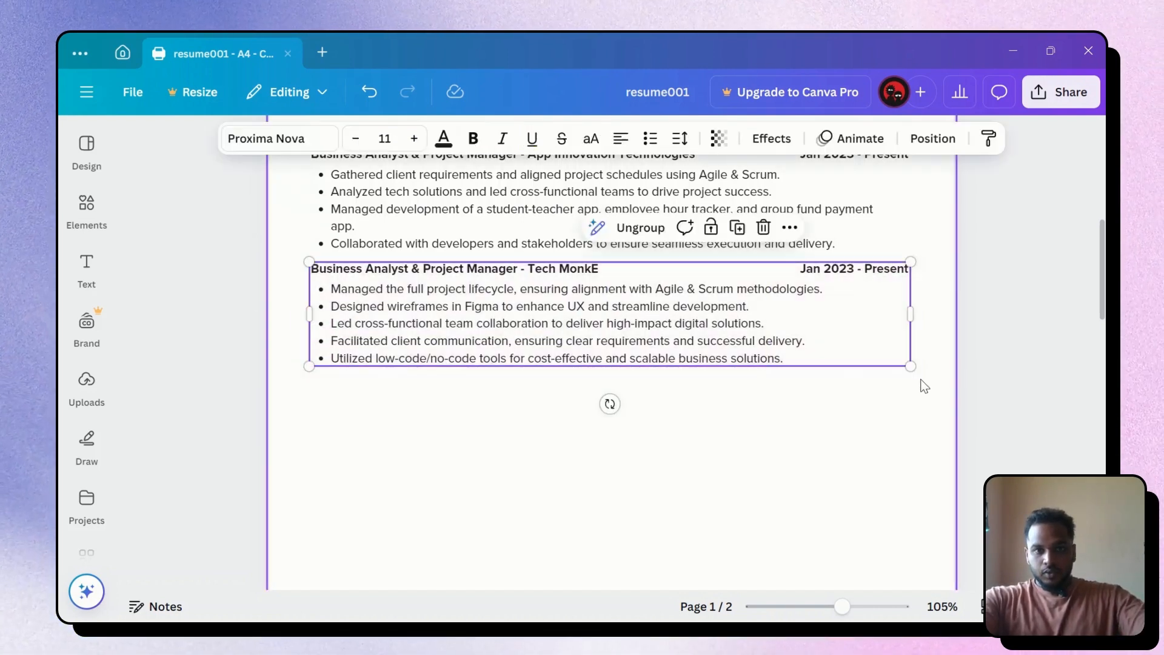
key(ctrl+d)
drag(584, 351, 551, 435)
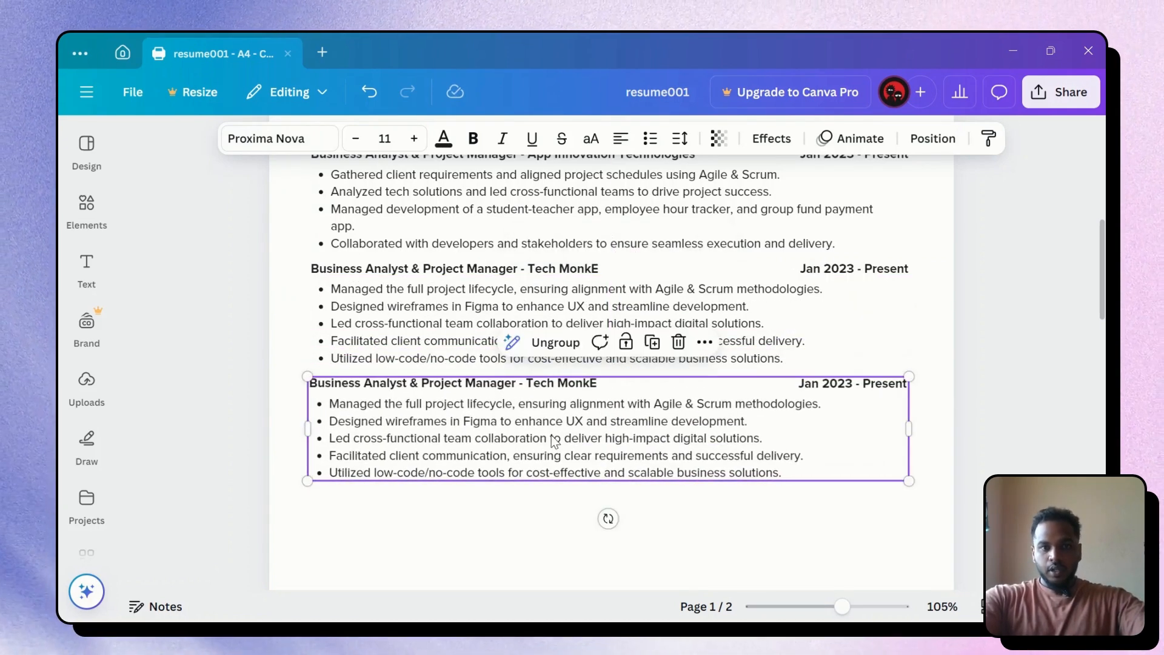
click(984, 355)
key(alt+Tab)
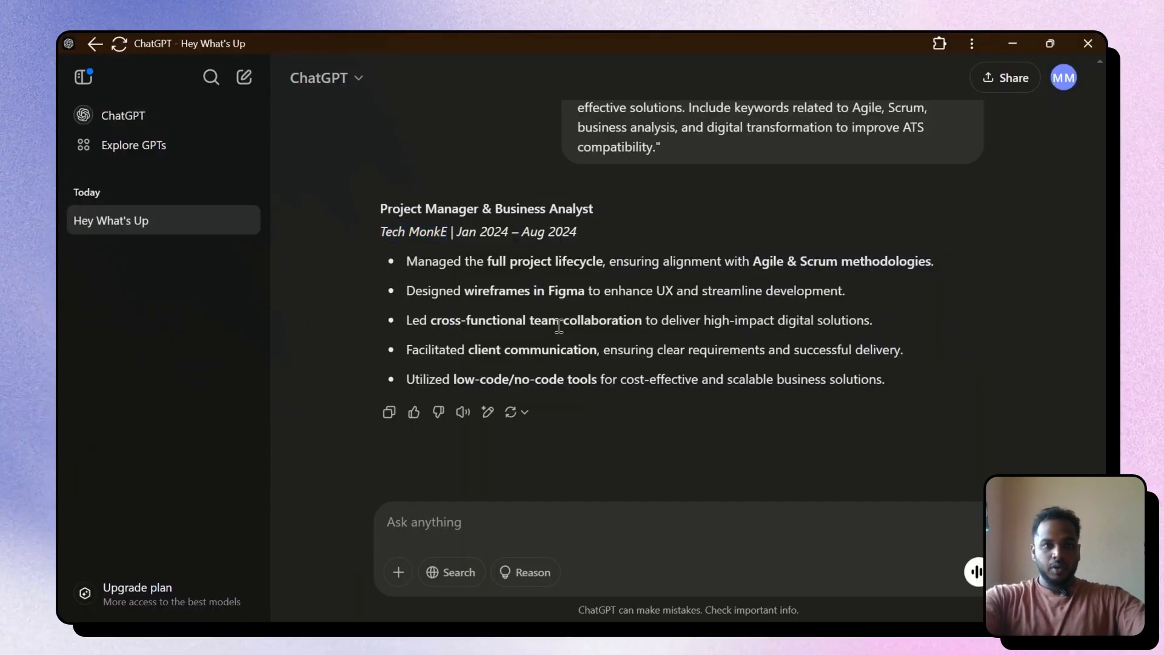
Copy the Business Analyst Intern – GSES prompt from earlier in the chat
scroll(559, 325, up, 20)
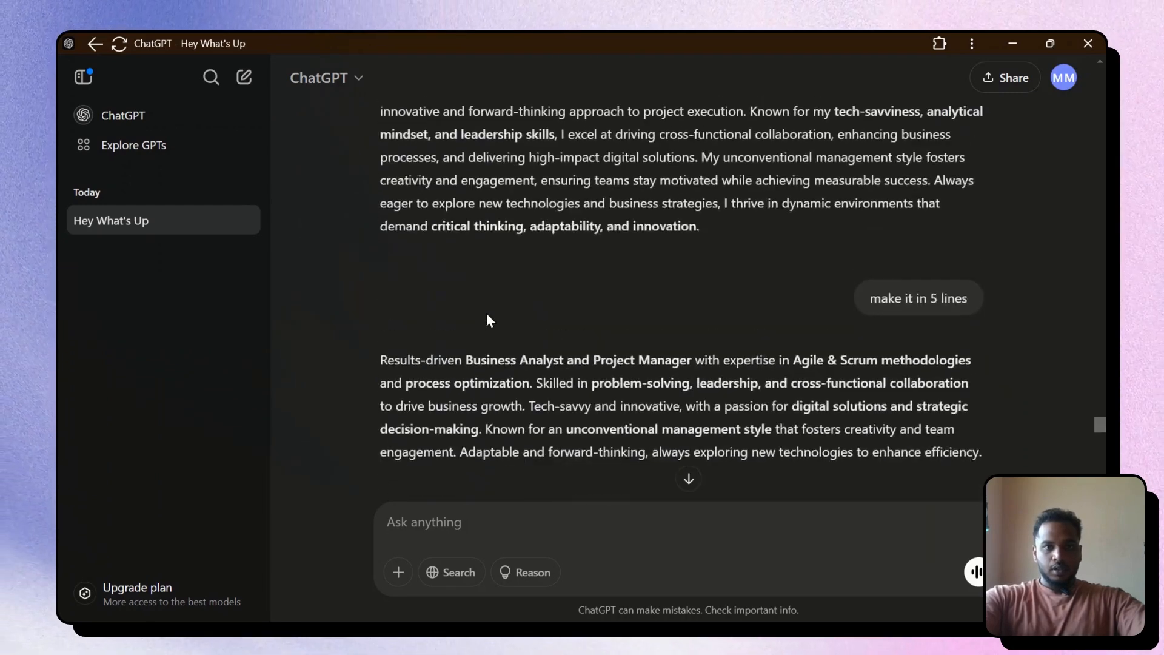
scroll(490, 320, up, 15)
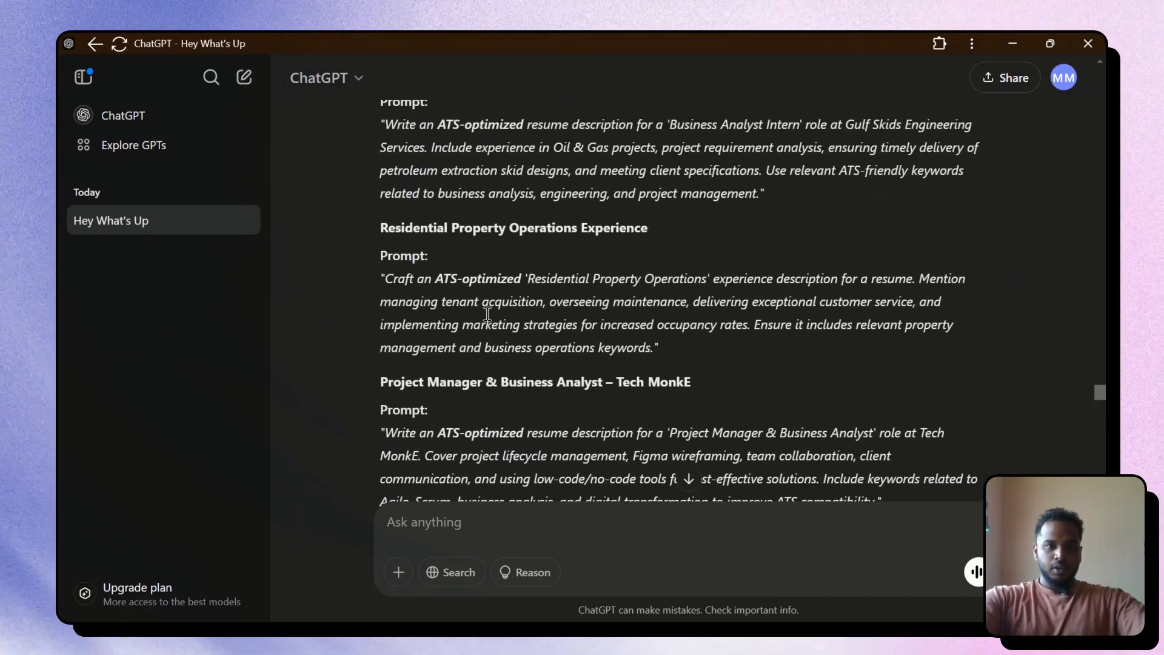
scroll(489, 322, up, 4)
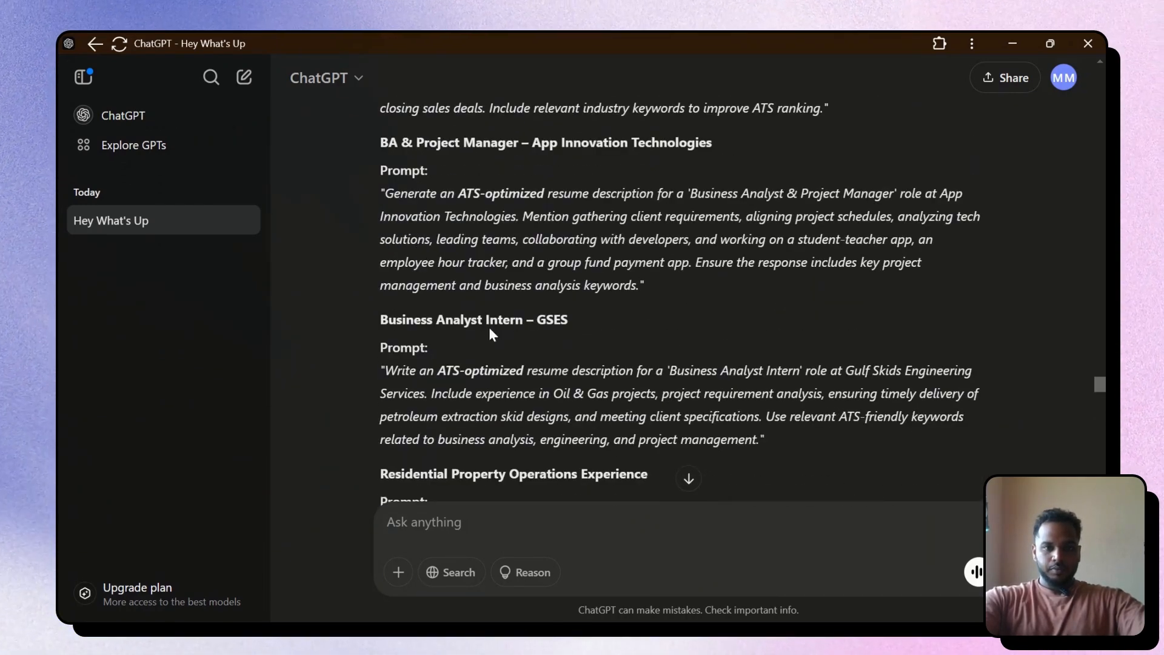
drag(883, 428, 891, 432)
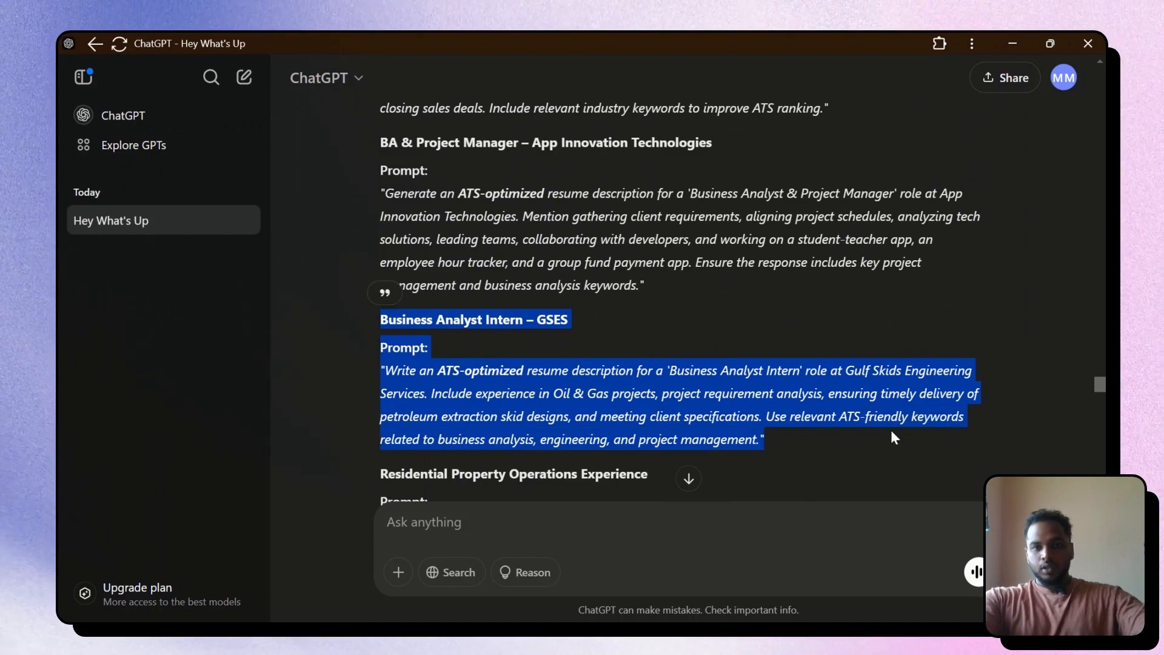
key(ctrl+c)
Send the GSES prompt and select the four generated intern bullets in the reply
click(624, 523)
key(ctrl+v)
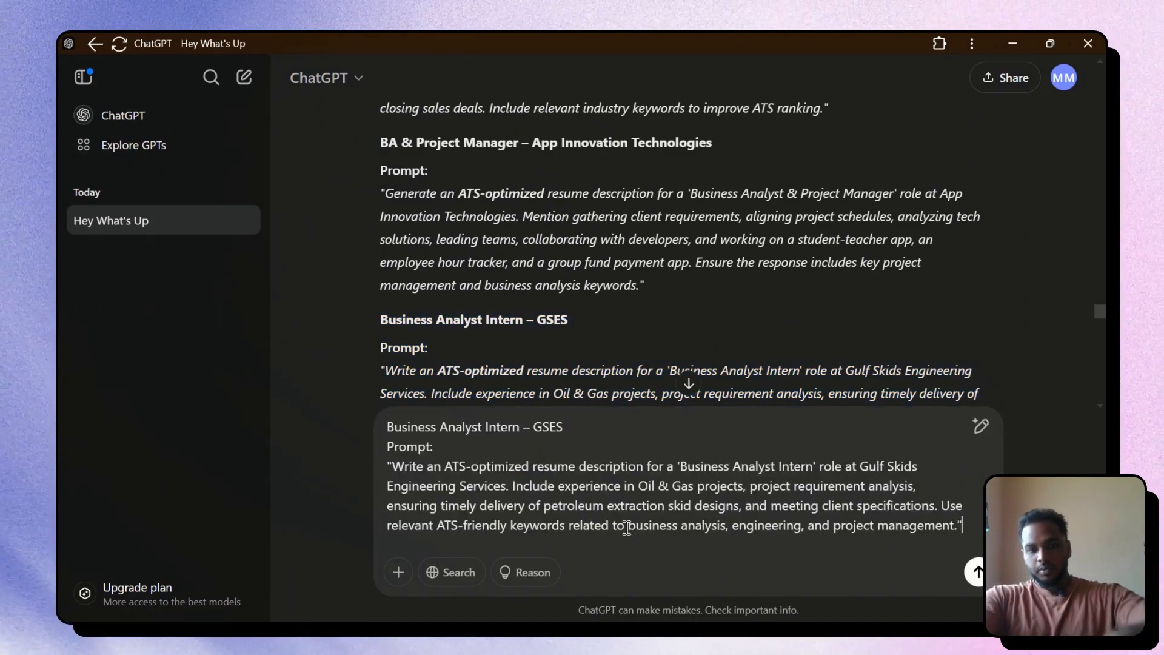
key(Return)
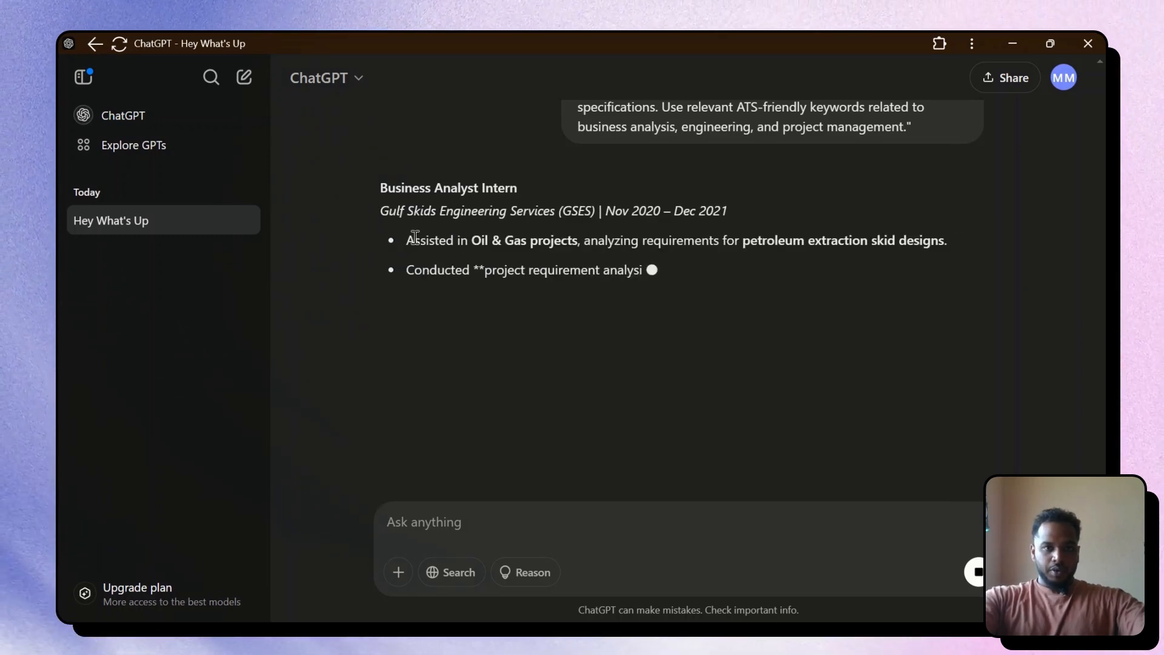
drag(409, 240, 852, 344)
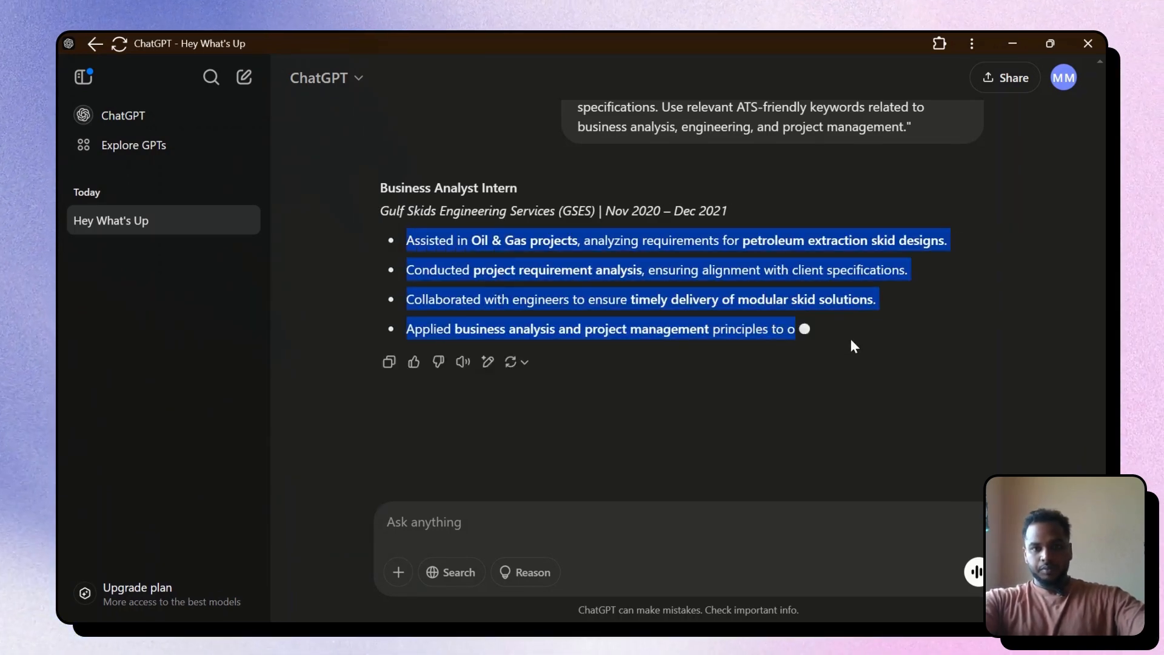
key(alt+Tab)
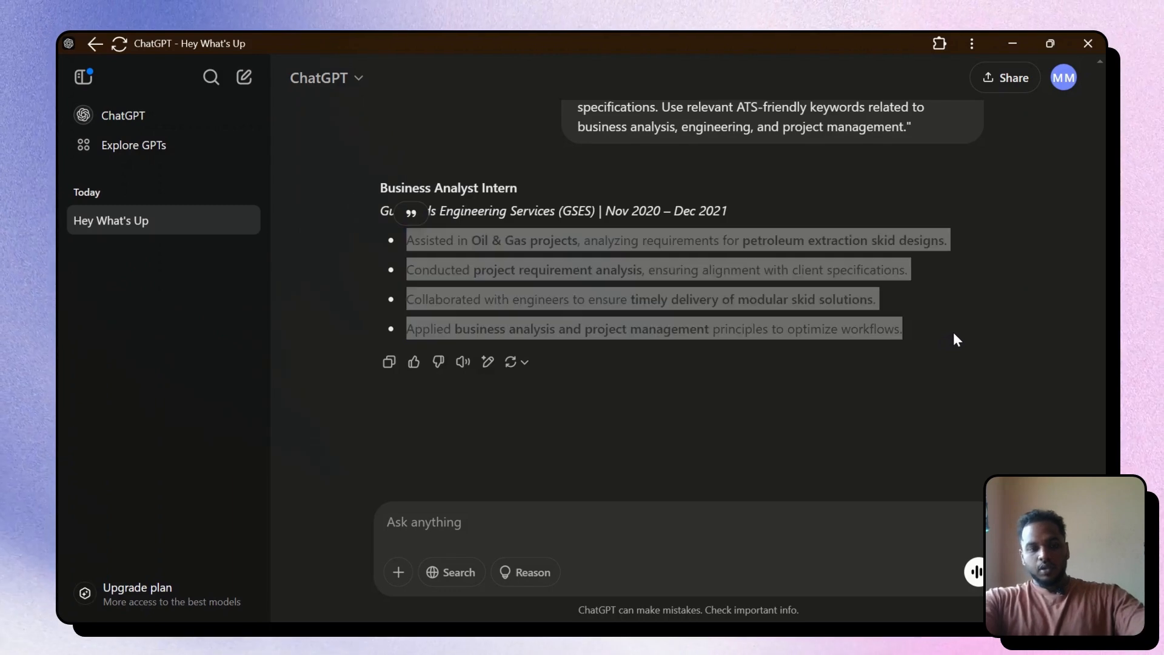
double_click(530, 431)
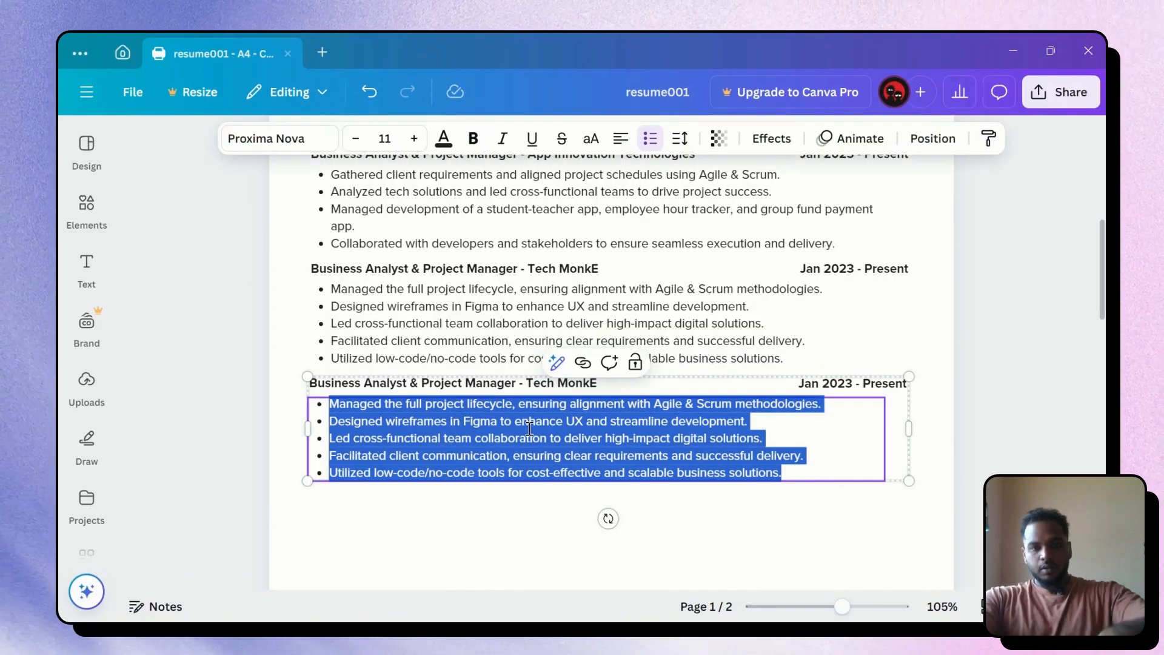
Paste the four GSES intern bullets into the third entry and remove the empty bullet
key(Right)
key(Return)
key(ctrl+z)
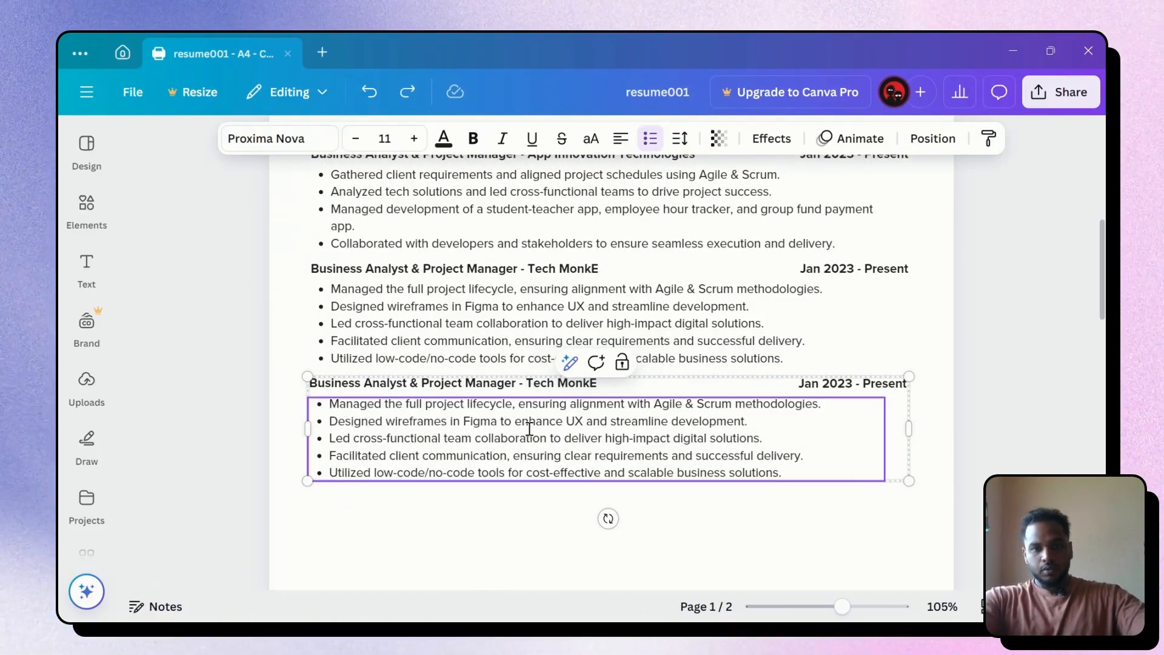
key(alt+Tab)
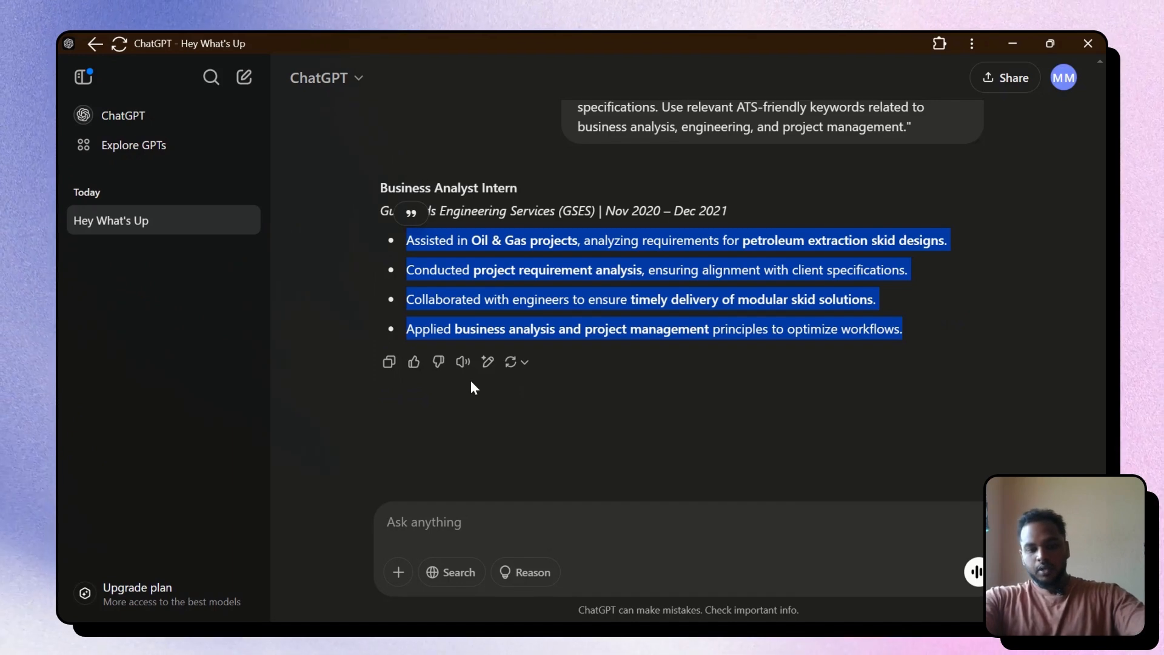
key(alt+Tab)
key(ctrl+v)
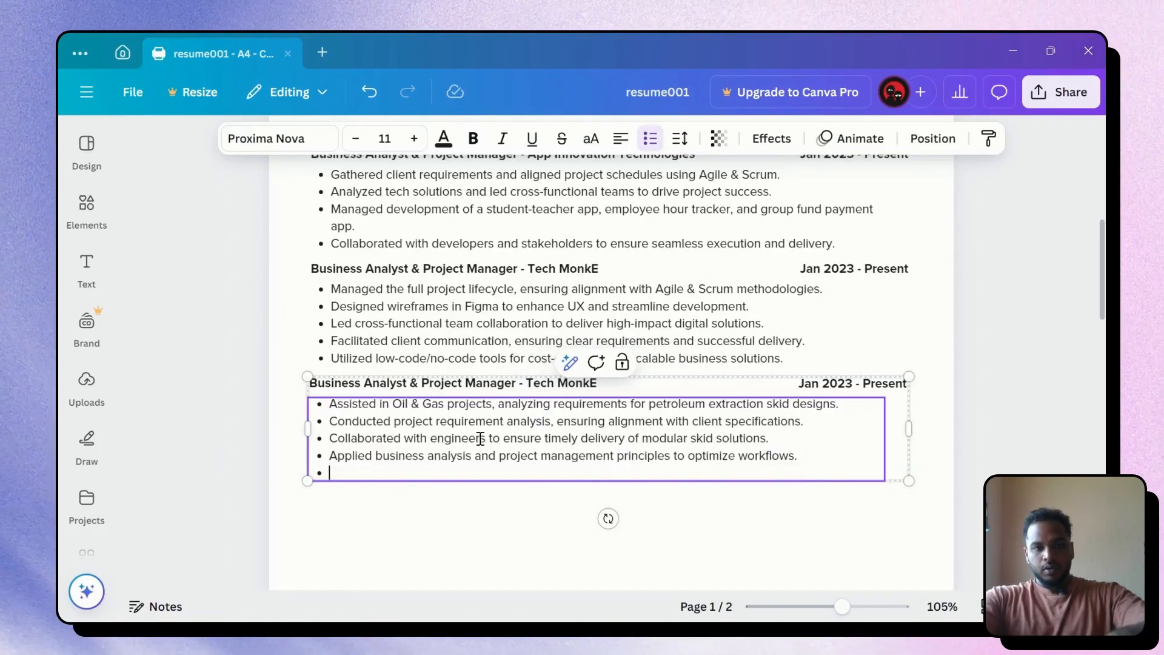
key(BackSpace)
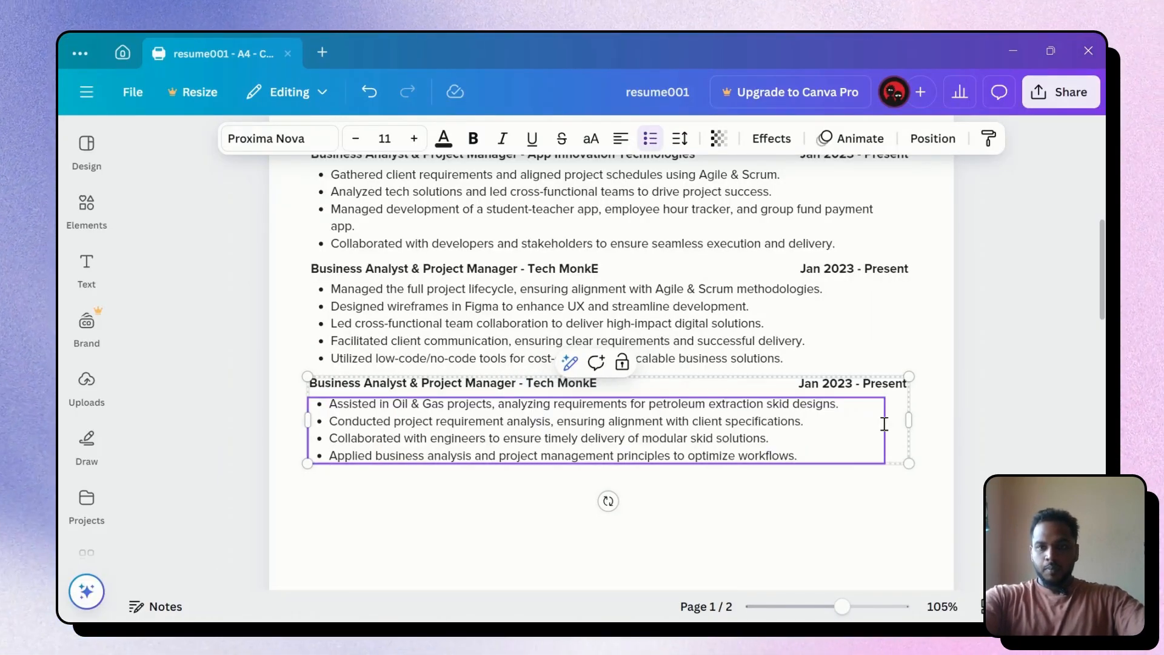
key(Escape)
click(482, 401)
Replace the third entry's old title with Business Analyst Intern
key(alt+Tab)
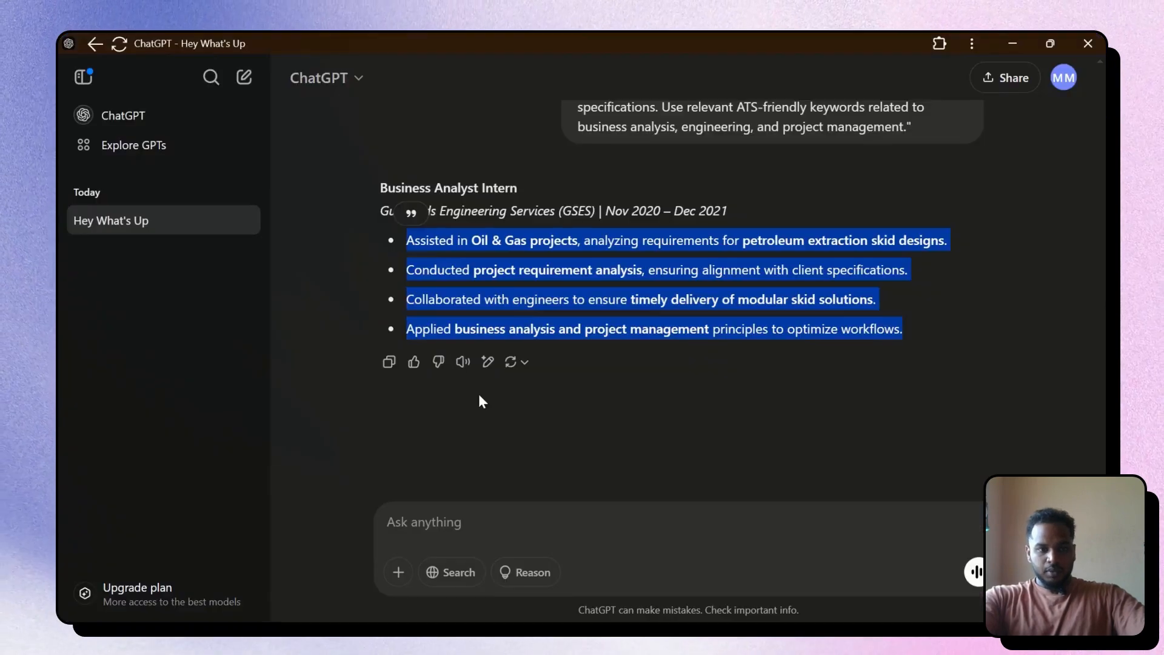
click(388, 361)
drag(380, 187, 525, 190)
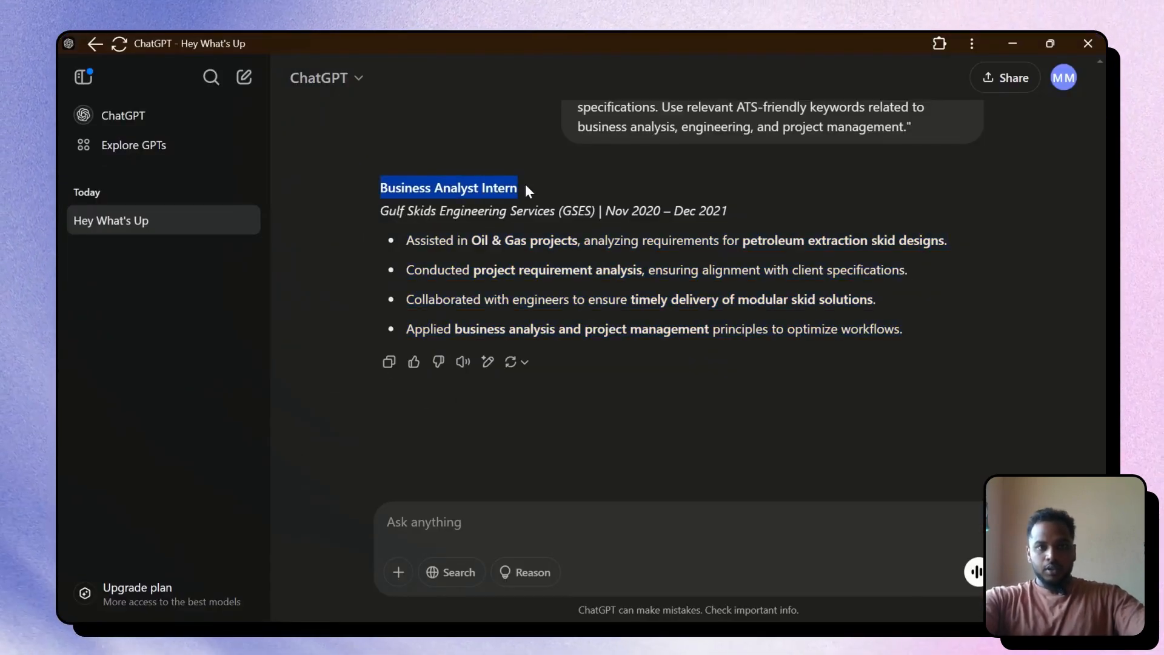
key(alt+Tab)
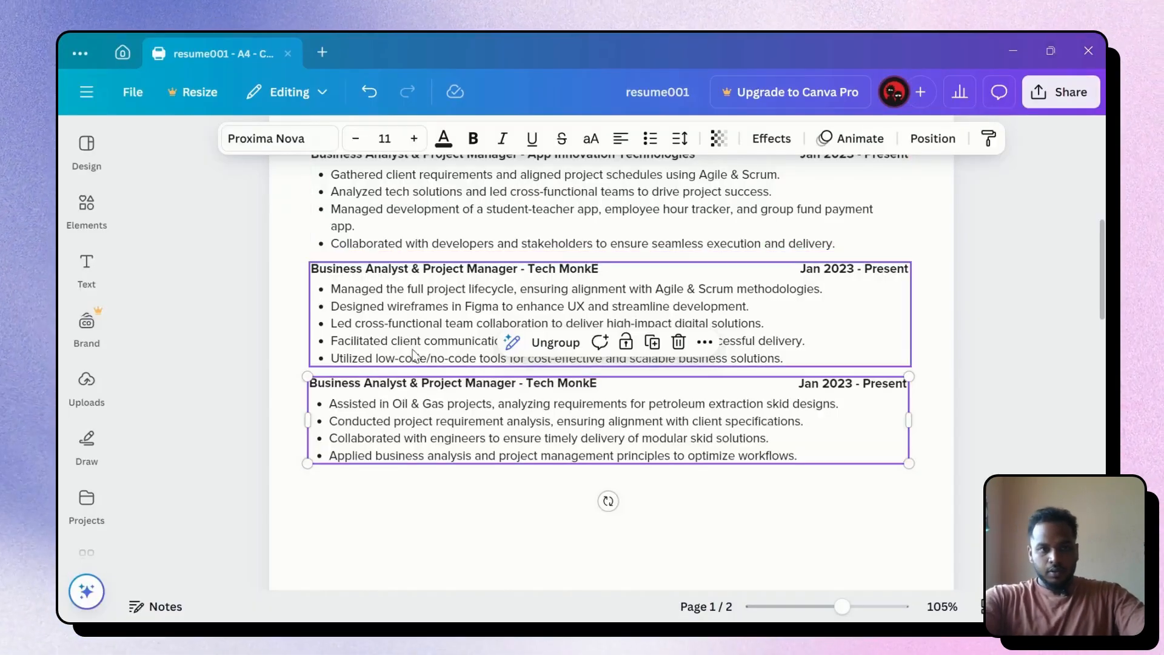
triple_click(402, 382)
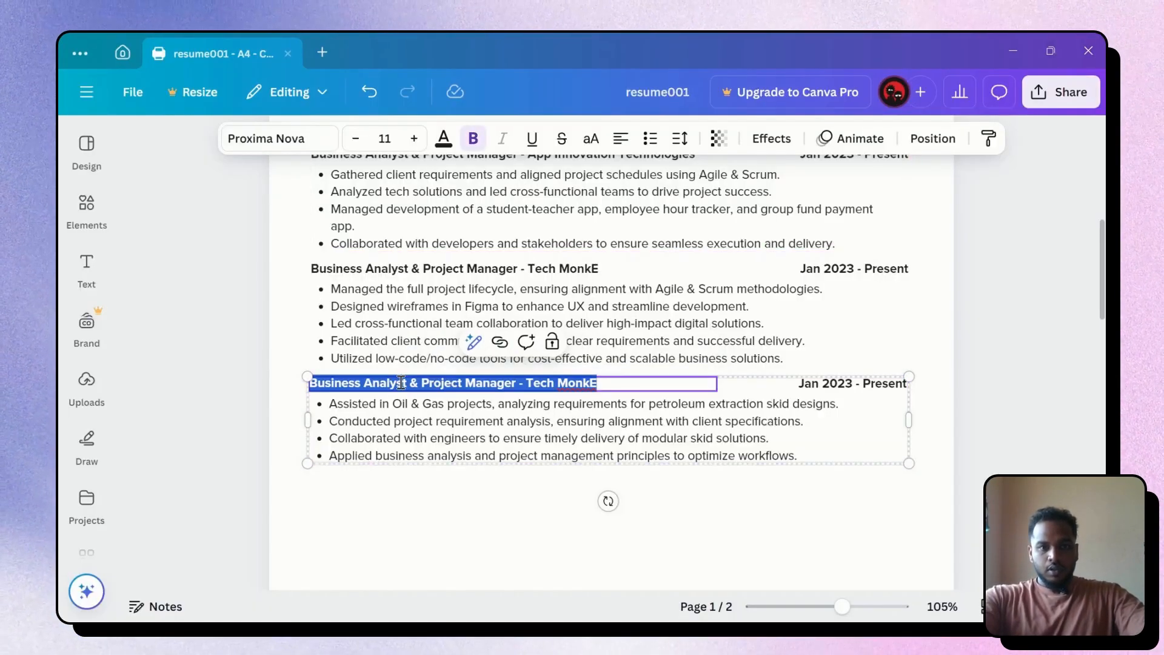
click(514, 384)
drag(517, 385, 311, 384)
key(ctrl+v)
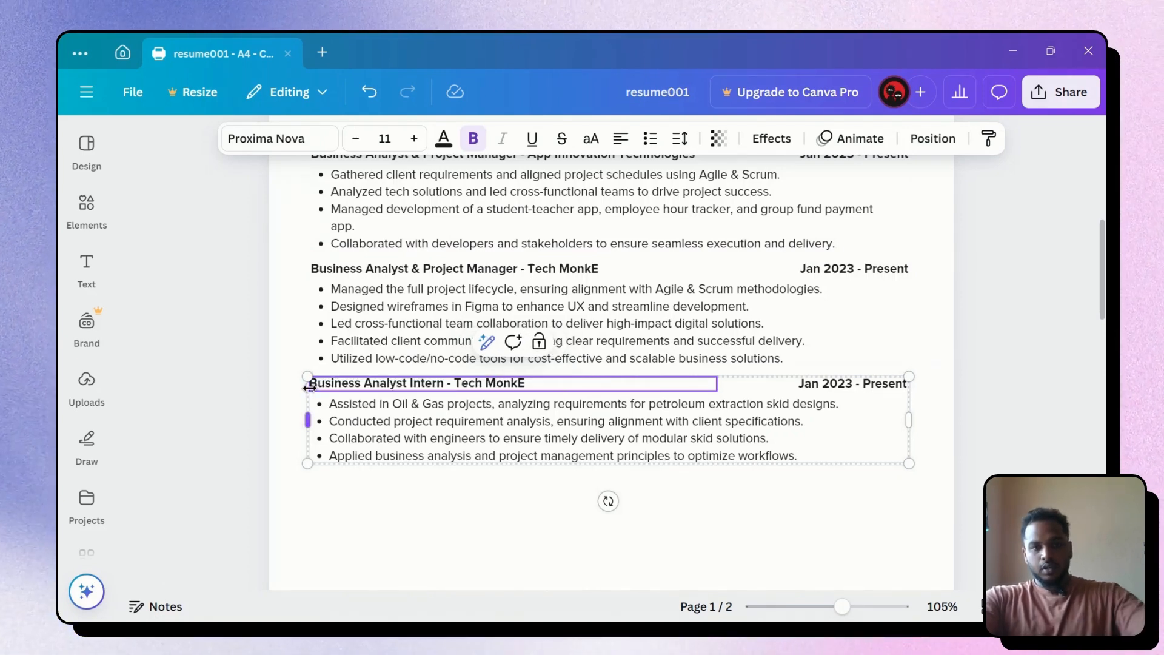
Replace Tech MonkE in the heading with GSES, without parentheses
key(alt+Tab)
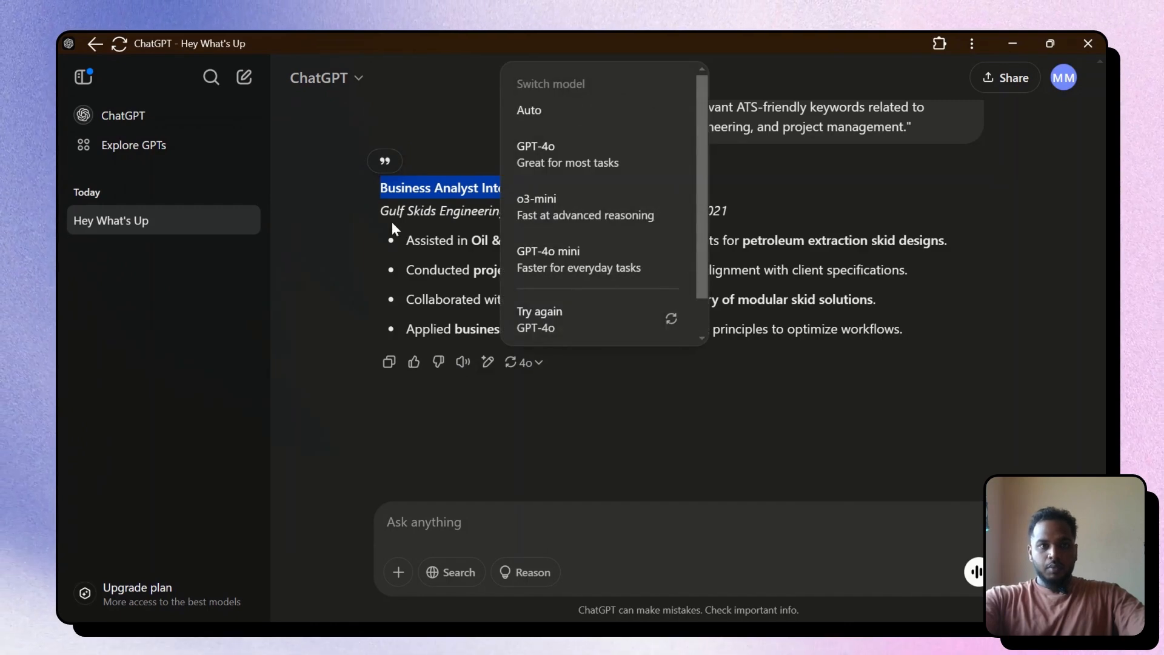
click(389, 219)
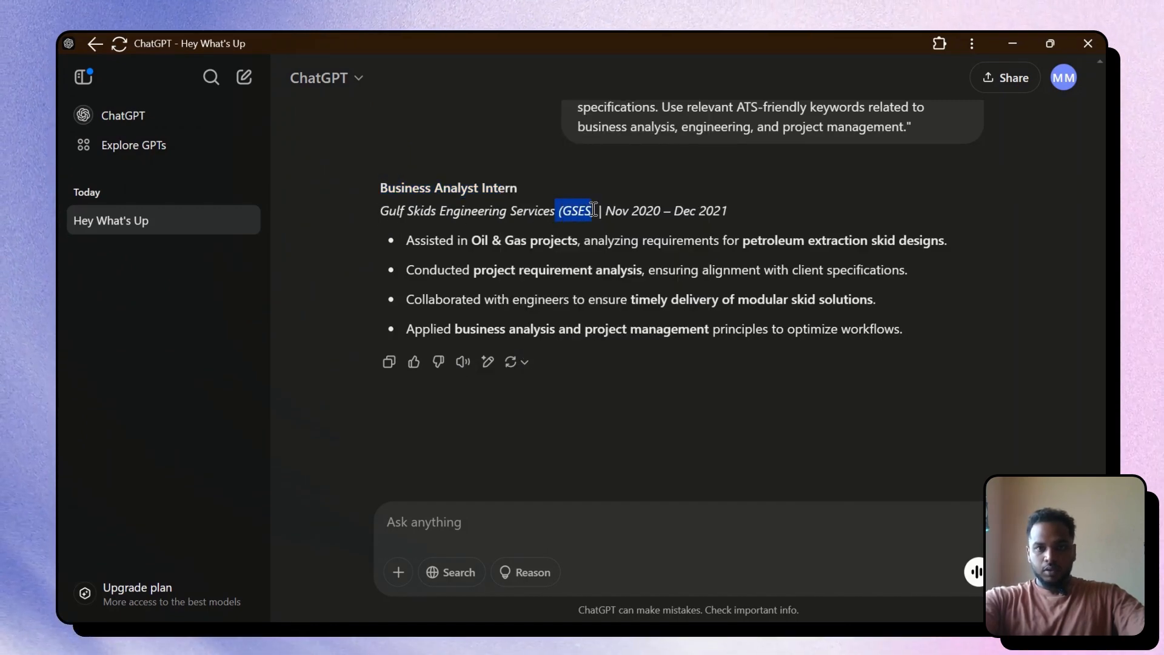
drag(593, 210, 596, 210)
key(alt+Tab)
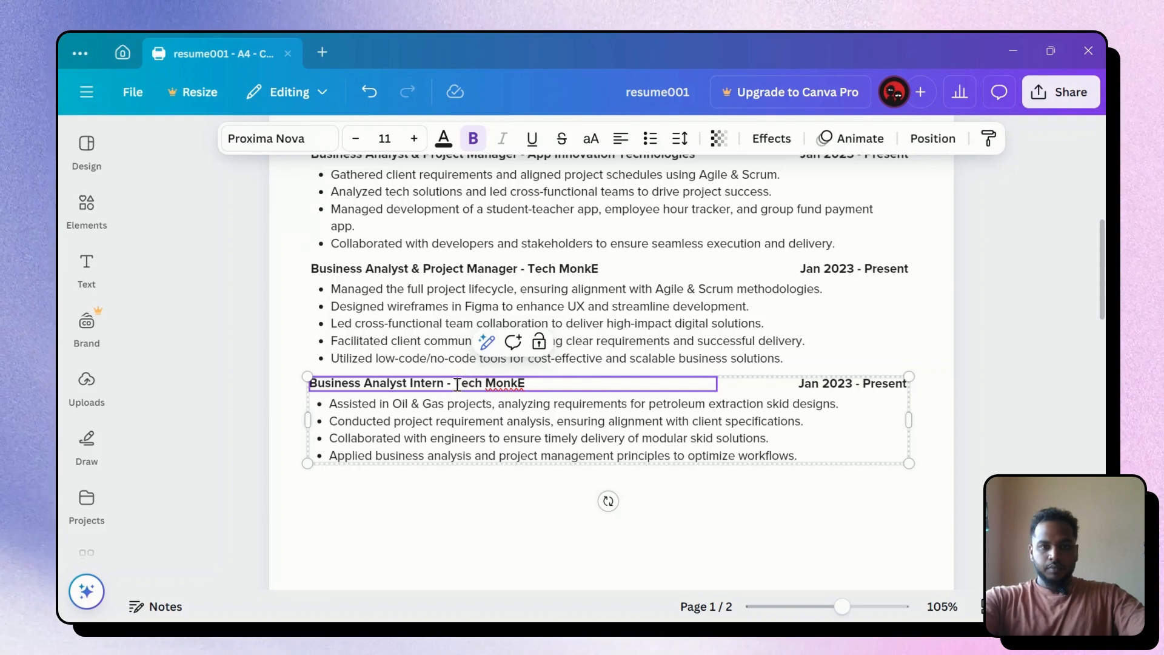
drag(457, 384, 554, 382)
key(ctrl+v)
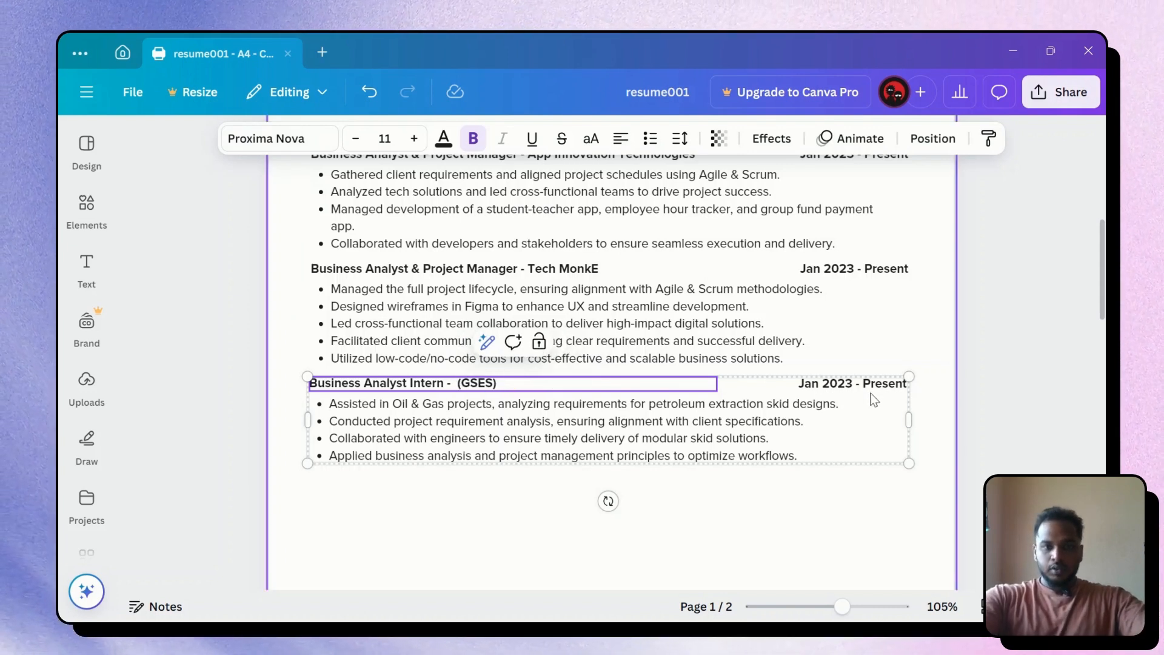
key(BackSpace)
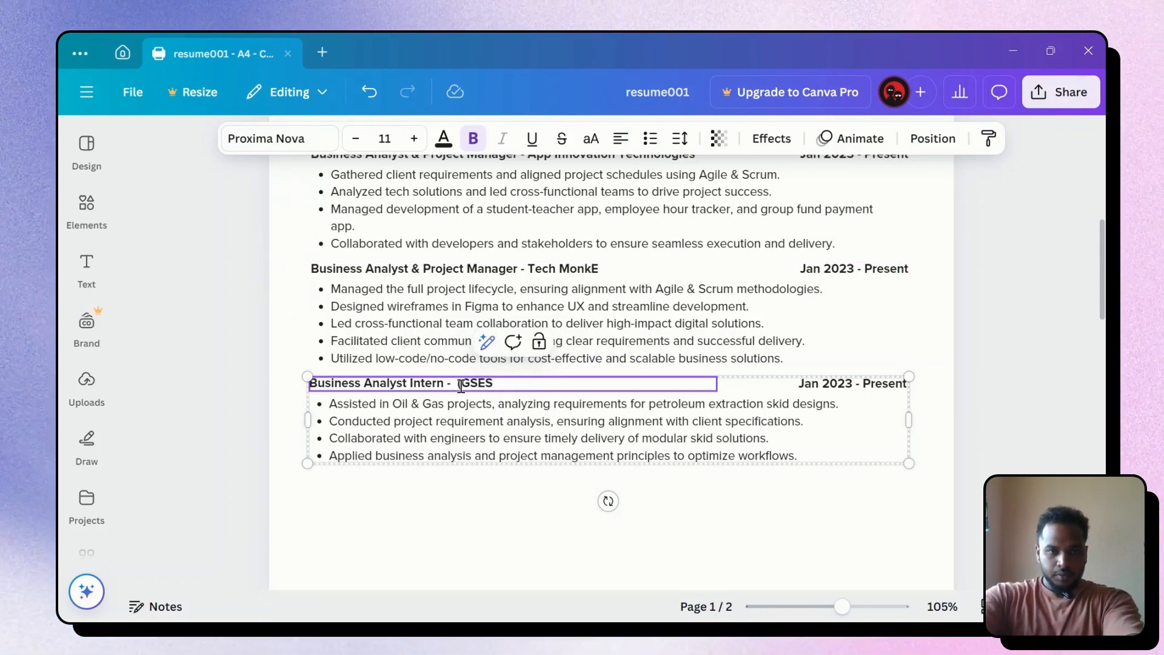
Duplicate the Business Analyst Intern - GSES entry and place the copy beneath it
click(1007, 371)
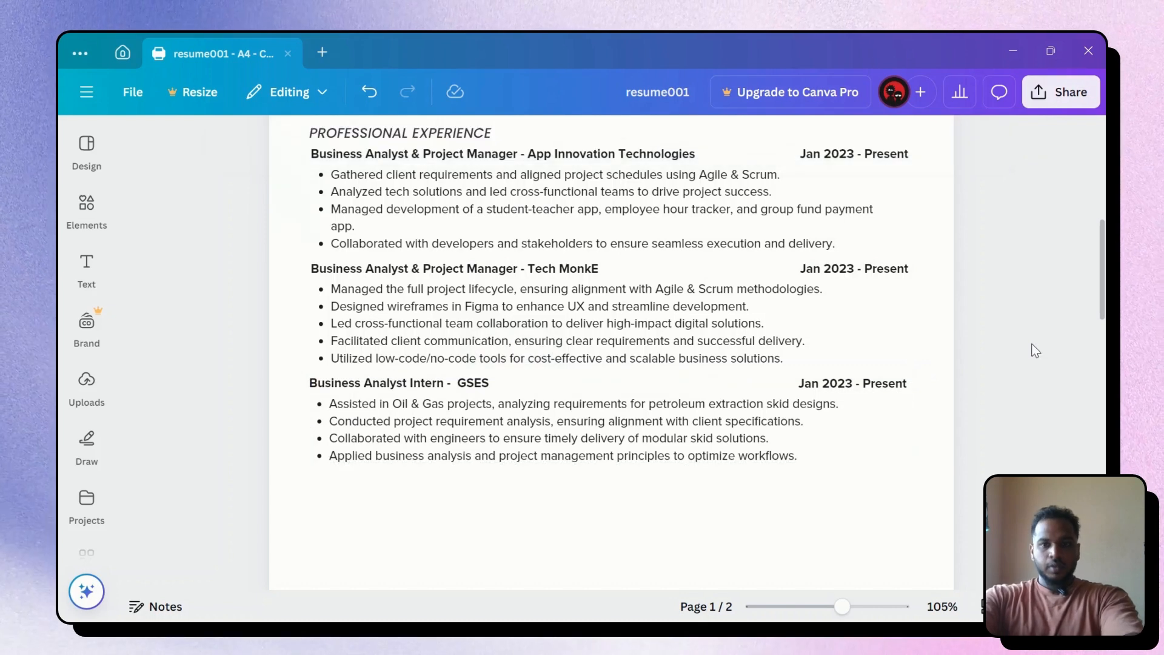
scroll(867, 358, up, 2)
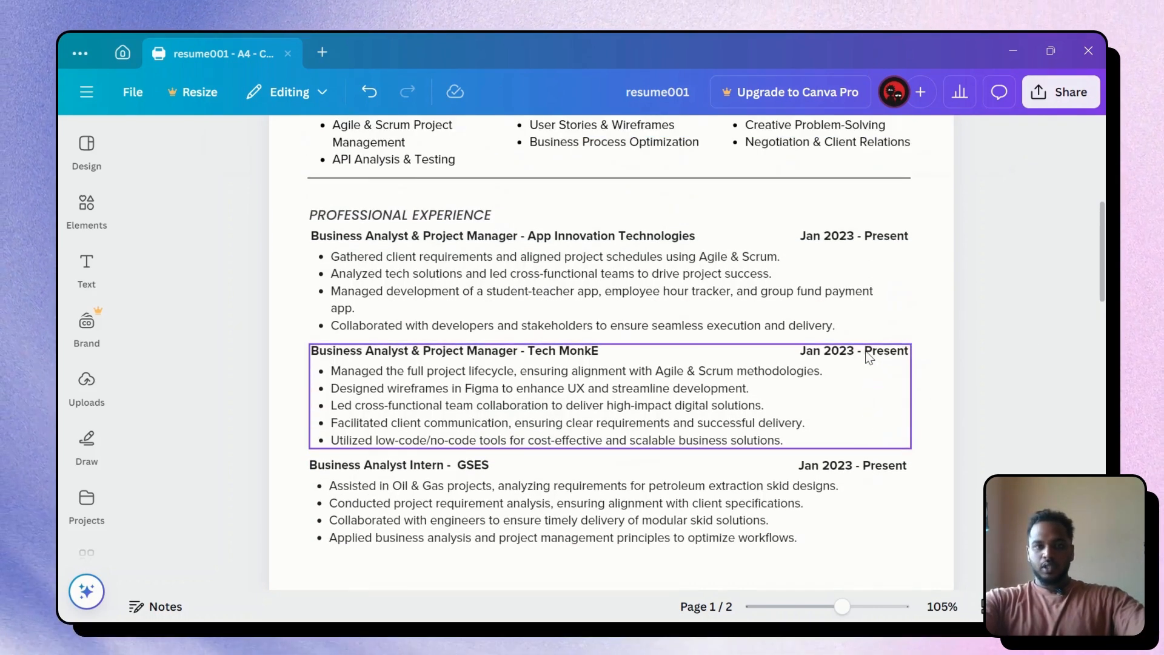
scroll(867, 358, down, 2)
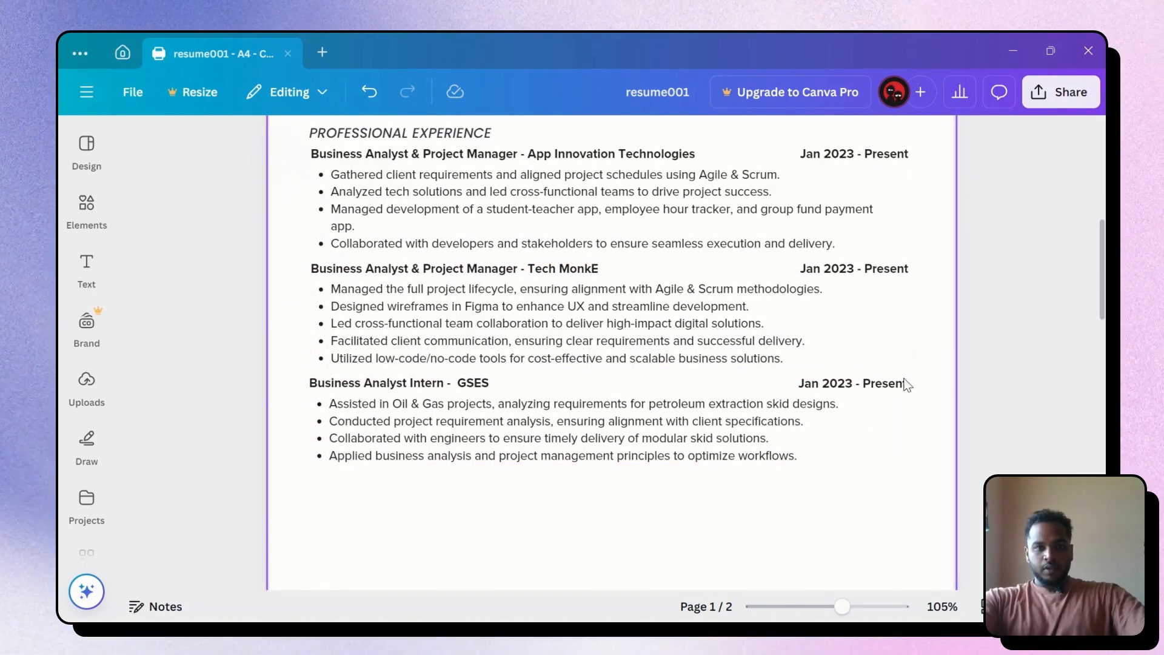
scroll(544, 393, down, 3)
scroll(543, 393, up, 6)
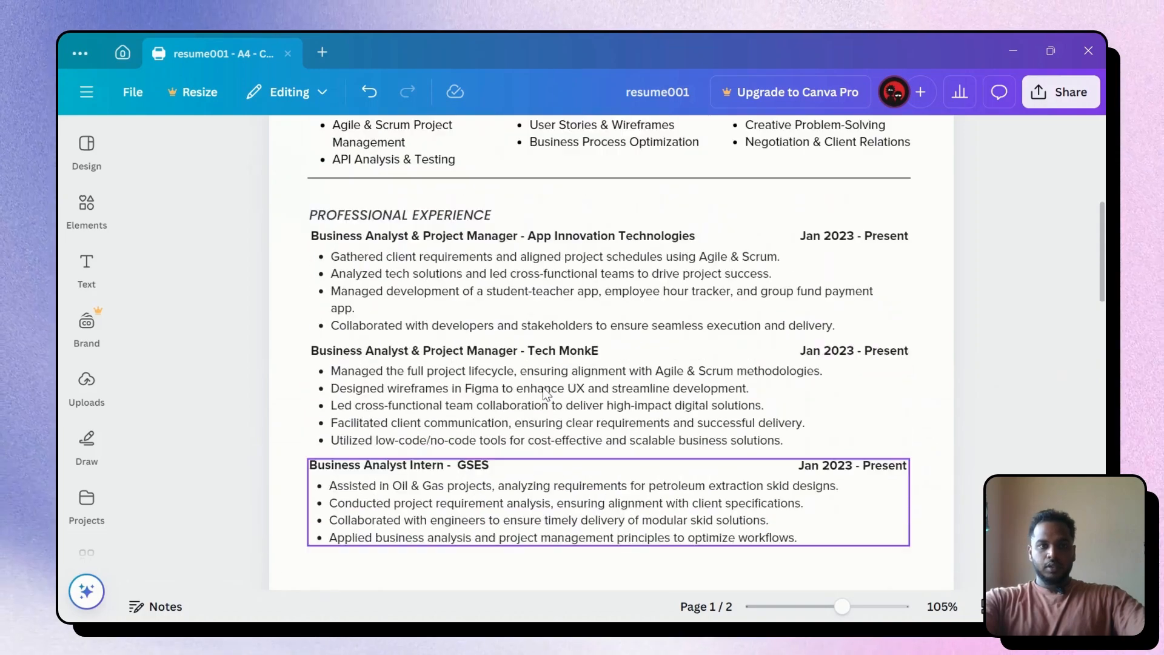
scroll(544, 392, down, 5)
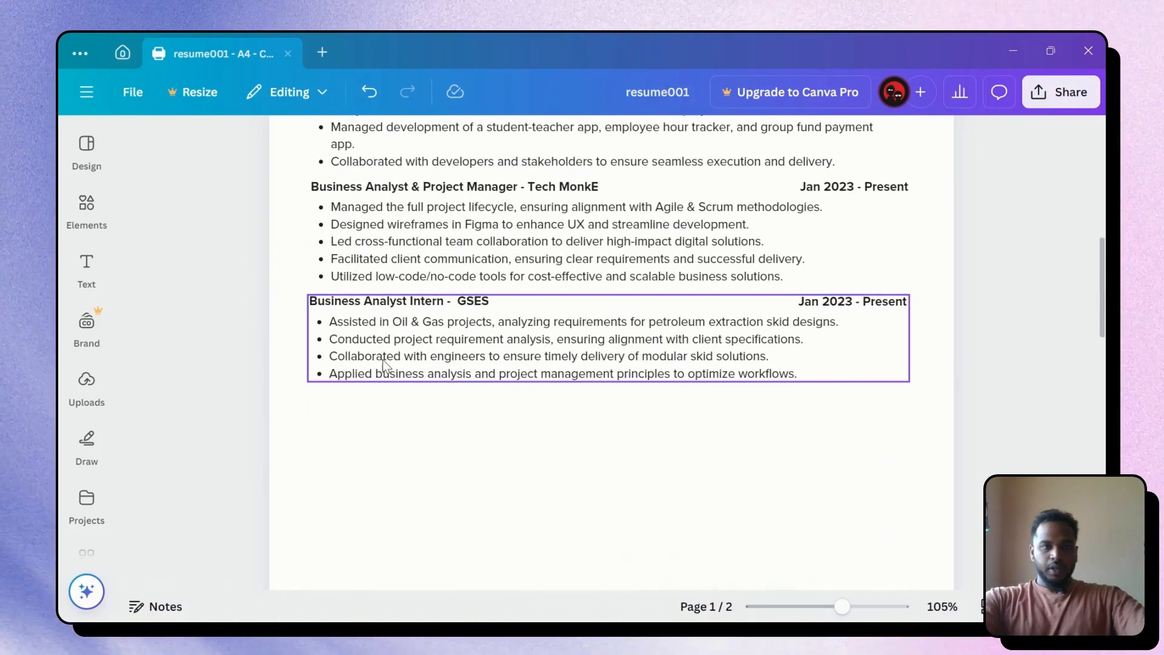
click(322, 320)
key(ctrl+d)
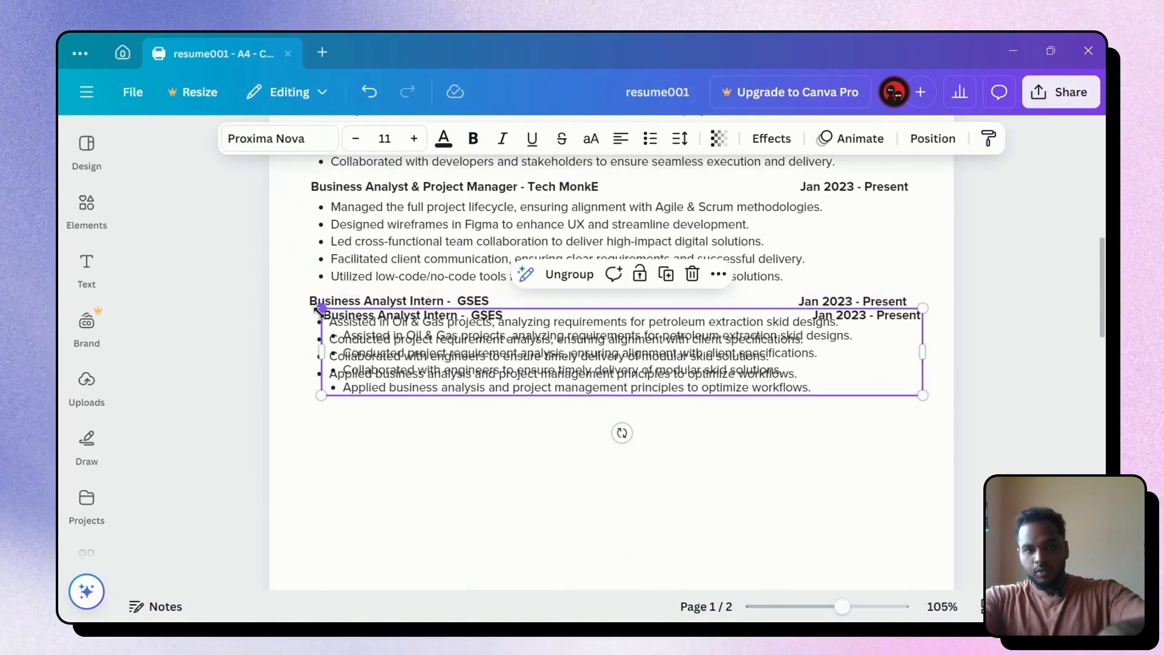
drag(506, 359, 492, 433)
key(alt+Tab)
Copy the Business Development Associate – Codingal prompt from earlier and resend it to ChatGPT
scroll(394, 383, up, 5)
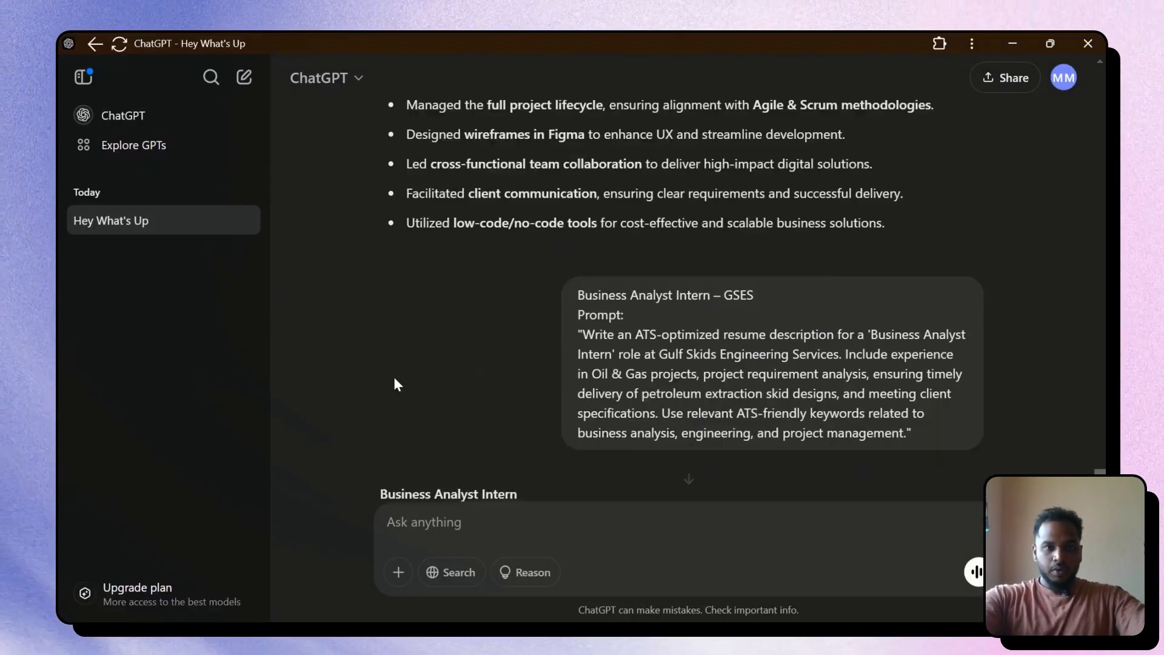
scroll(396, 383, up, 15)
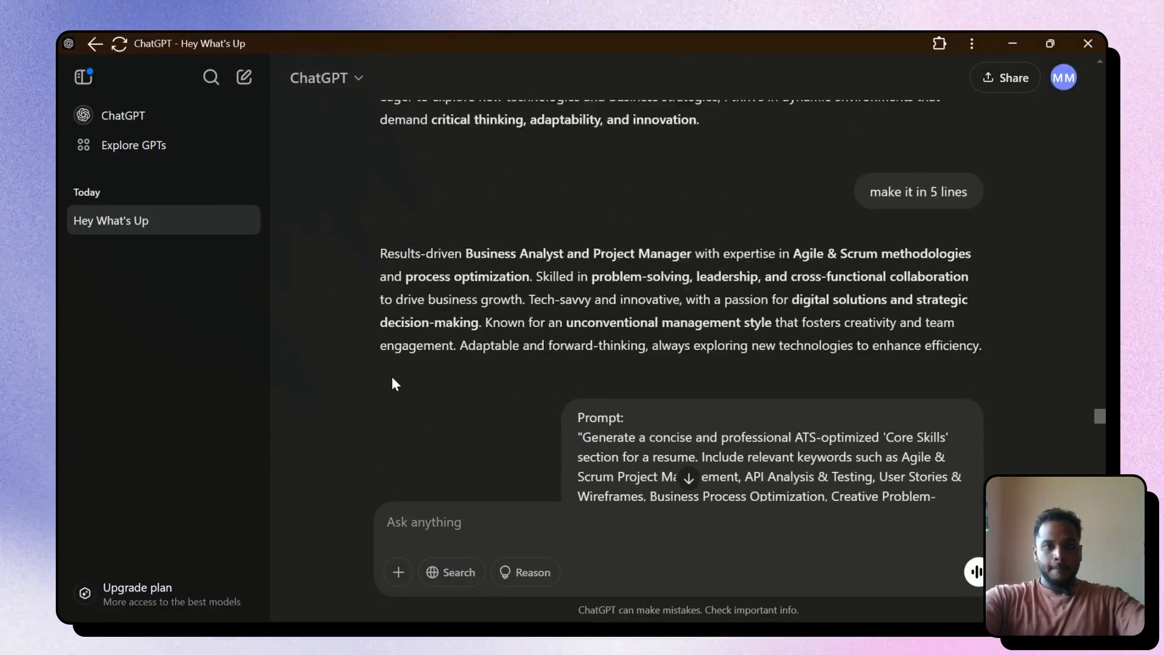
scroll(392, 383, up, 15)
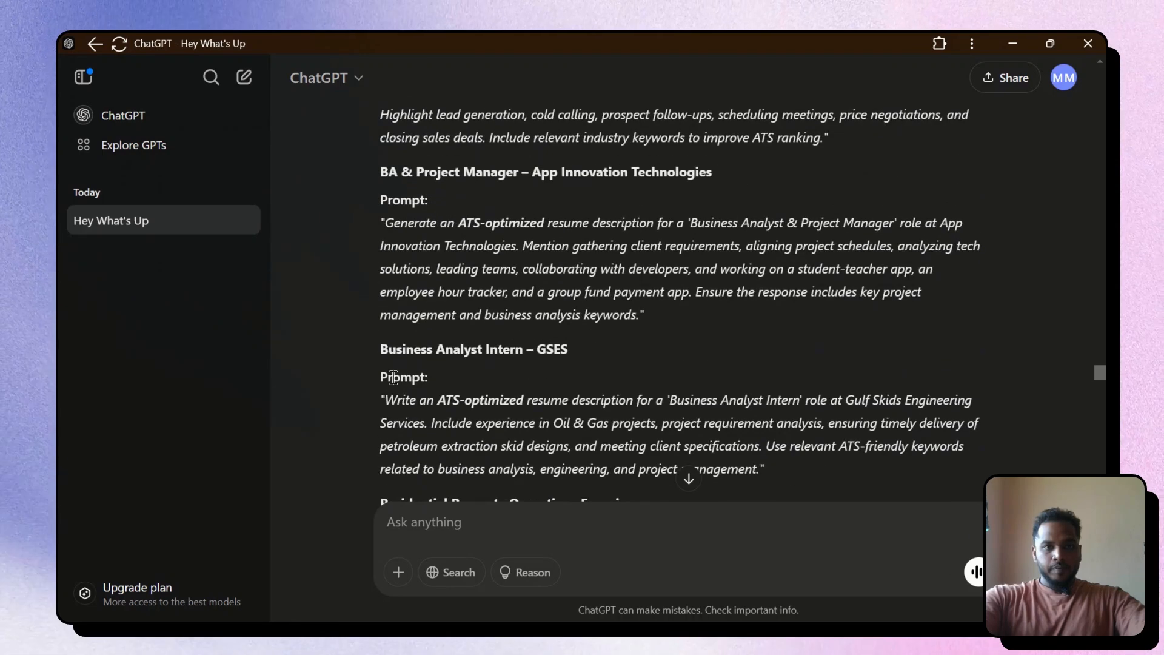
scroll(391, 316, up, 5)
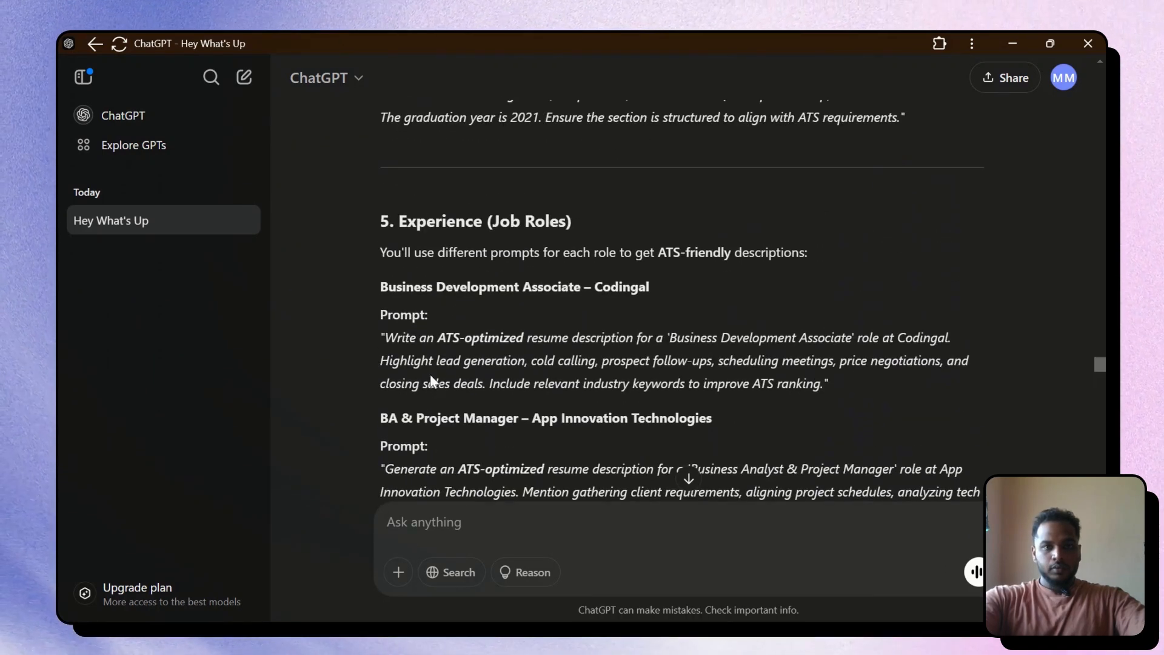
drag(378, 288, 831, 388)
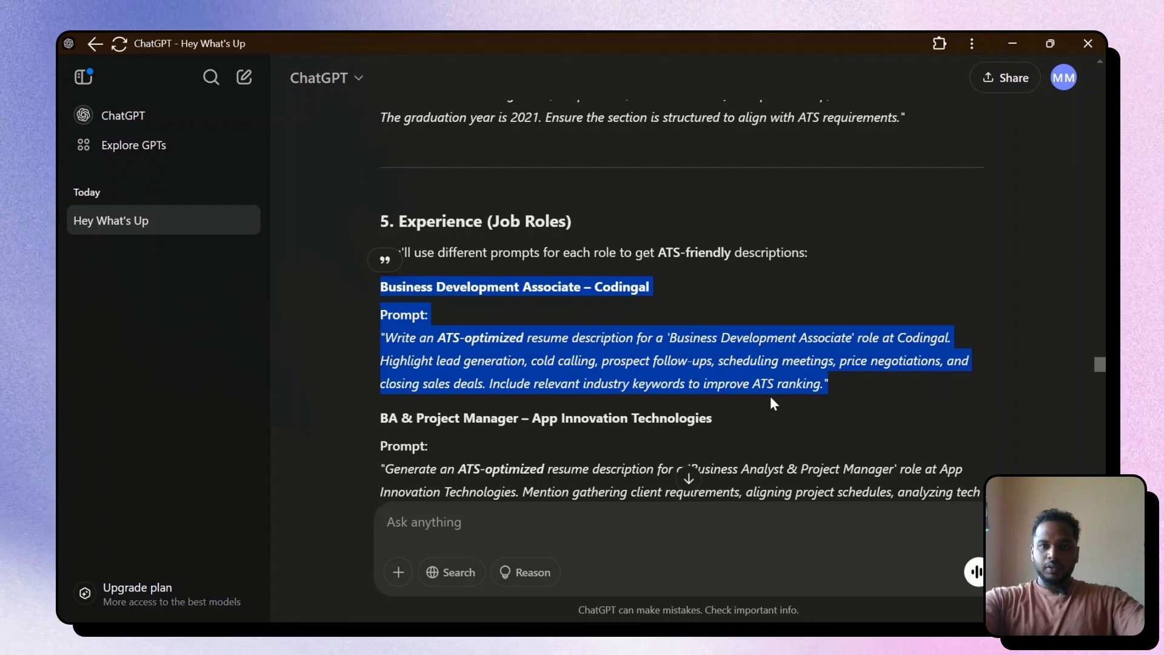
drag(658, 252, 710, 252)
click(755, 283)
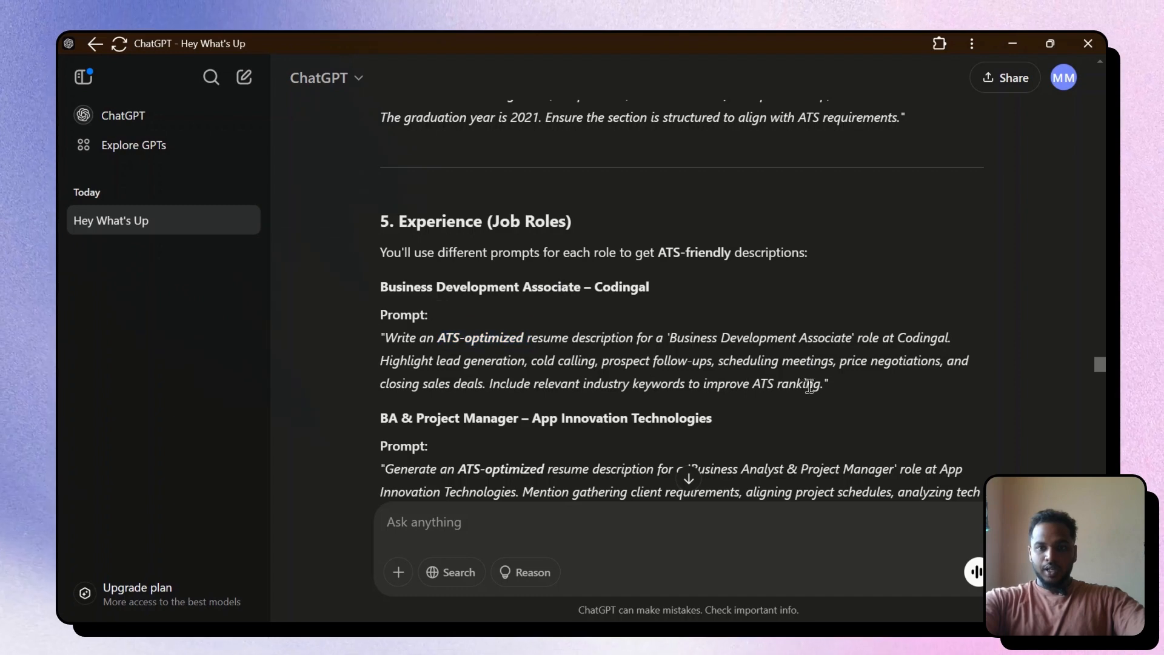
drag(379, 281, 835, 390)
key(ctrl+c)
click(619, 515)
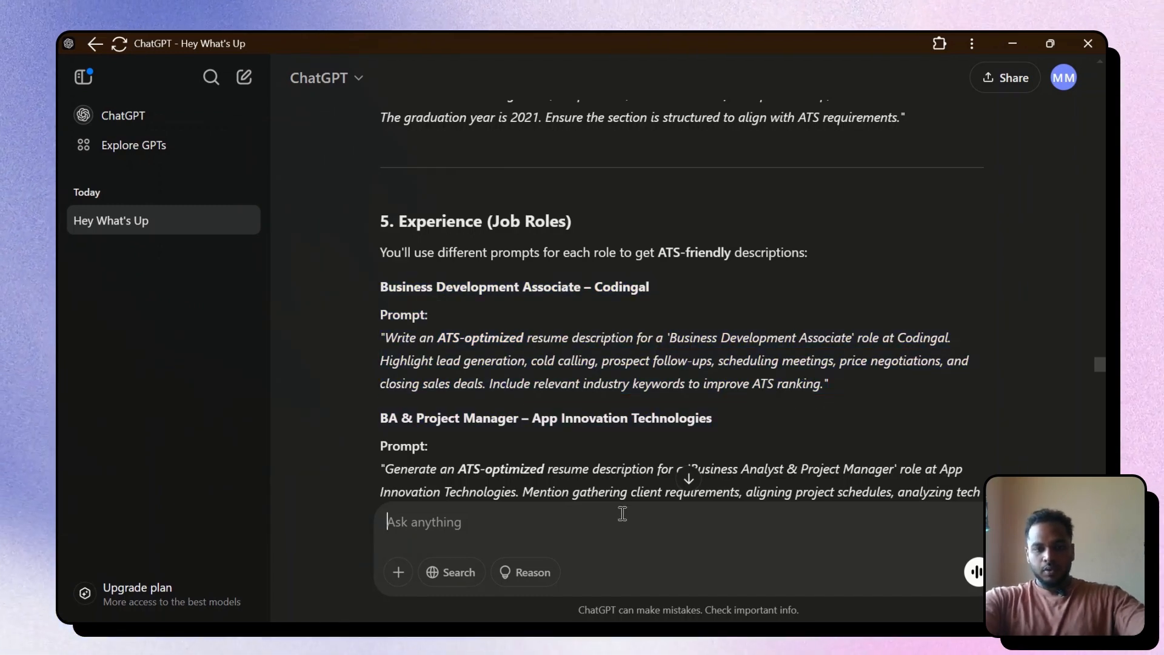
key(ctrl+v)
key(Return)
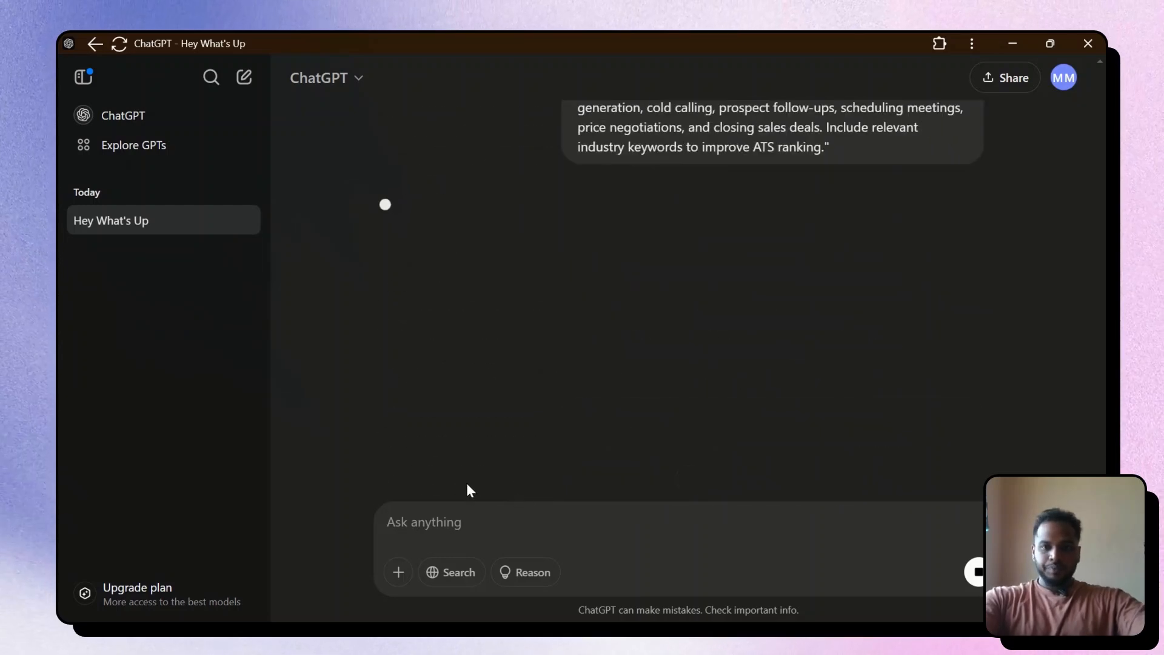
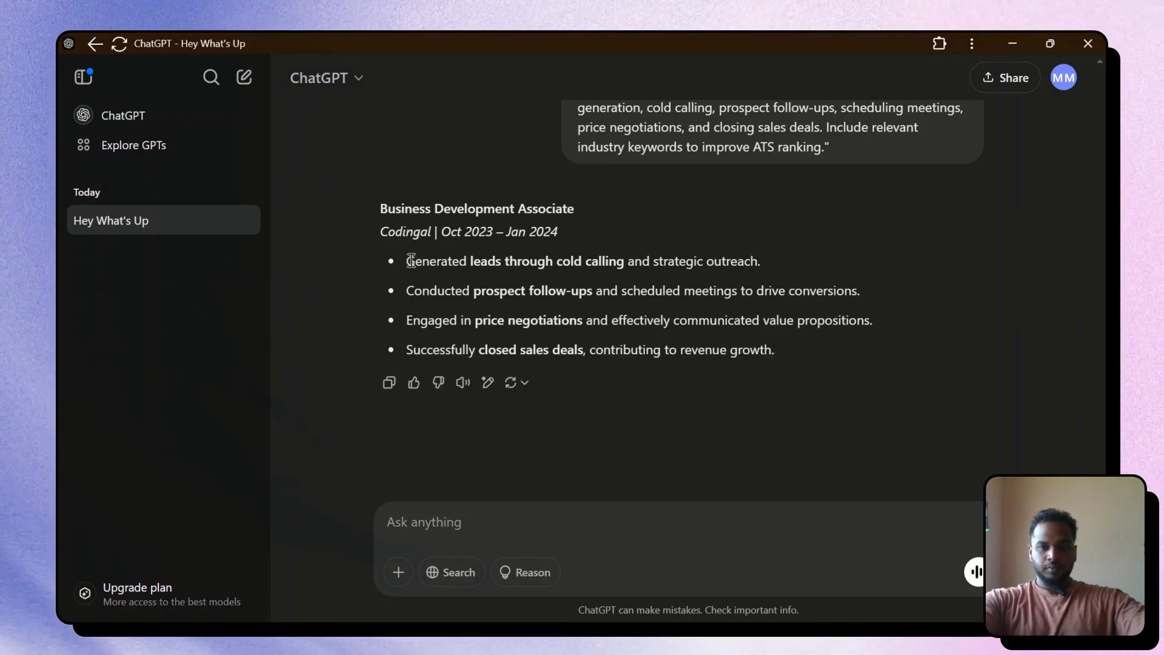
Paste ChatGPT's four sales bullets over the last entry's bullets and remove the empty bullet
drag(409, 260, 776, 350)
key(ctrl+c)
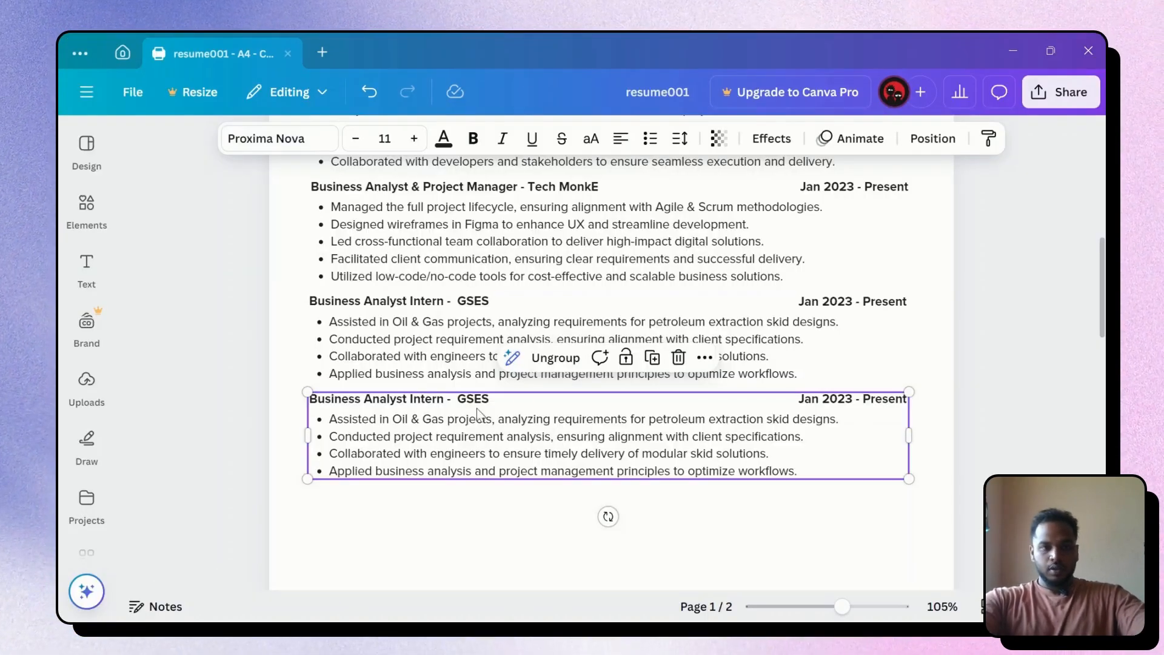
double_click(450, 438)
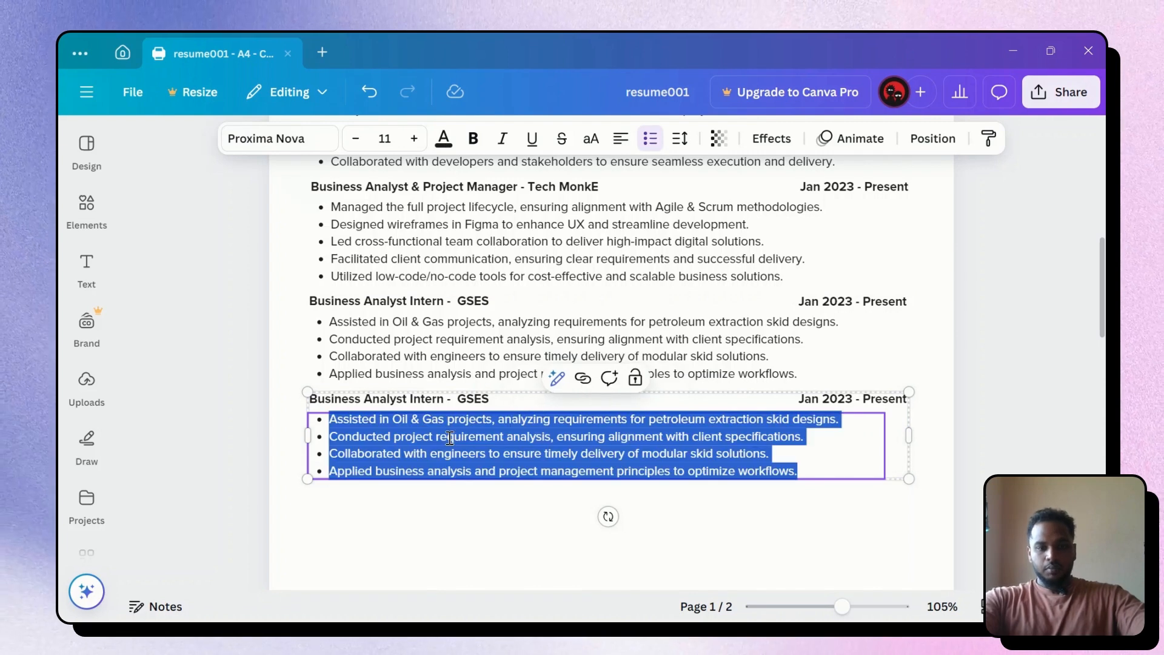
key(ctrl+v)
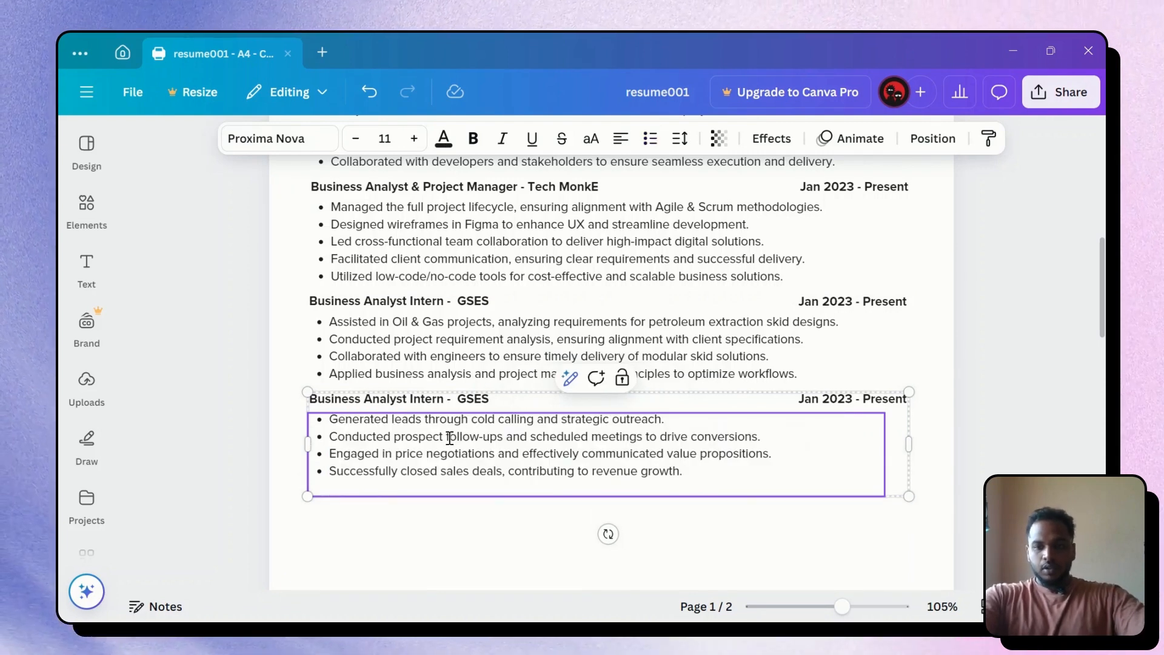
key(BackSpace)
click(409, 403)
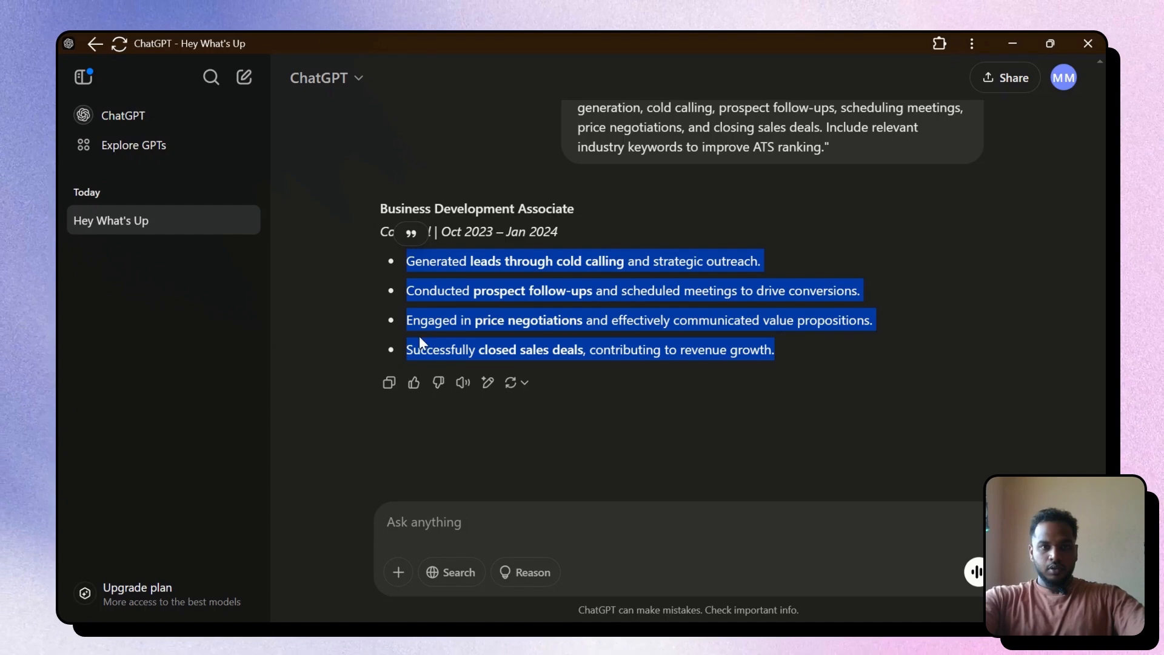
click(417, 252)
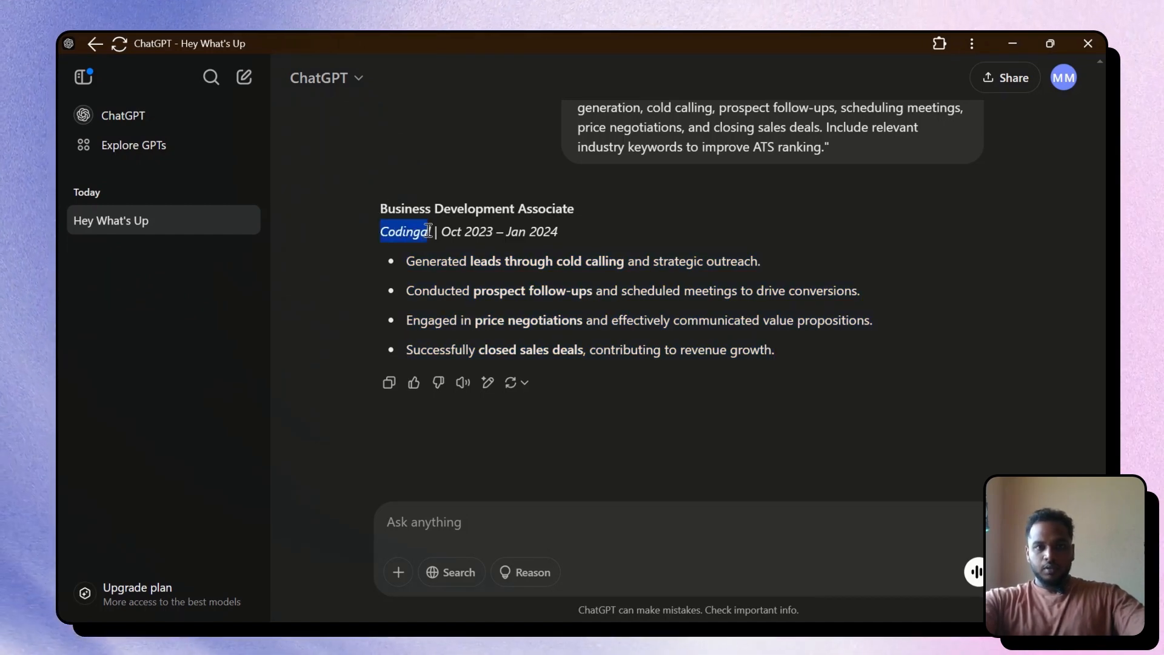
Replace Business Analyst Intern in the last heading with Business Development Associate
drag(374, 209, 589, 209)
key(ctrl+c)
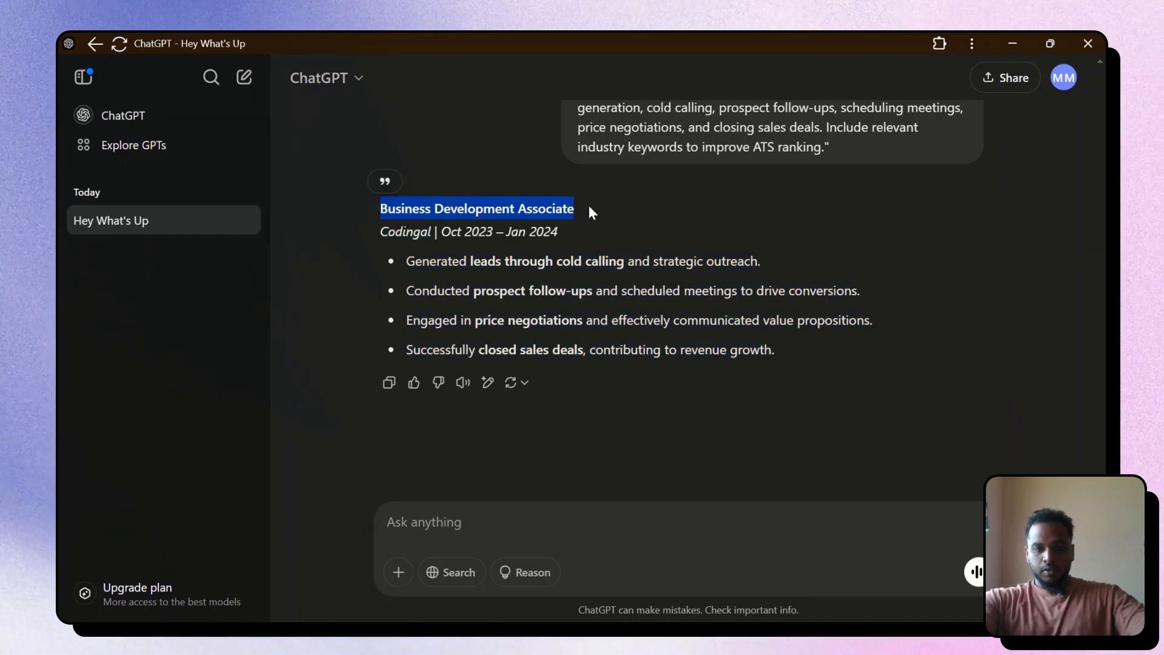
key(alt+Tab)
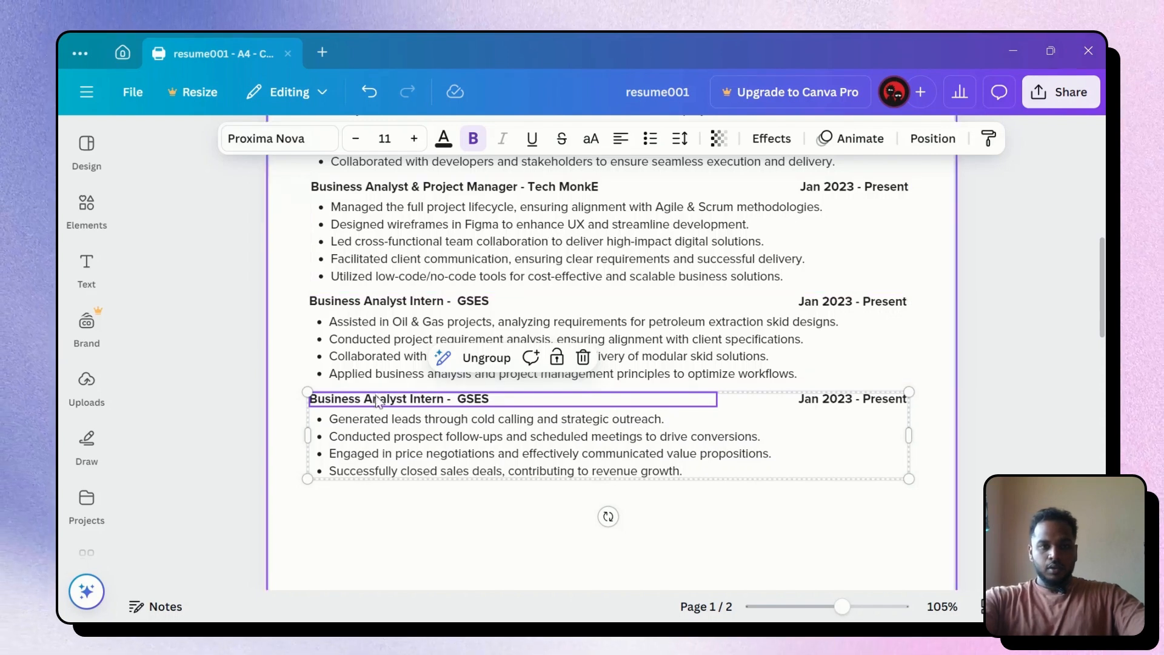
double_click(373, 403)
click(447, 399)
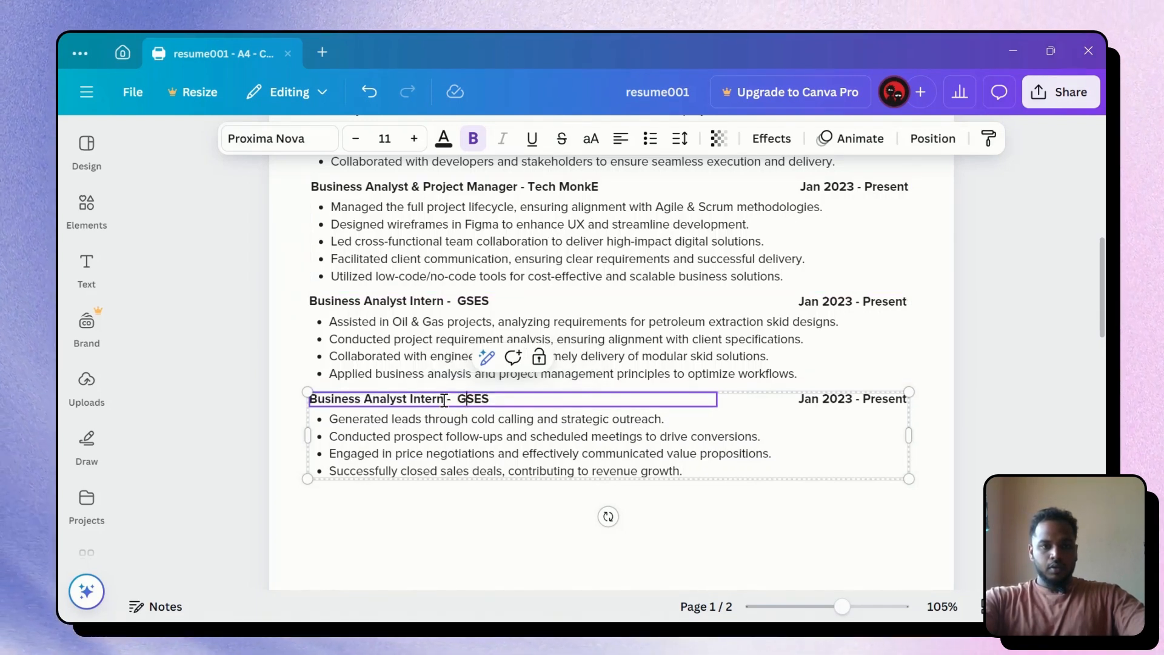
drag(444, 400, 325, 395)
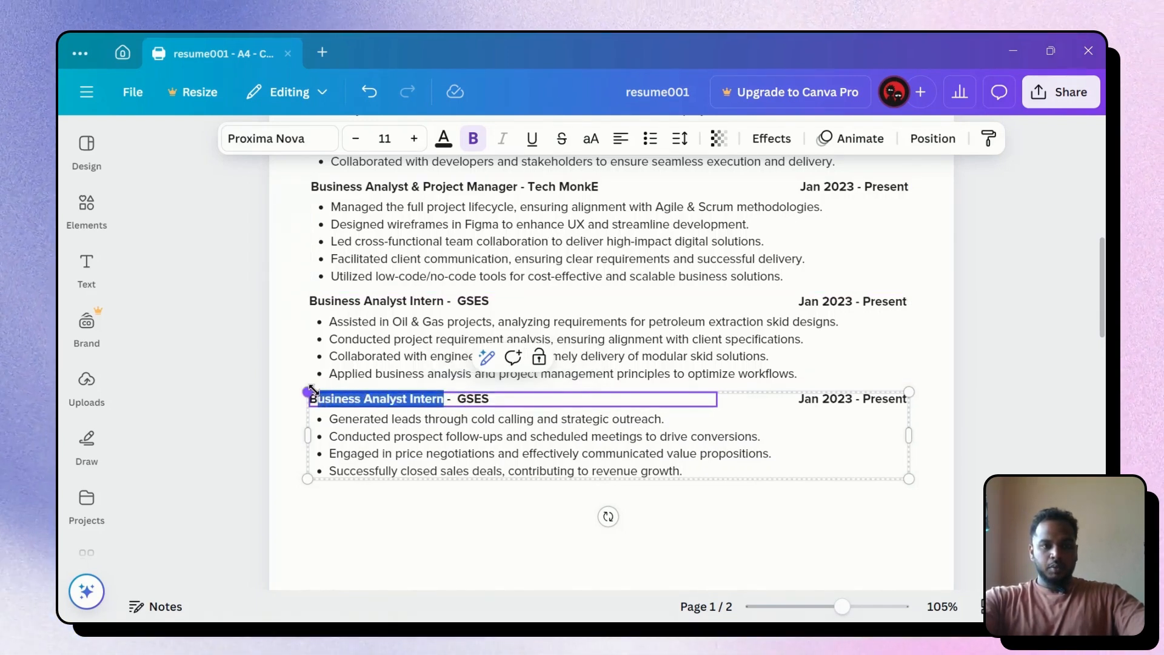
key(ctrl+v)
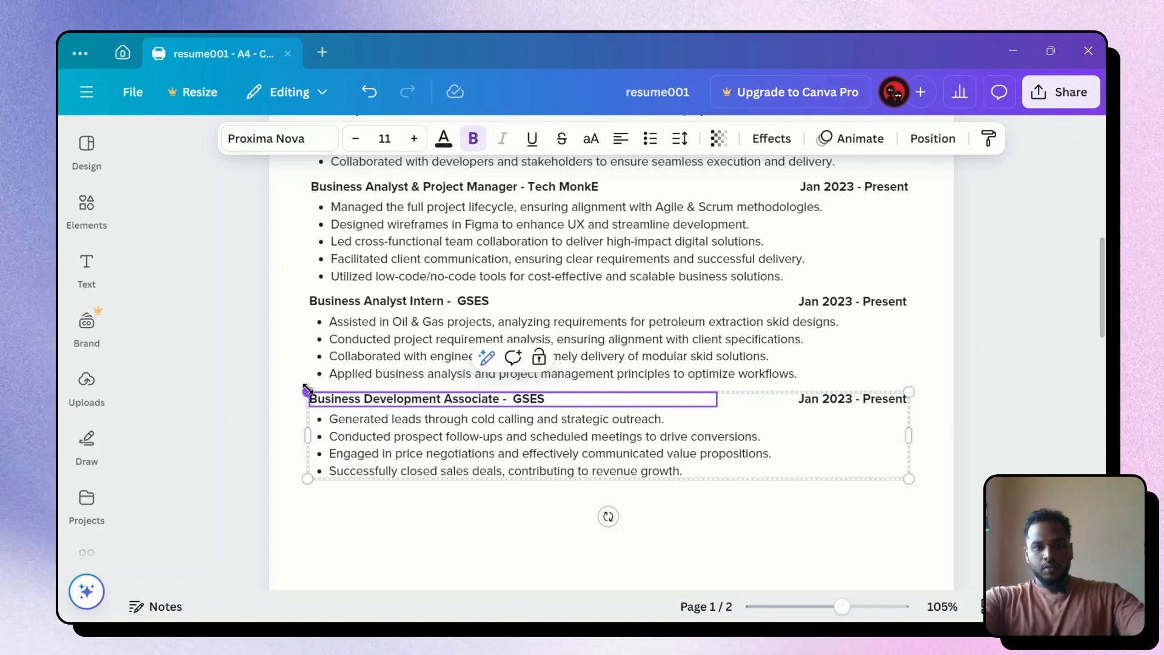
key(alt+Tab)
click(373, 397)
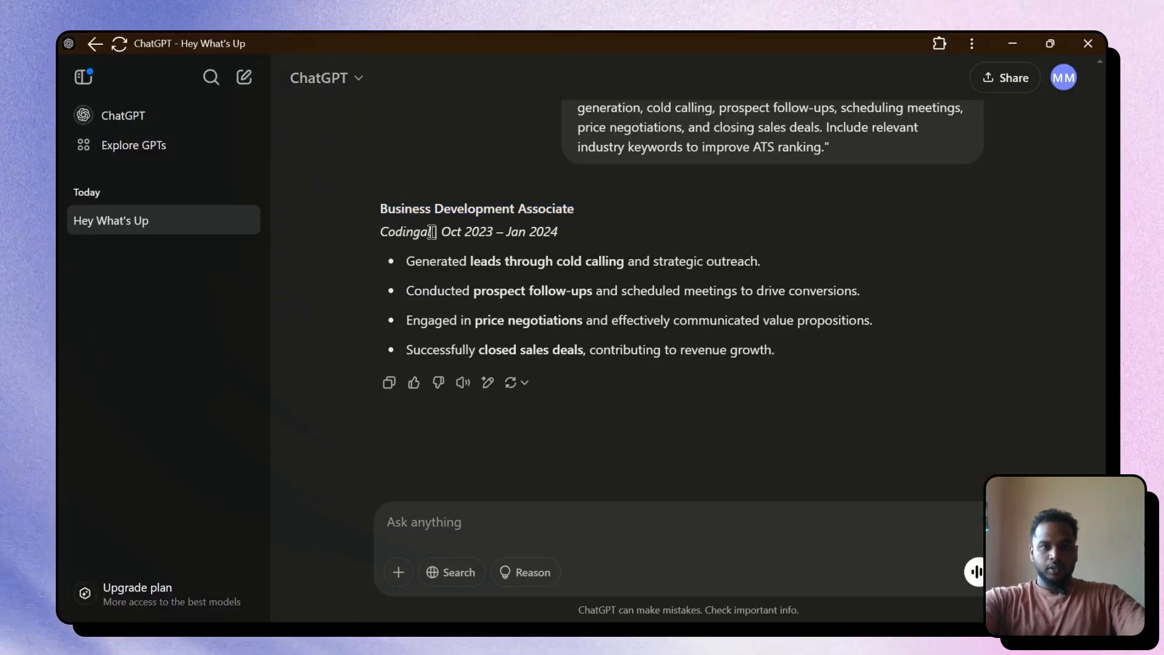
Replace GSES in the last heading with the company name Codingal
drag(432, 232, 377, 231)
key(alt+Tab)
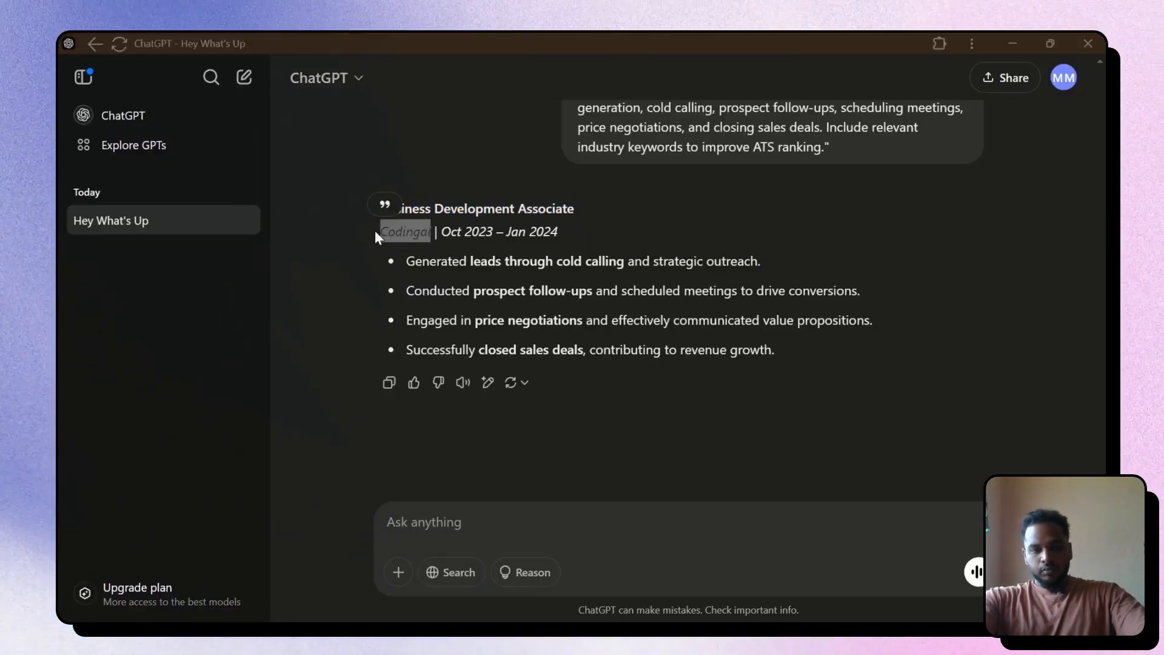
double_click(531, 399)
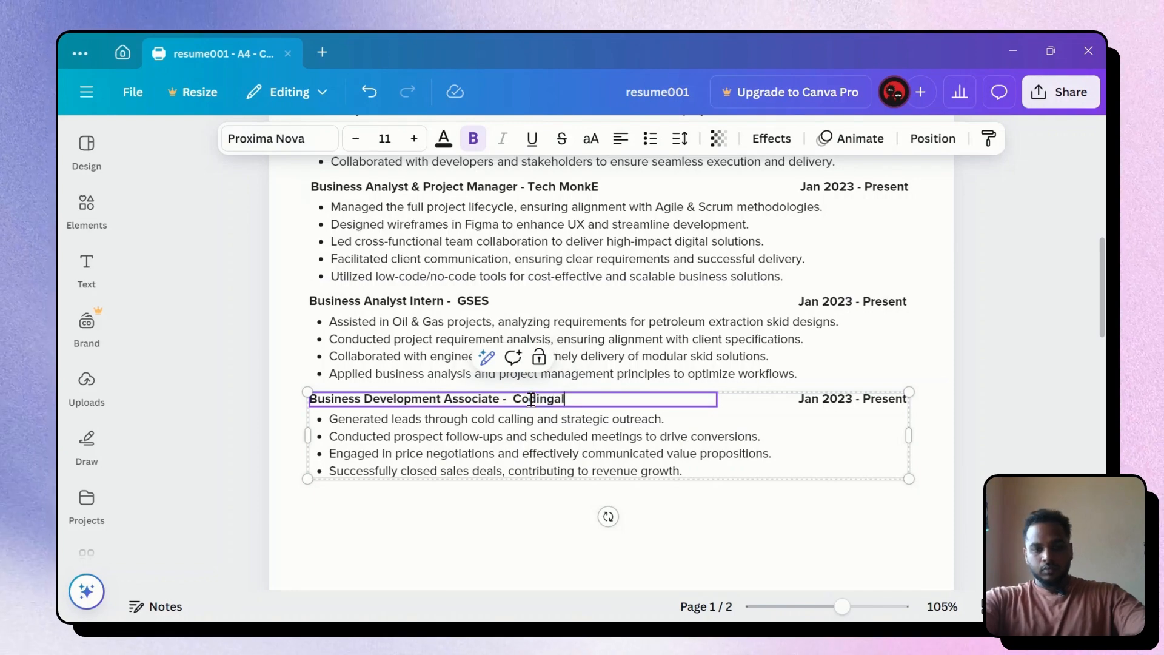
click(972, 393)
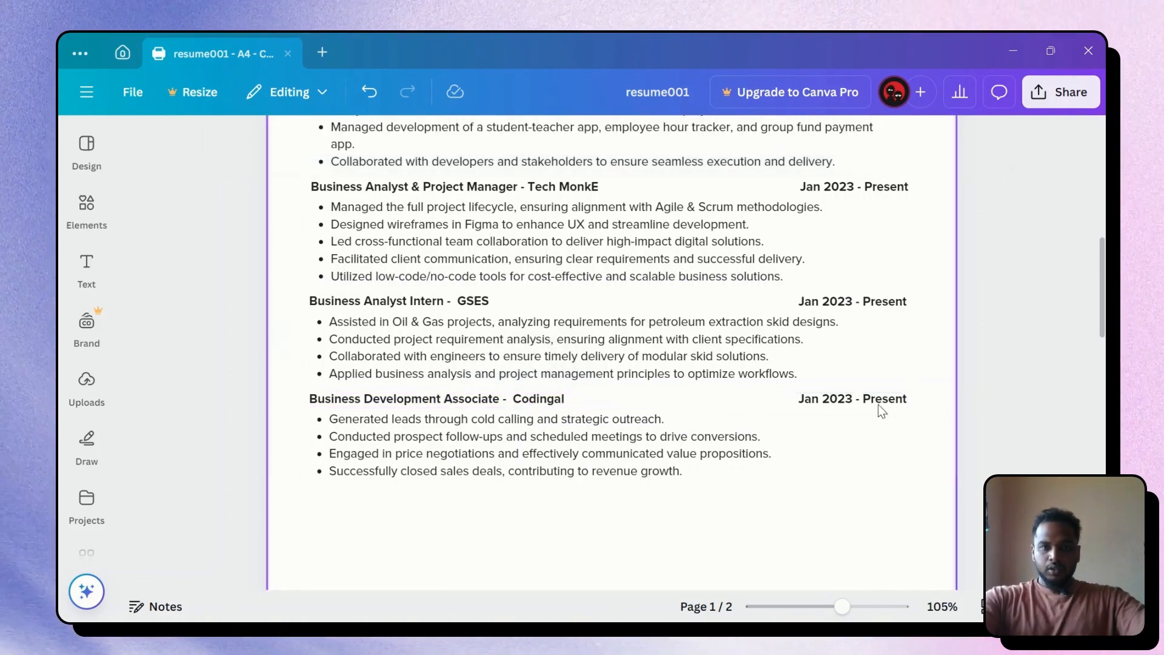
scroll(611, 332, down, 3)
scroll(617, 369, up, 15)
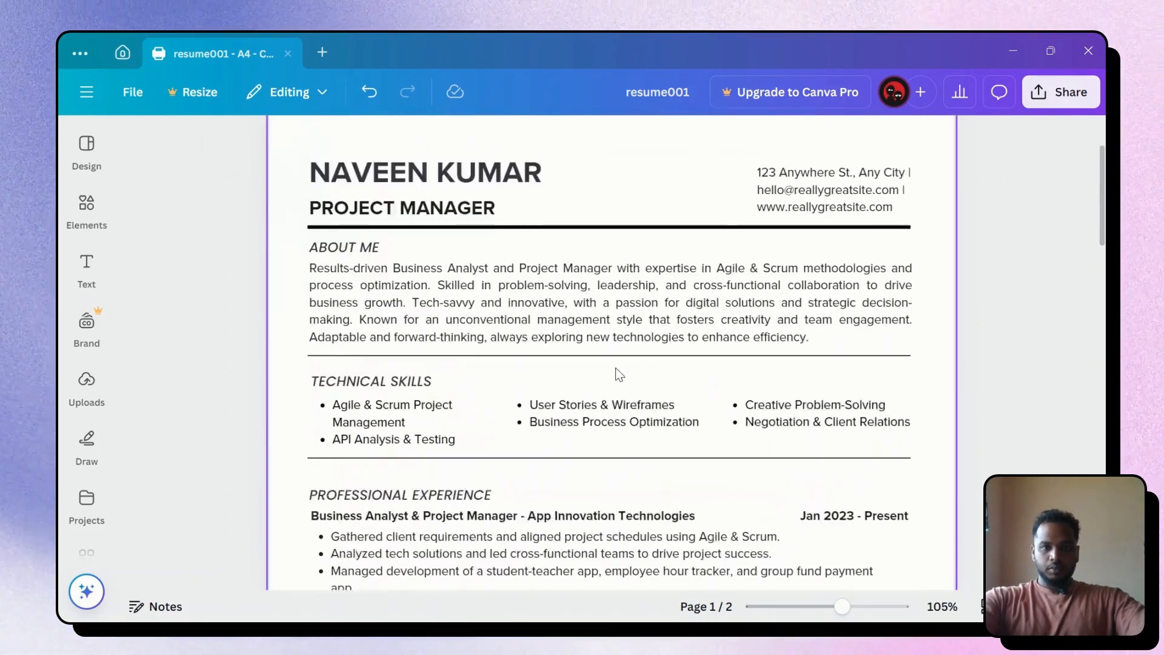
Move the divider line from under Technical Skills to just below the Codingal entry
scroll(606, 394, down, 3)
click(628, 346)
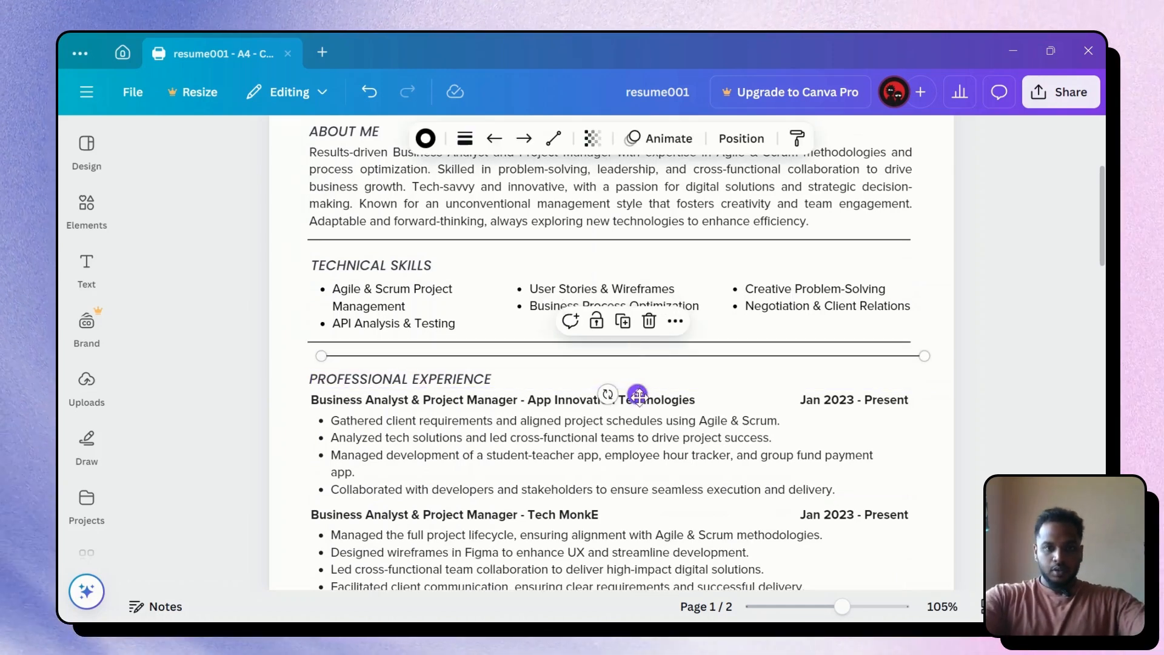
drag(636, 395, 619, 449)
key(Down)
key(Down)
key(Down)
key(Down)
key(Down)
key(Down)
key(Down)
key(Down)
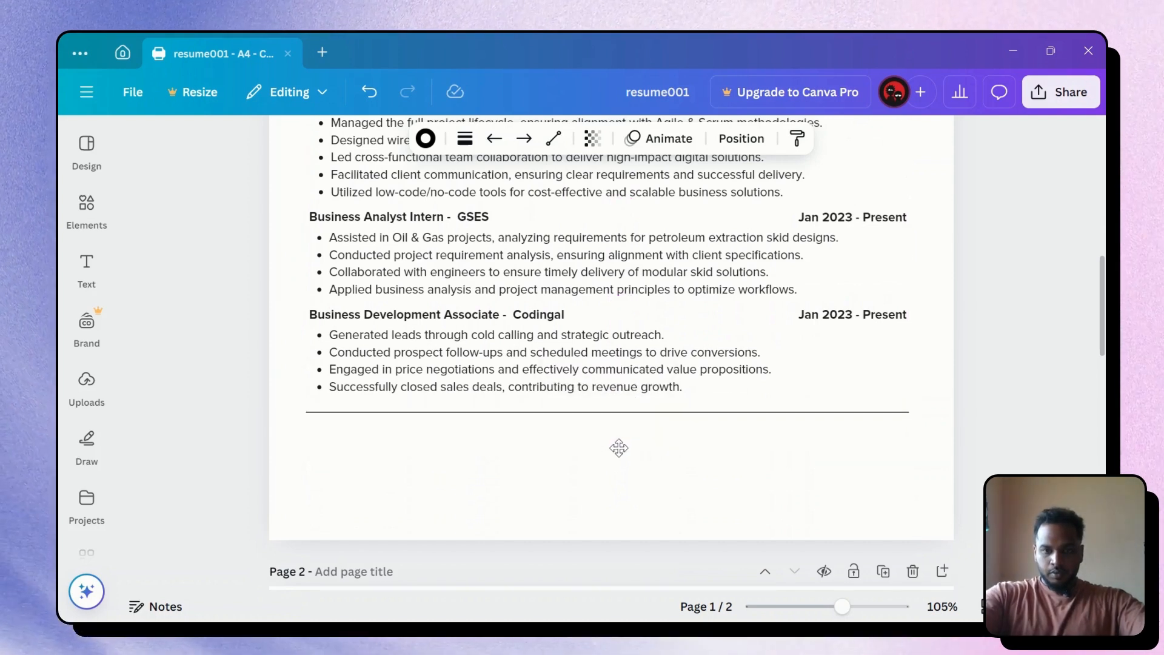
click(974, 359)
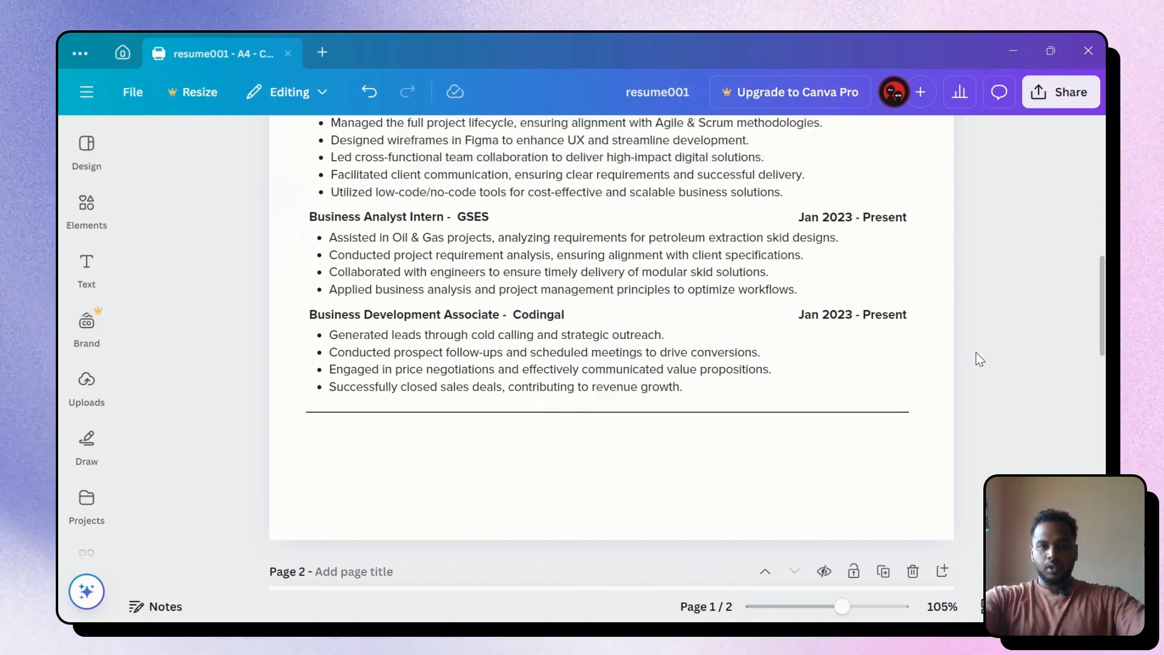
scroll(928, 378, down, 3)
Resend the 4. Education prompt to ChatGPT and copy its BBA Computer Applications reply
key(alt+Tab)
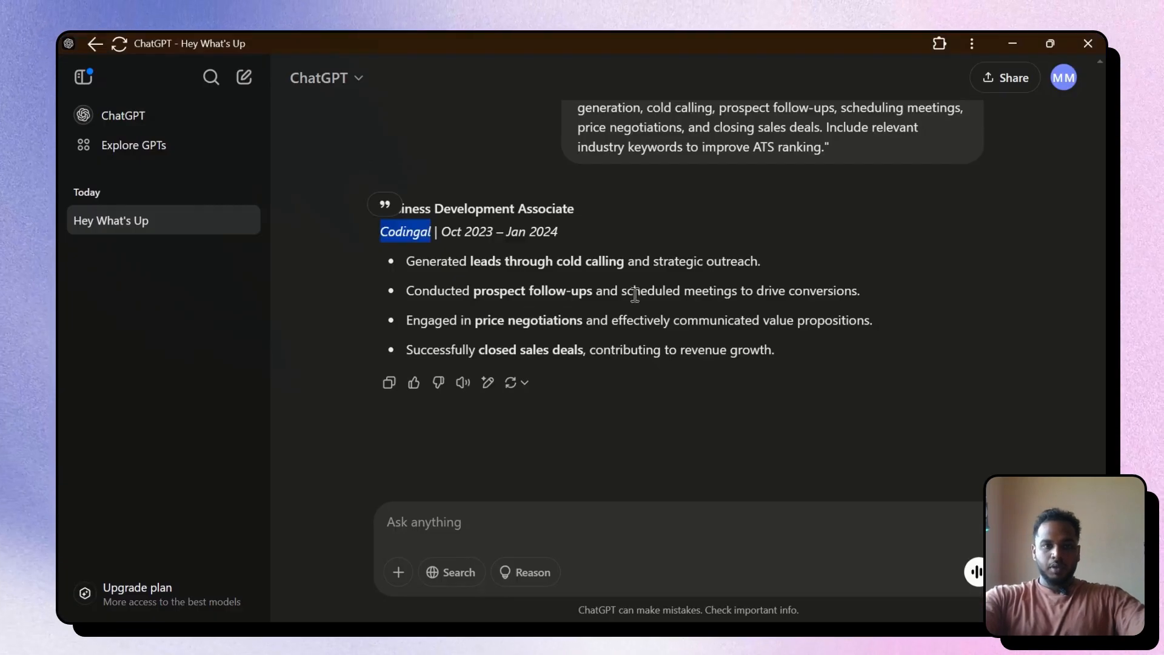
scroll(628, 288, up, 10)
scroll(625, 279, down, 20)
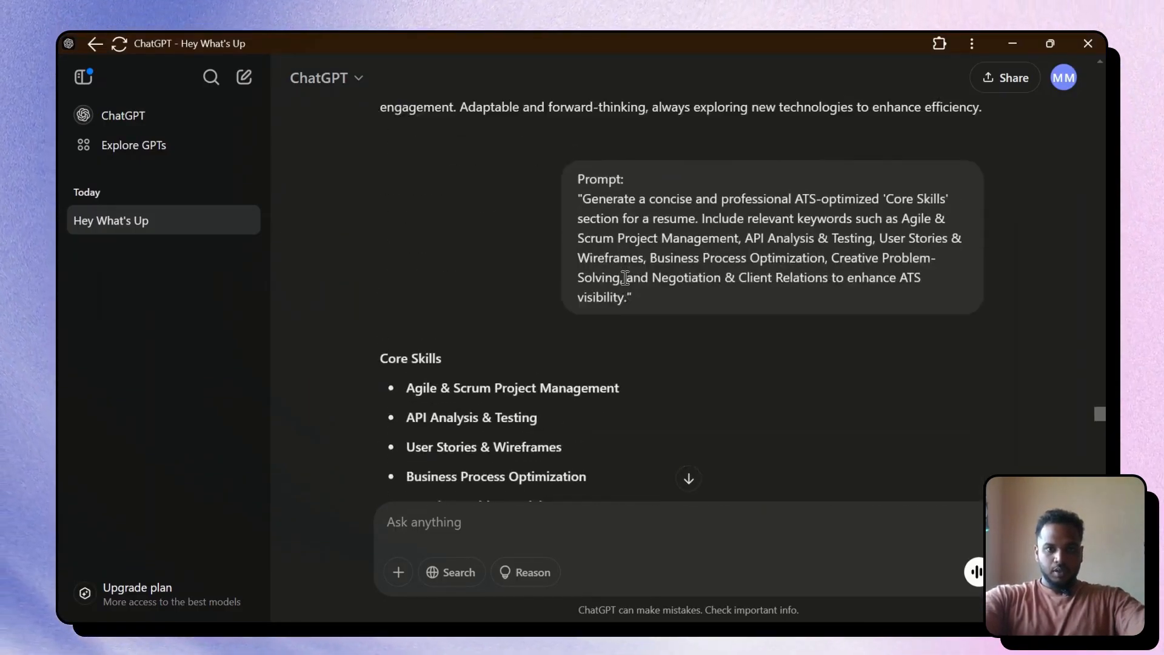
scroll(625, 278, up, 5)
scroll(625, 279, up, 8)
scroll(606, 291, down, 2)
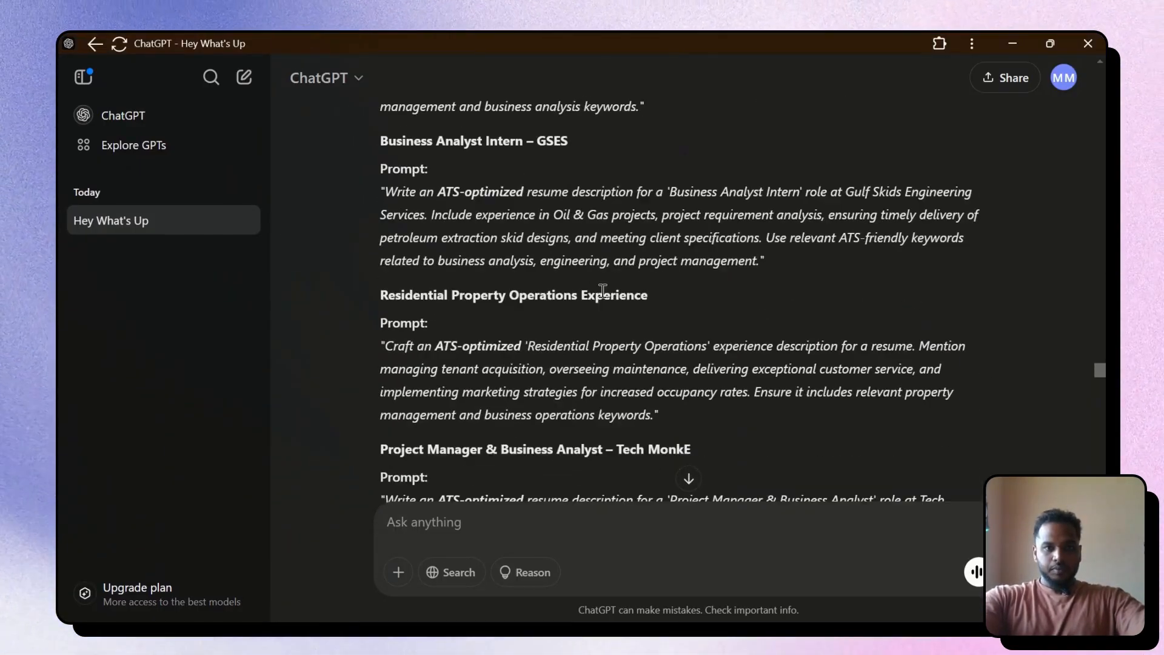
scroll(594, 300, up, 7)
scroll(558, 310, up, 4)
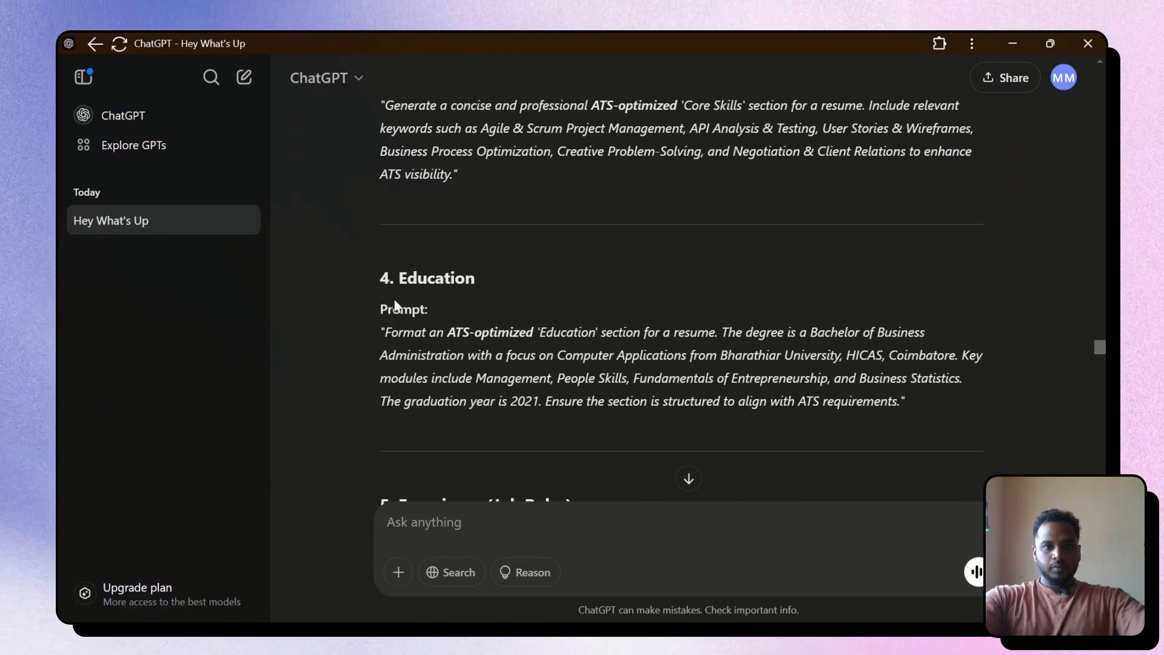
drag(380, 274, 956, 423)
key(ctrl+c)
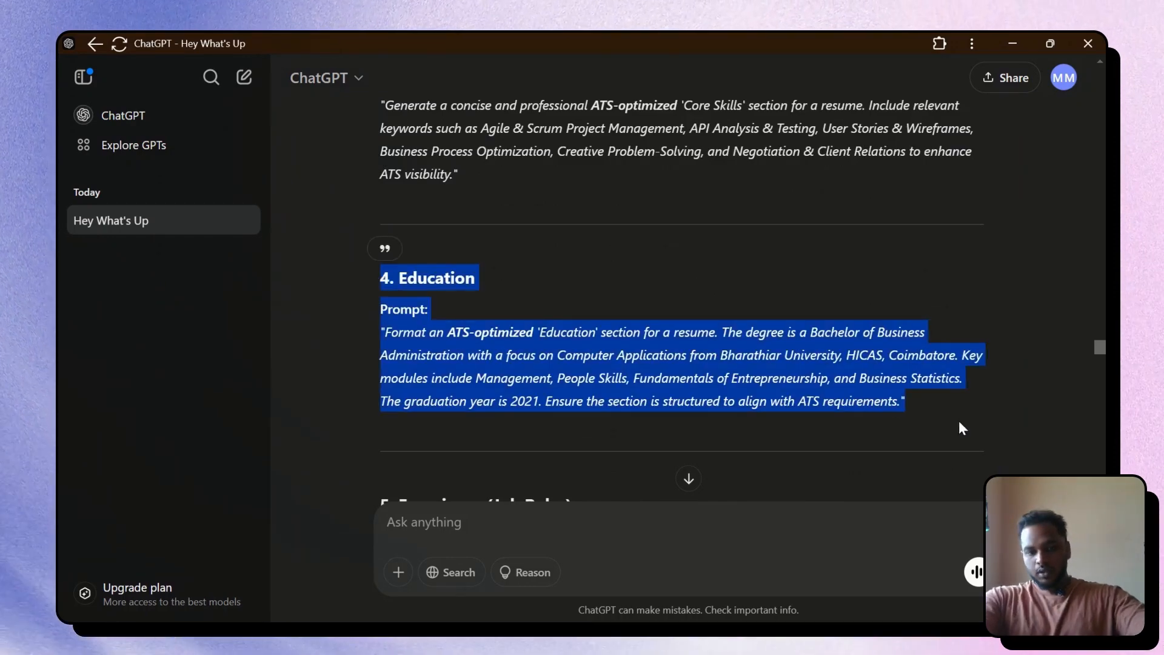
click(683, 513)
key(ctrl+v)
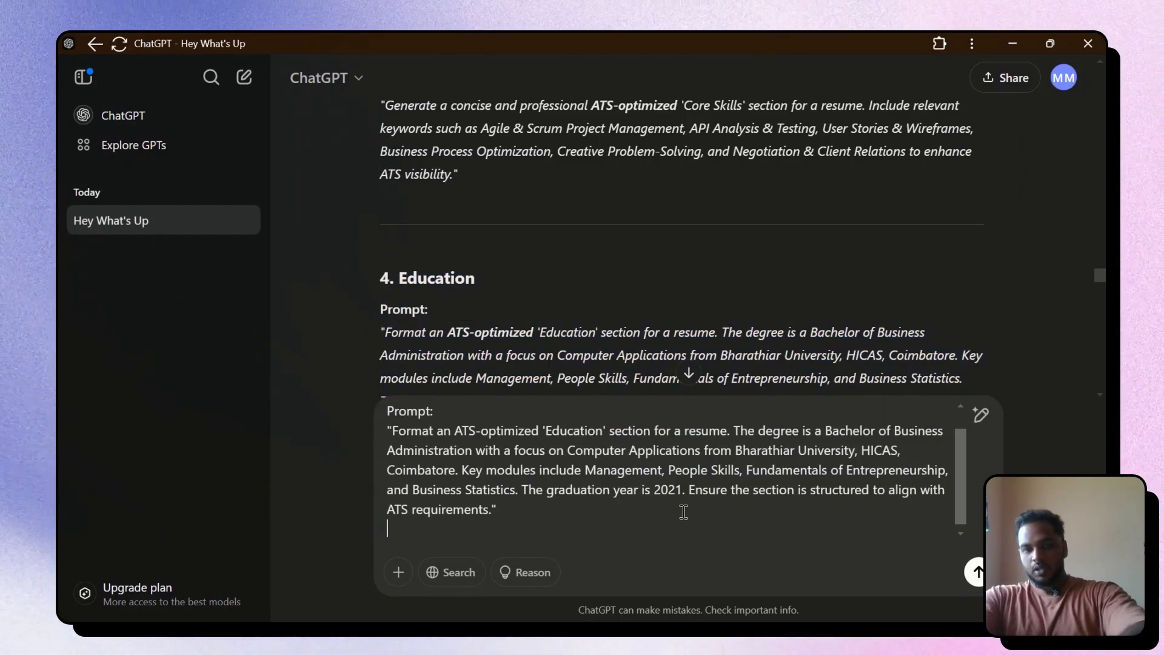
key(Return)
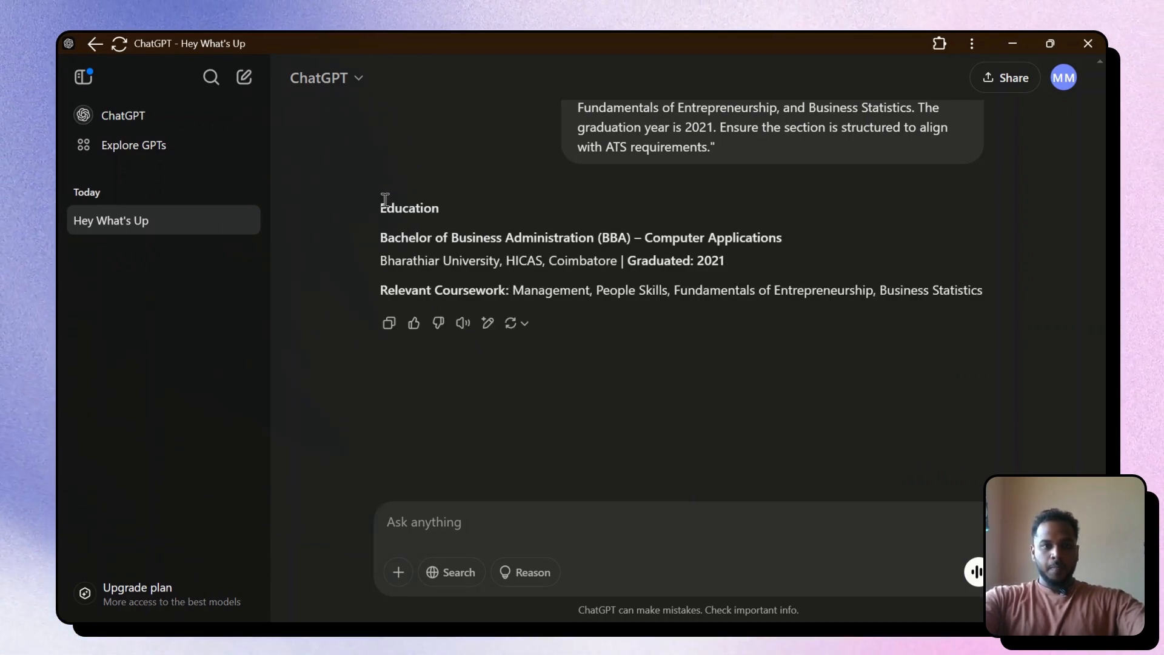
drag(381, 209, 915, 287)
key(ctrl+c)
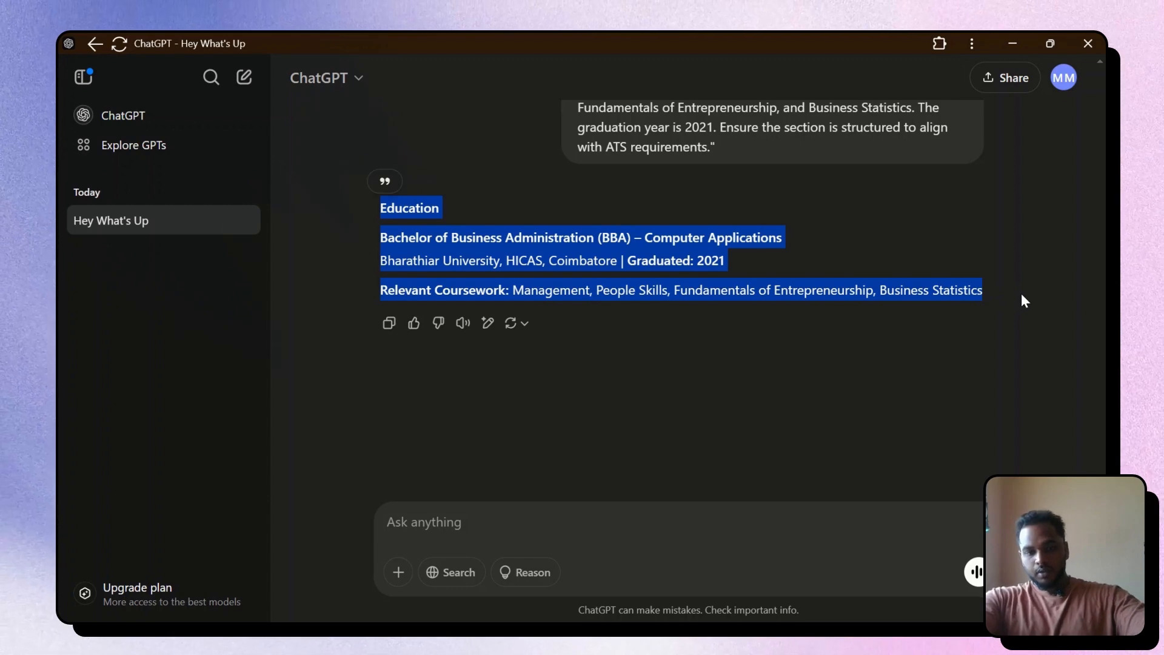
key(alt+Tab)
Duplicate the Codingal entry and place the copy below the divider
scroll(667, 310, up, 3)
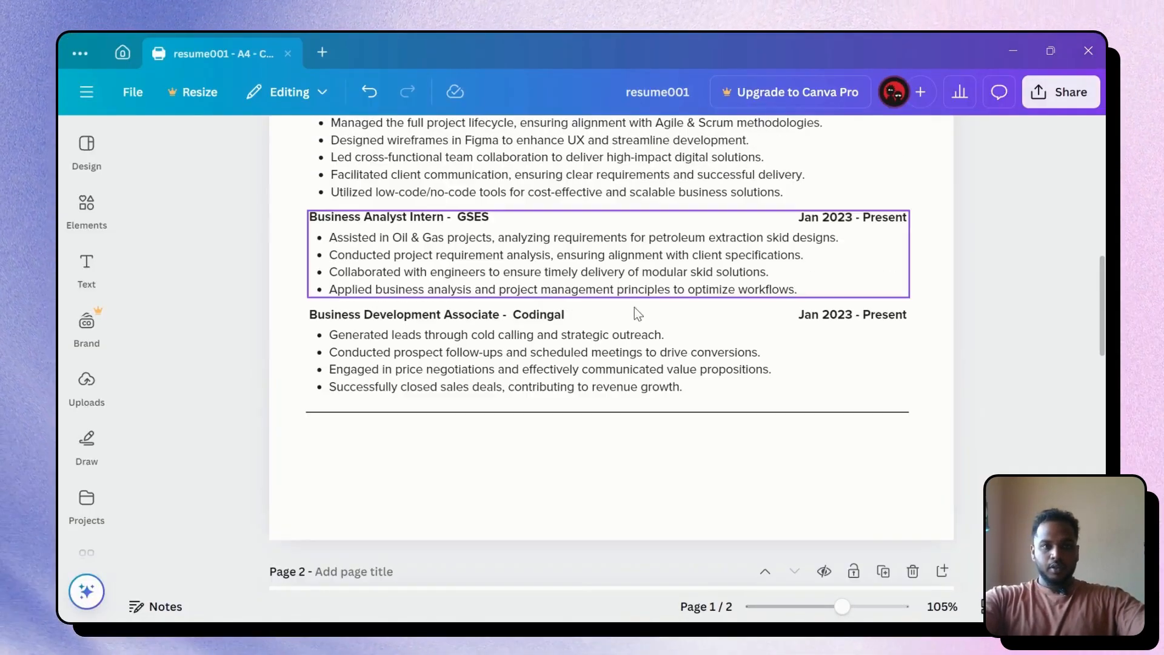
click(510, 380)
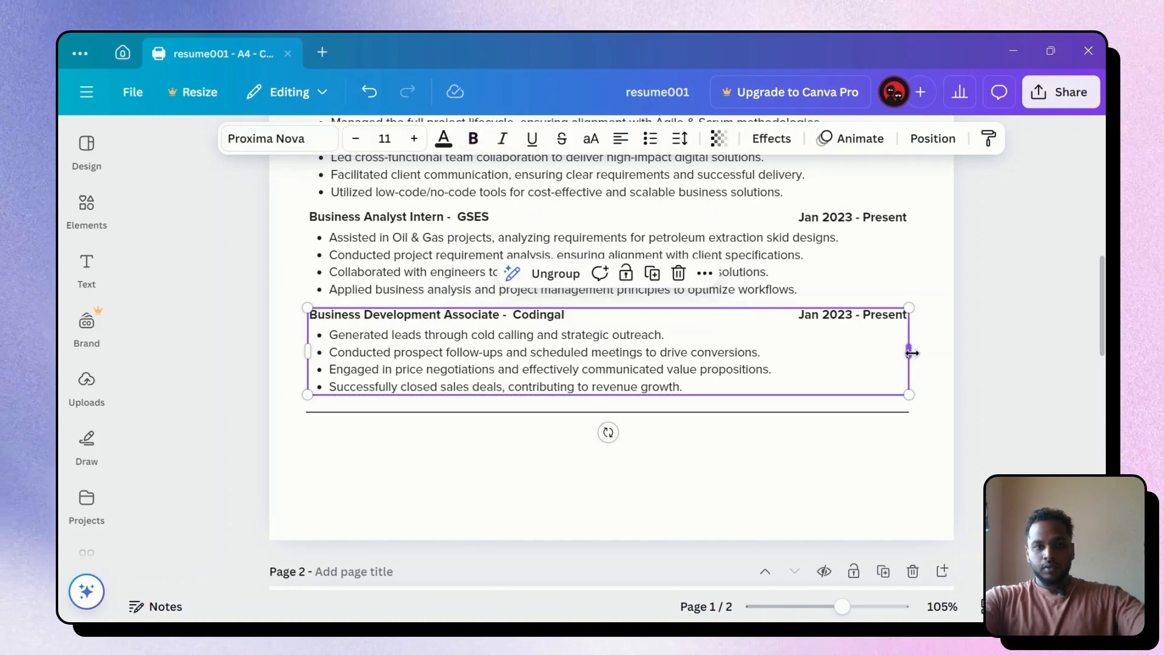
key(ctrl+d)
drag(660, 377, 662, 472)
Paste the education details over the copy's bullets, removing the empty bullet and Education label
click(662, 476)
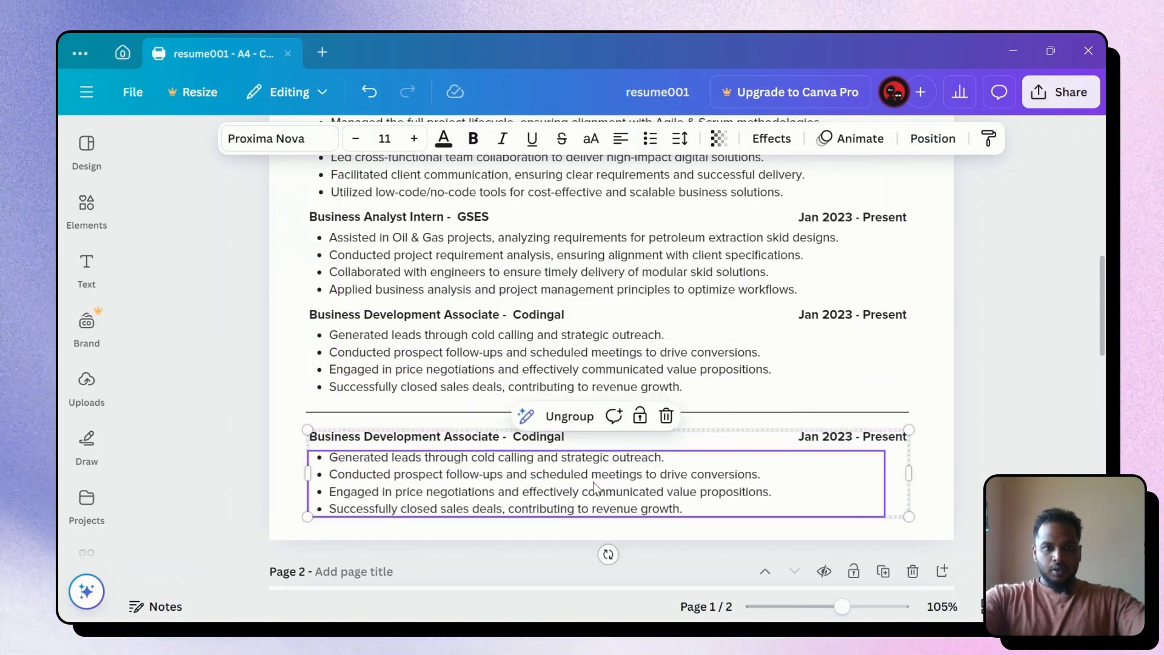
click(595, 482)
key(ctrl+v)
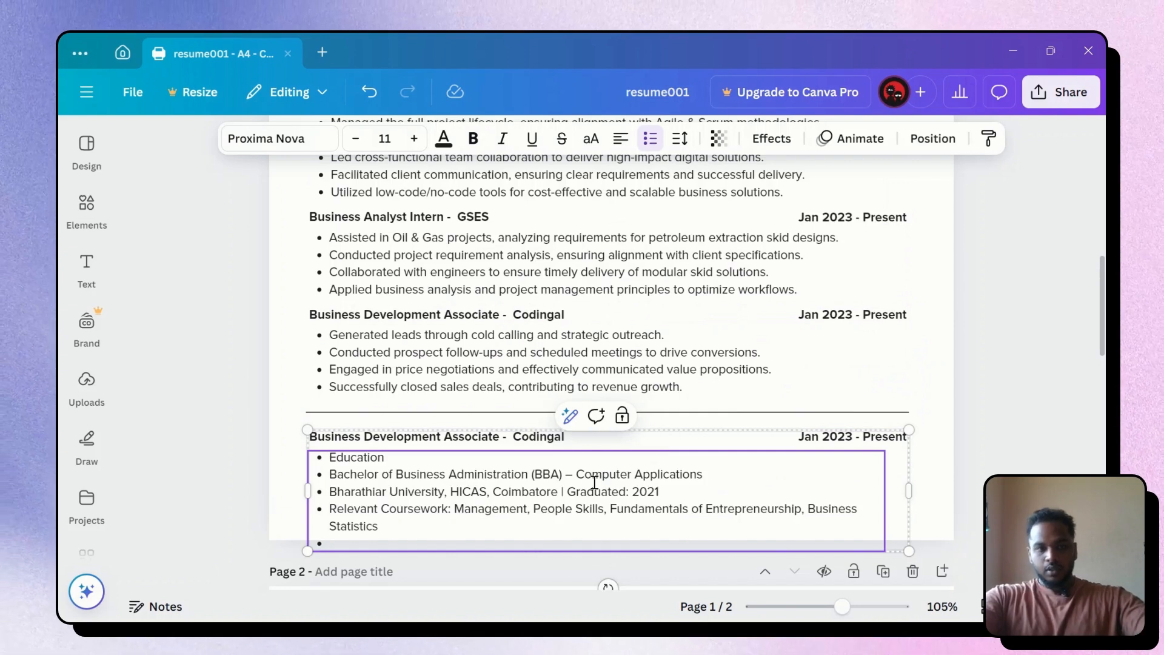
key(BackSpace)
key(BackSpace)
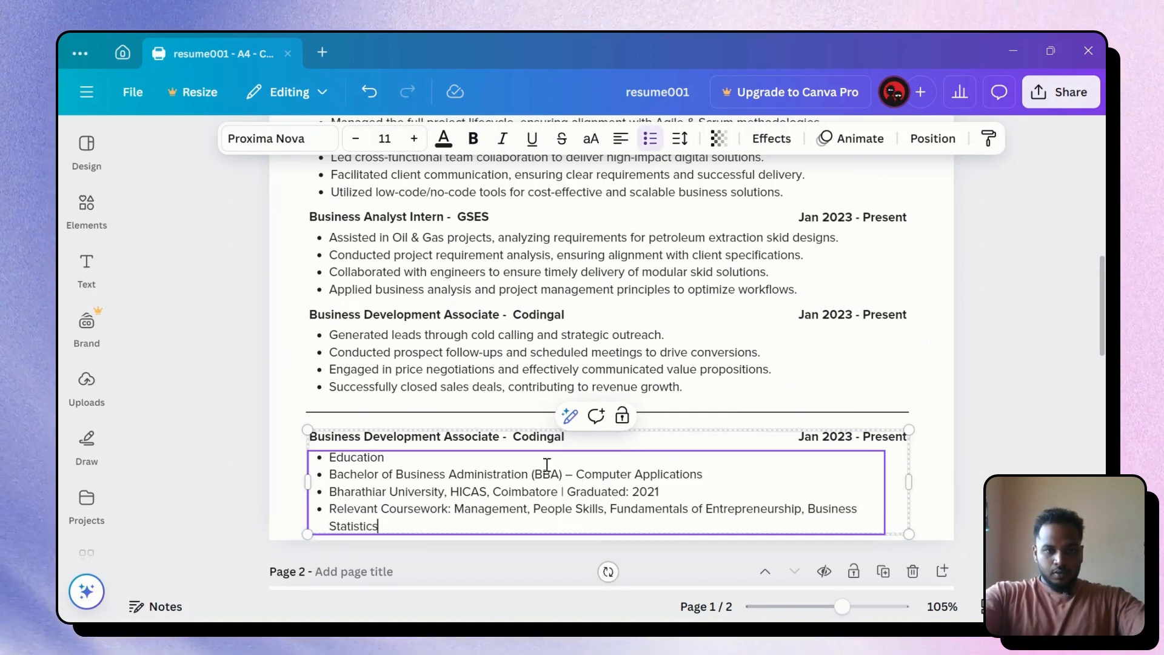
drag(408, 459, 371, 454)
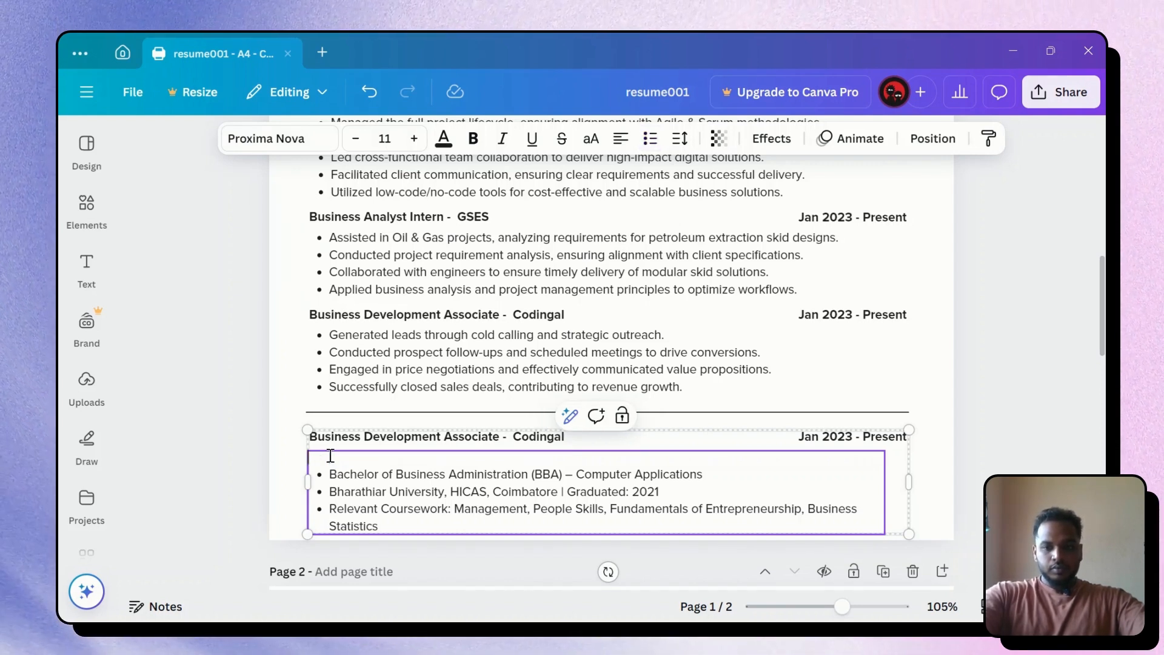
key(Delete)
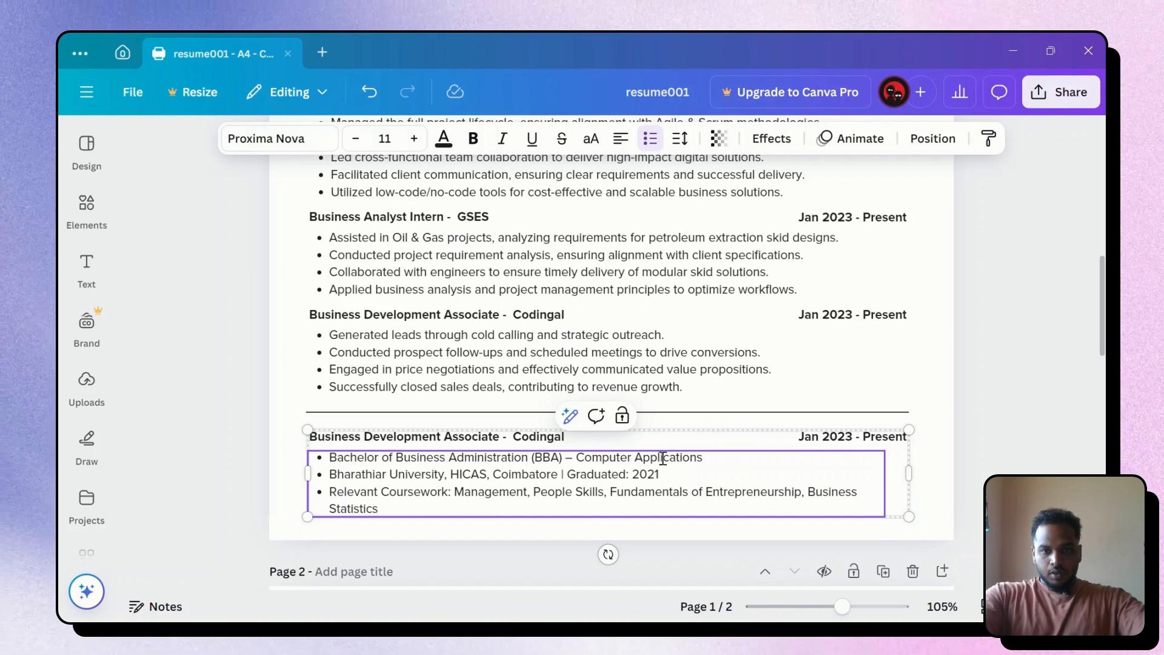
Move the BBA – Computer Applications line into the heading, replacing the Codingal title
drag(633, 457, 327, 455)
key(ctrl+c)
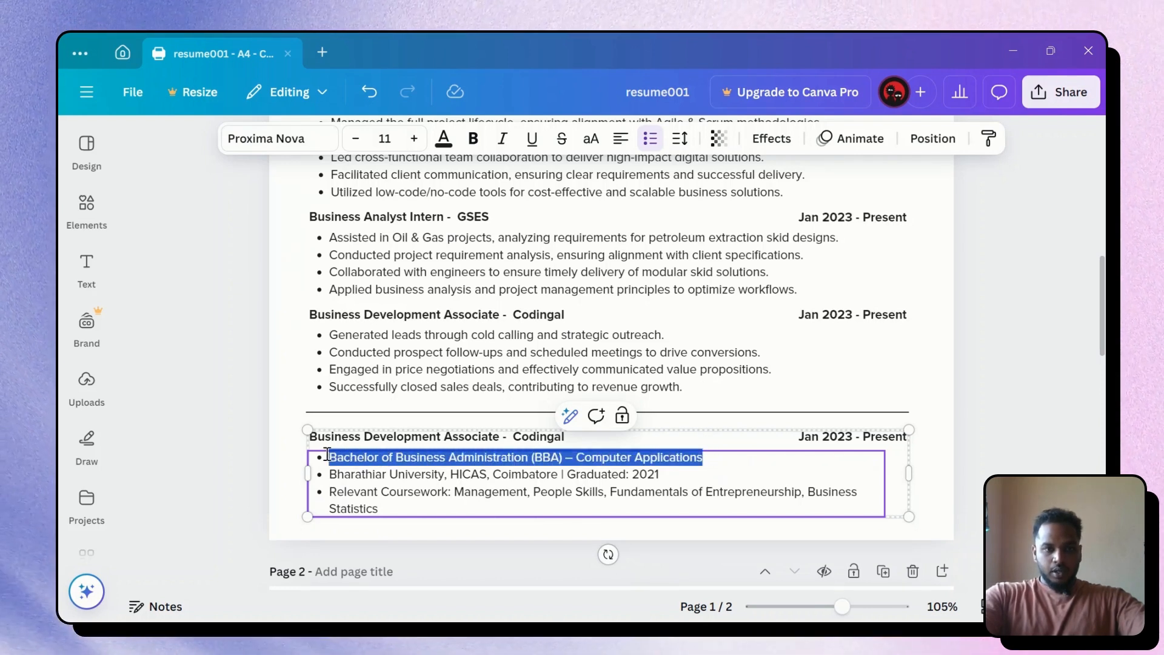
key(Delete)
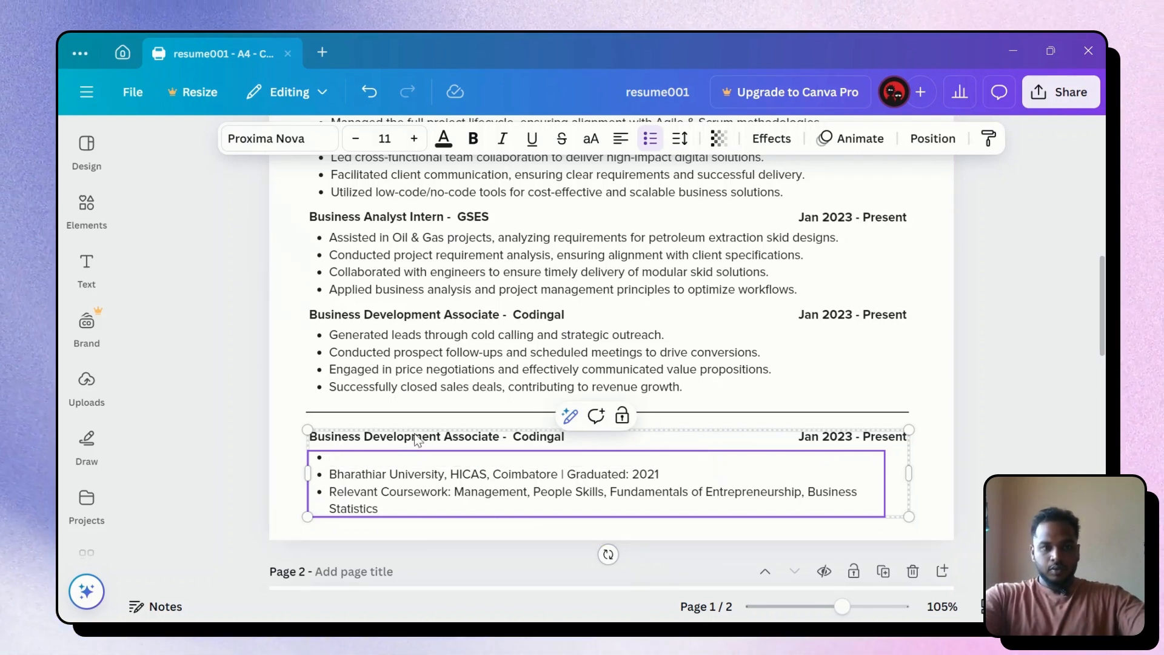
double_click(416, 434)
key(ctrl+v)
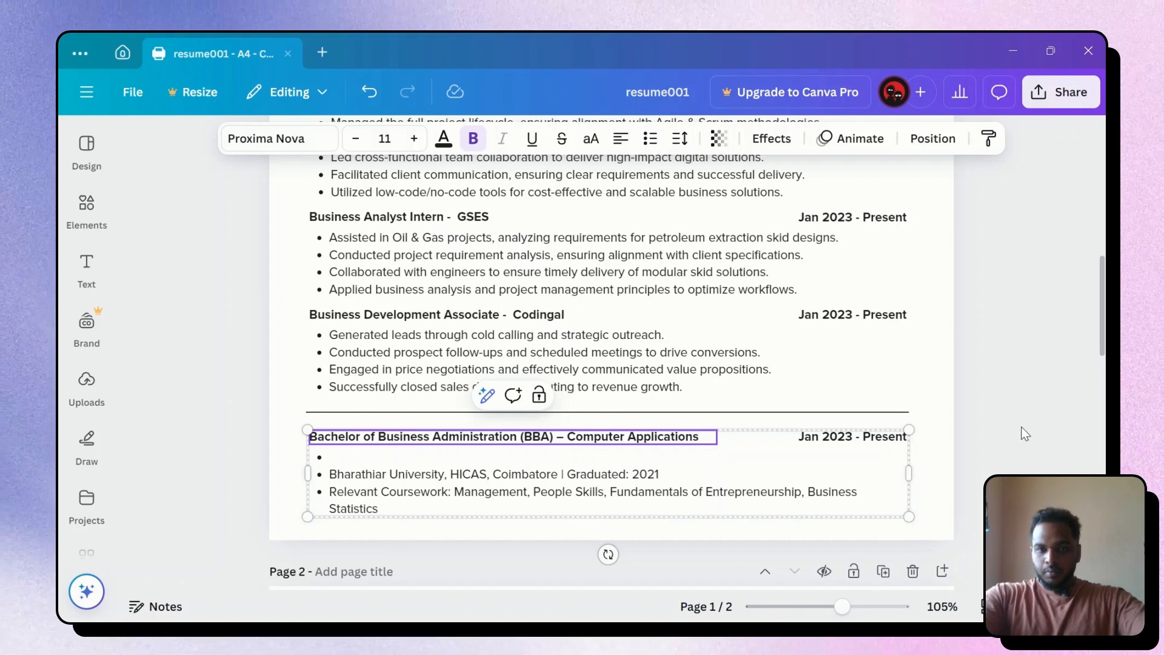
click(1025, 433)
Remove the bullets from the university line and the Relevant Coursework line
click(348, 465)
click(345, 458)
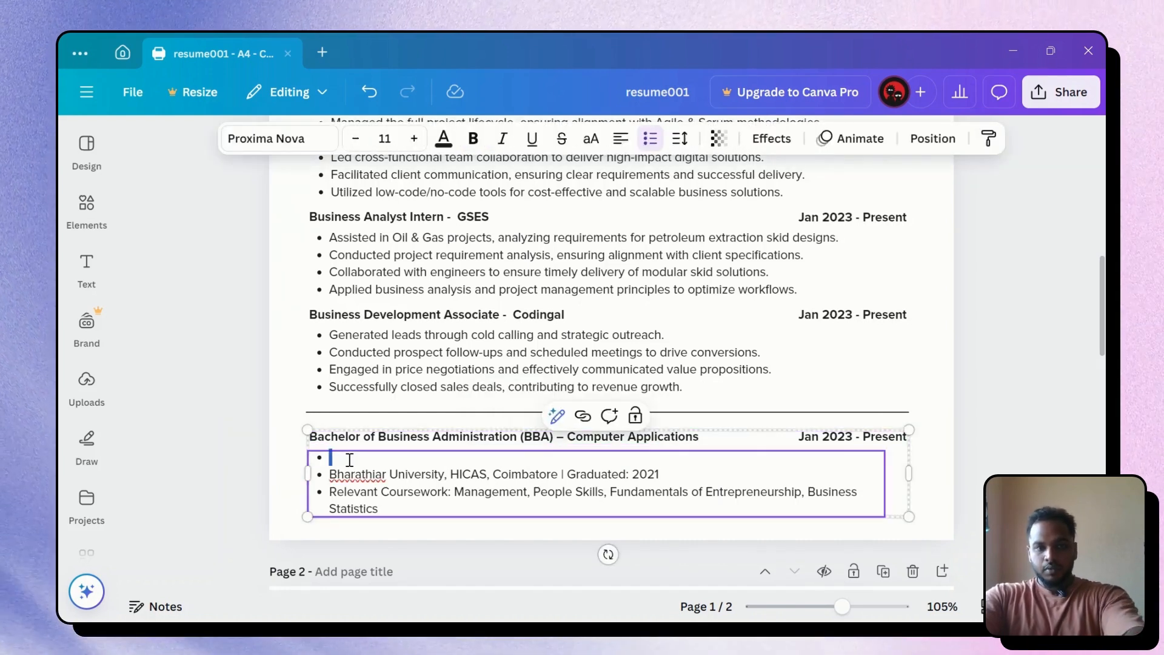
key(Delete)
click(845, 554)
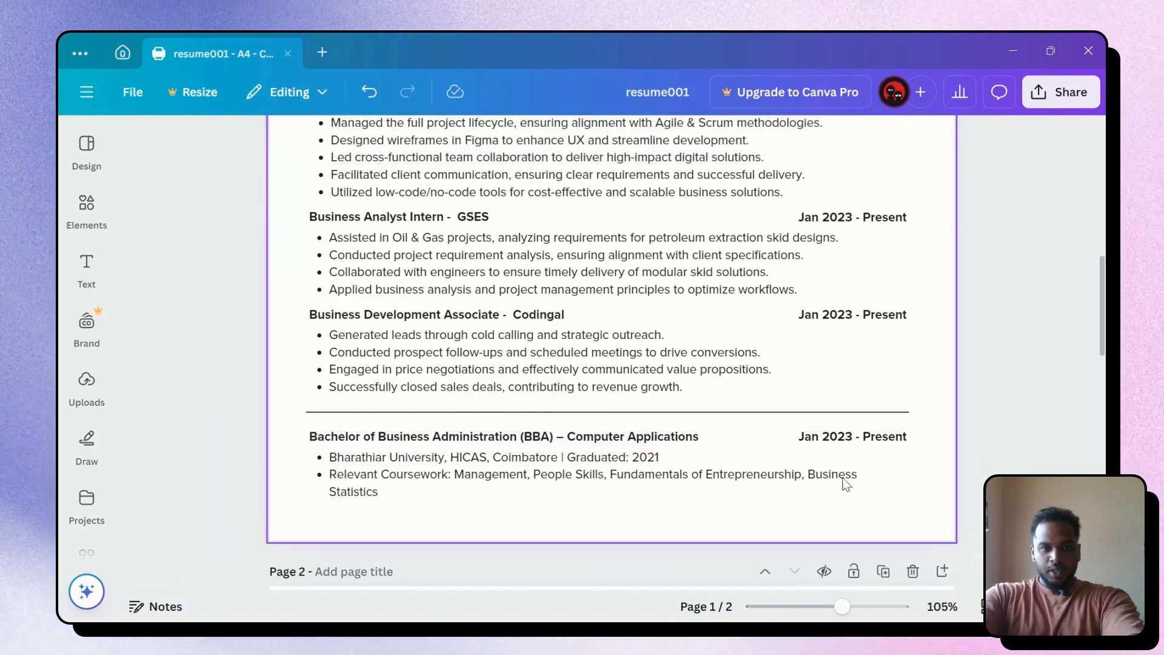
click(328, 462)
double_click(329, 459)
click(331, 456)
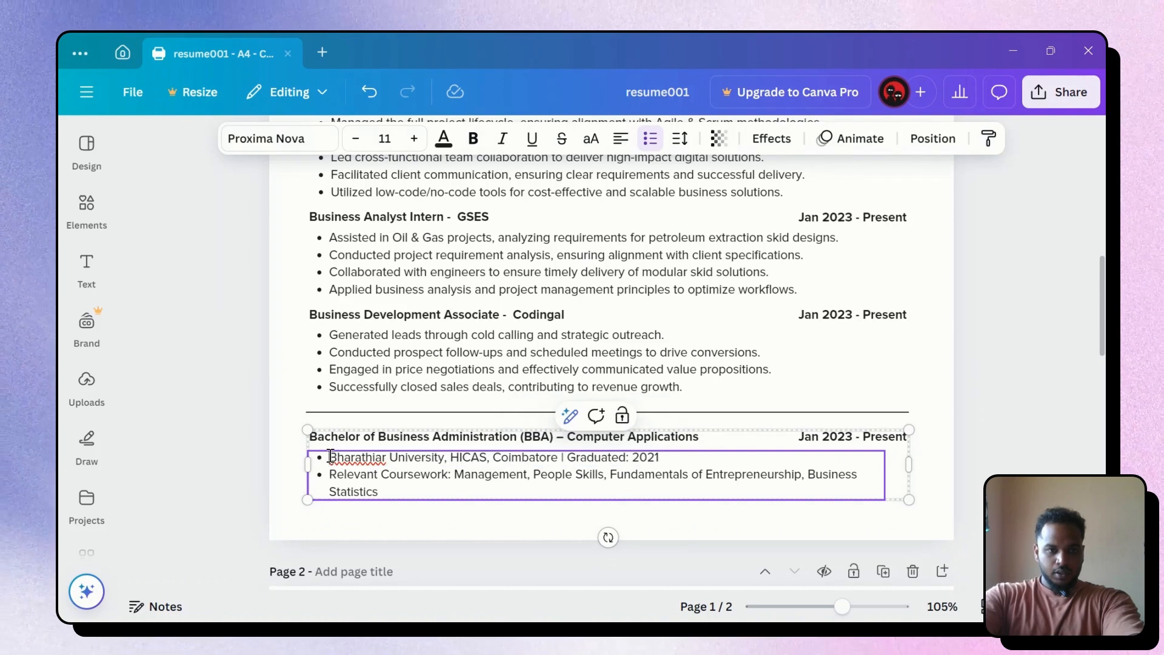
key(BackSpace)
click(327, 476)
key(BackSpace)
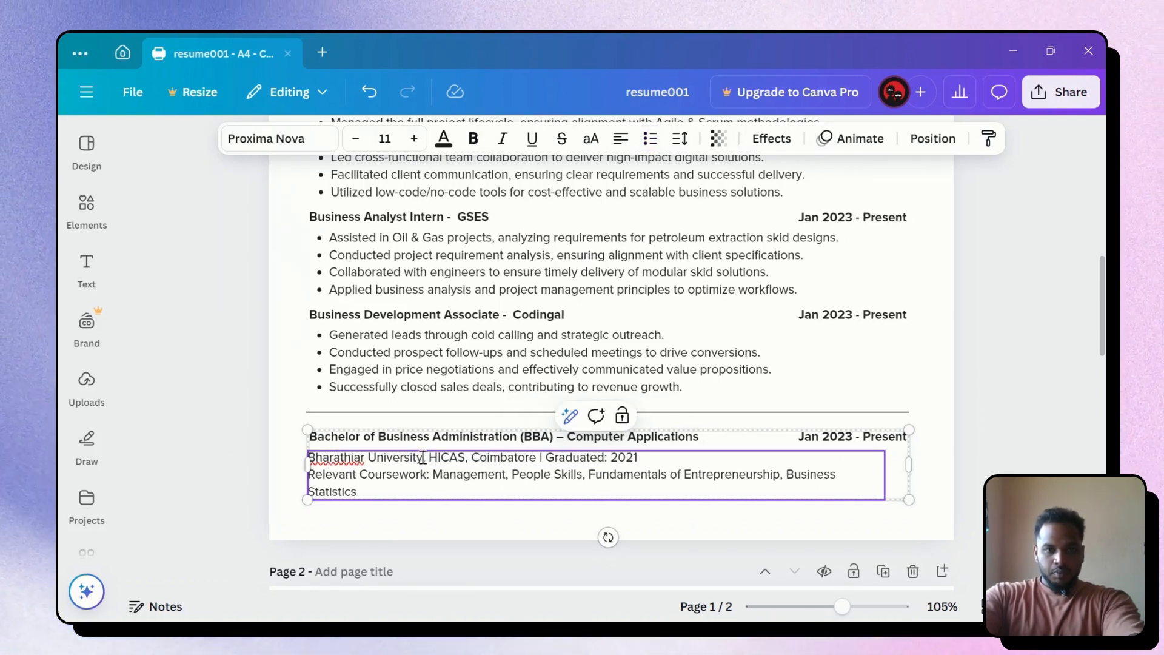
Make the Bharathiar University line bold and italic
drag(338, 456, 313, 451)
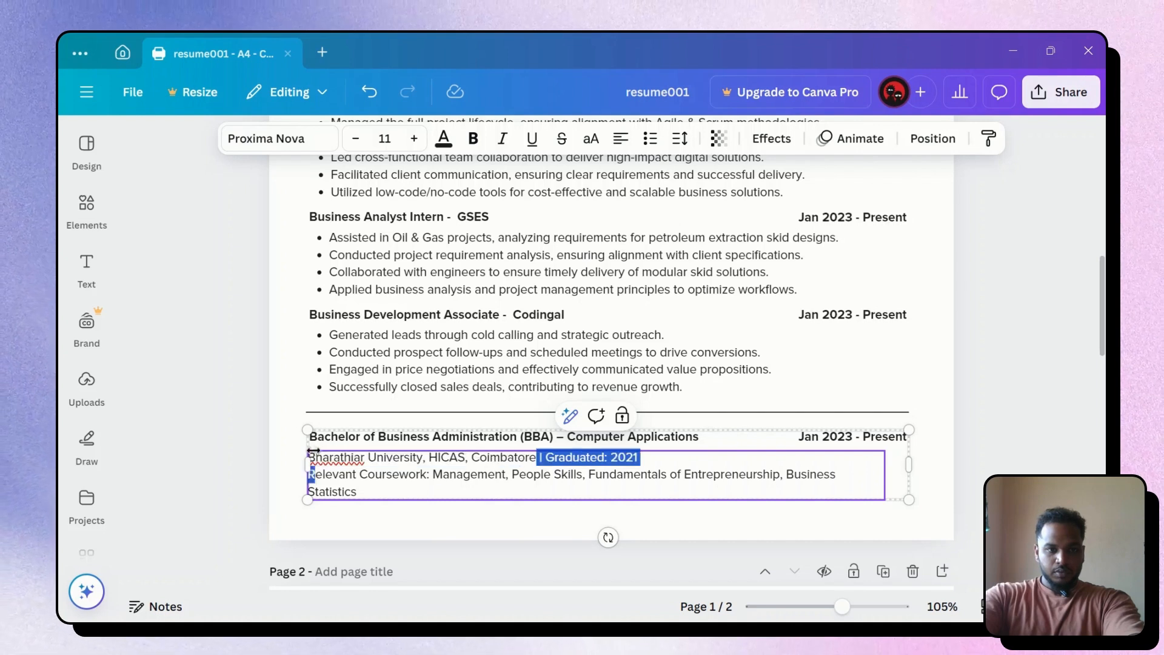
mouse_move(330, 454)
mouse_down()
mouse_move(312, 456)
mouse_move(330, 460)
mouse_up()
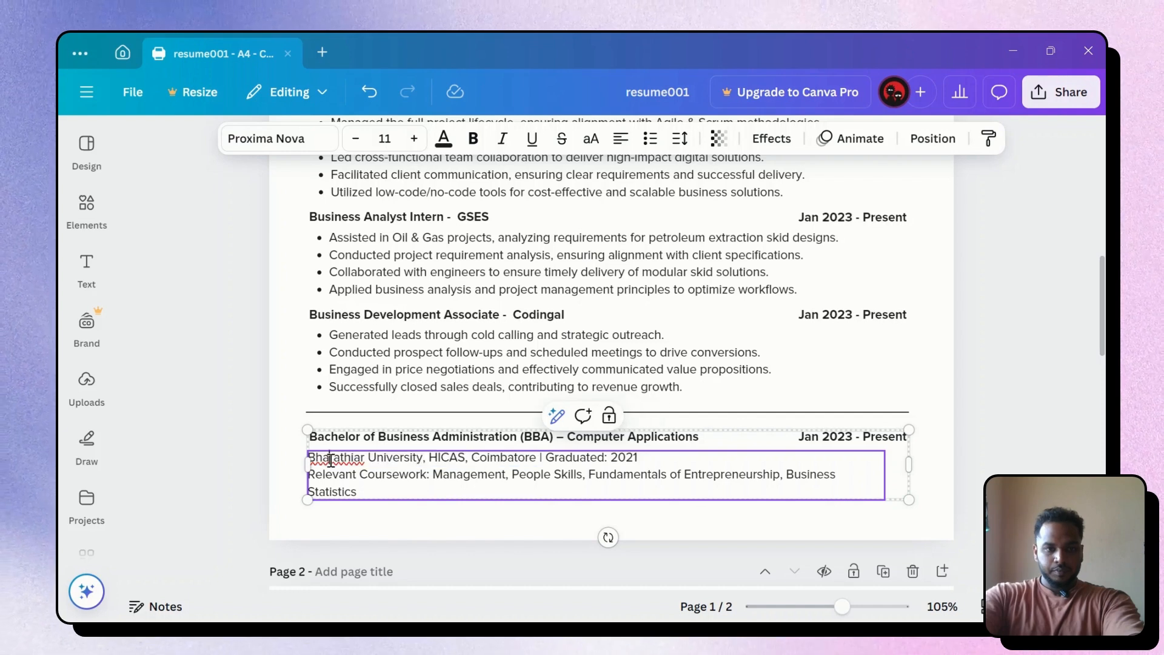
ctrl+scroll(316, 459, up, 5)
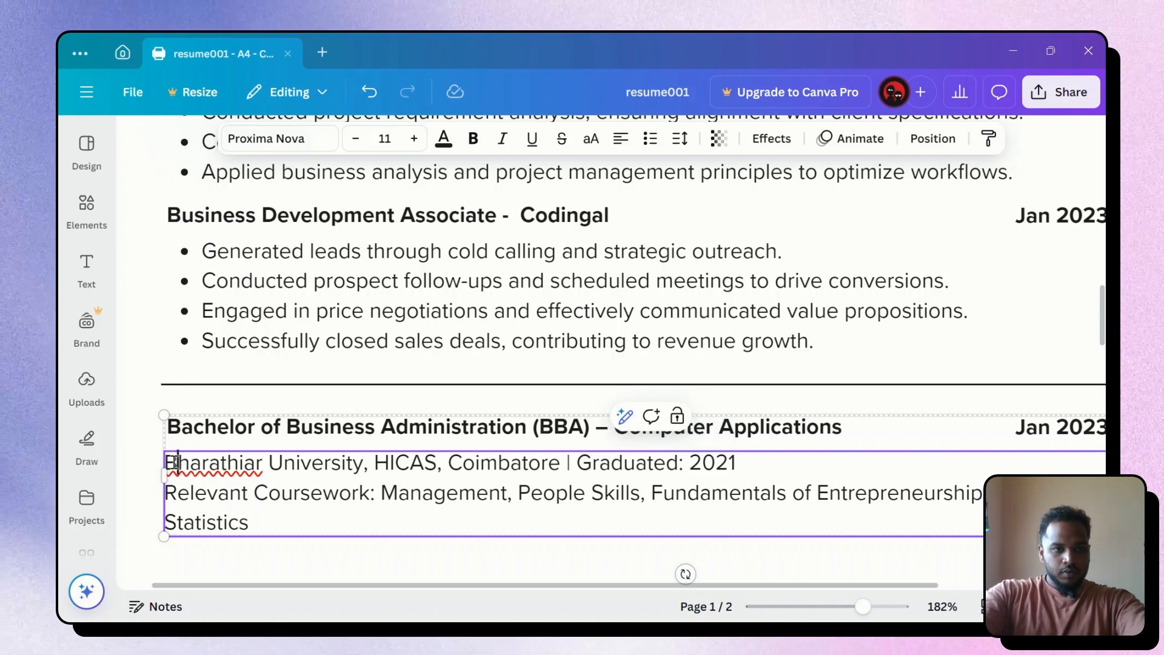
drag(214, 465, 561, 454)
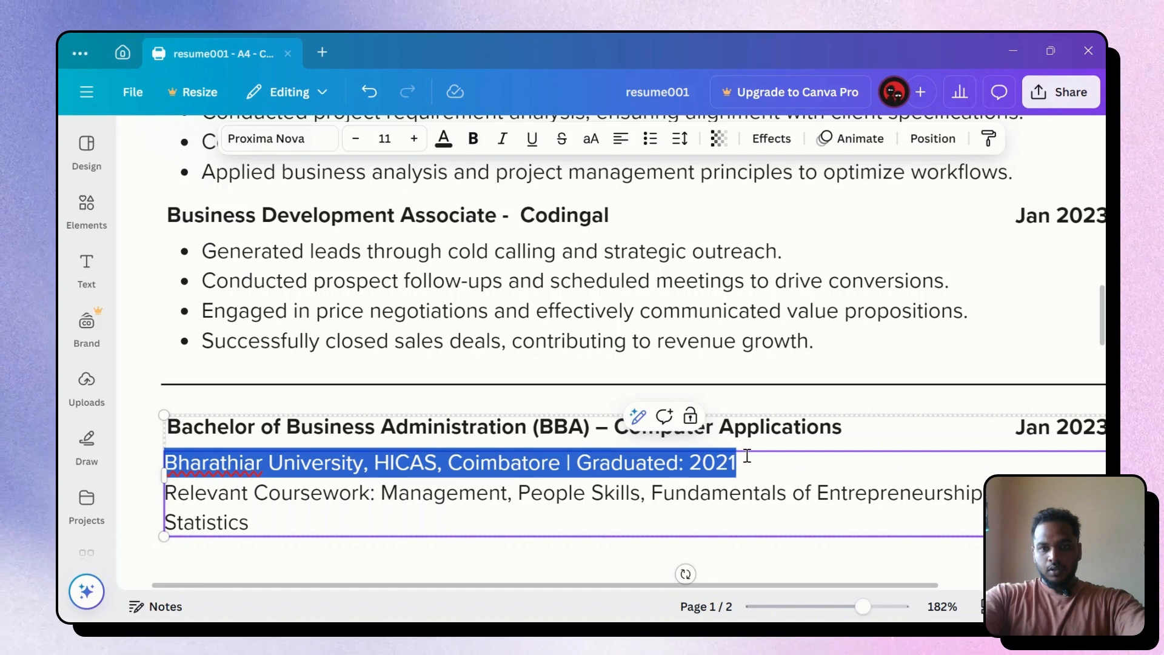
click(473, 138)
click(503, 139)
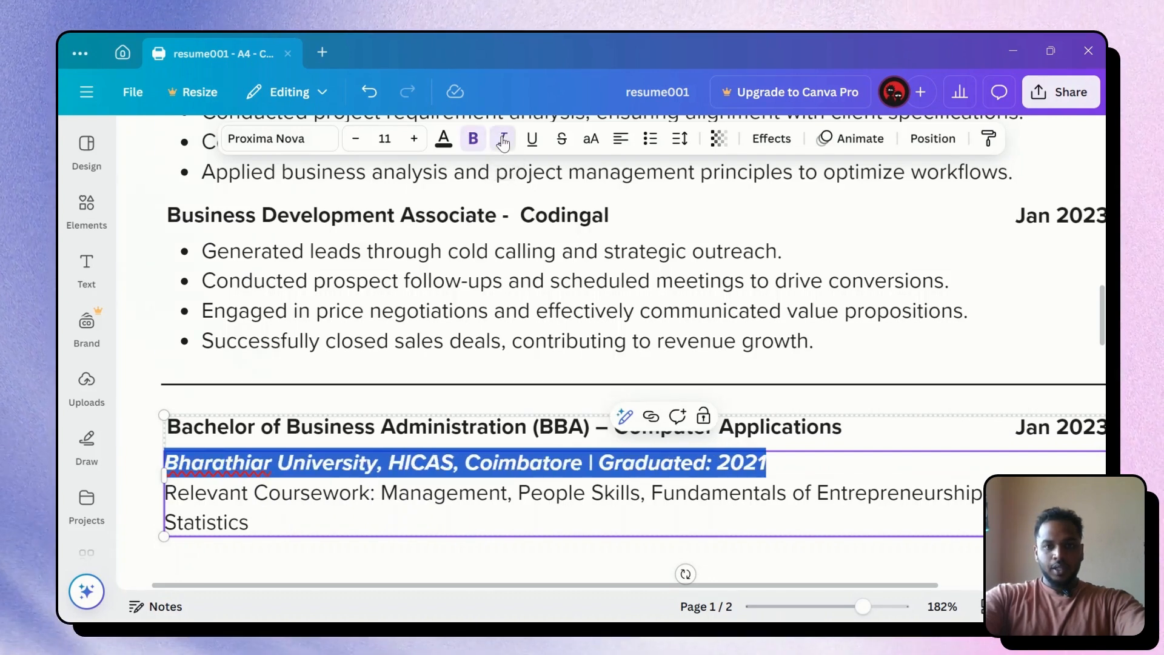
click(958, 403)
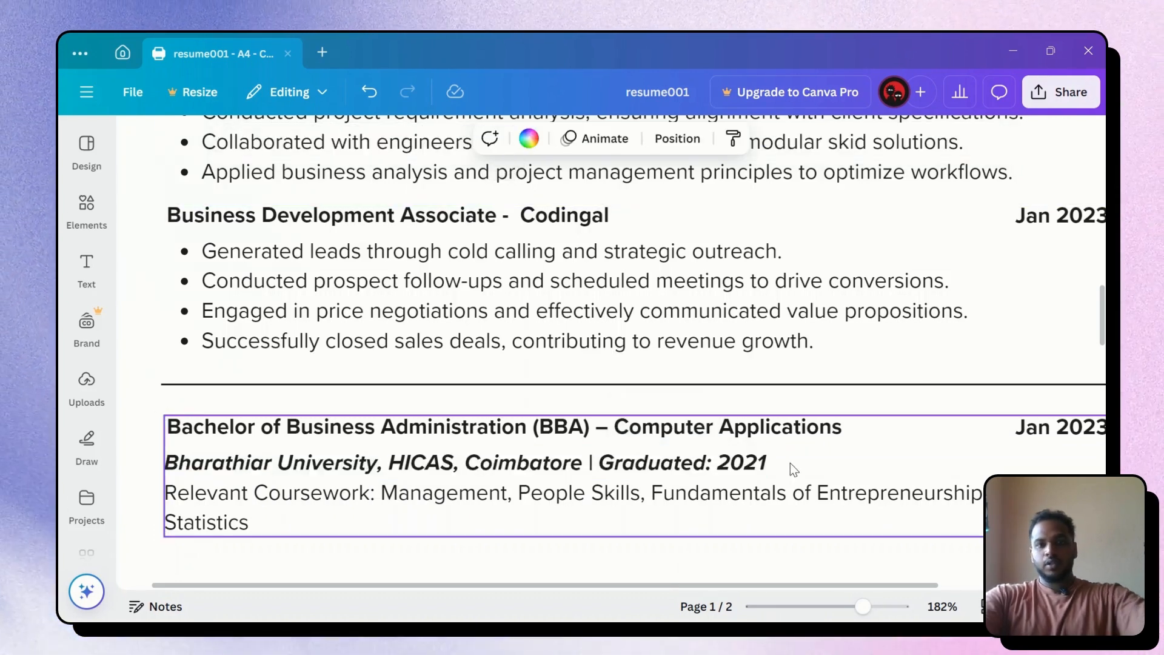
ctrl+scroll(791, 463, down, 3)
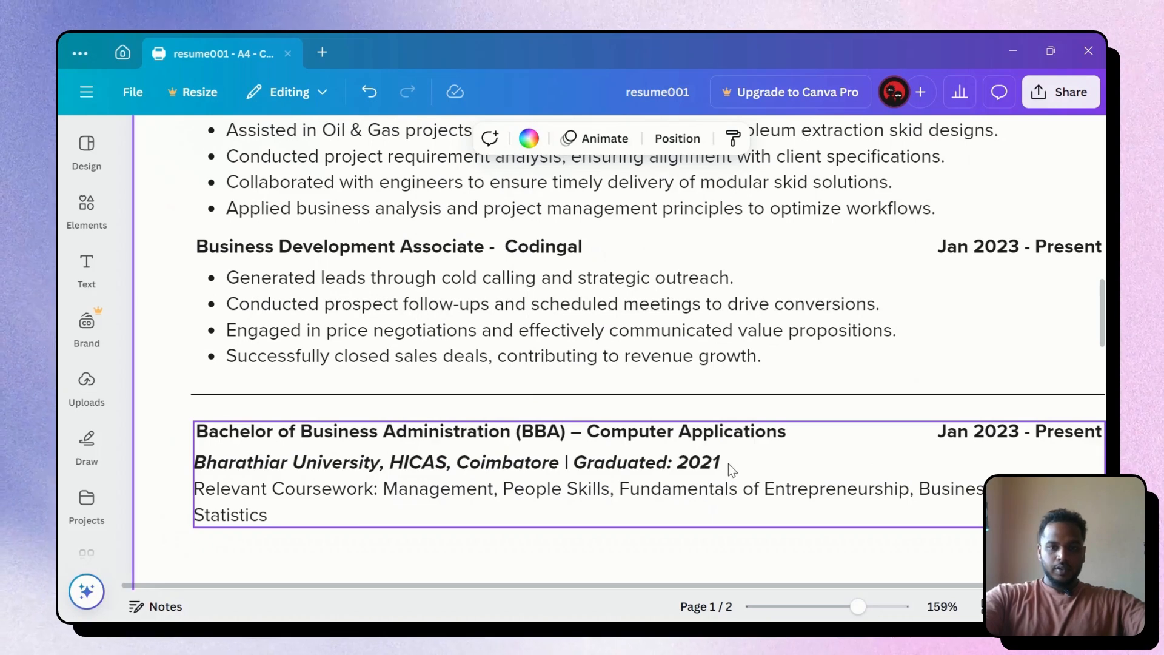
drag(729, 463, 632, 467)
key(ctrl+z)
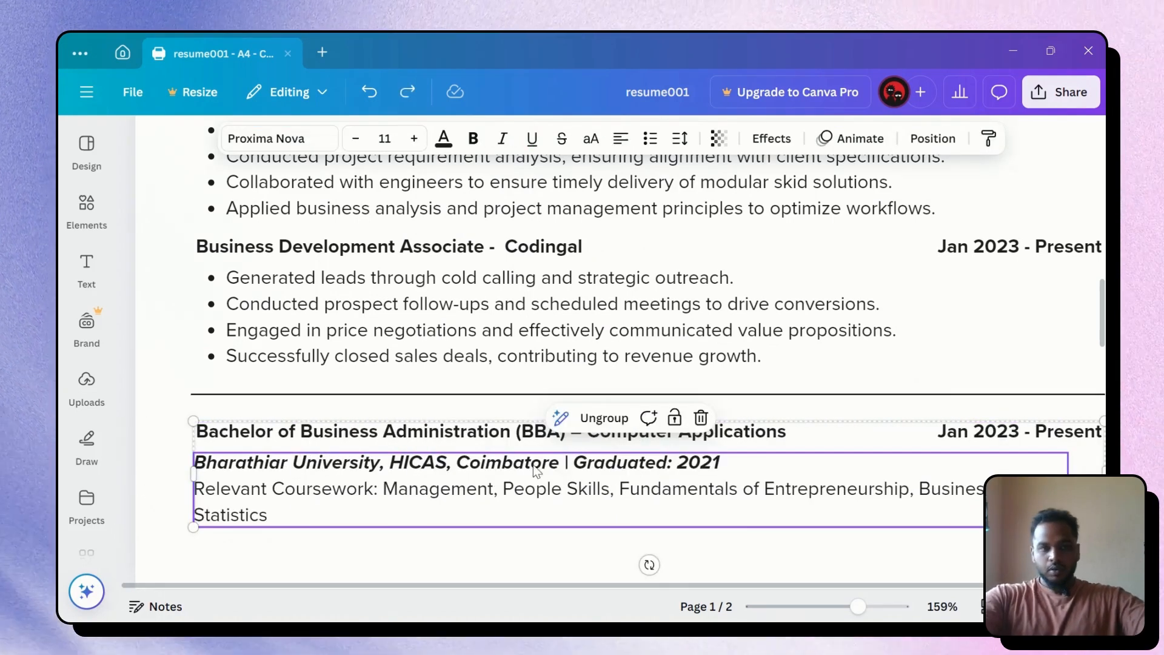
ctrl+scroll(520, 479, down, 5)
Italicize the Relevant Coursework label
click(963, 463)
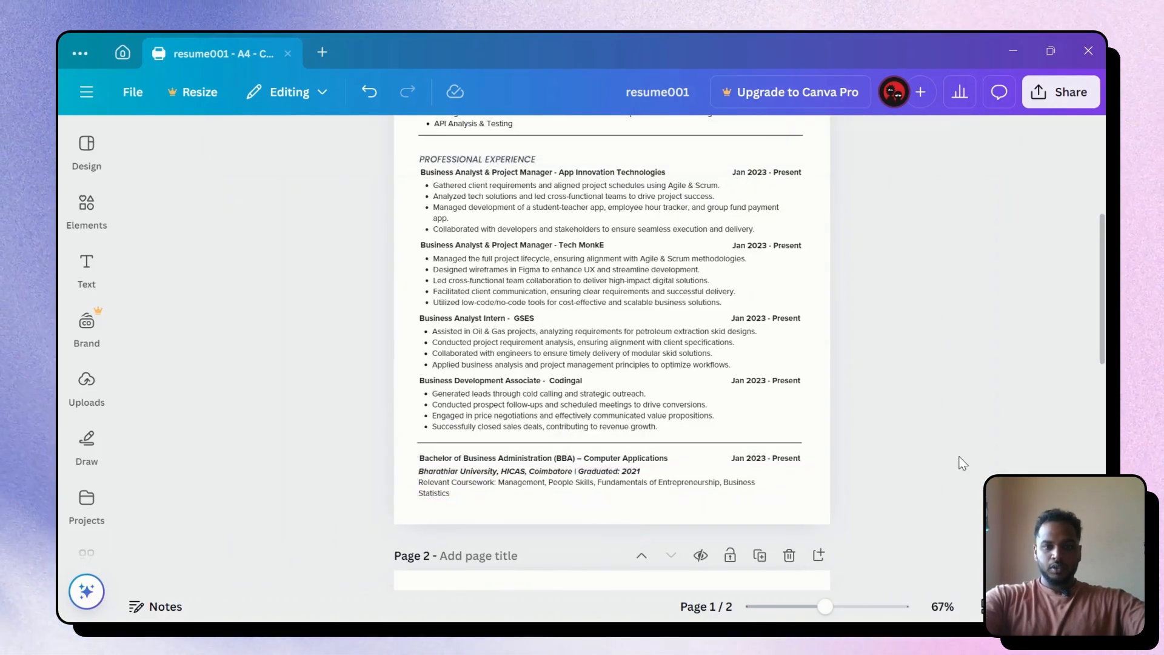
ctrl+scroll(667, 424, up, 5)
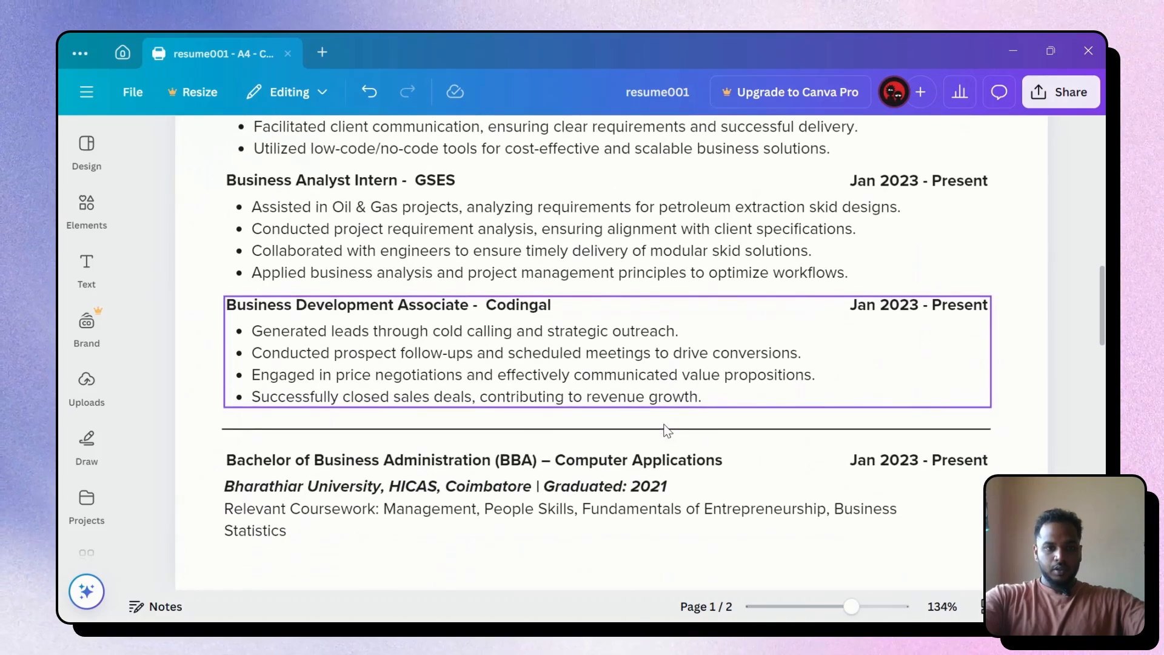
click(416, 476)
double_click(349, 461)
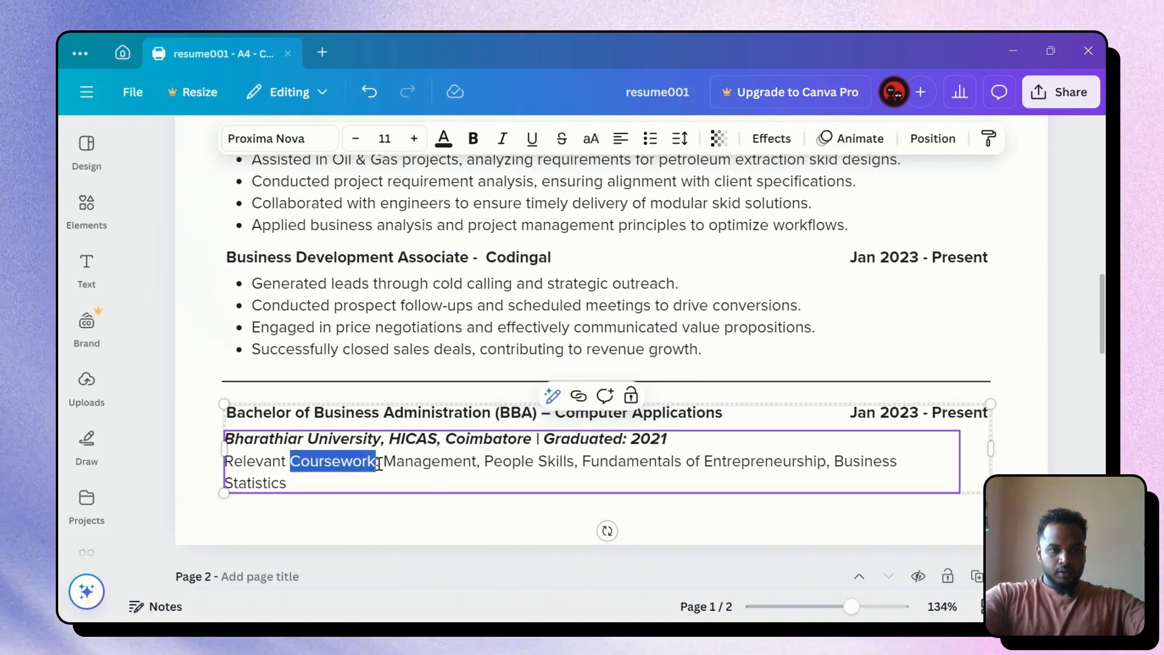
drag(377, 463, 228, 460)
scroll(262, 460, up, 5)
scroll(262, 460, up, 2)
click(139, 461)
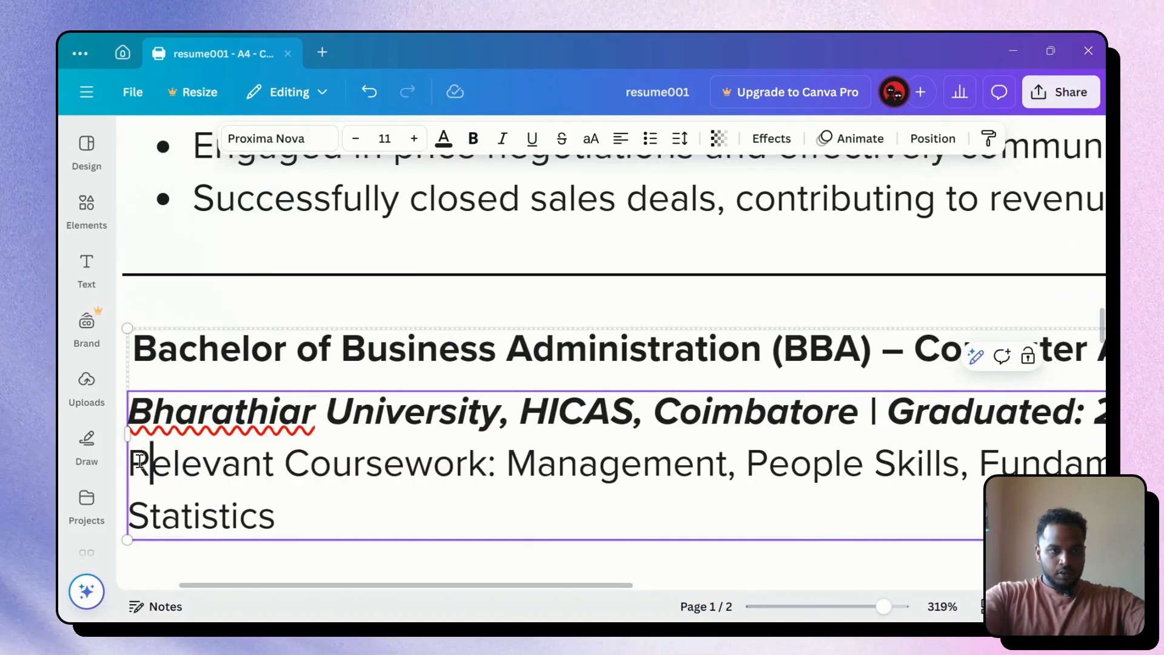
drag(138, 460, 377, 456)
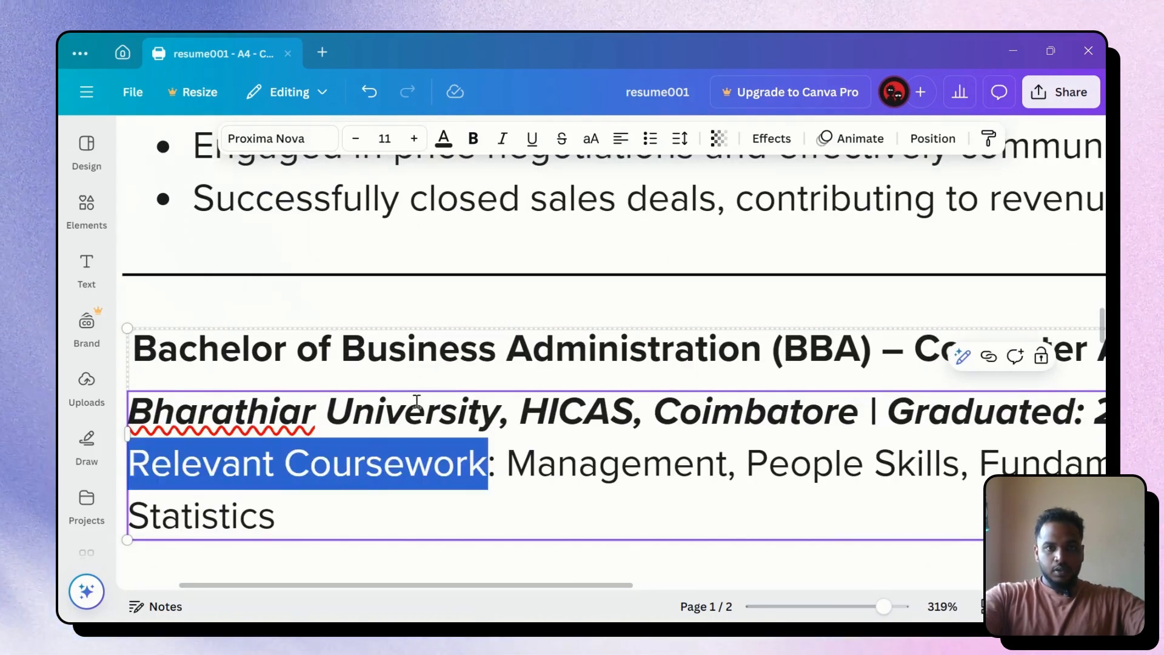
click(502, 140)
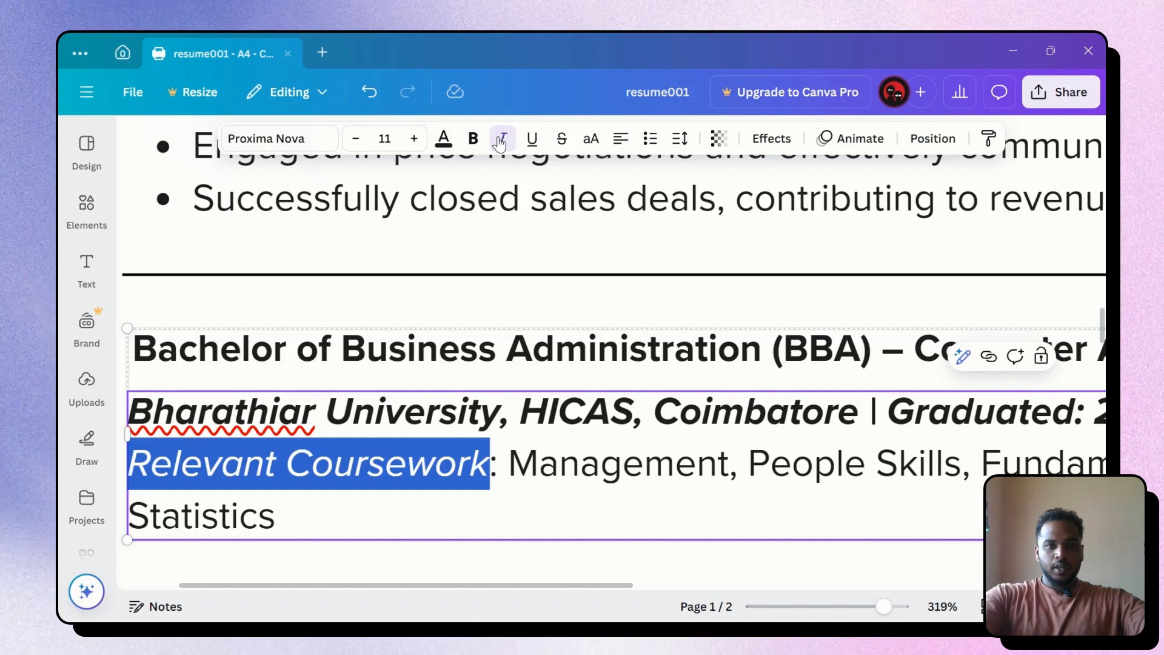
Remove bold from the Bharathiar University … Graduated: 2021 line, leaving it italic
click(498, 411)
double_click(449, 420)
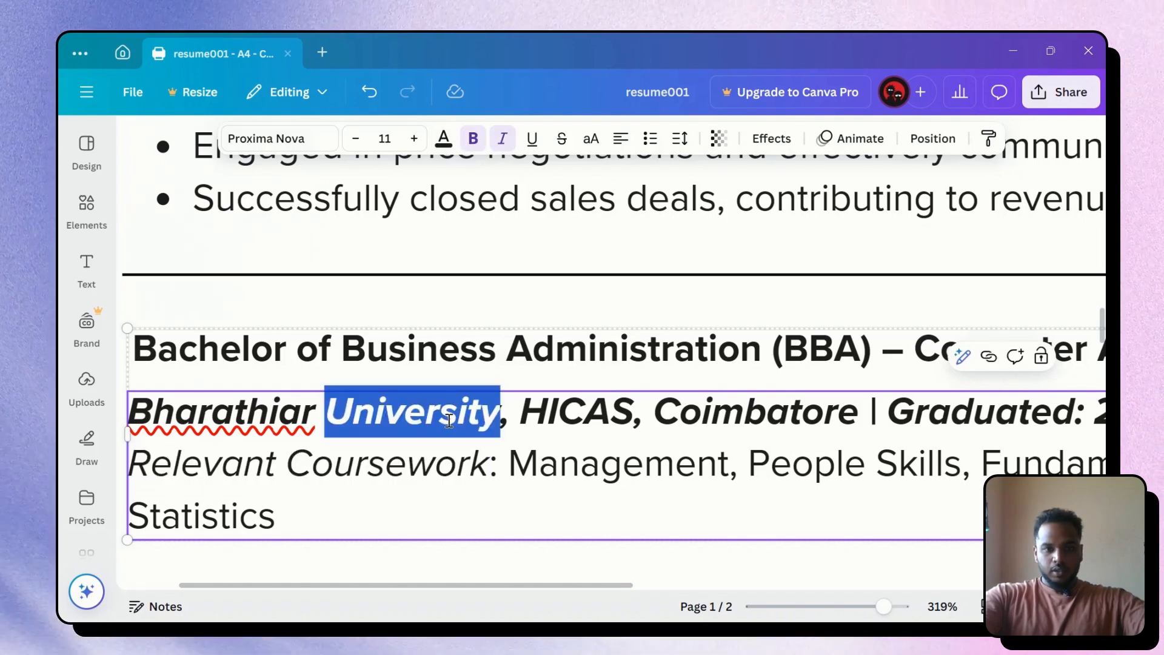
scroll(662, 403, down, 3)
scroll(662, 403, down, 2)
triple_click(815, 412)
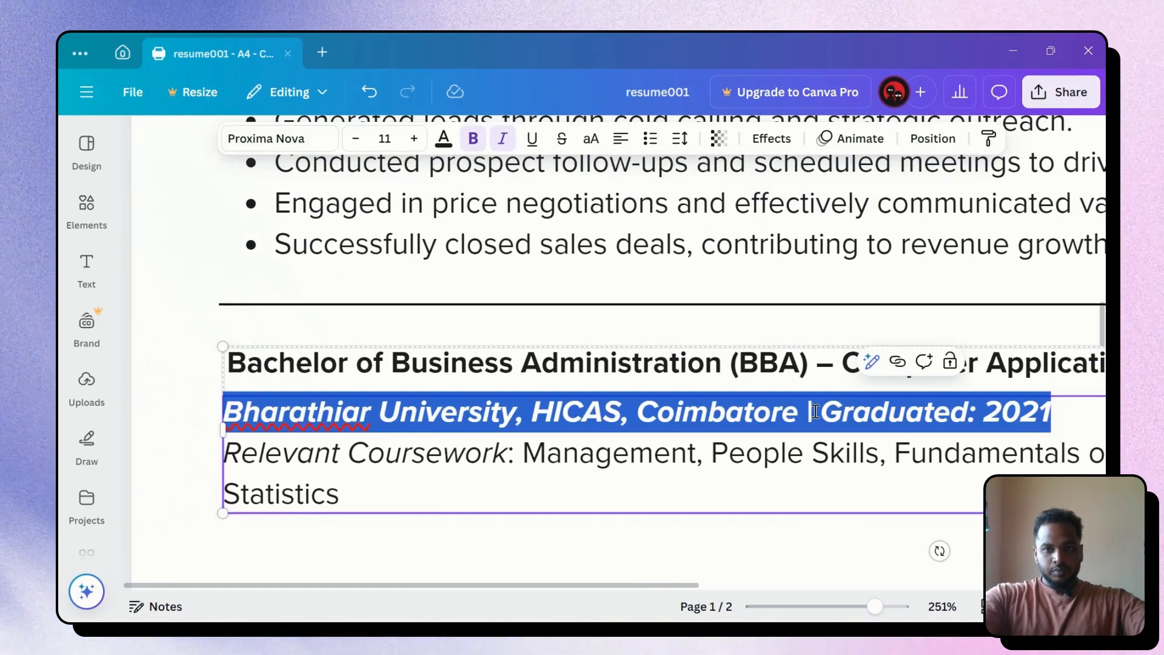
click(472, 139)
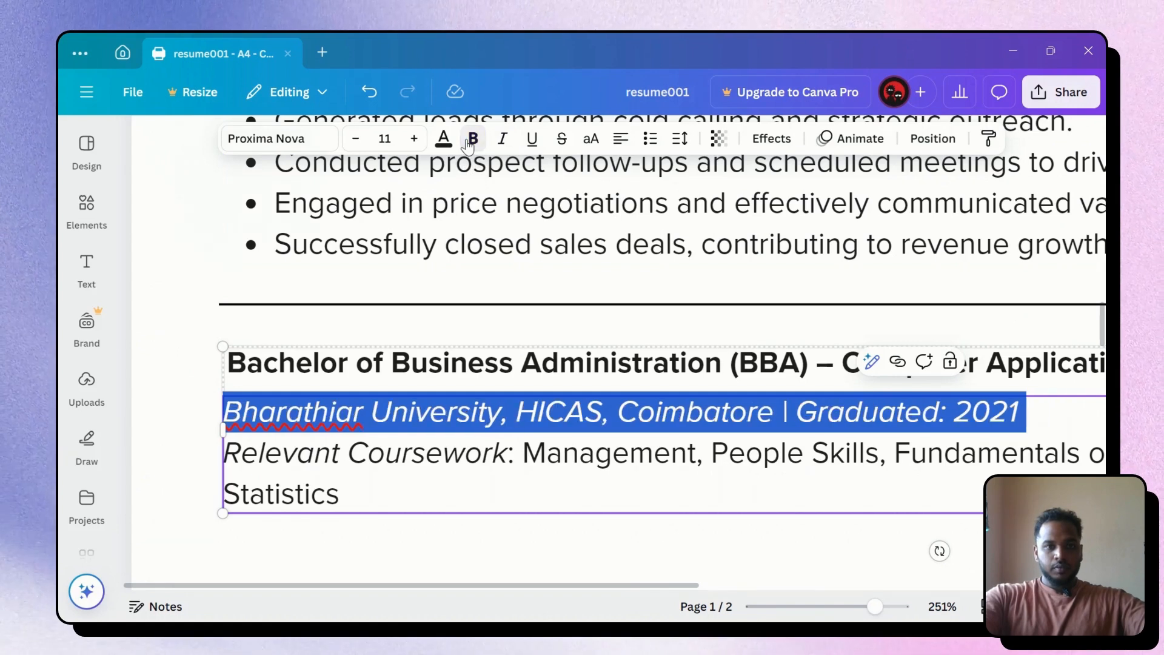
click(813, 522)
scroll(791, 498, down, 15)
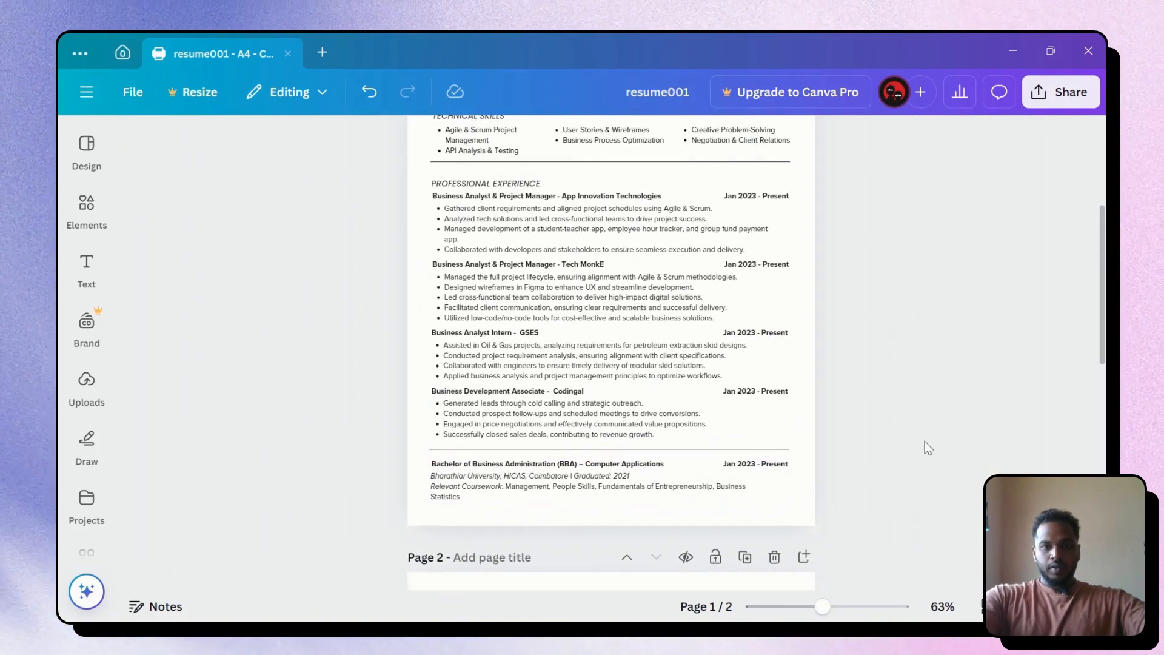
Copy the italic EDUCATION heading from page 2
scroll(925, 442, up, 2)
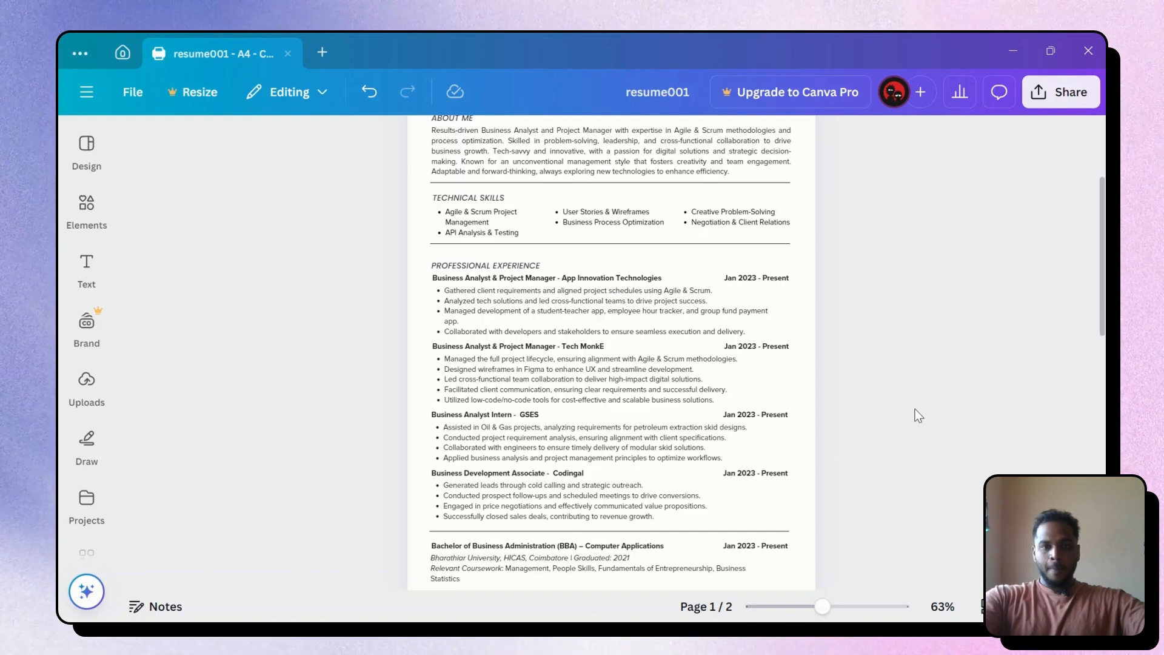
scroll(907, 362, down, 5)
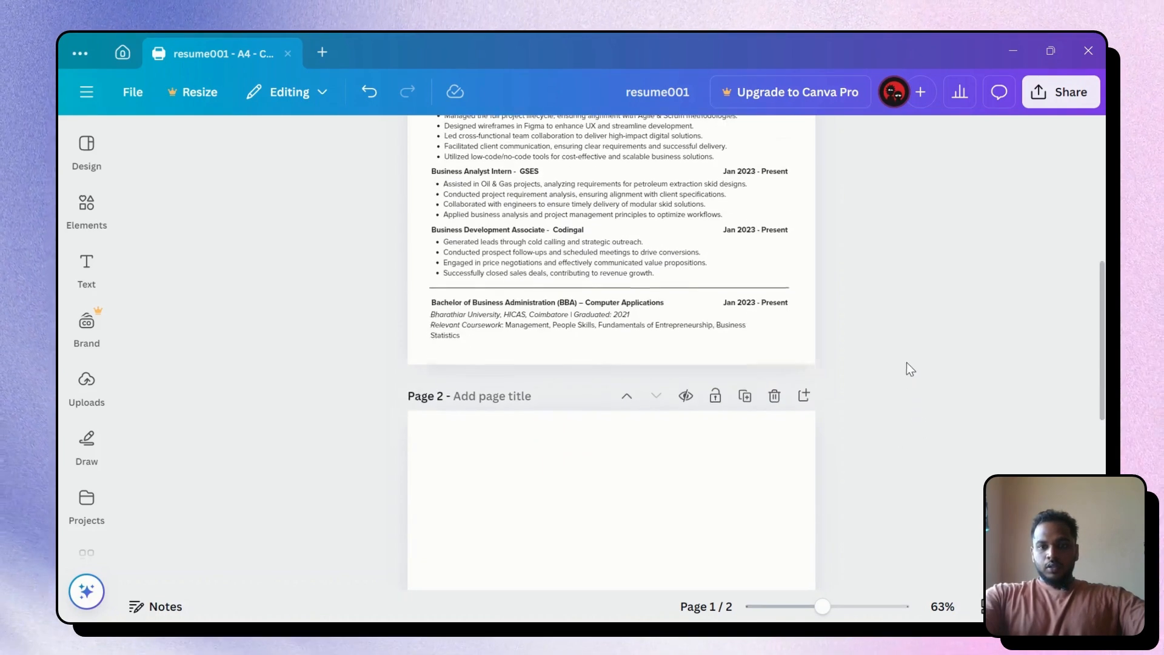
click(773, 304)
click(910, 309)
scroll(910, 311, up, 2)
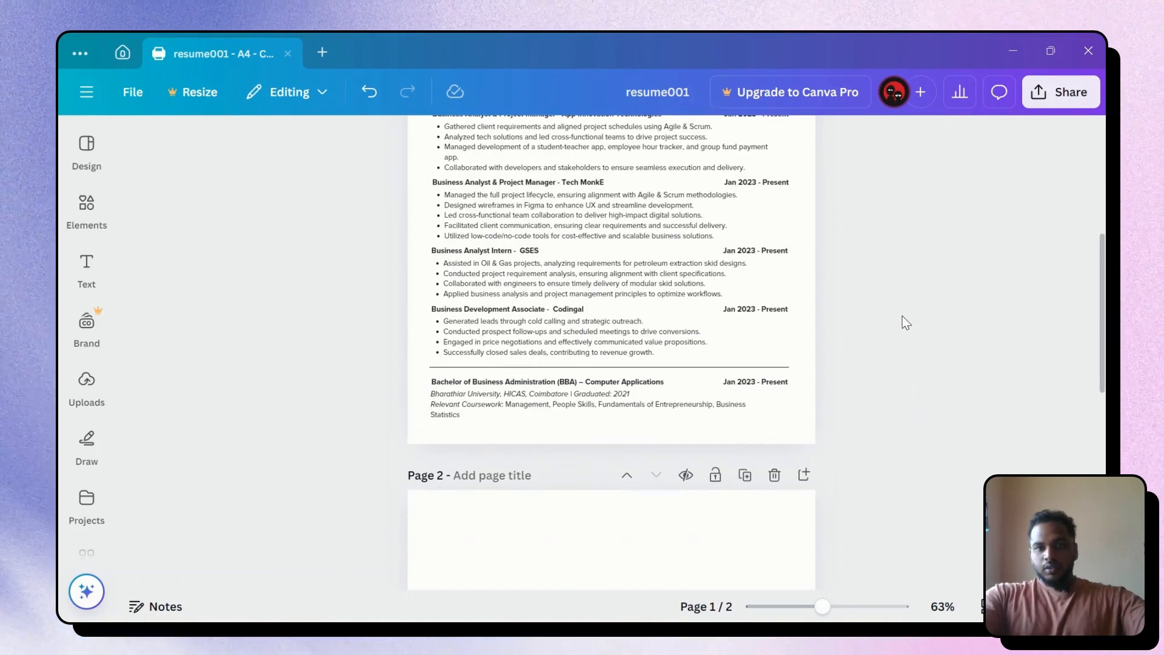
scroll(903, 315, down, 5)
scroll(906, 321, down, 6)
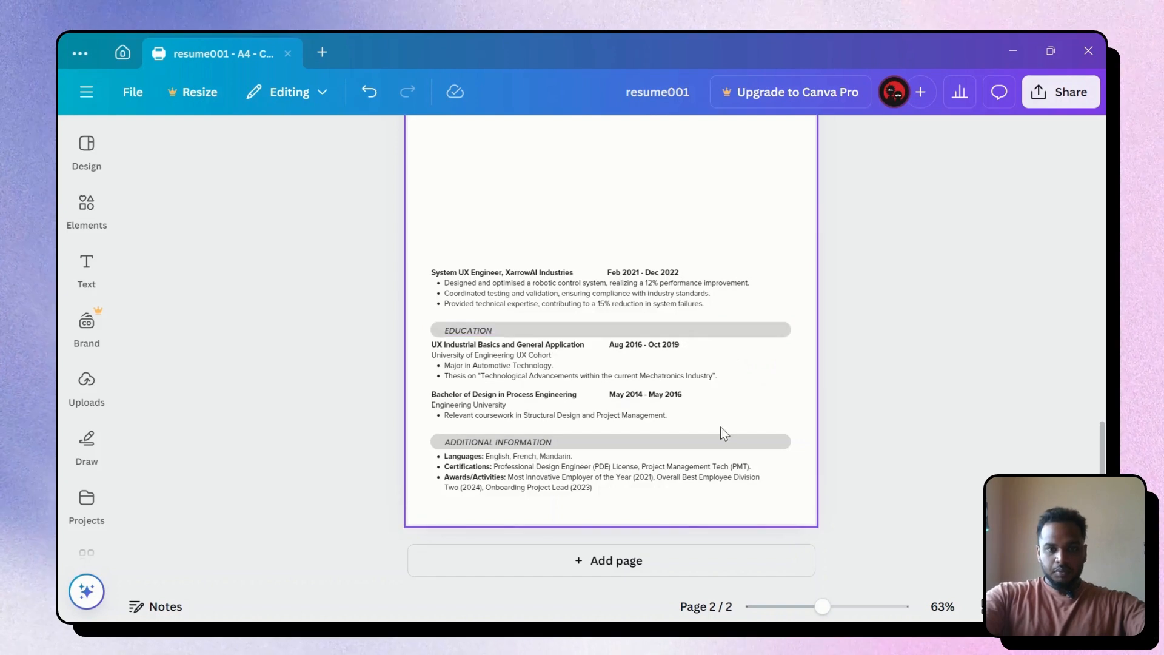
click(472, 332)
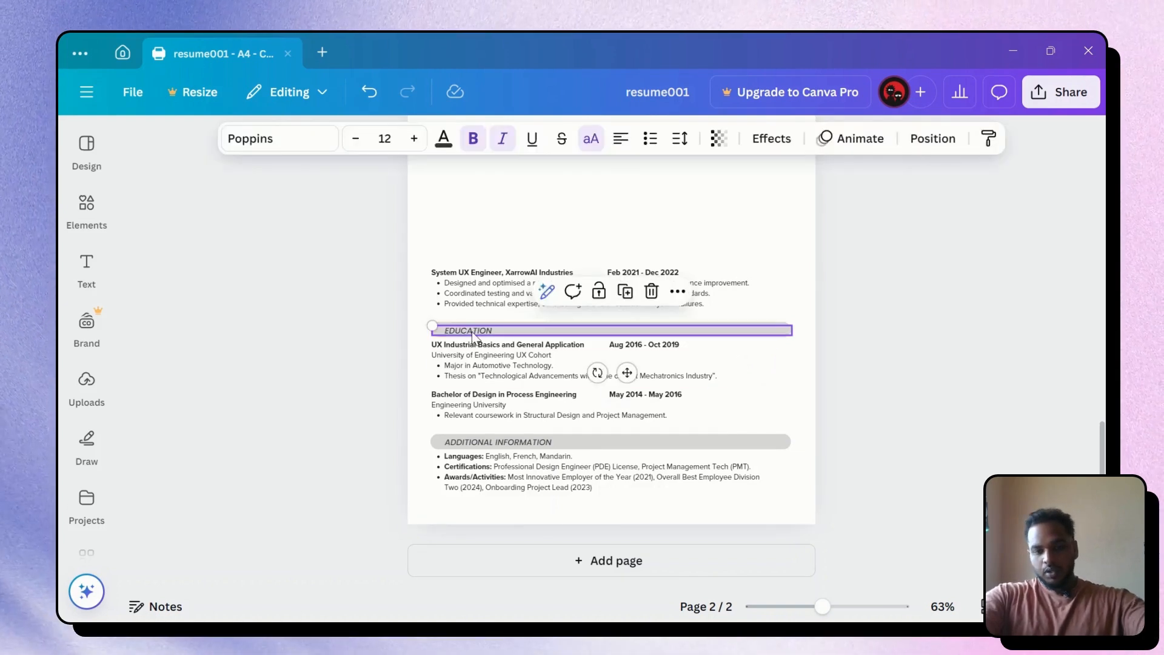
key(Escape)
scroll(472, 333, up, 10)
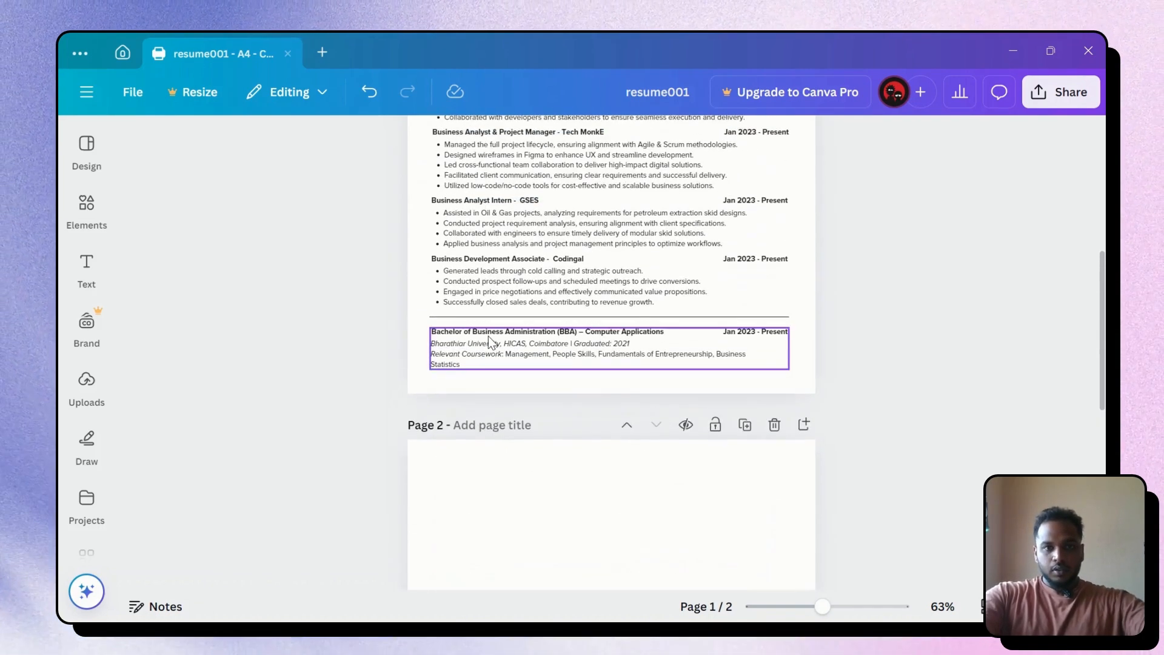
Nudge the BBA entry down and paste the EDUCATION heading just above it
click(489, 337)
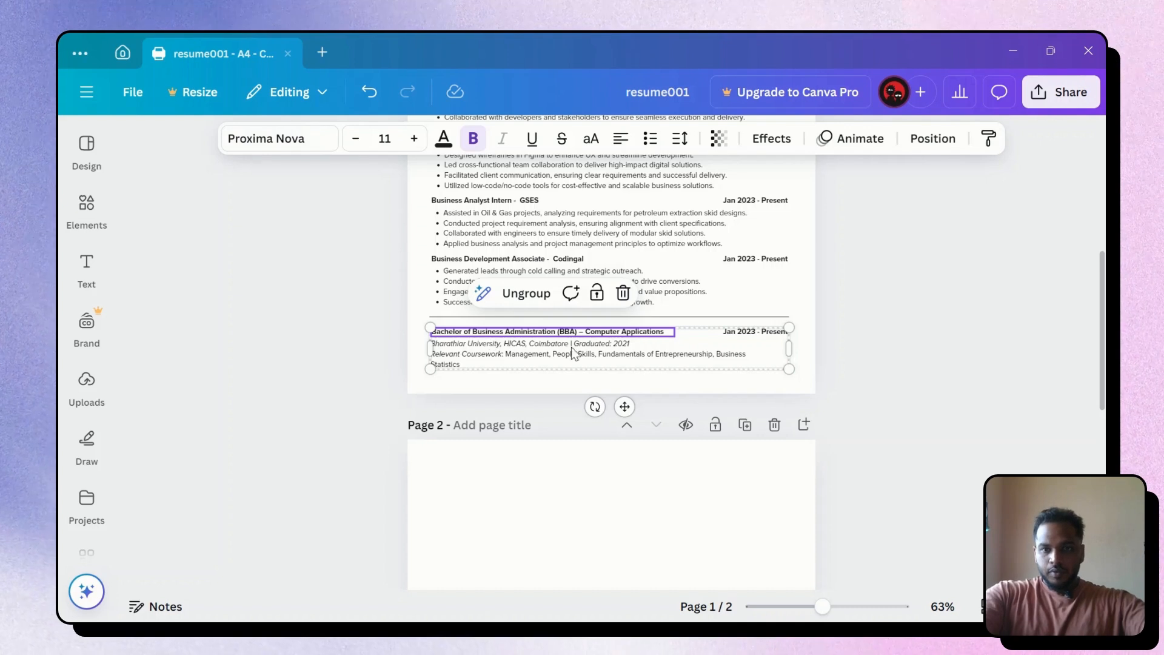
key(shift+Down)
key(shift+Down)
key(shift+Down)
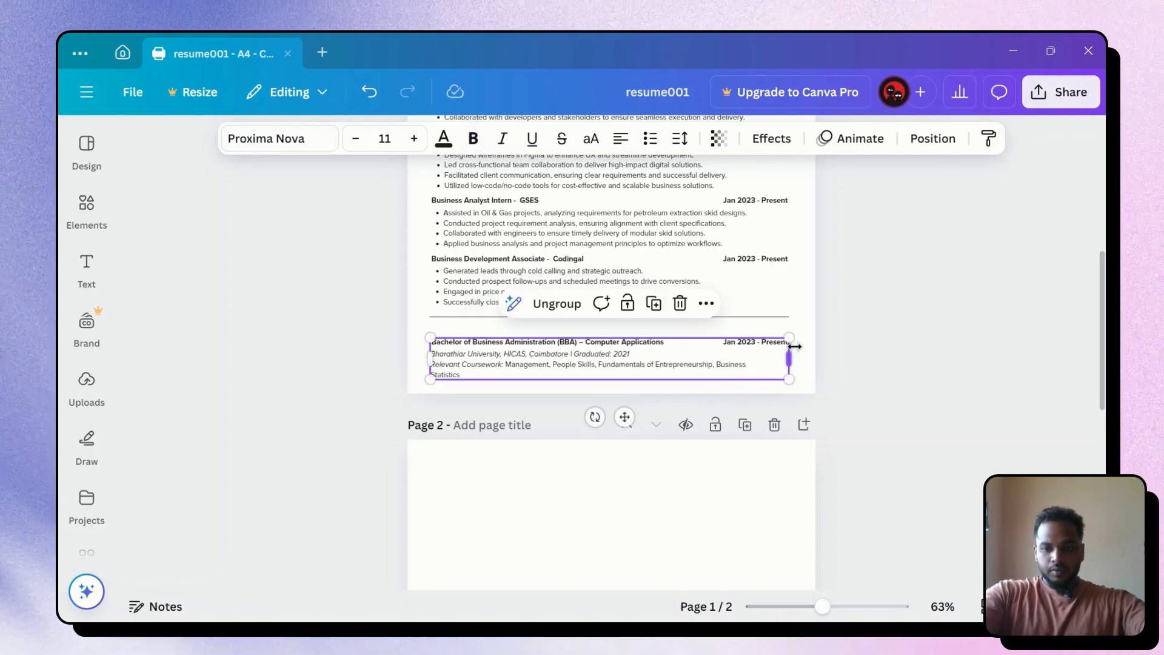
key(Down)
key(Down)
key(Down)
key(Down)
key(Down)
key(Tab)
key(Tab)
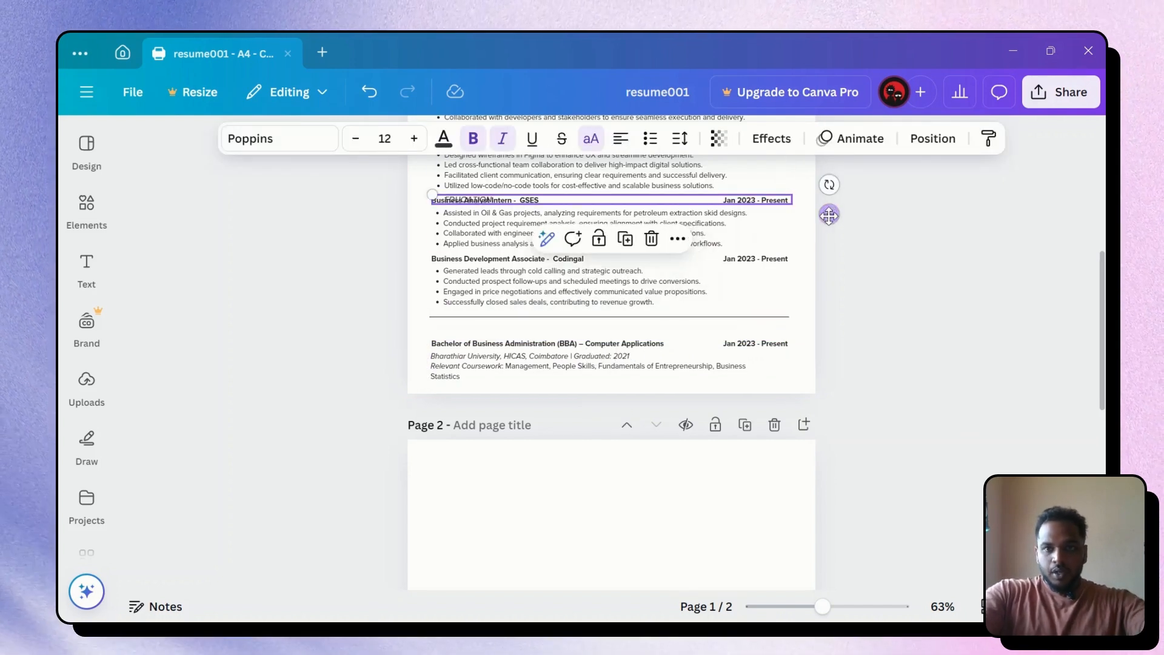
drag(829, 214, 821, 344)
Delete the leading space in EDUCATION and align the heading with the entry below
ctrl+scroll(473, 337, up, 5)
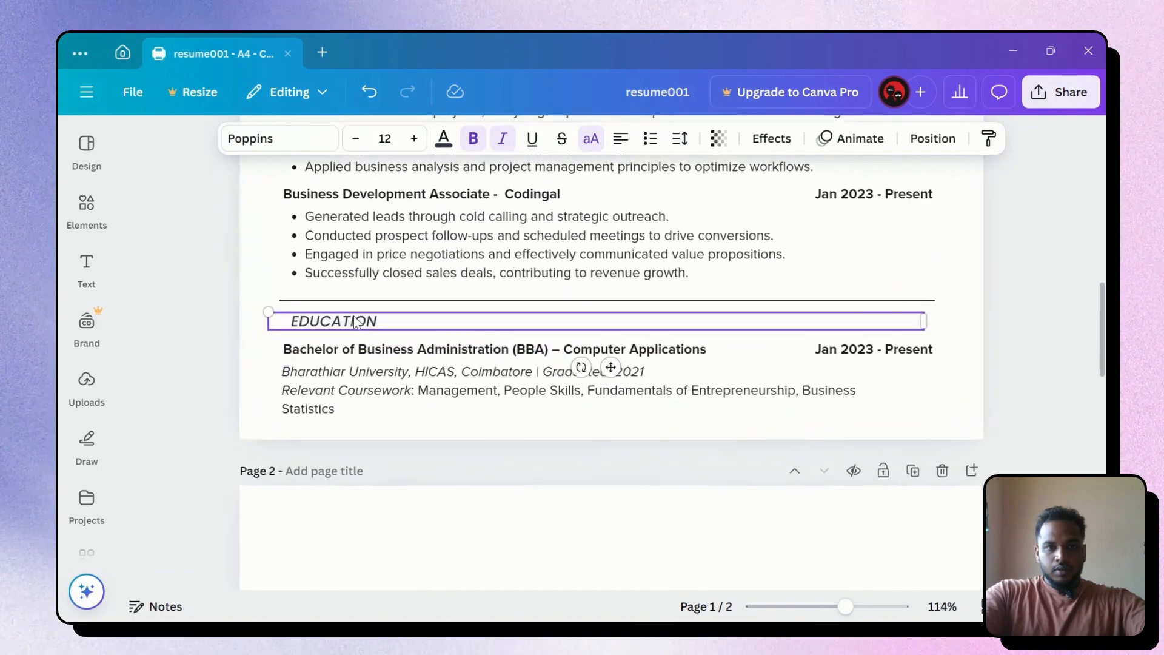
double_click(264, 320)
click(267, 317)
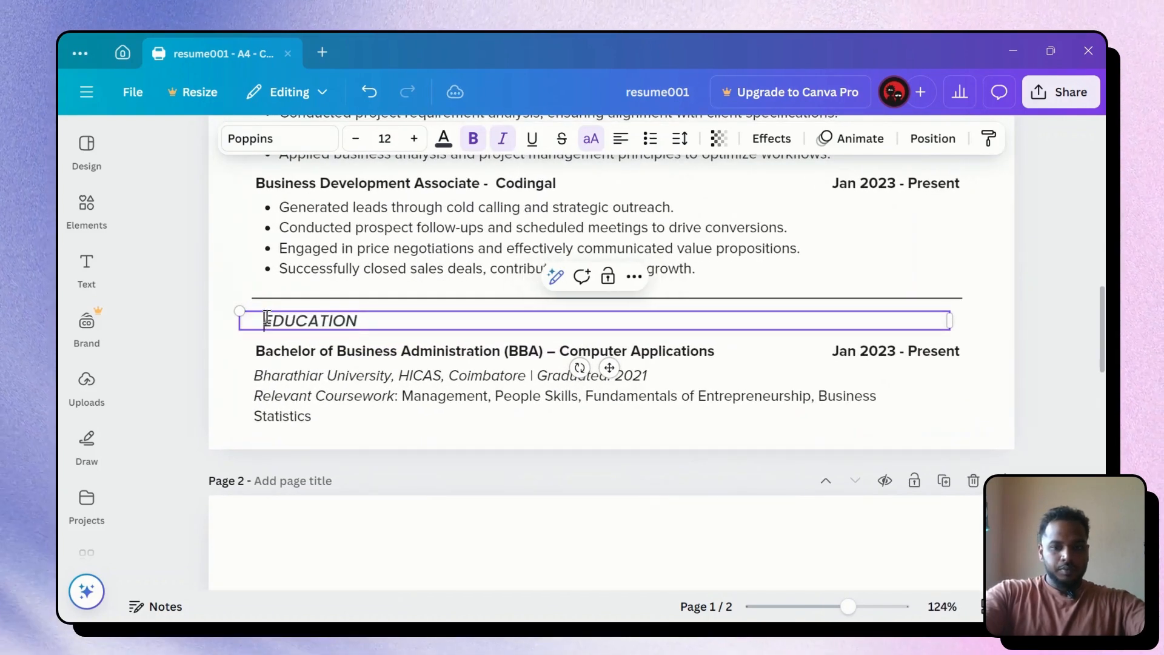
key(BackSpace)
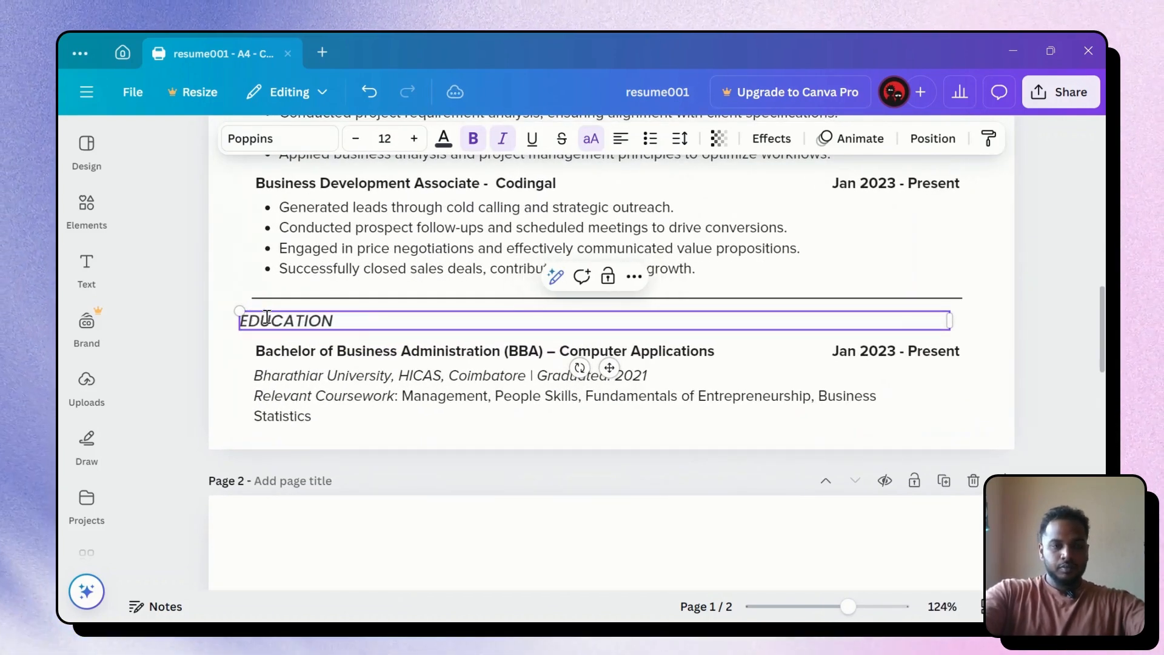
click(1024, 314)
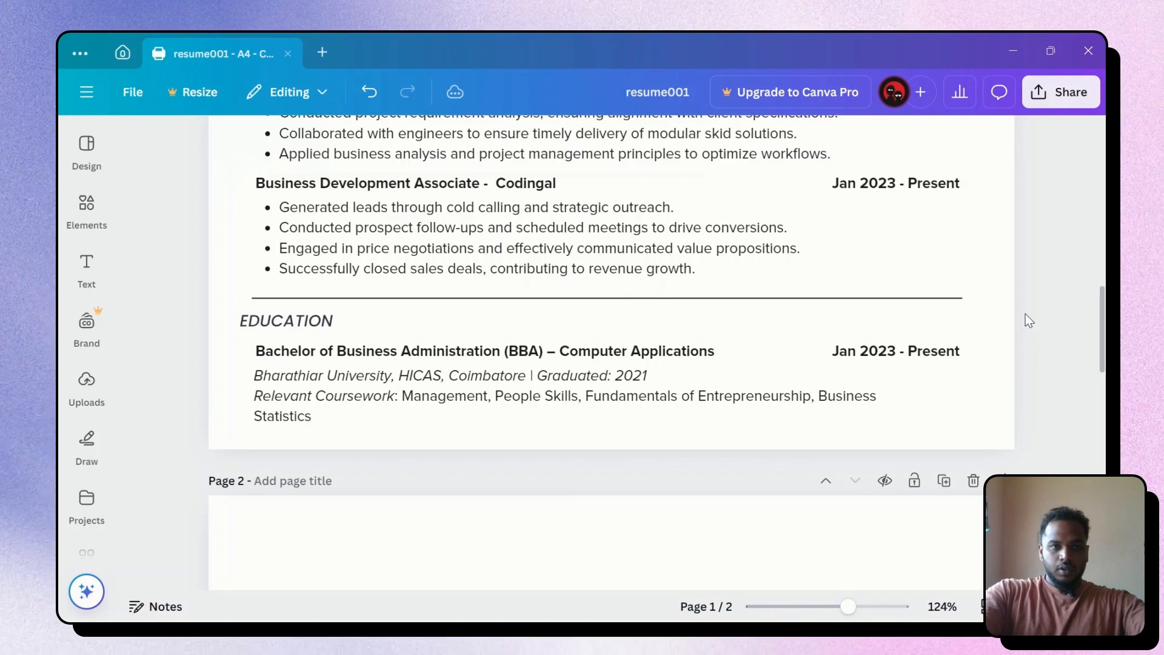
click(447, 322)
drag(393, 334, 409, 335)
click(326, 360)
click(328, 379)
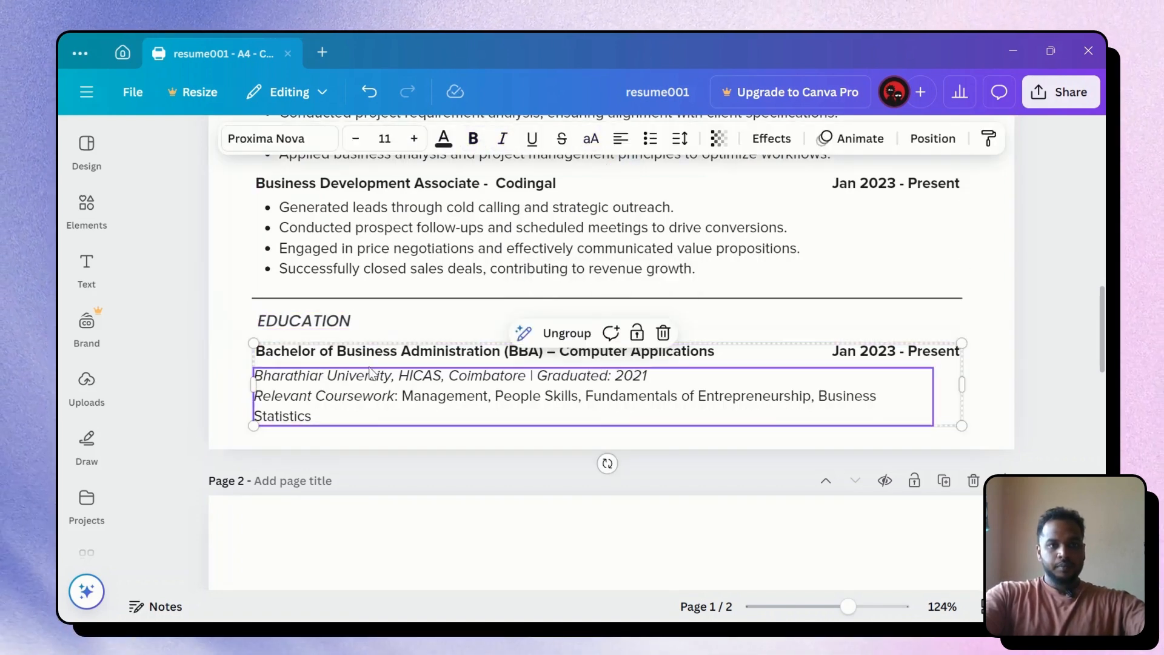
Delete the empty second page so the resume fits on one page
click(1064, 334)
scroll(1063, 334, down, 6)
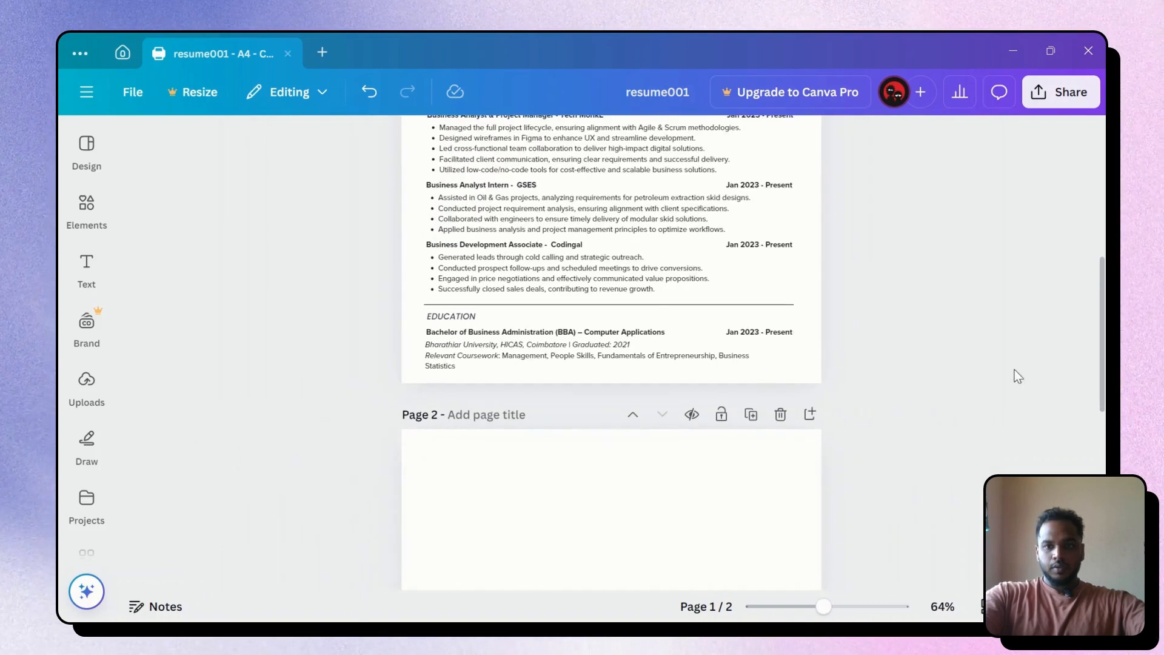
scroll(715, 378, down, 5)
scroll(713, 375, up, 5)
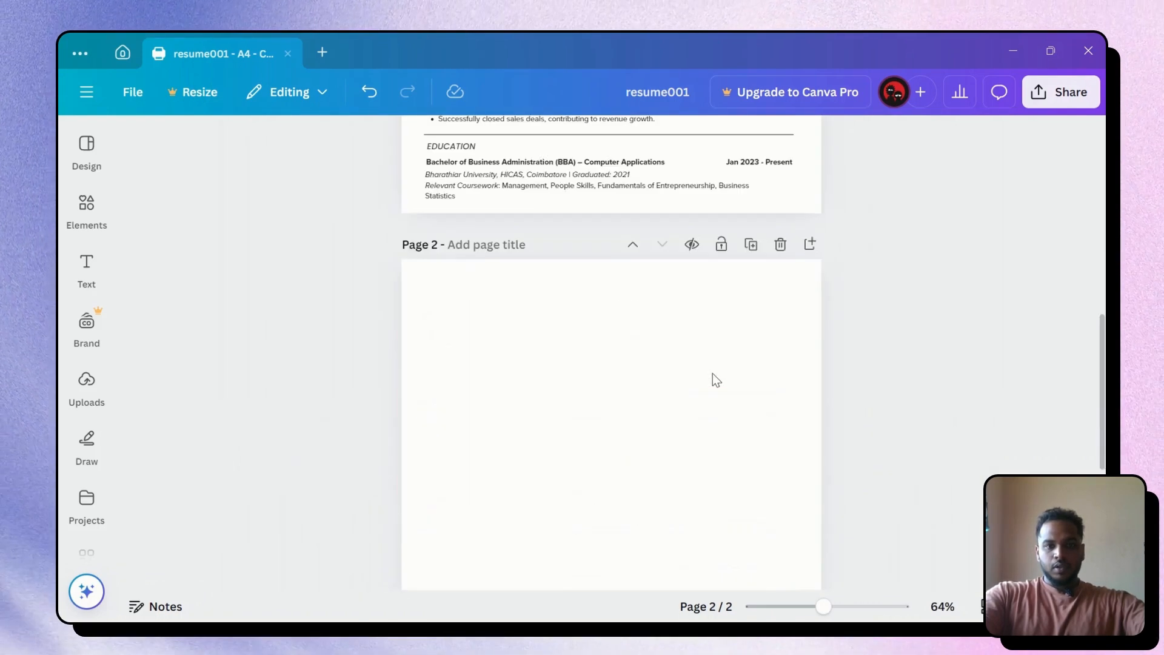
click(780, 408)
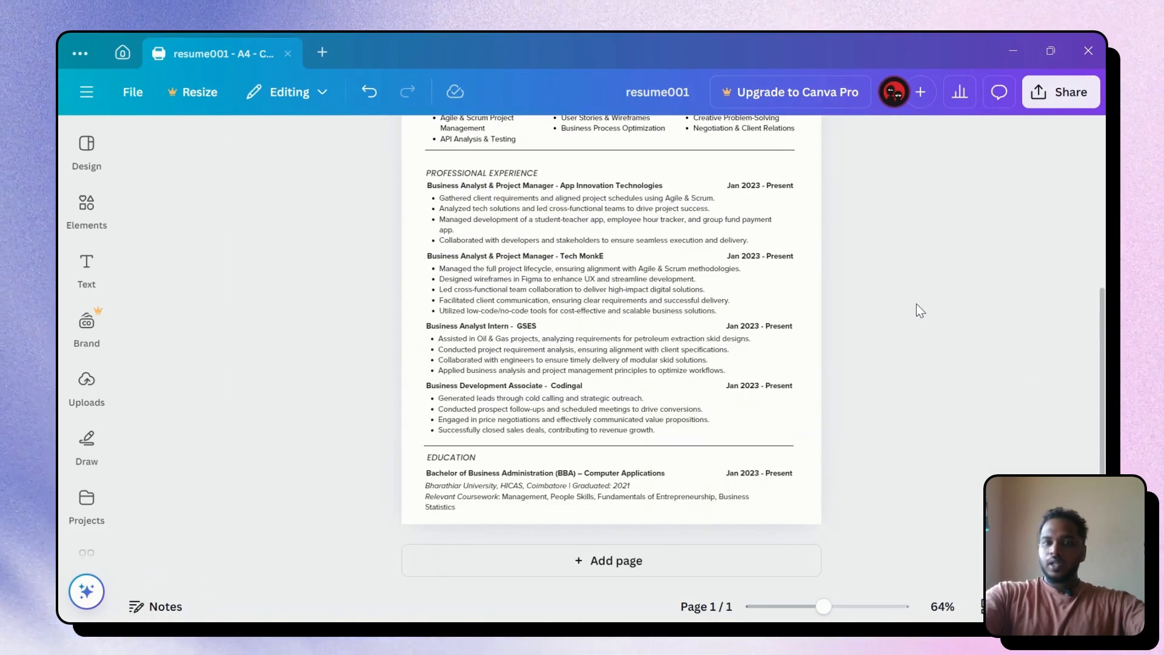
scroll(915, 303, up, 5)
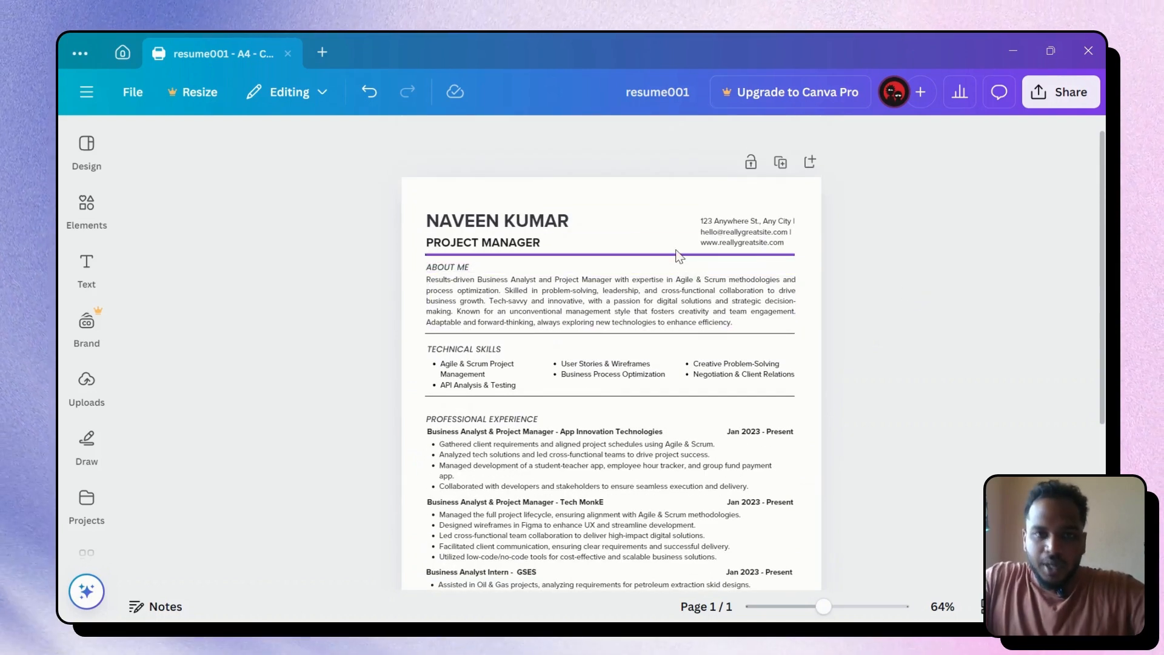
Open the Elements library beside the resume page
click(730, 234)
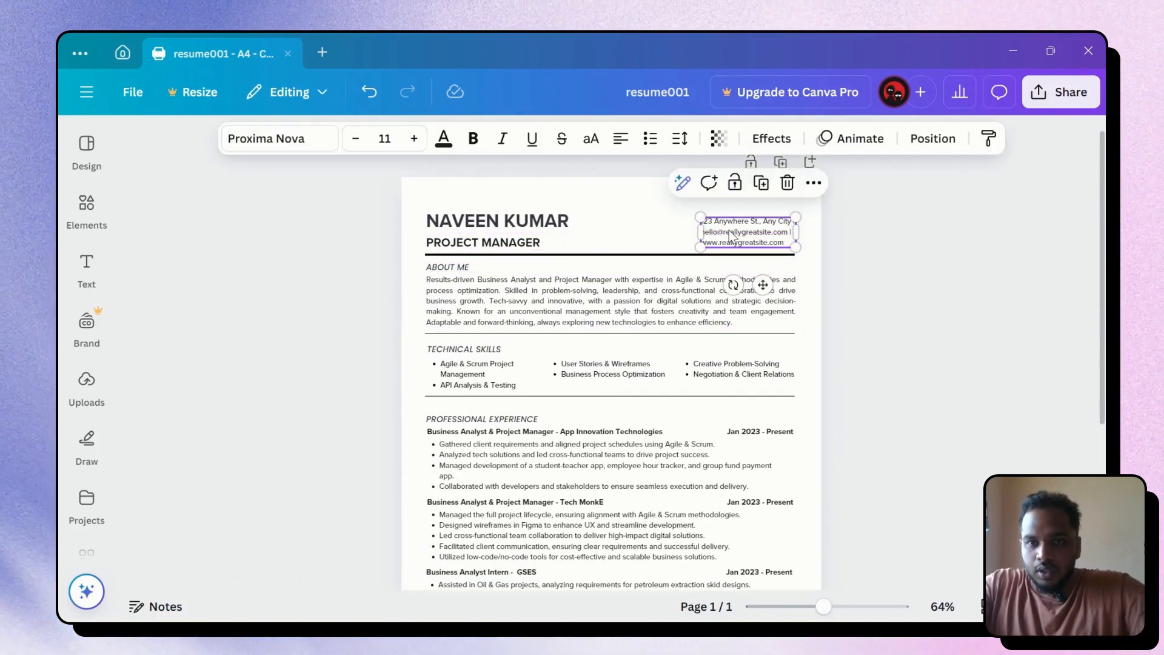
click(944, 246)
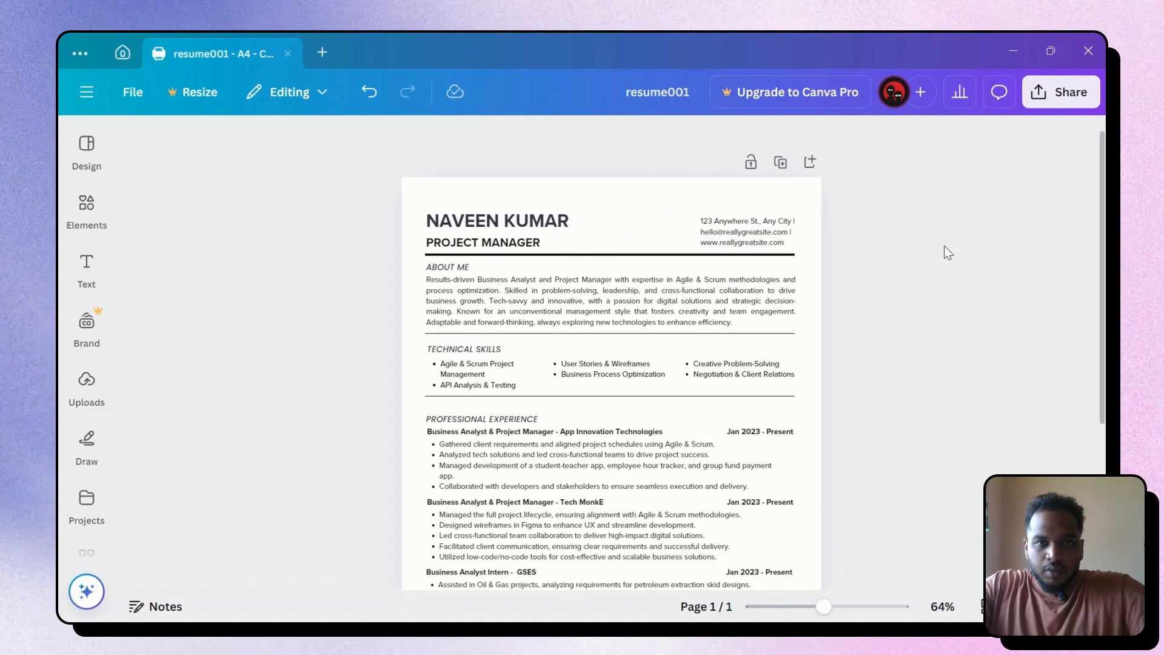
scroll(946, 246, down, 5)
scroll(948, 250, up, 5)
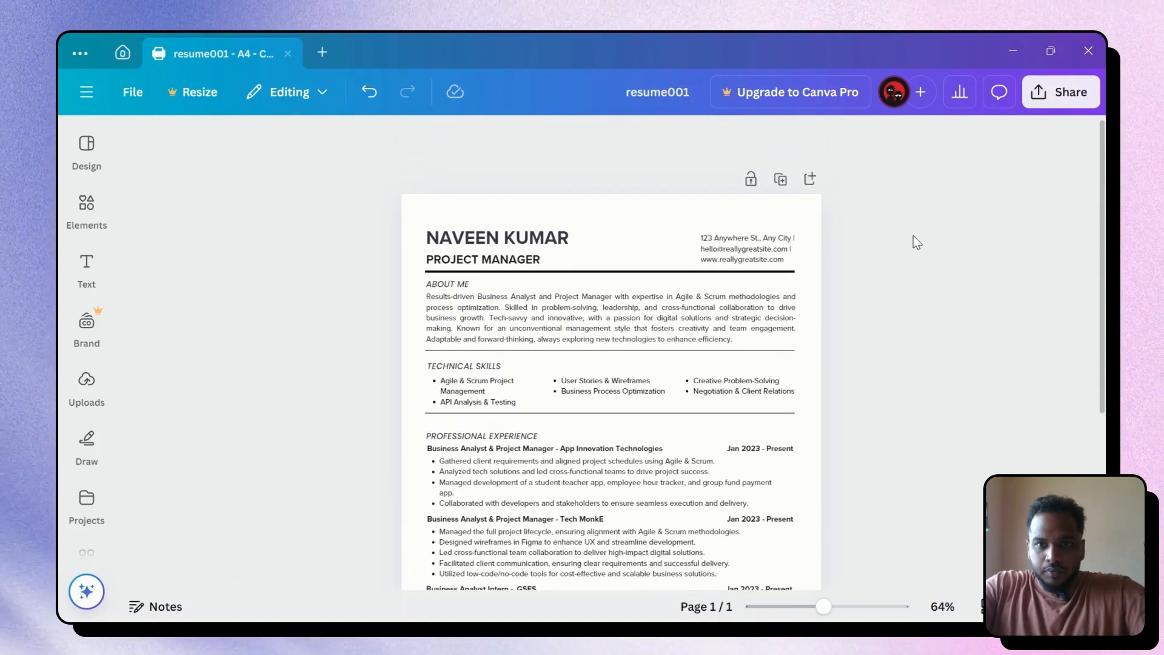
scroll(906, 236, up, 4)
click(830, 271)
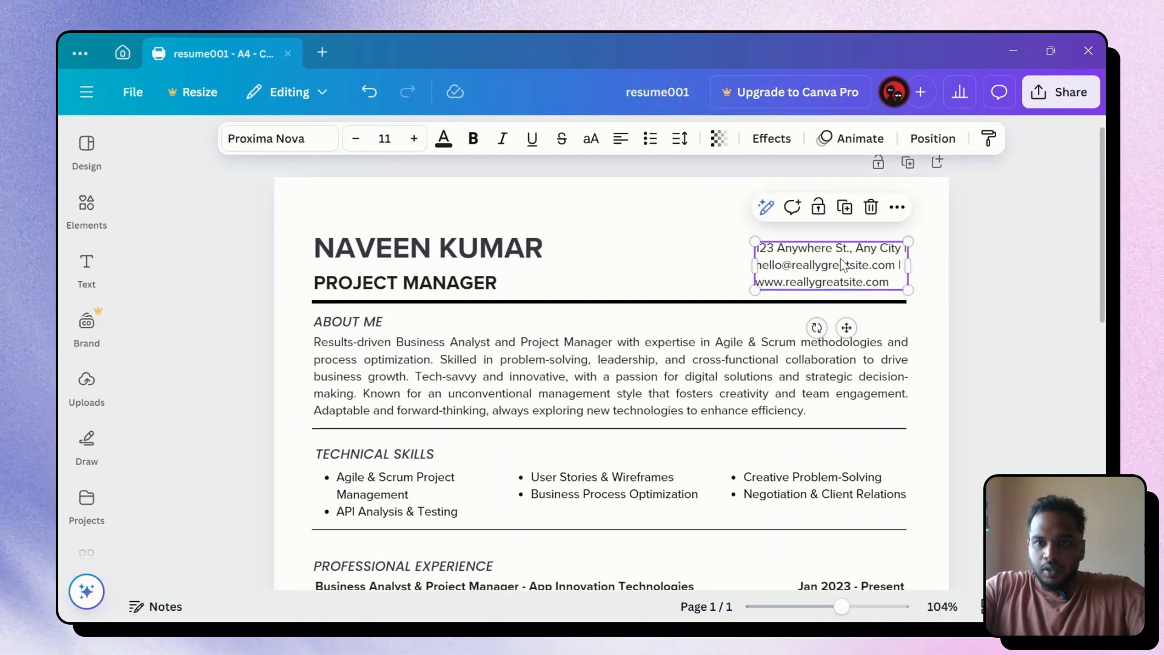
click(1042, 282)
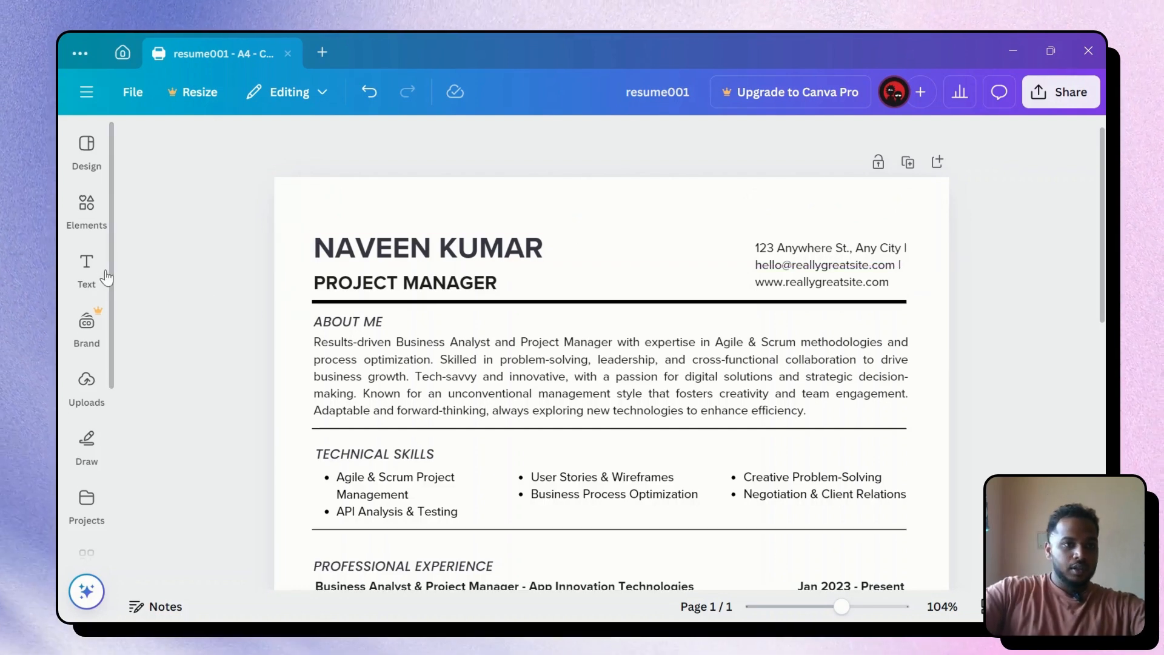
click(87, 267)
click(91, 209)
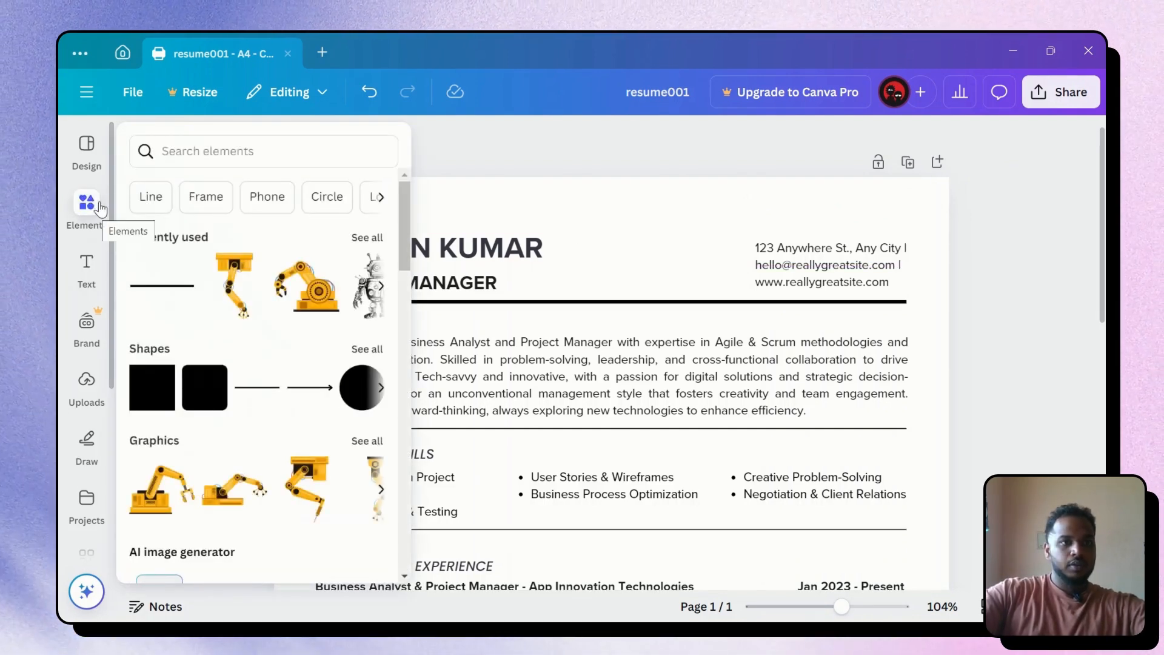
Search the Elements library for 'linked' and browse all the graphic results
click(190, 153)
text(lin)
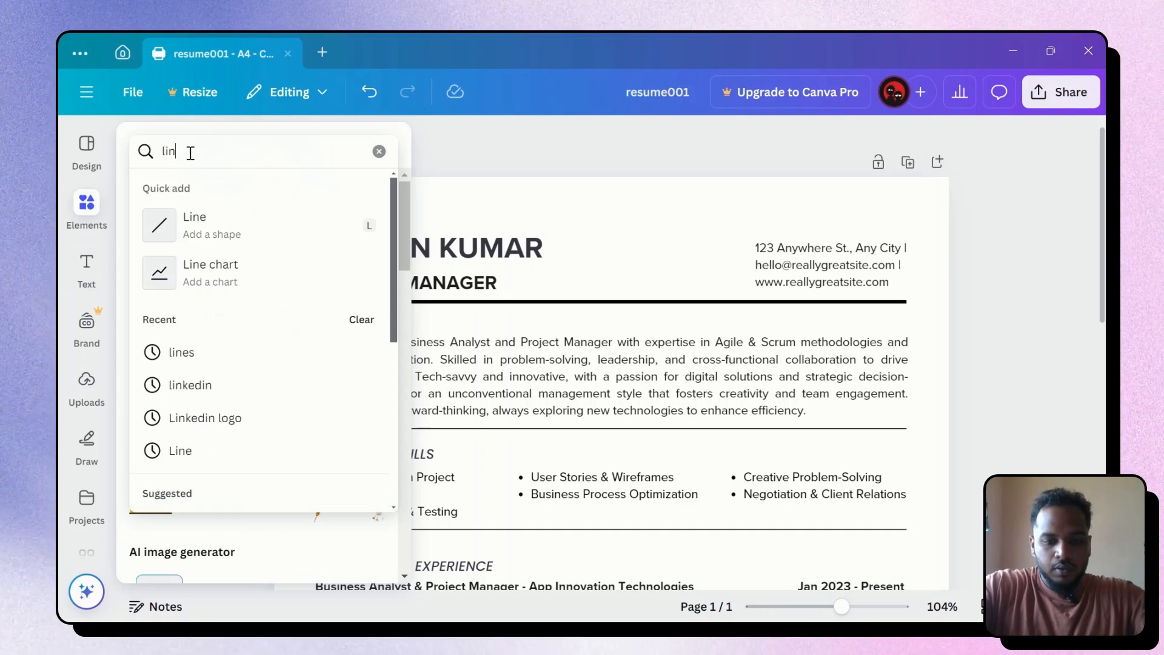
text(kedin)
key(Return)
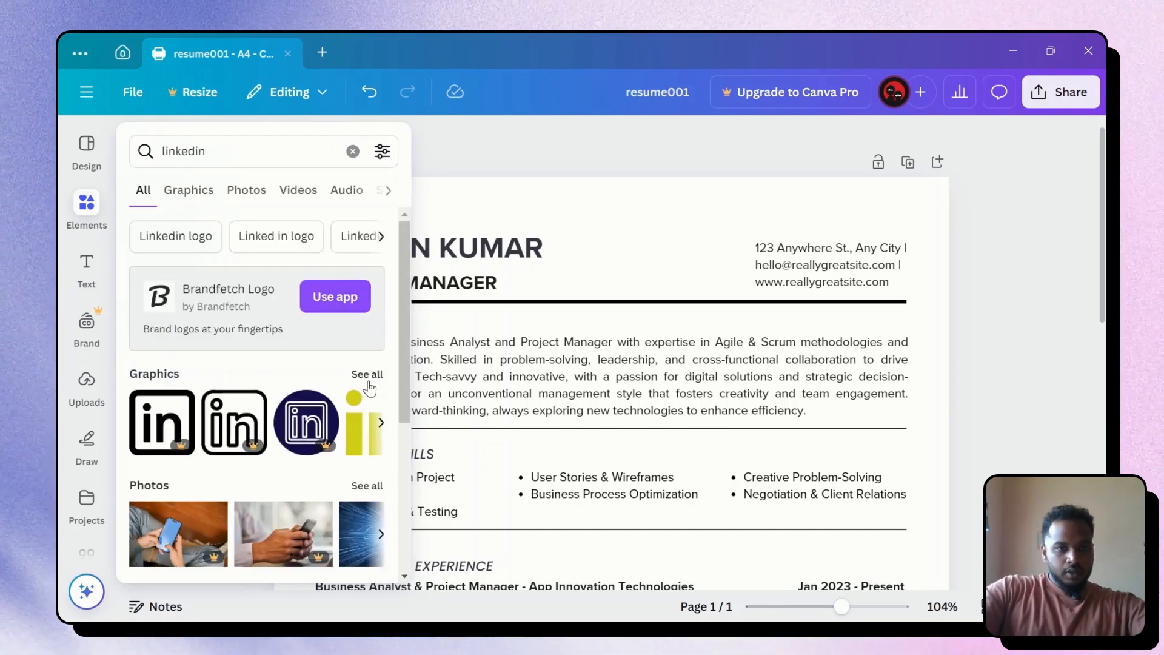
click(366, 374)
scroll(299, 283, down, 3)
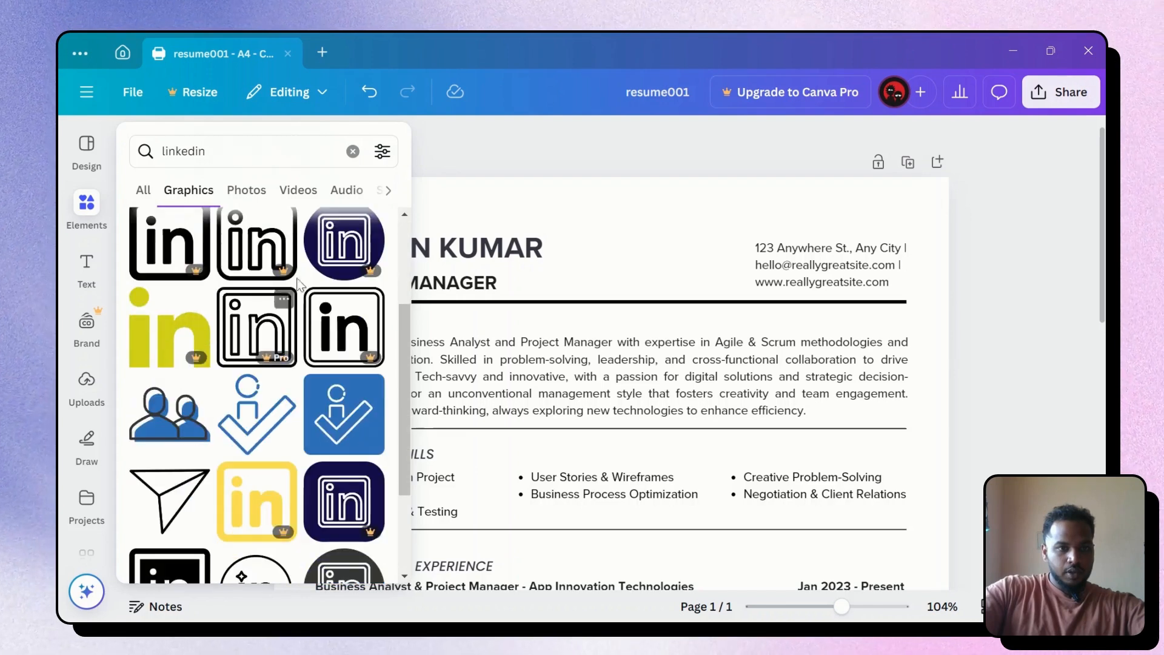
scroll(253, 352, down, 10)
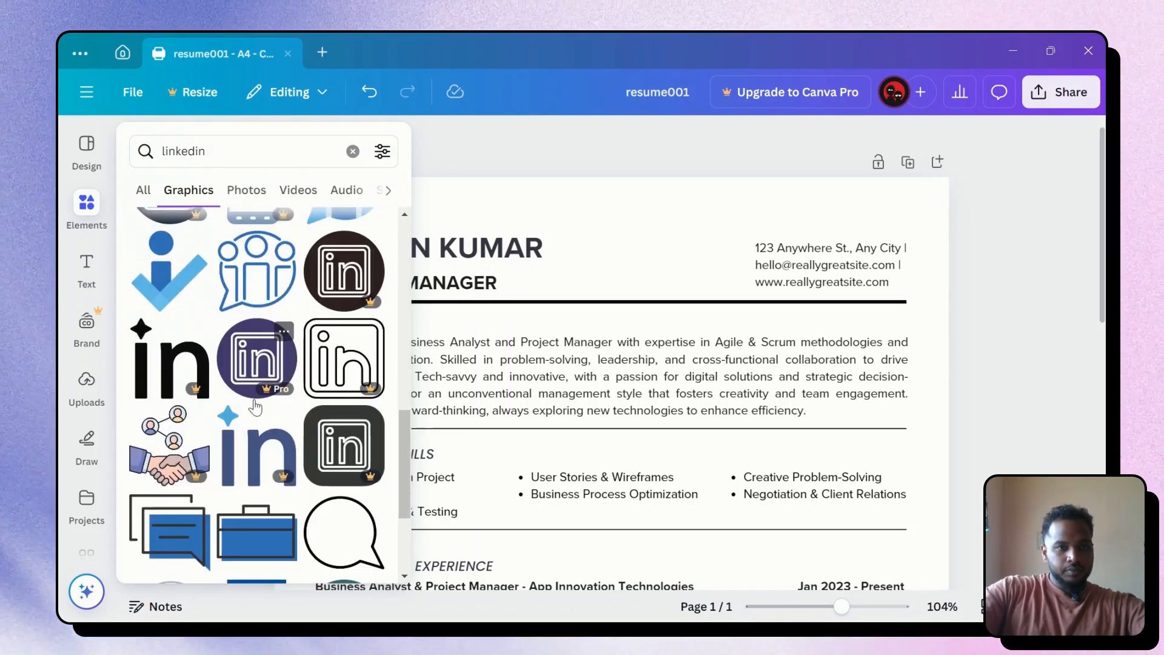
scroll(267, 401, down, 5)
scroll(261, 388, down, 4)
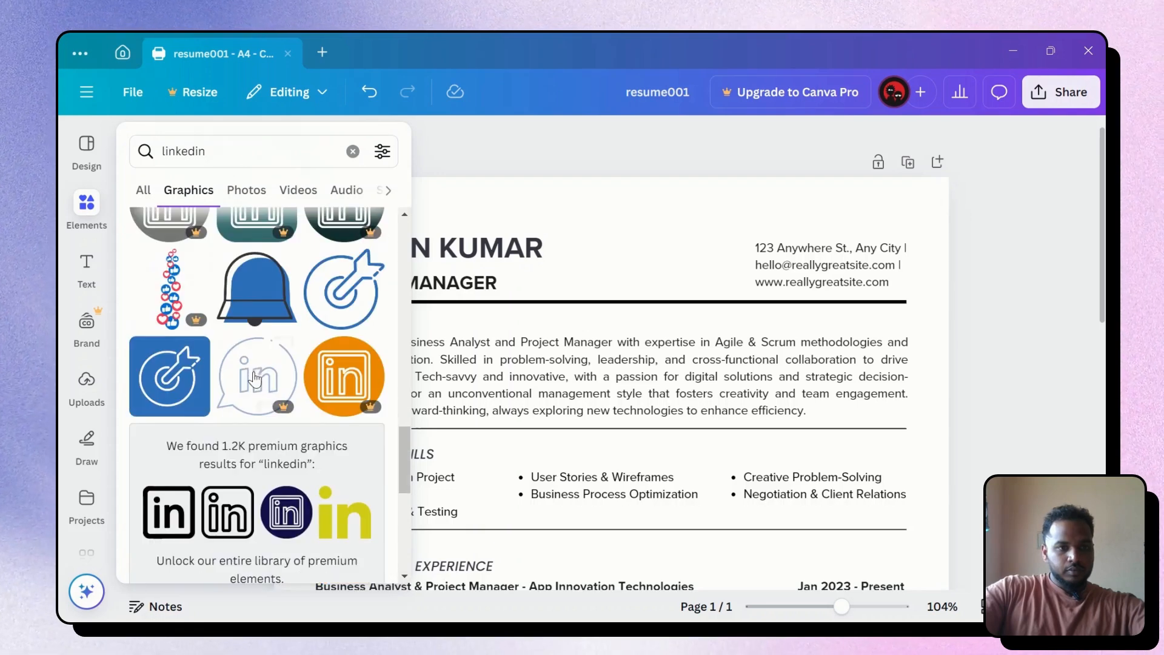
scroll(189, 378, down, 5)
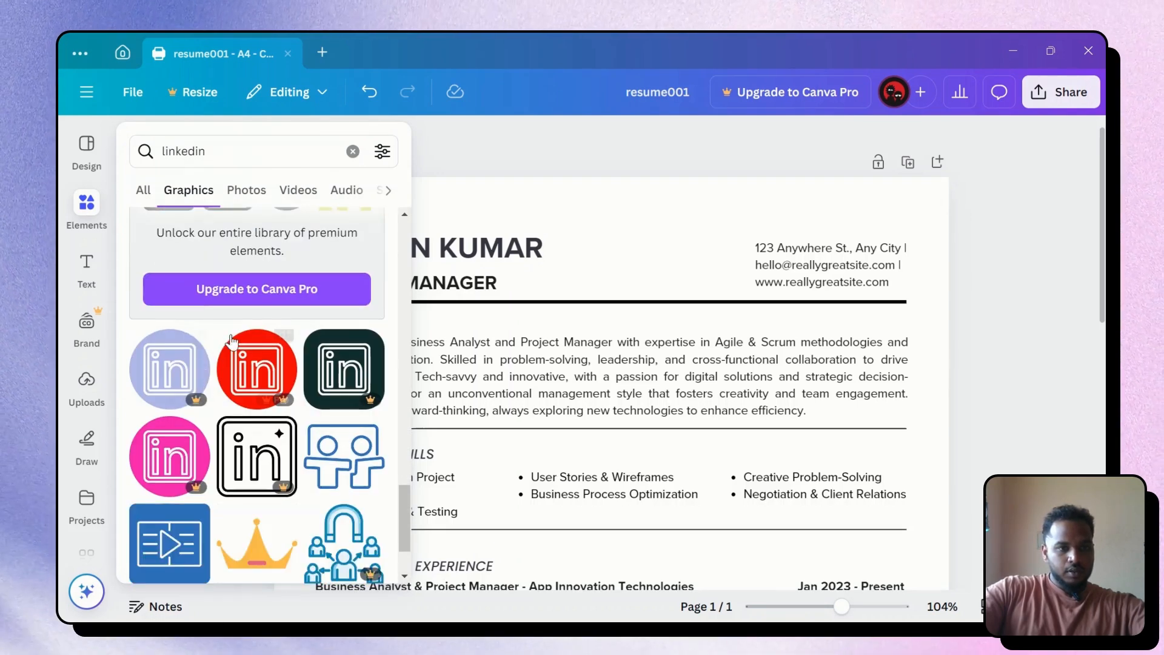
scroll(276, 343, down, 6)
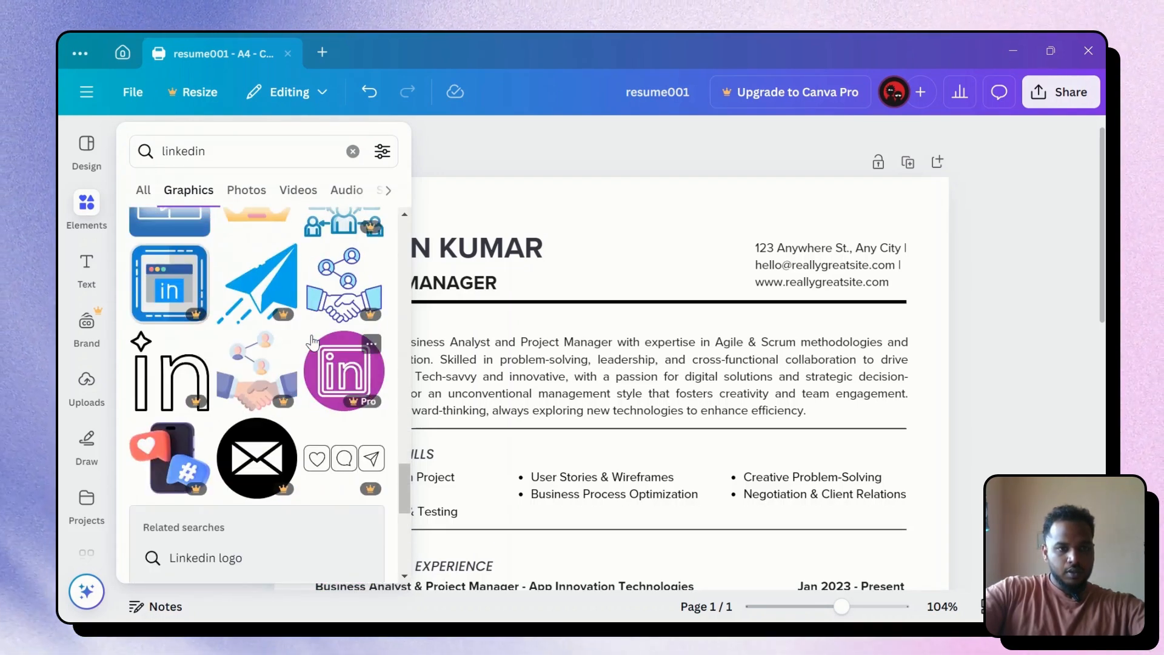
scroll(261, 388, up, 3)
scroll(200, 265, down, 8)
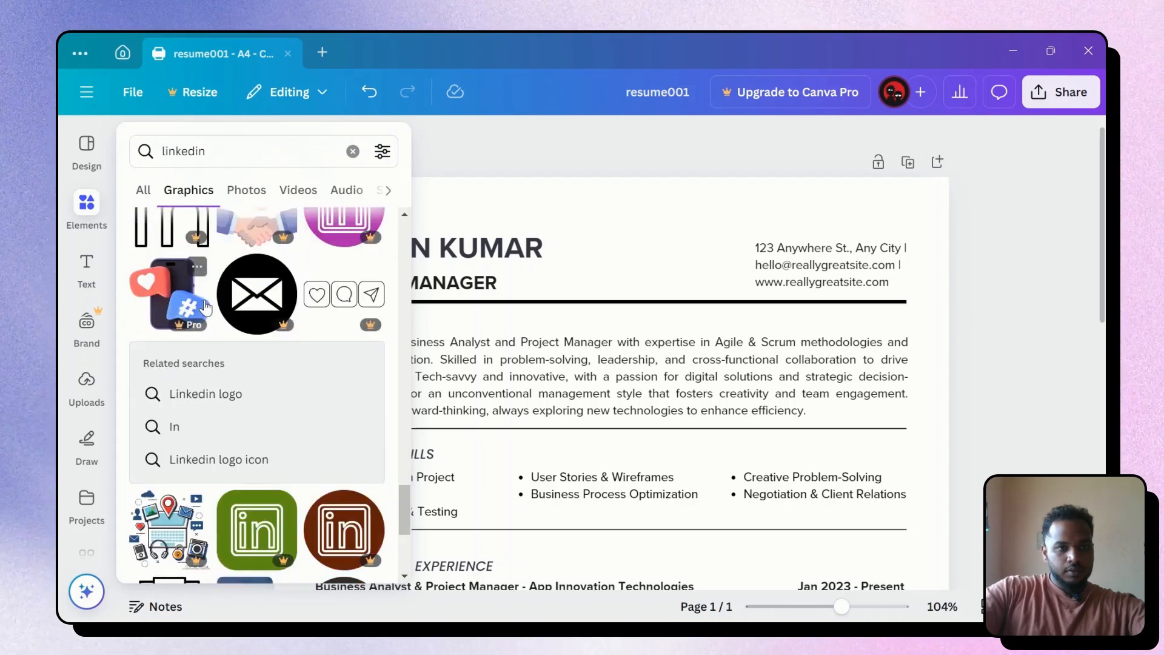
scroll(294, 334, down, 3)
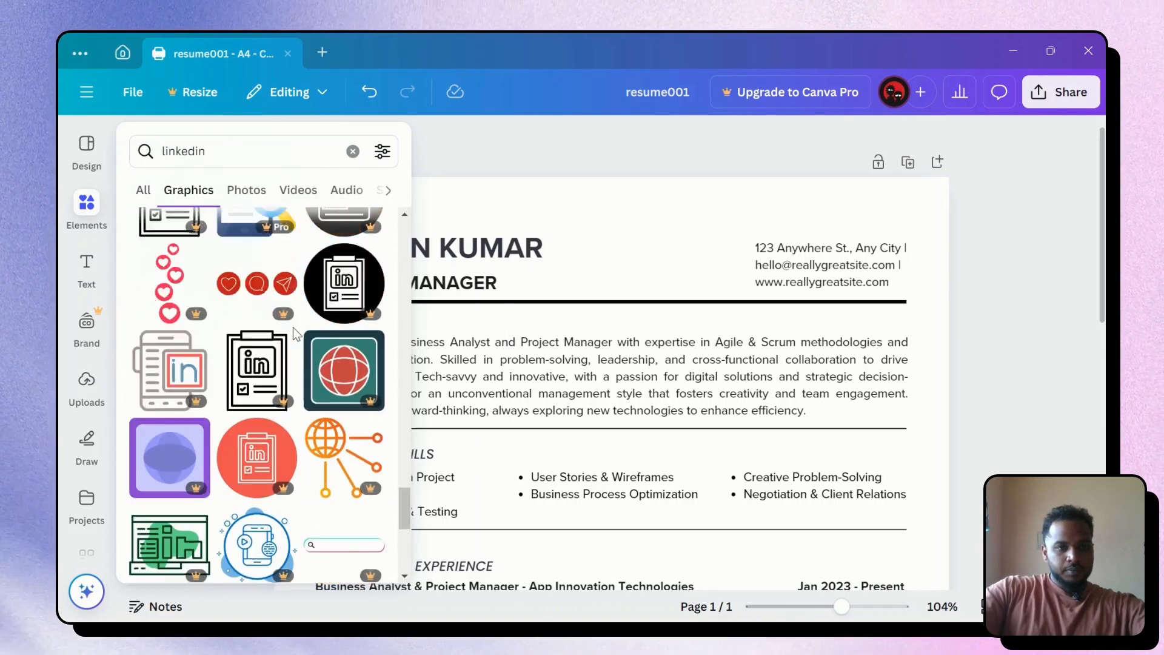
scroll(279, 330, up, 8)
scroll(277, 327, down, 3)
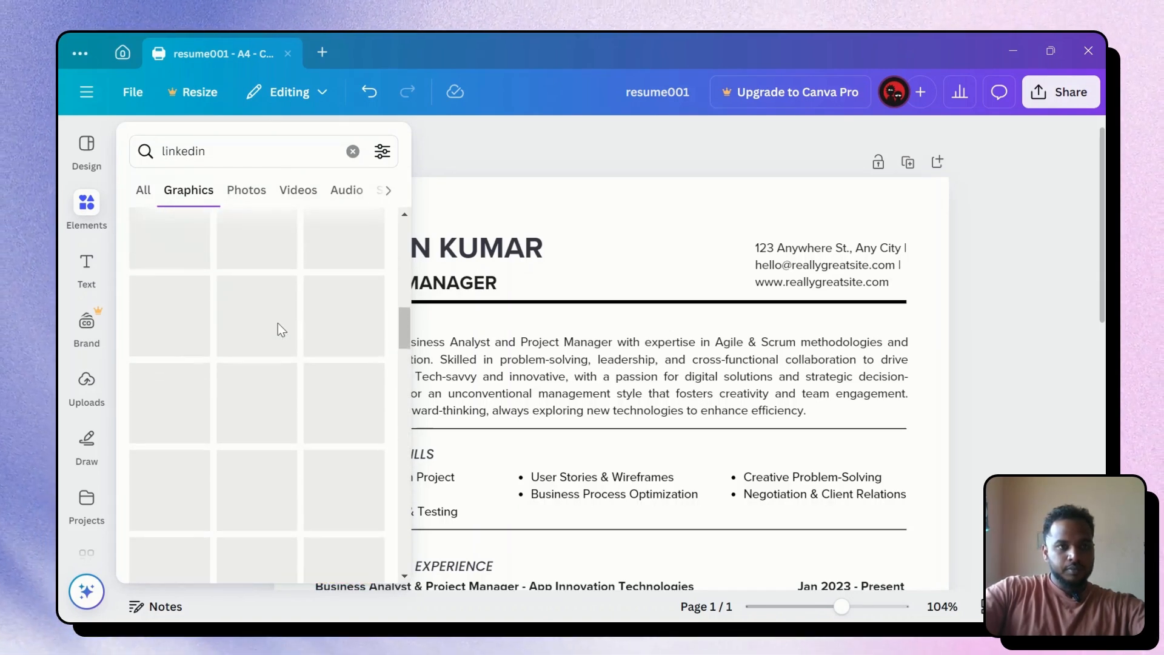
Check the Photos results, then pick the 'Linkedin logo' suggestion and show all its graphics
click(246, 195)
scroll(251, 212, down, 10)
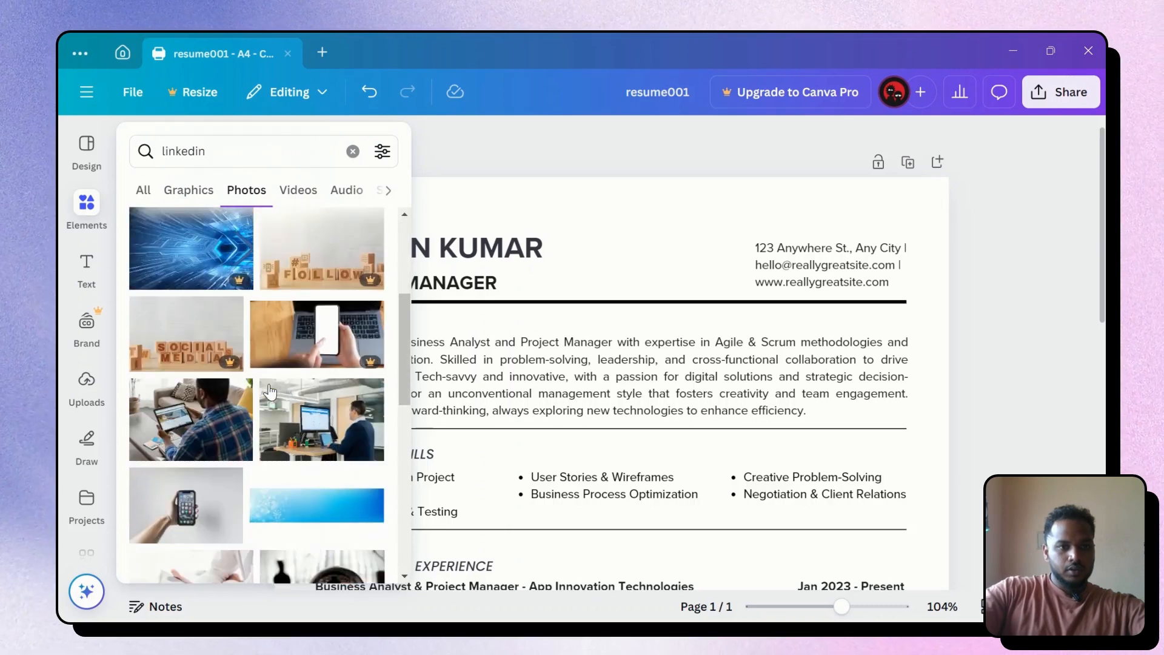
click(145, 193)
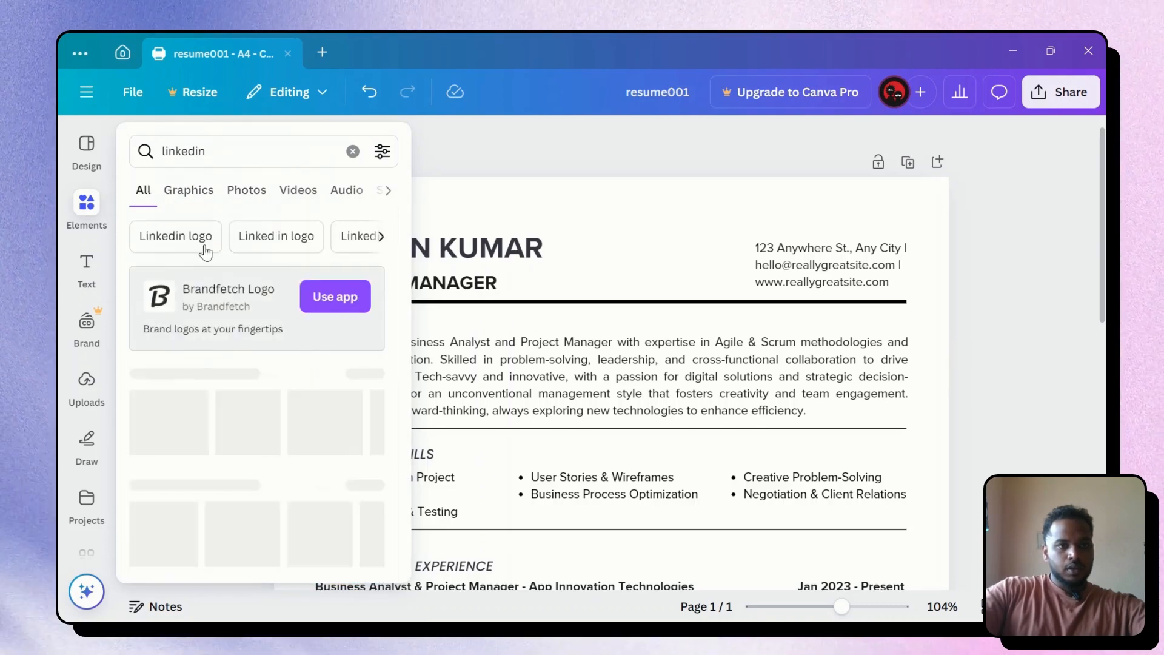
click(175, 236)
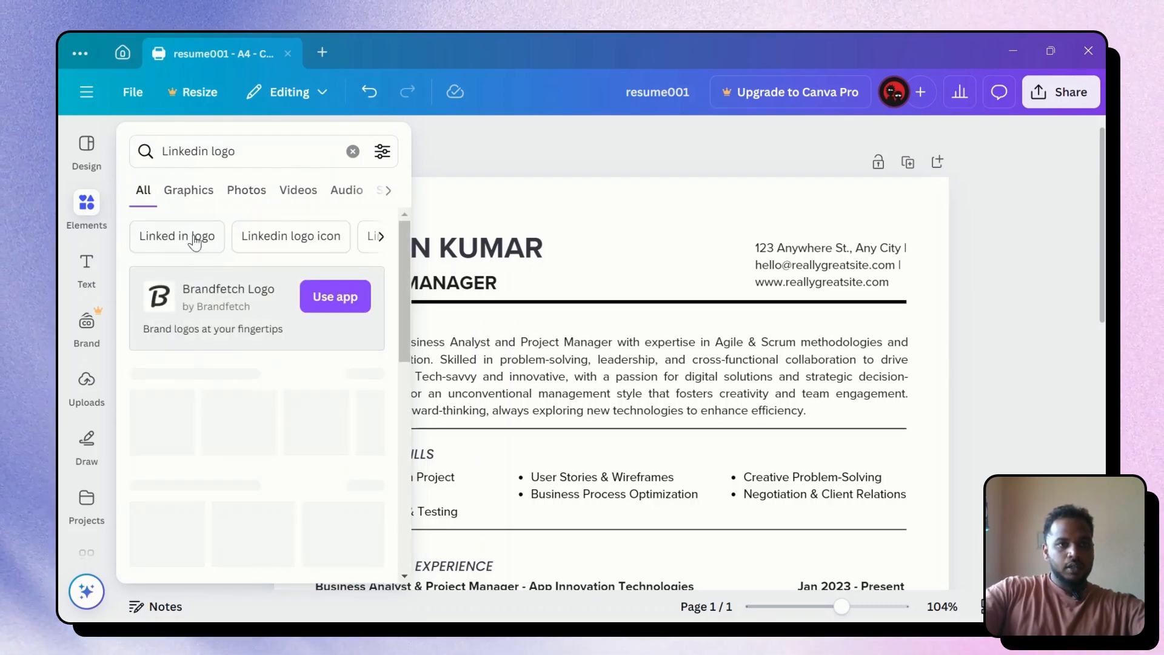
scroll(297, 371, down, 1)
click(366, 293)
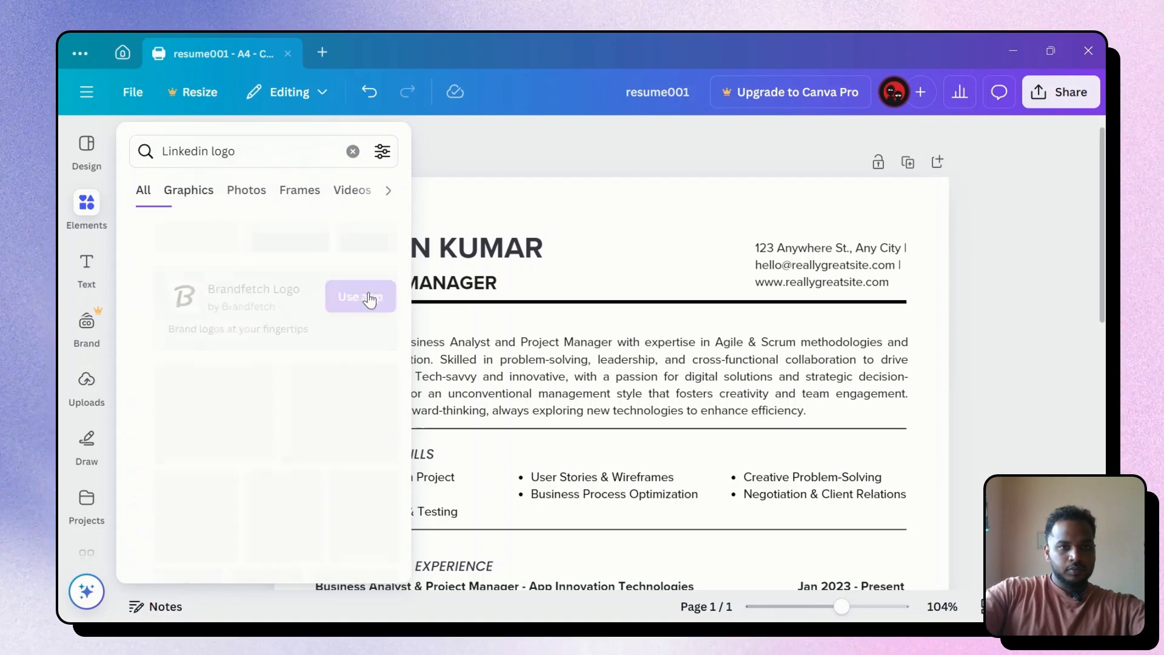
scroll(355, 418, down, 2)
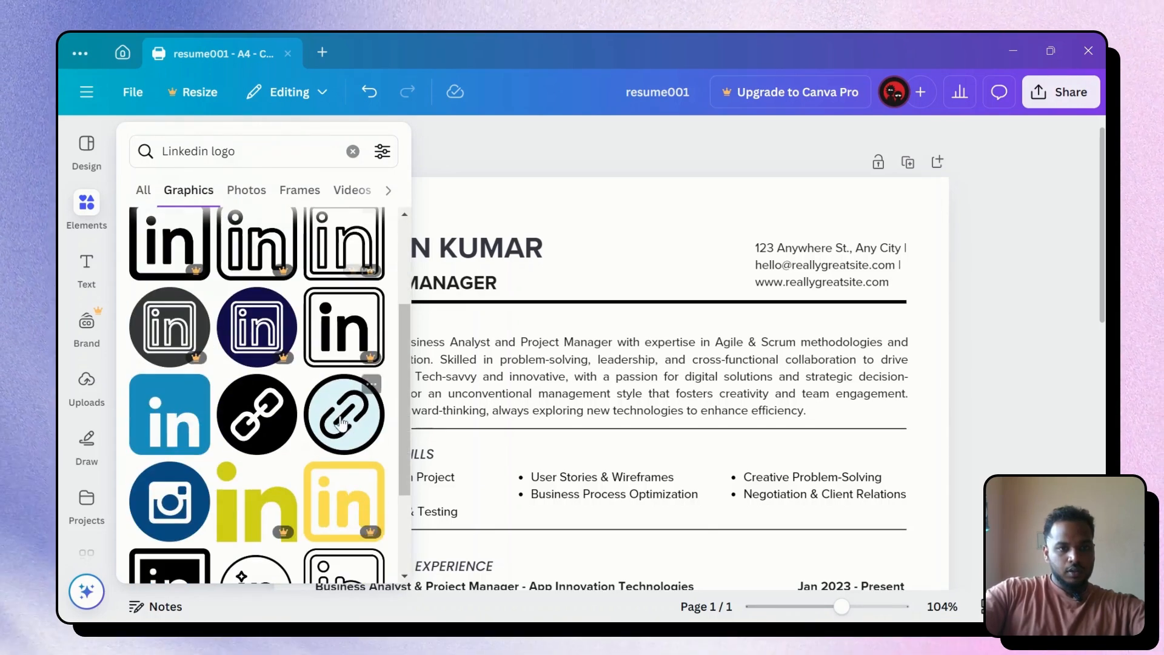
Add the blue LinkedIn logo, shrink it to a small icon and move it into the header
click(189, 419)
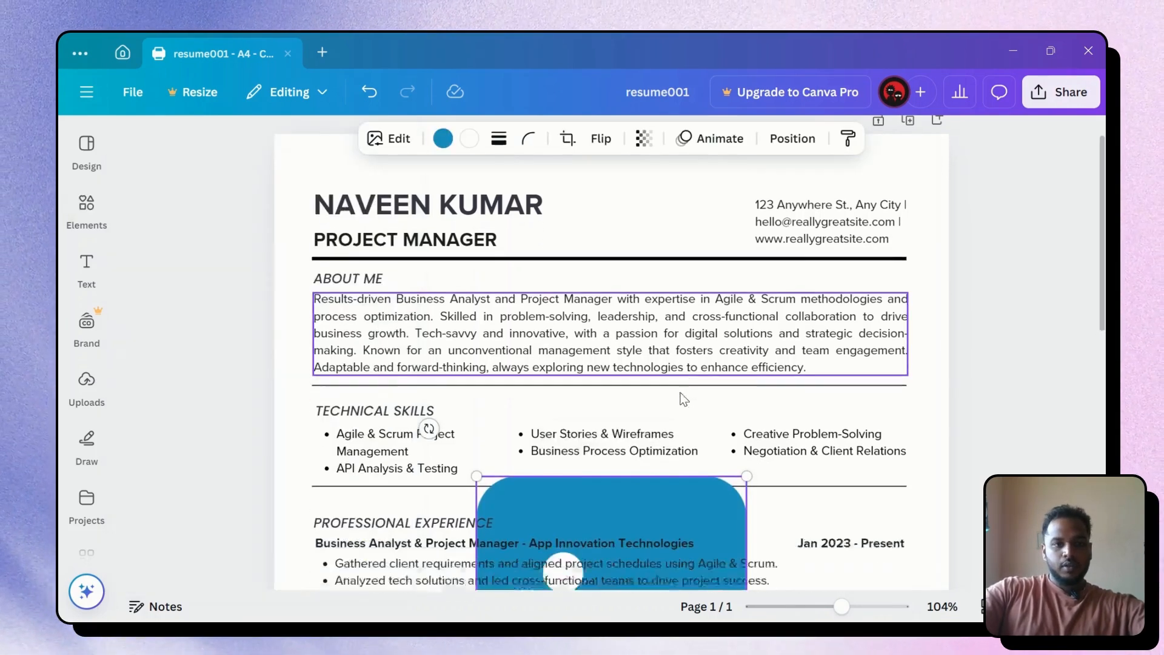
scroll(756, 297, down, 3)
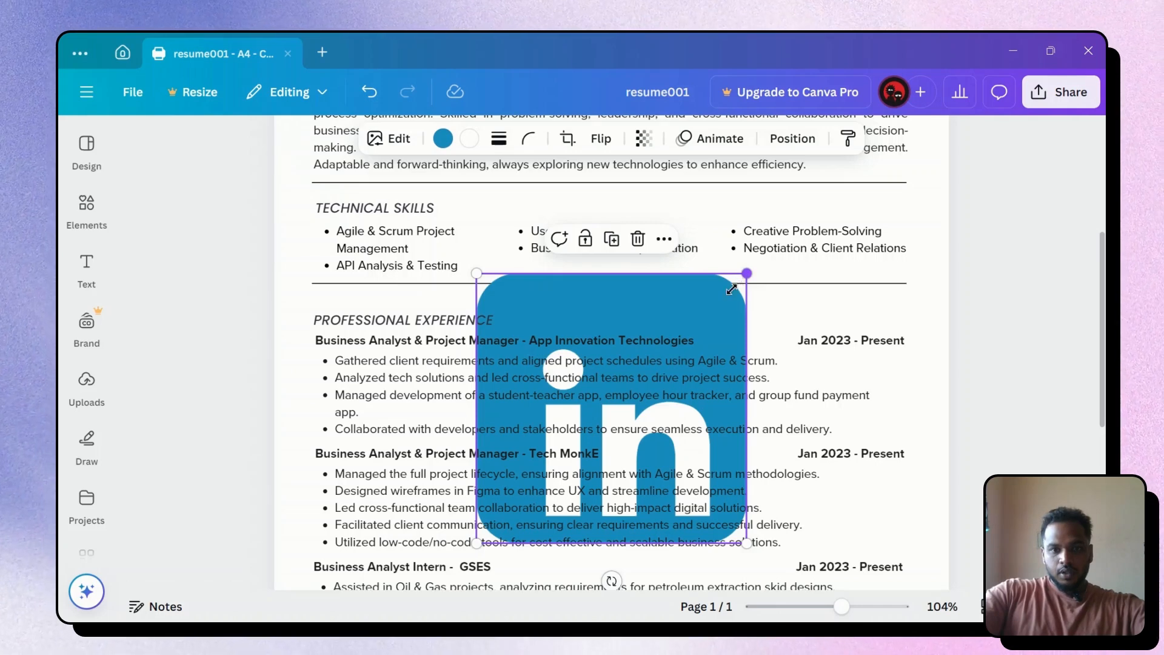
drag(731, 289, 702, 267)
scroll(702, 267, up, 4)
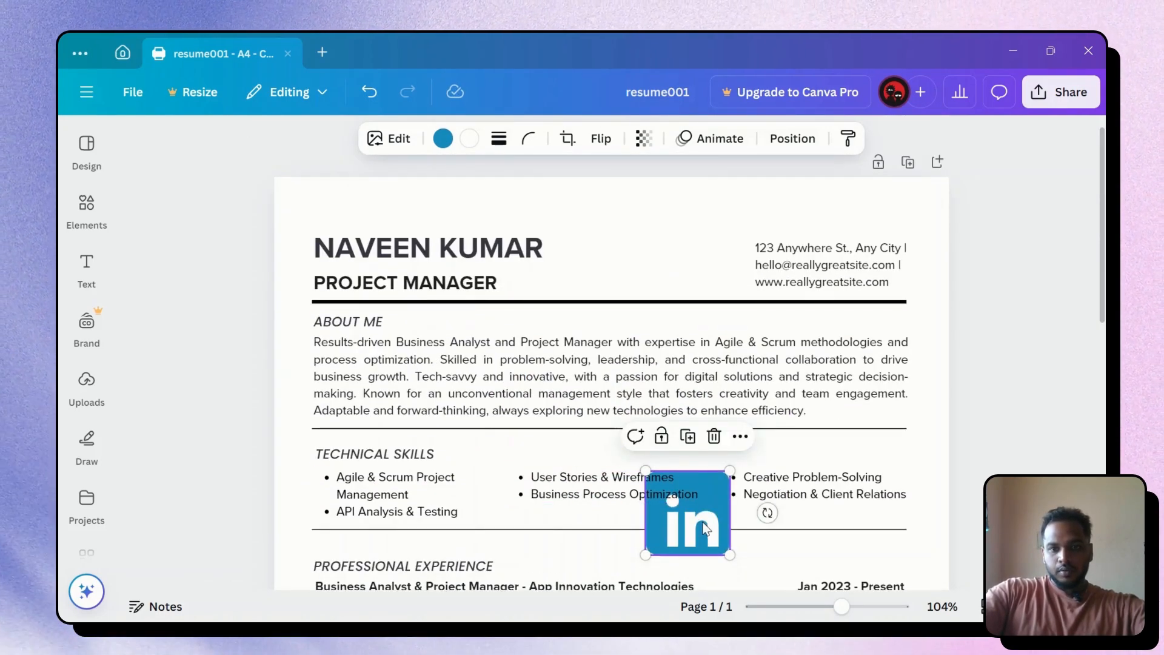
drag(704, 528, 682, 253)
click(940, 250)
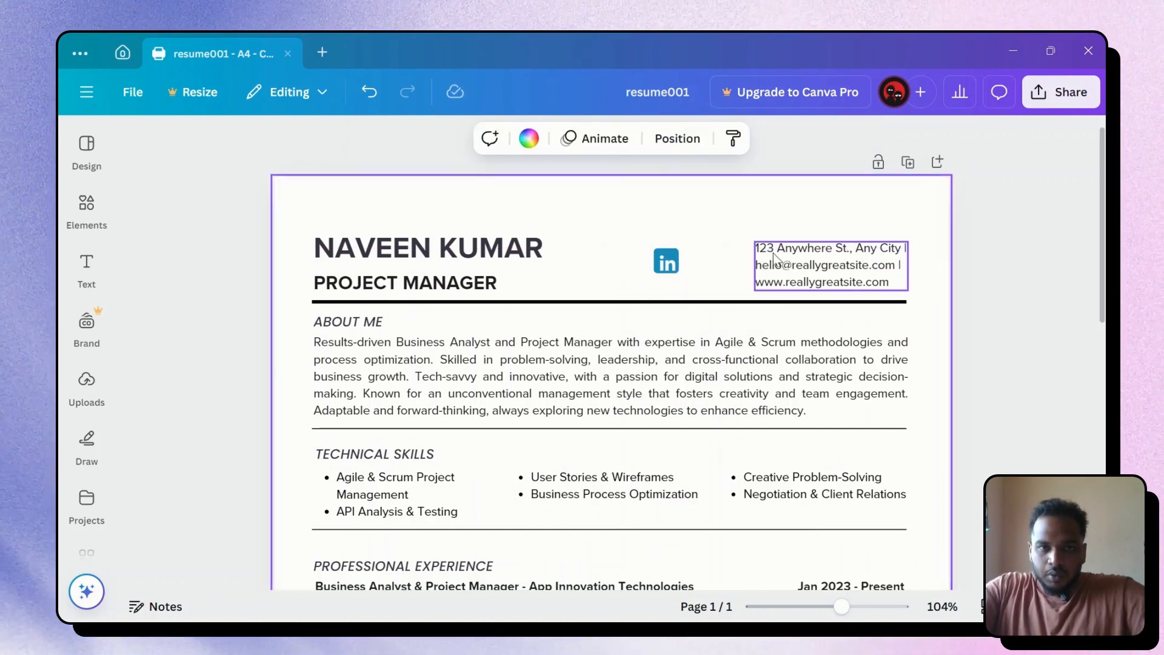
scroll(757, 256, up, 5)
click(678, 253)
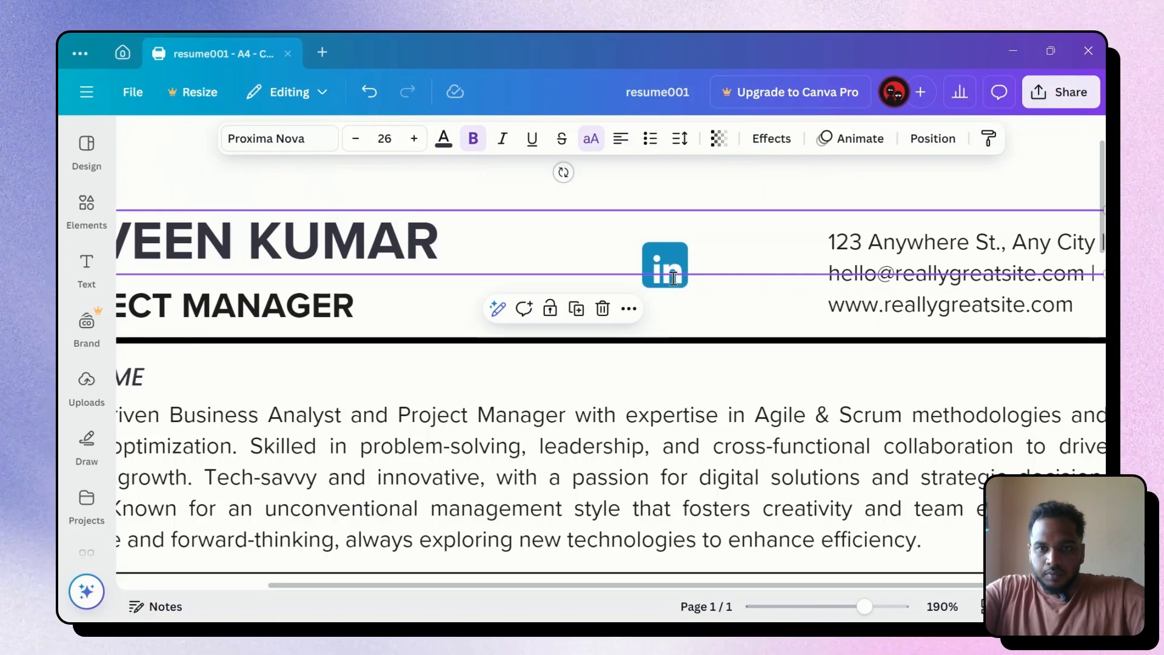
scroll(673, 279, left, 3)
click(696, 266)
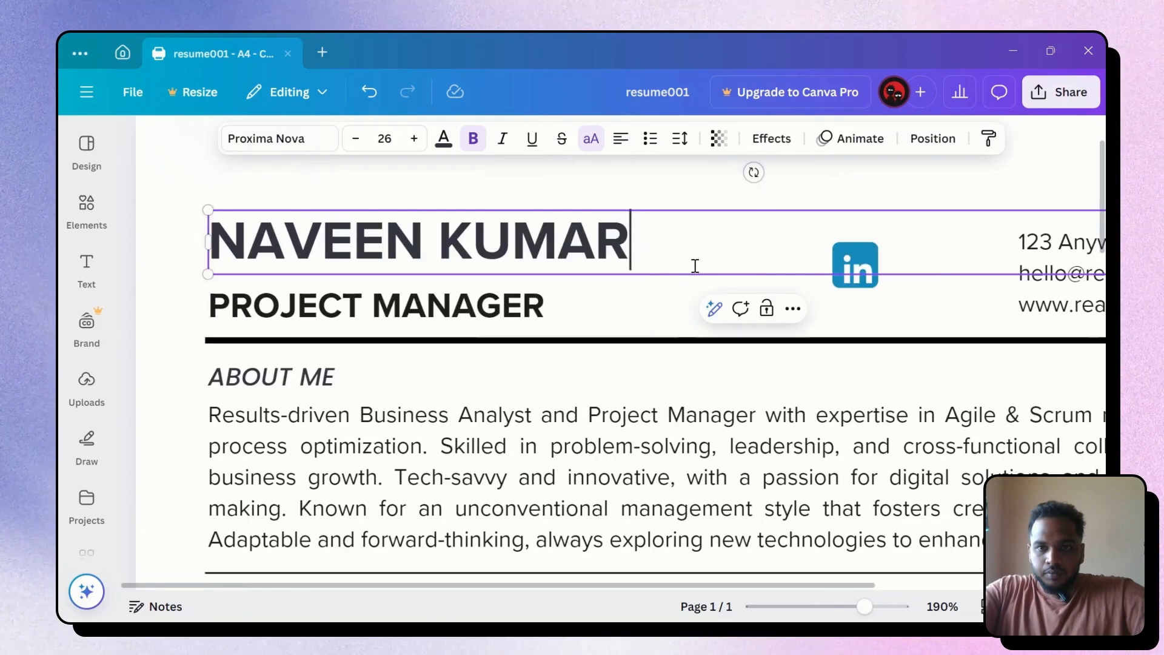
click(957, 179)
click(899, 315)
scroll(878, 280, up, 4)
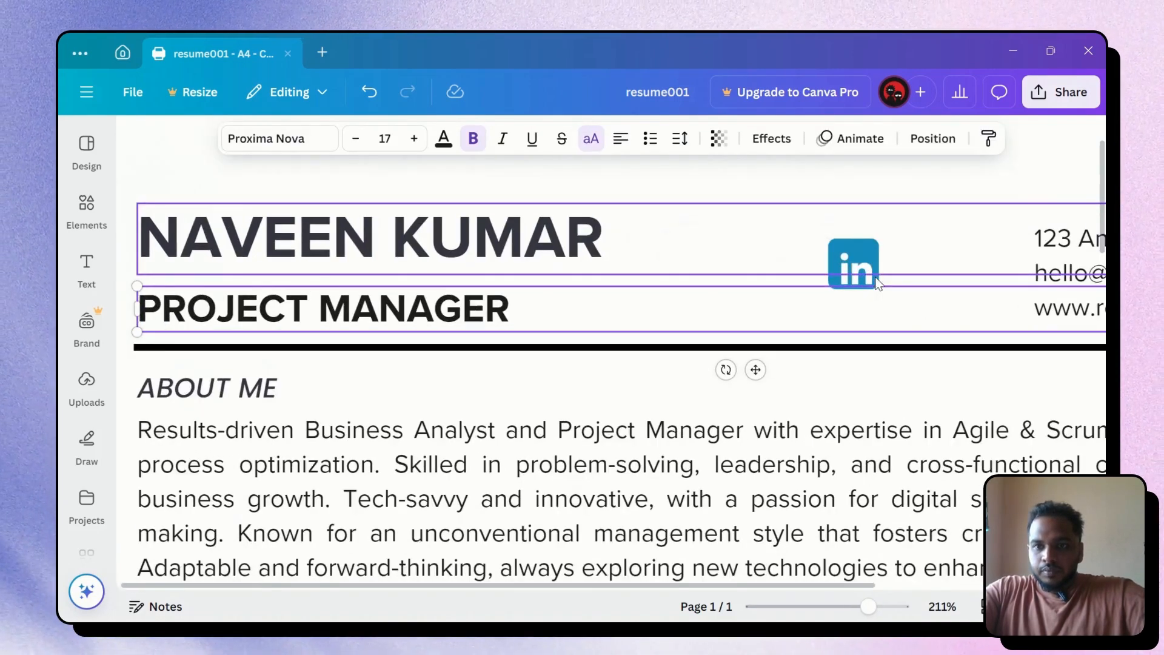
double_click(864, 243)
key(Escape)
scroll(929, 307, right, 6)
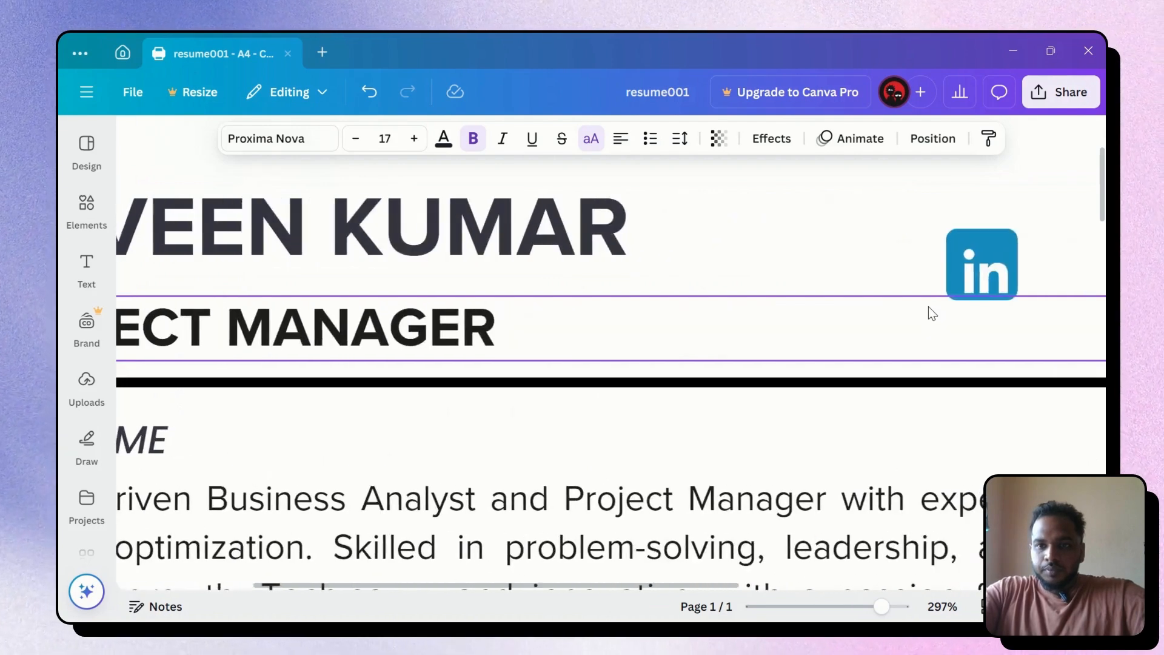
key(Return)
click(998, 327)
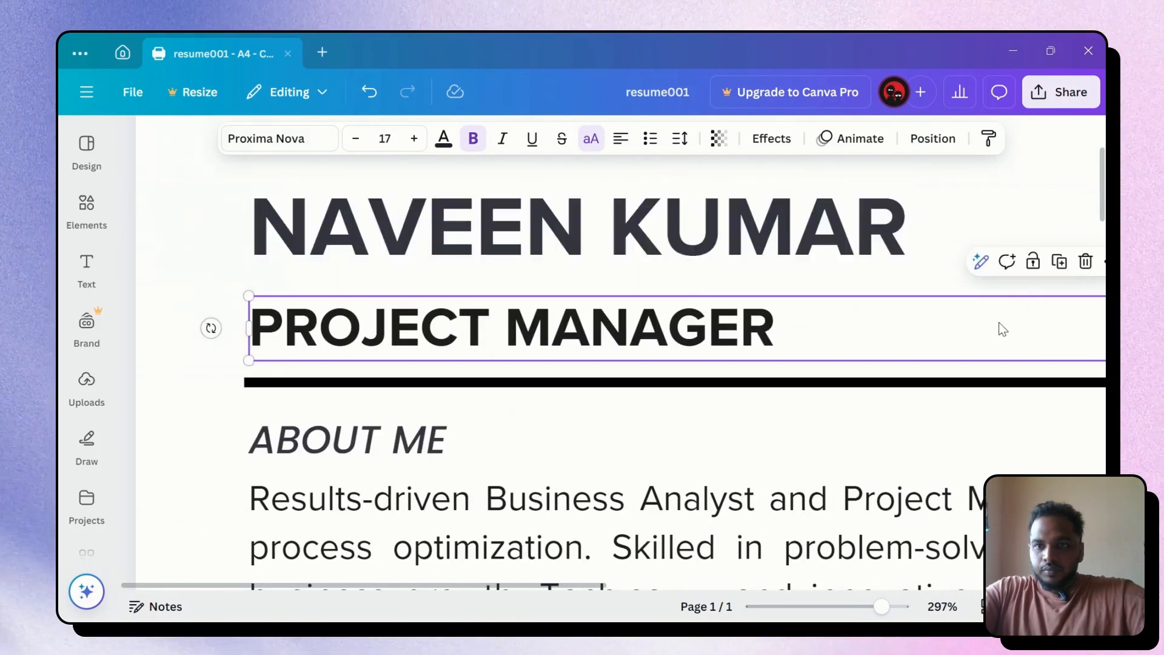
scroll(990, 325, right, 3)
scroll(839, 322, right, 5)
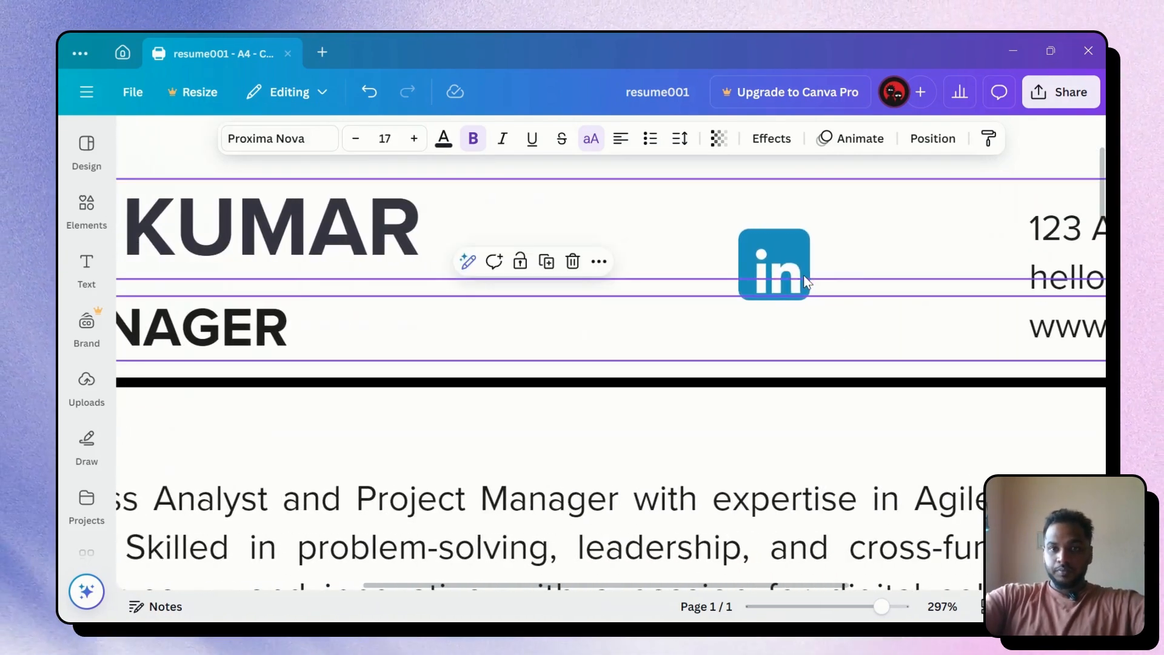
scroll(994, 299, down, 2)
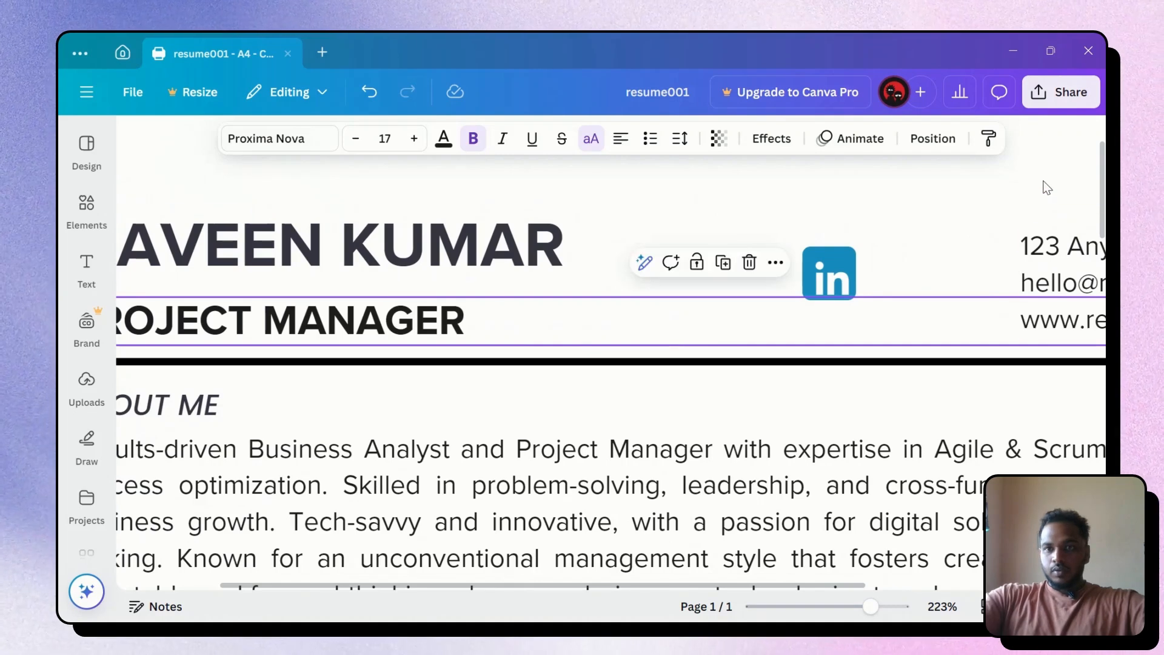
click(849, 276)
double_click(843, 285)
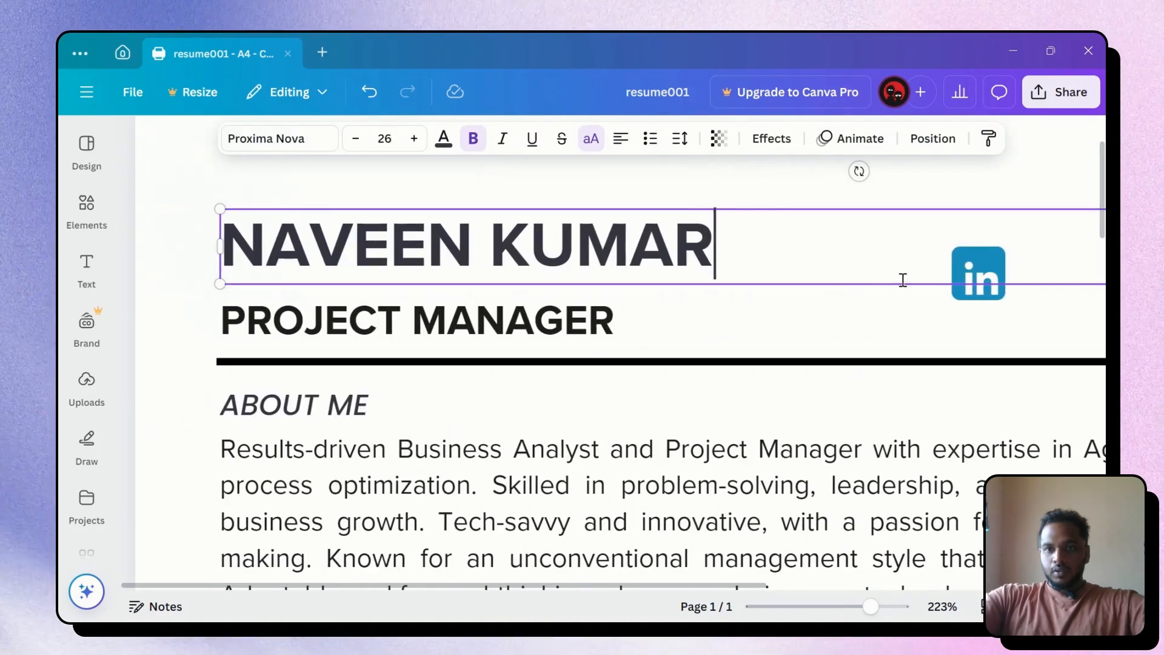
scroll(985, 265, right, 6)
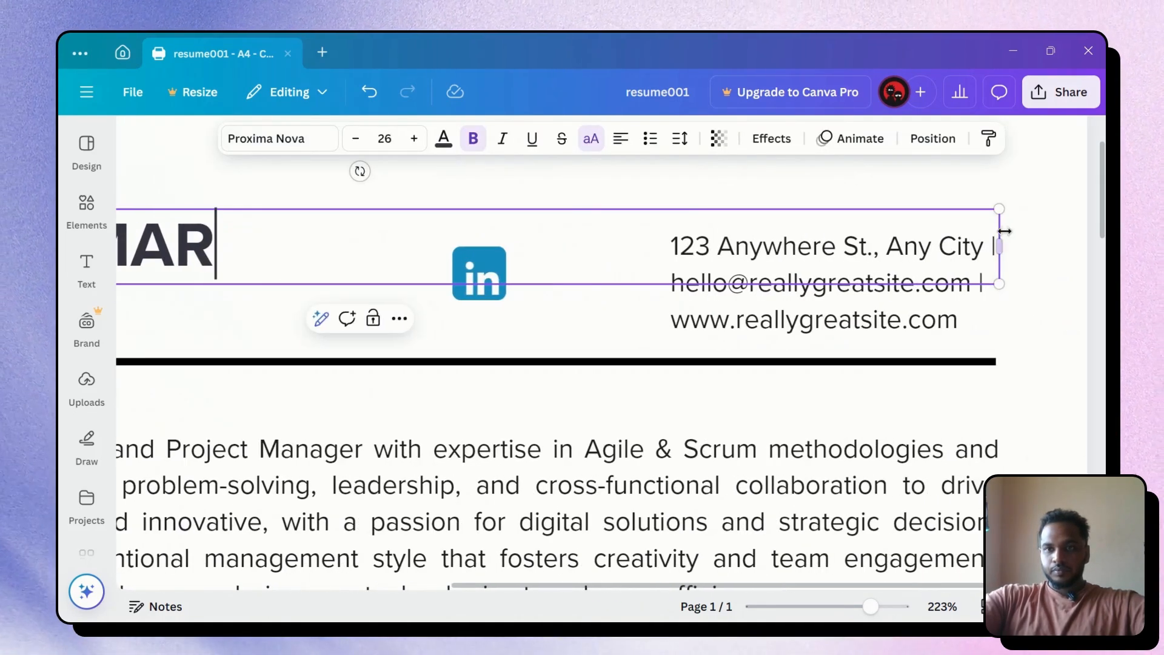
drag(999, 248, 451, 231)
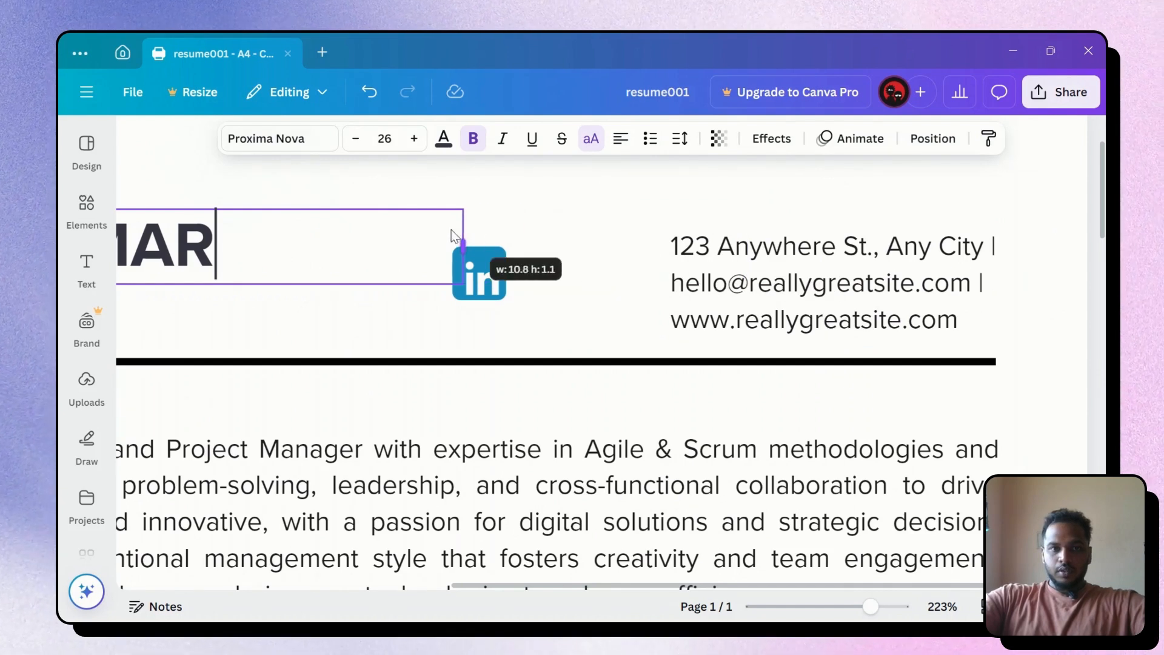
drag(335, 241, 292, 244)
Place the LinkedIn icon above the address text at the page's right edge
click(480, 278)
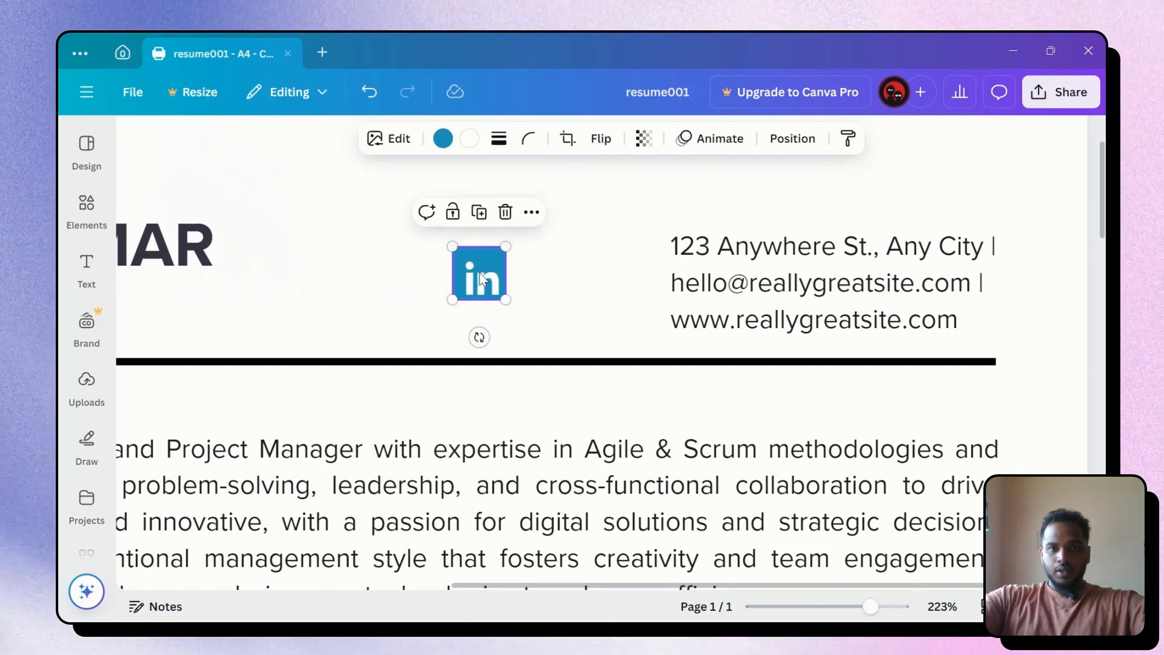
drag(479, 278, 693, 214)
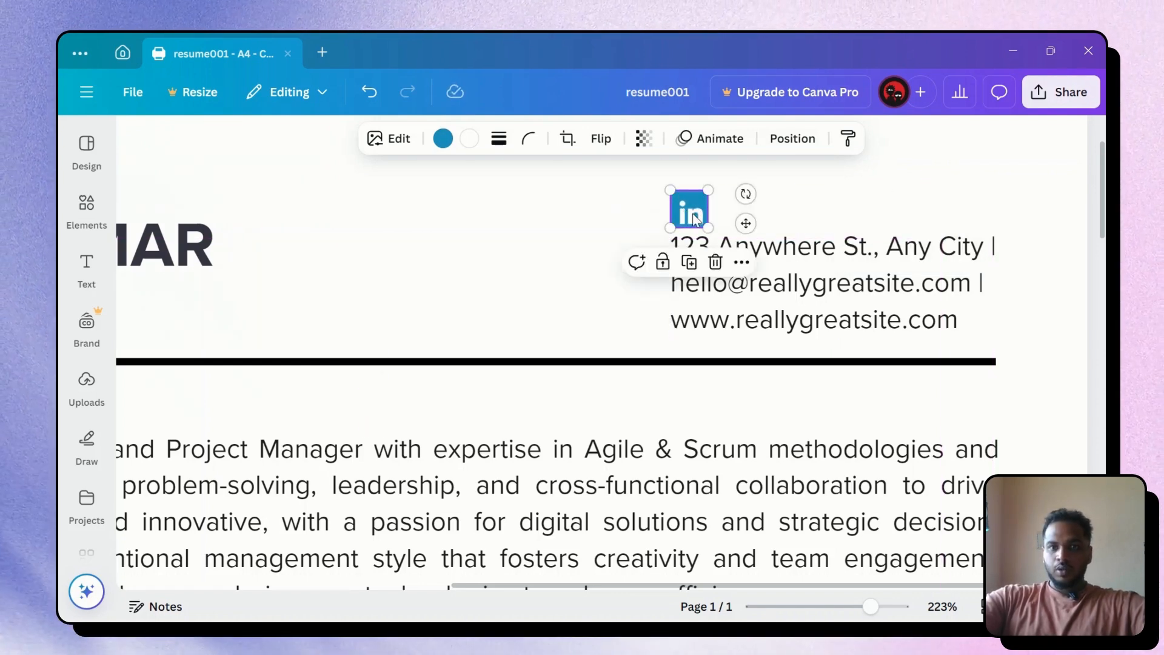
click(605, 282)
scroll(605, 282, down, 5)
scroll(605, 282, down, 3)
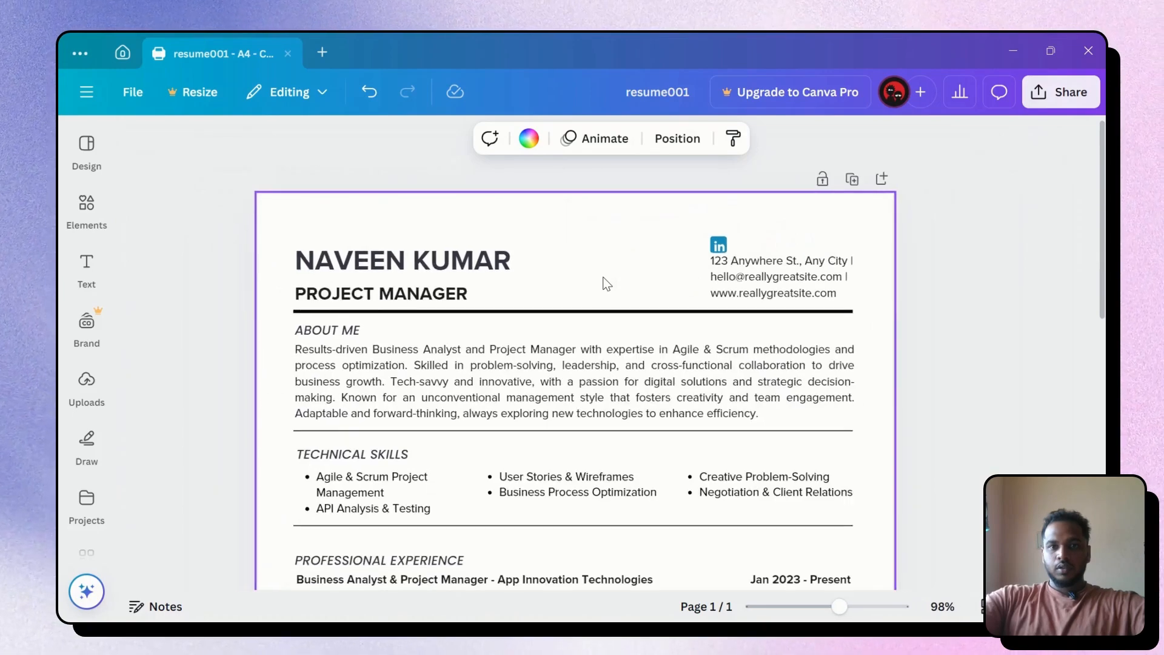
scroll(738, 243, up, 5)
click(757, 241)
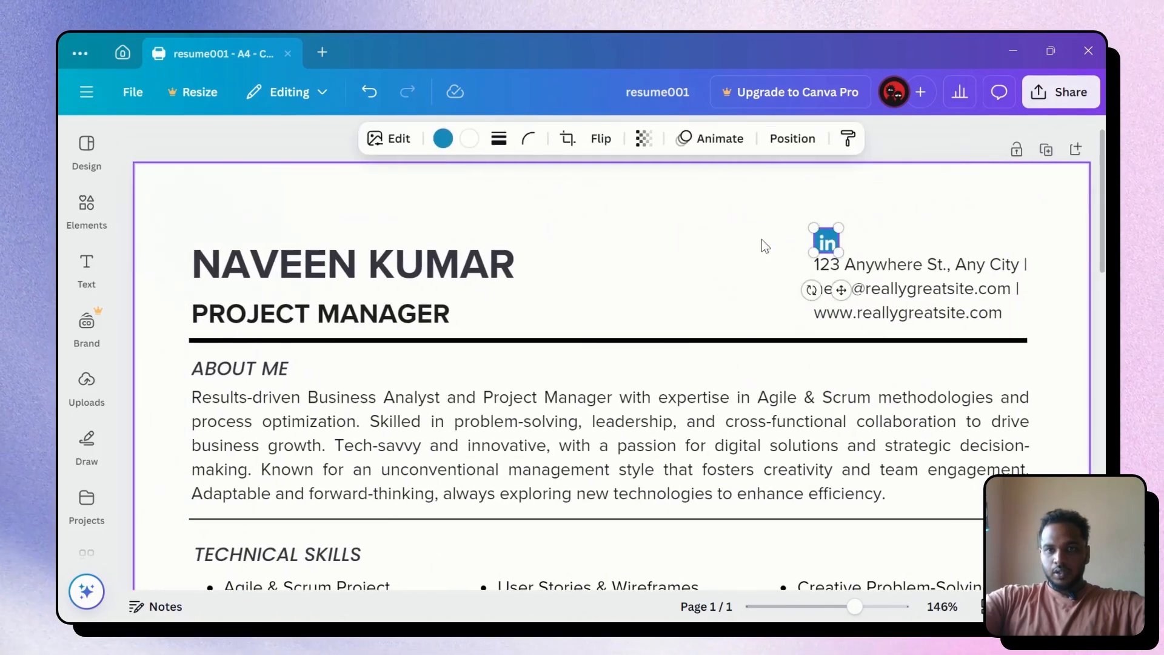
drag(937, 231, 1009, 229)
click(691, 260)
scroll(965, 307, down, 5)
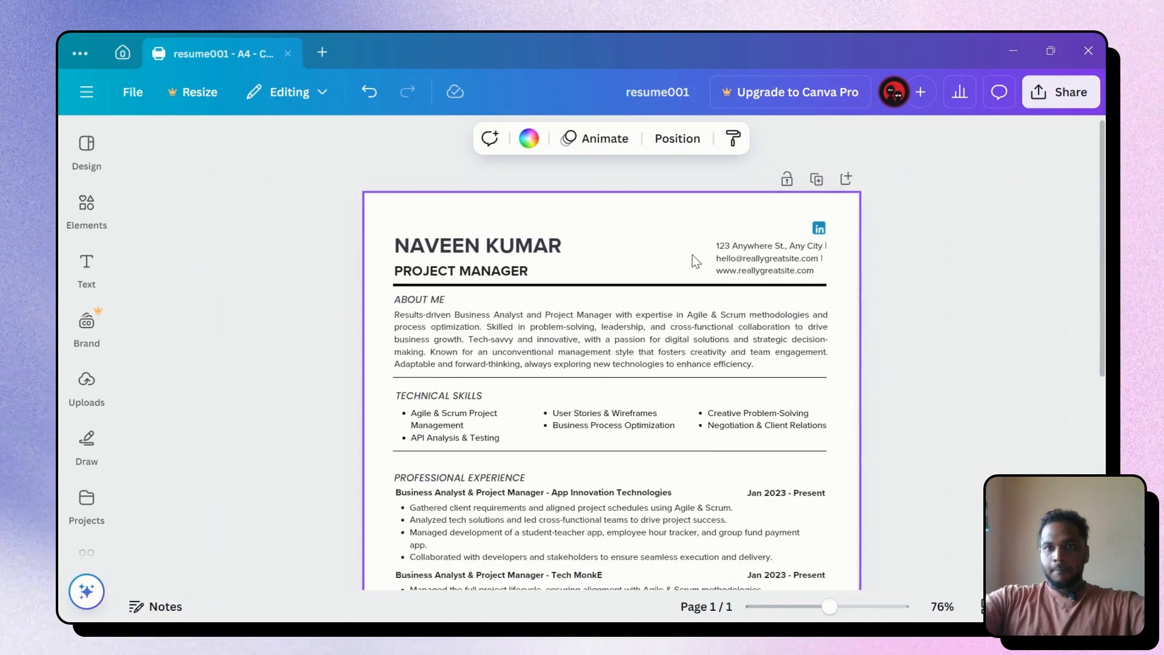
click(968, 308)
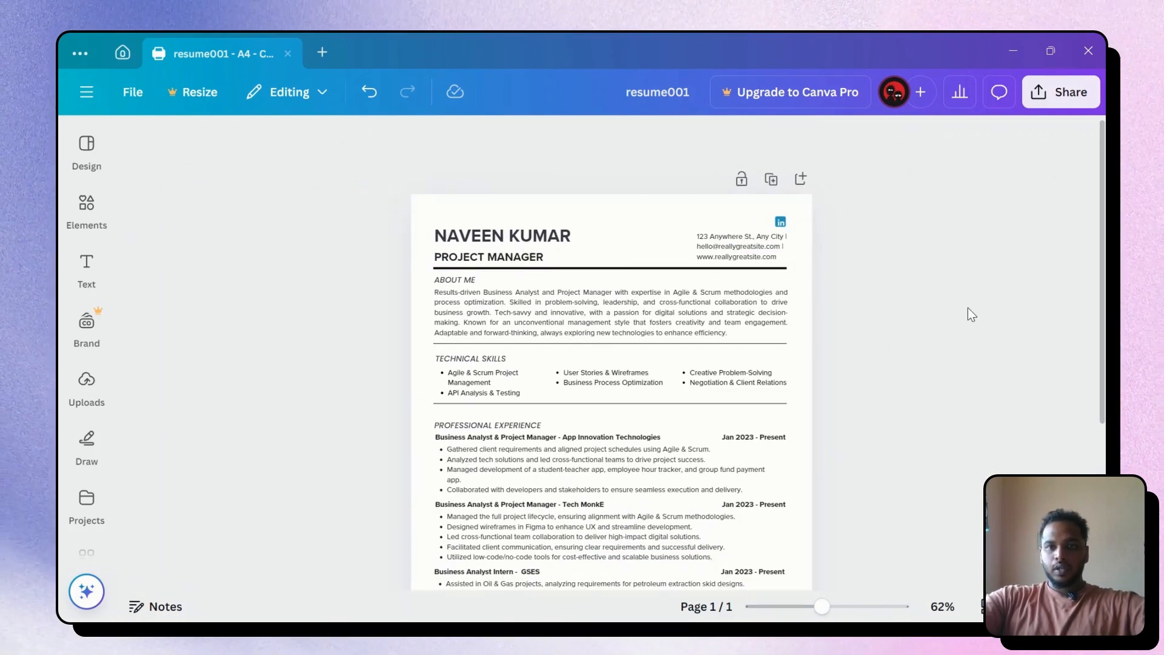
scroll(904, 300, up, 3)
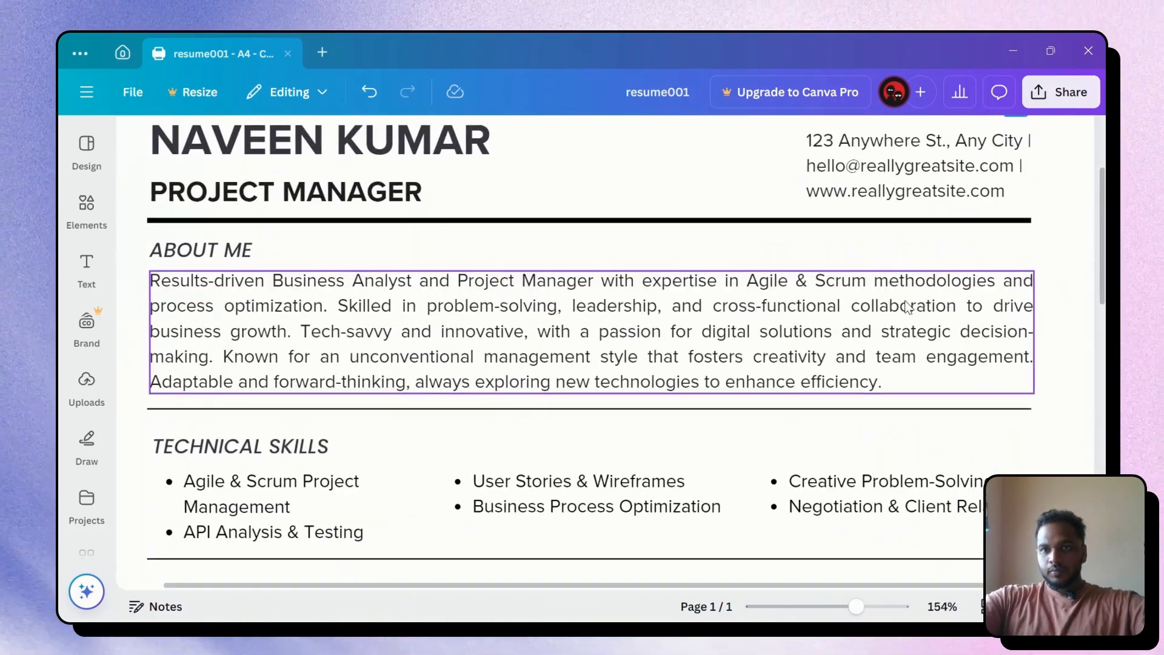
scroll(962, 283, up, 4)
click(955, 197)
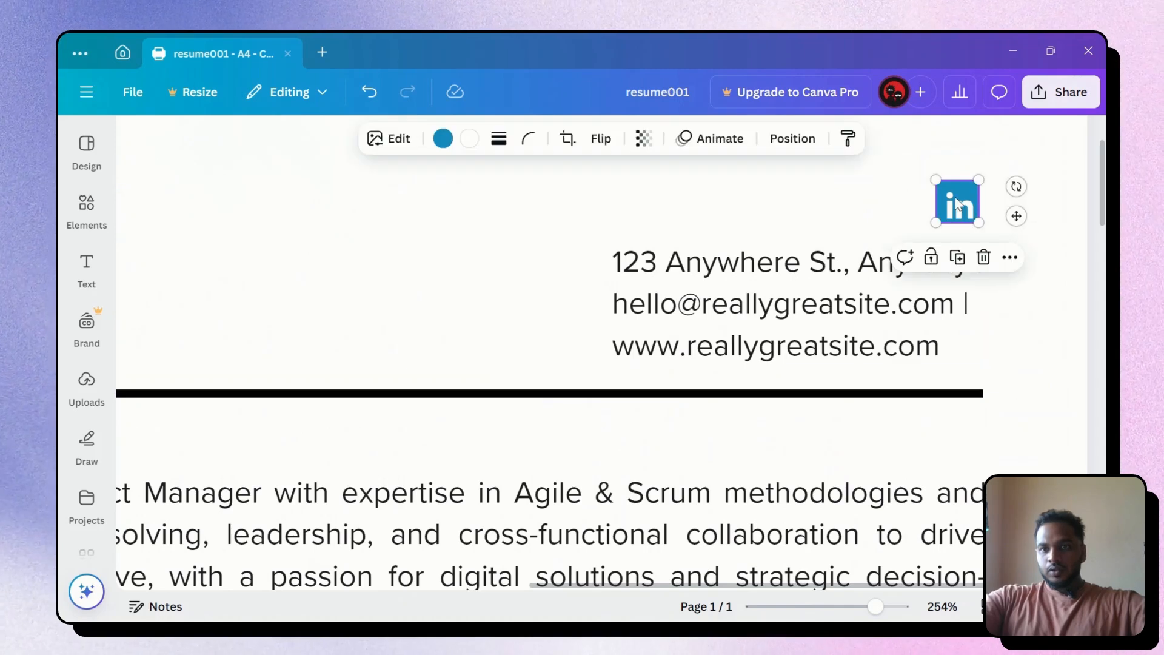
Attach the link 'https//hbhhw' to the LinkedIn icon and confirm it's applied
right_click(955, 196)
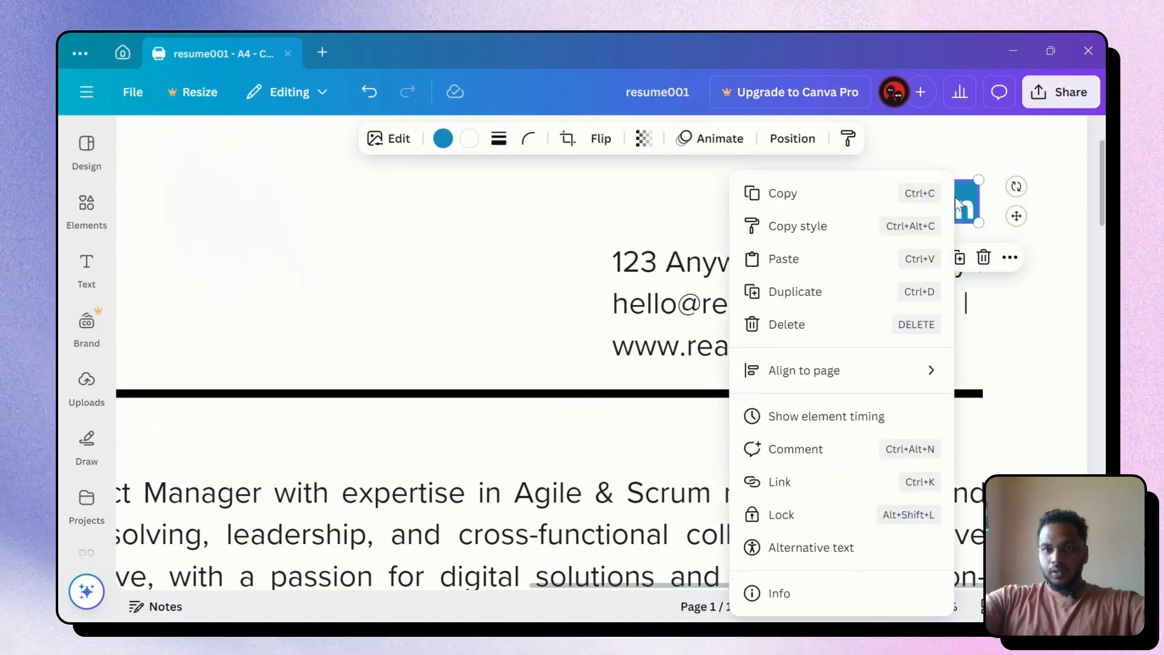
click(780, 481)
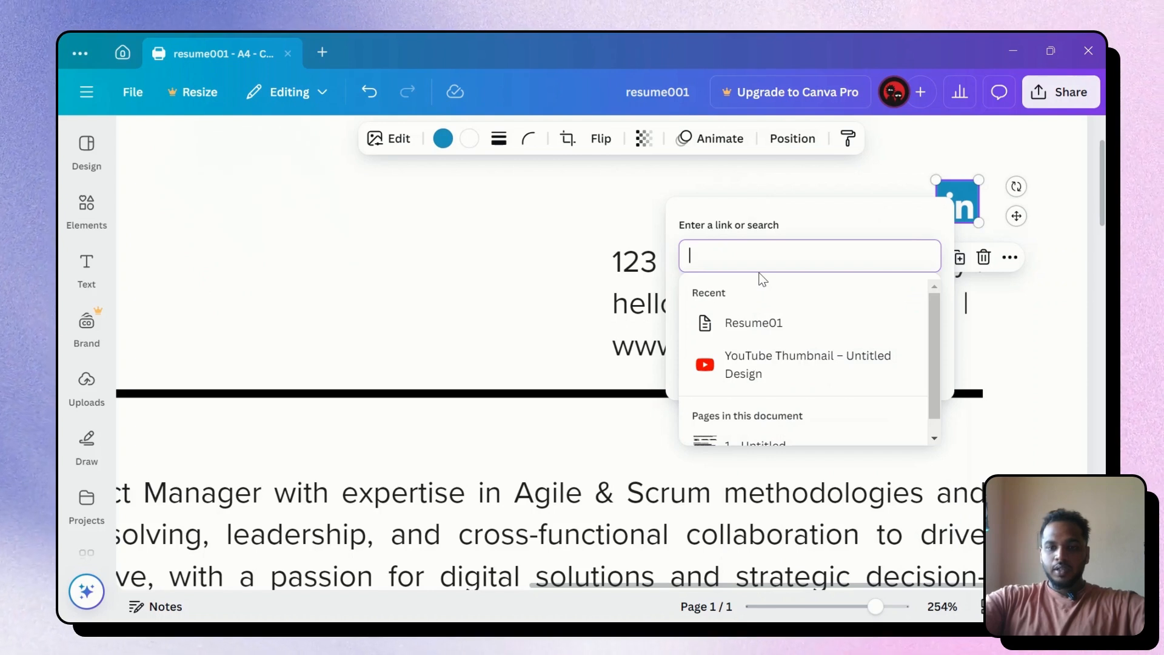
text(http)
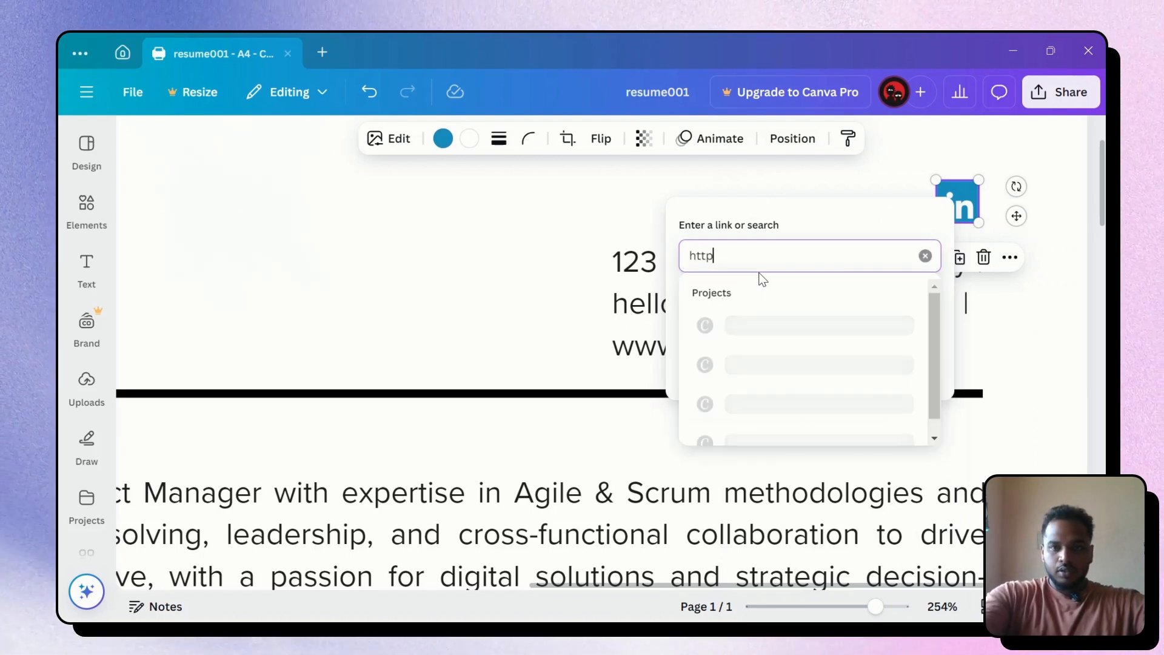
text(s//)
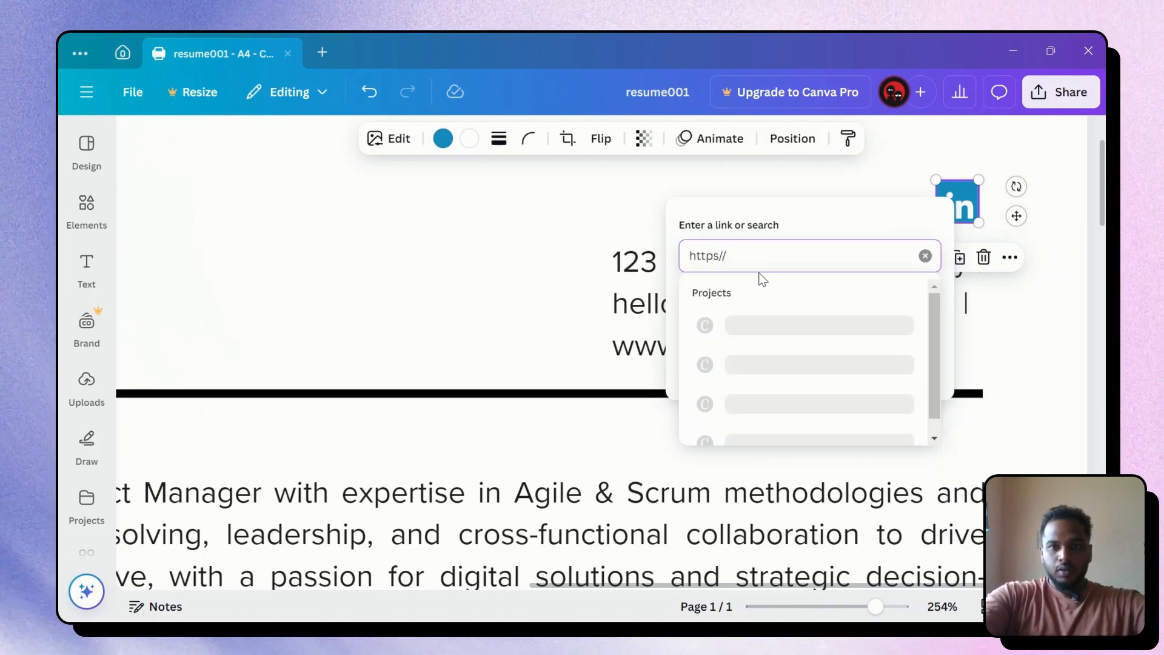
text(hbhhw)
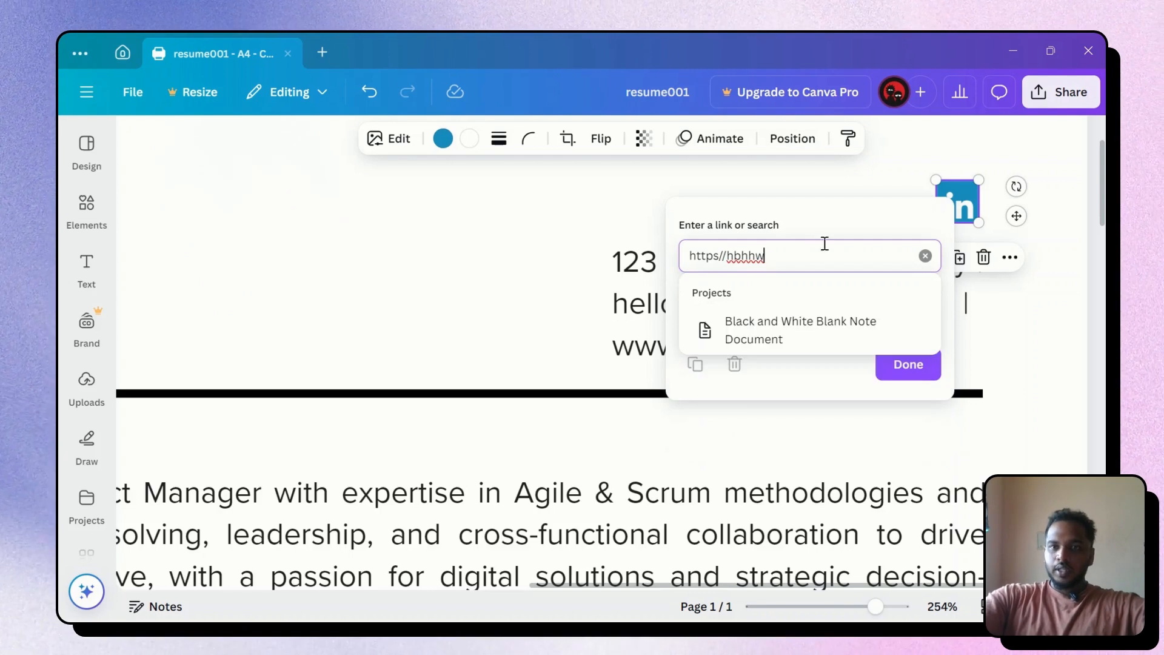
key(Return)
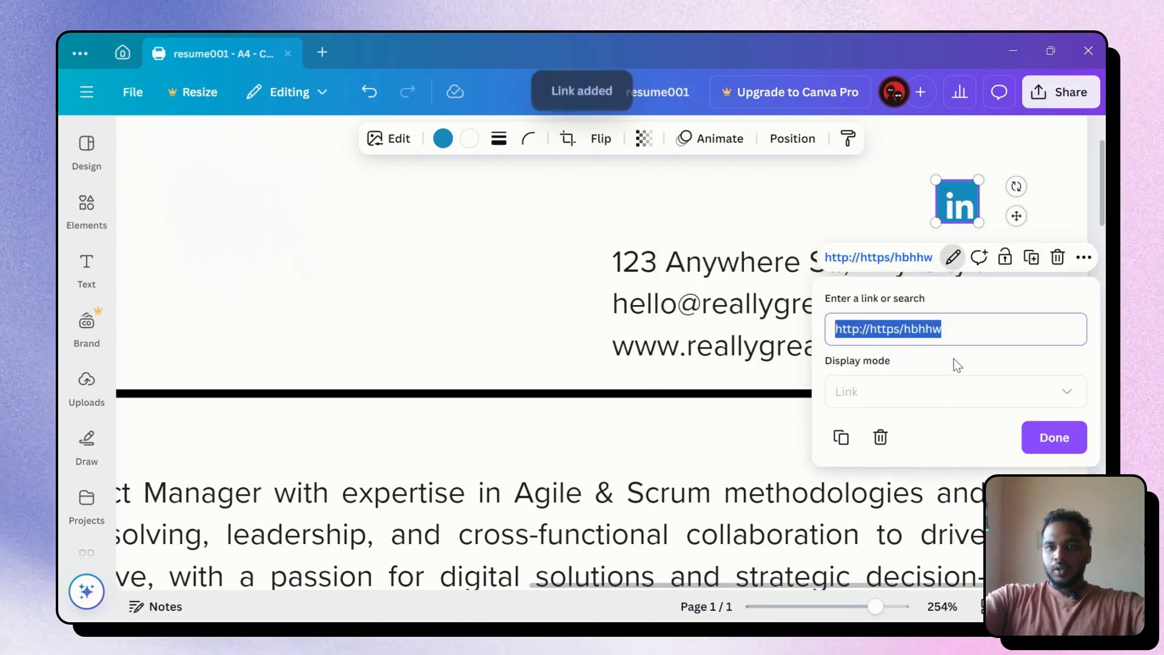
click(1055, 436)
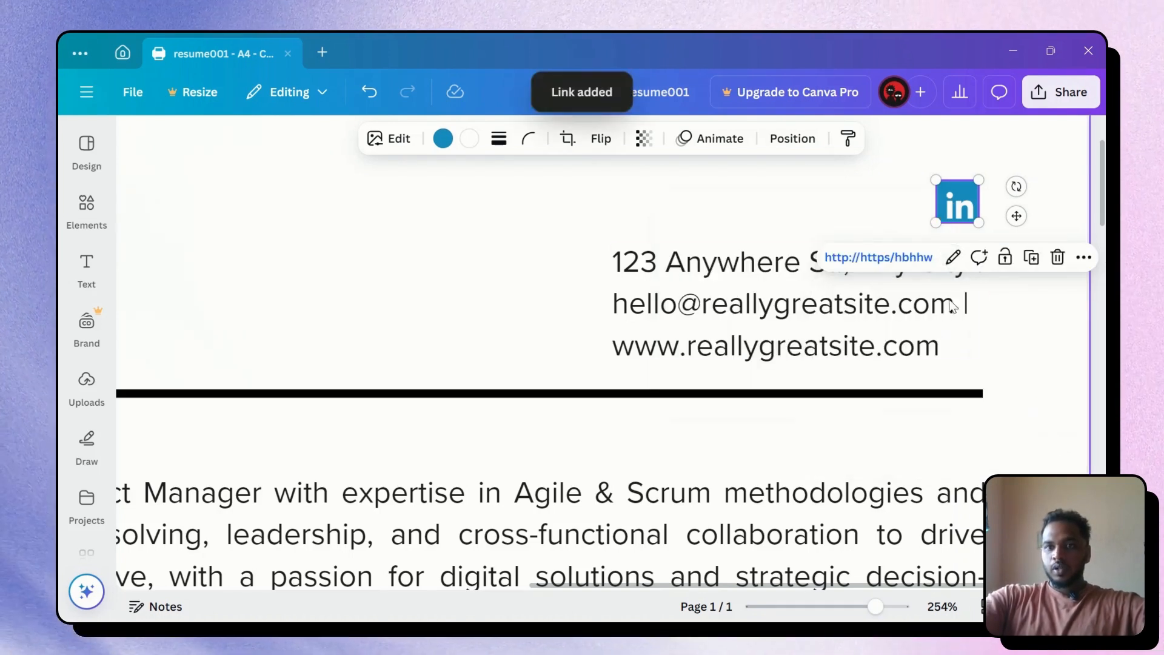
click(871, 202)
click(955, 211)
click(851, 204)
scroll(851, 205, down, 10)
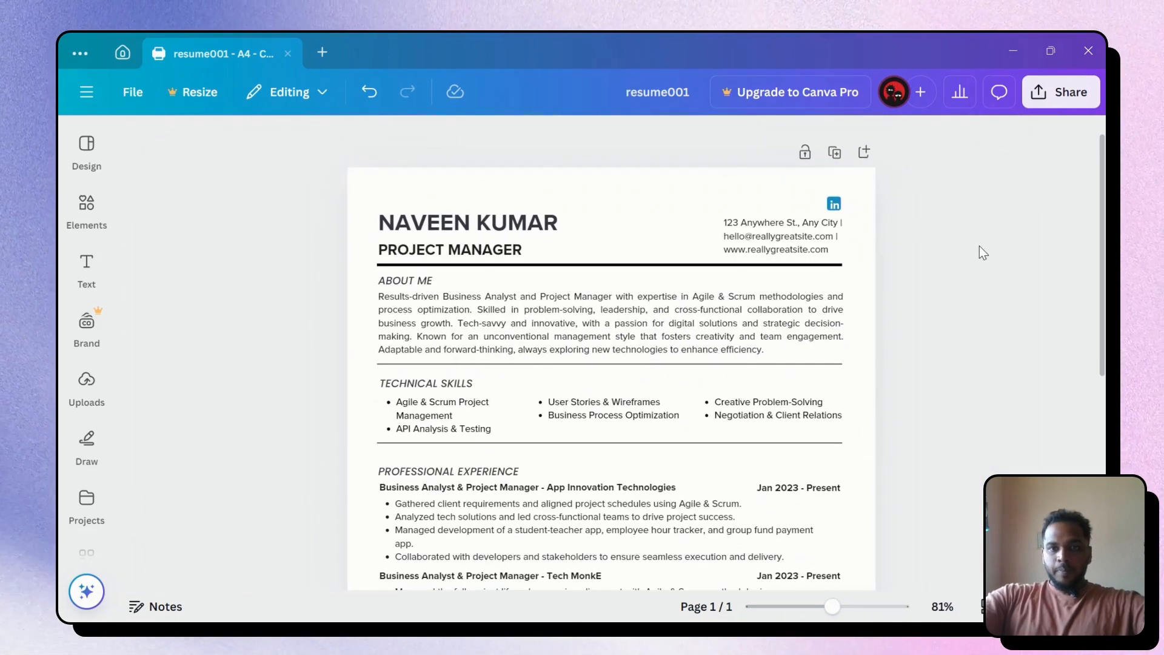
Nudge the divider under Technical Skills down and up with arrow keys until the gaps look even
click(773, 228)
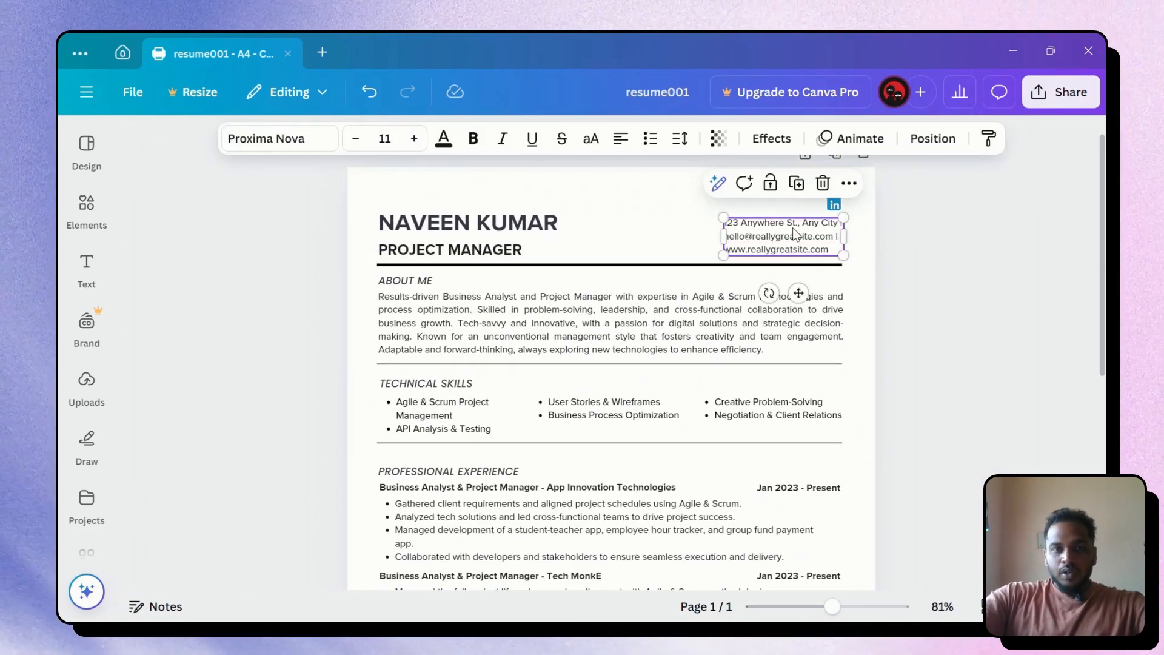
scroll(794, 233, up, 5)
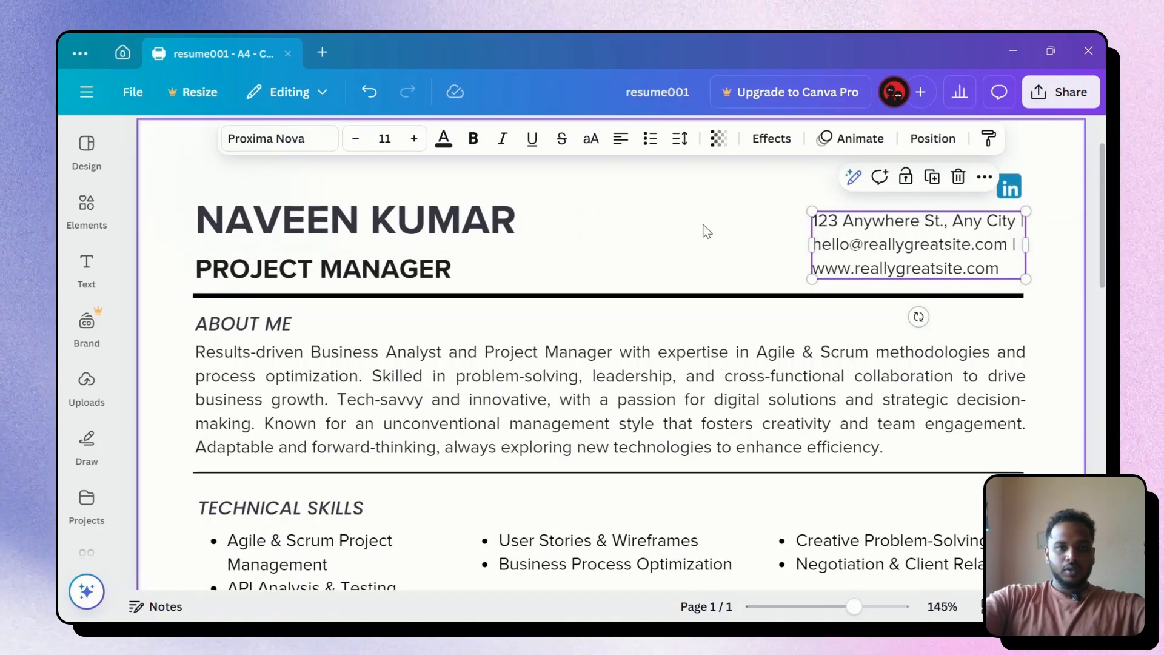
scroll(591, 322, down, 1)
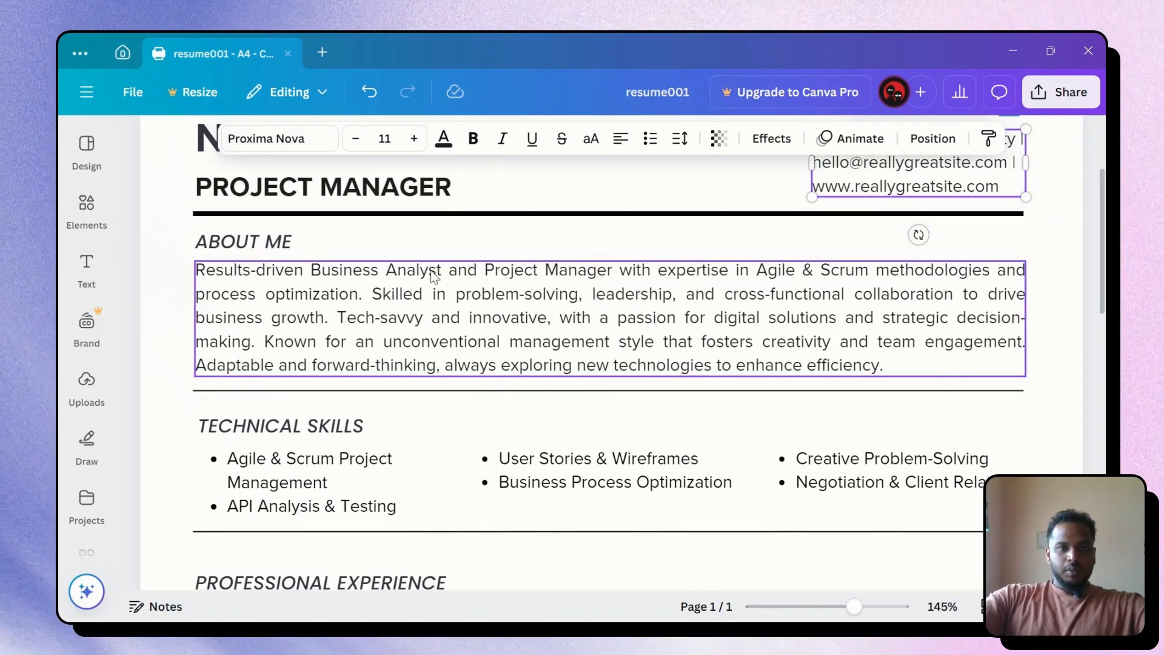
scroll(565, 358, down, 2)
click(566, 367)
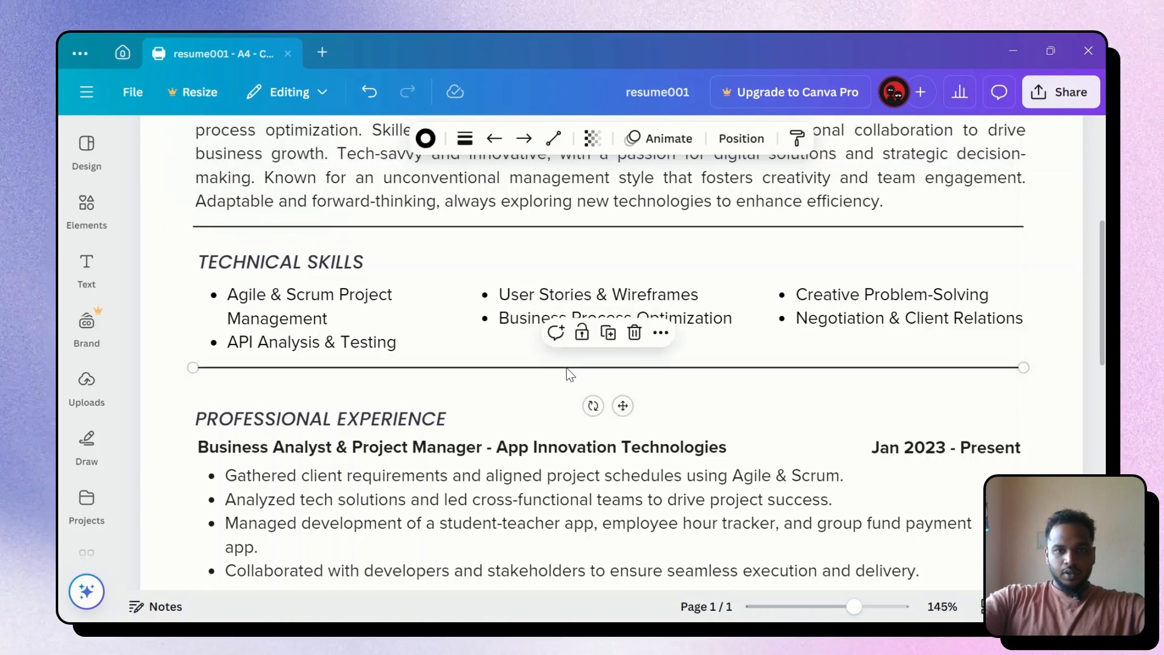
key(Down)
key(Down)
key(Down)
key(Down)
key(Down)
key(Down)
key(Down)
key(Down)
key(Down)
key(Down)
key(Down)
key(Down)
key(Down)
key(Down)
key(Down)
key(Down)
key(Up)
key(Up)
key(Up)
key(Up)
key(Up)
key(Up)
key(Up)
key(Up)
key(Up)
key(Up)
key(Up)
key(Up)
key(Up)
key(Up)
key(Up)
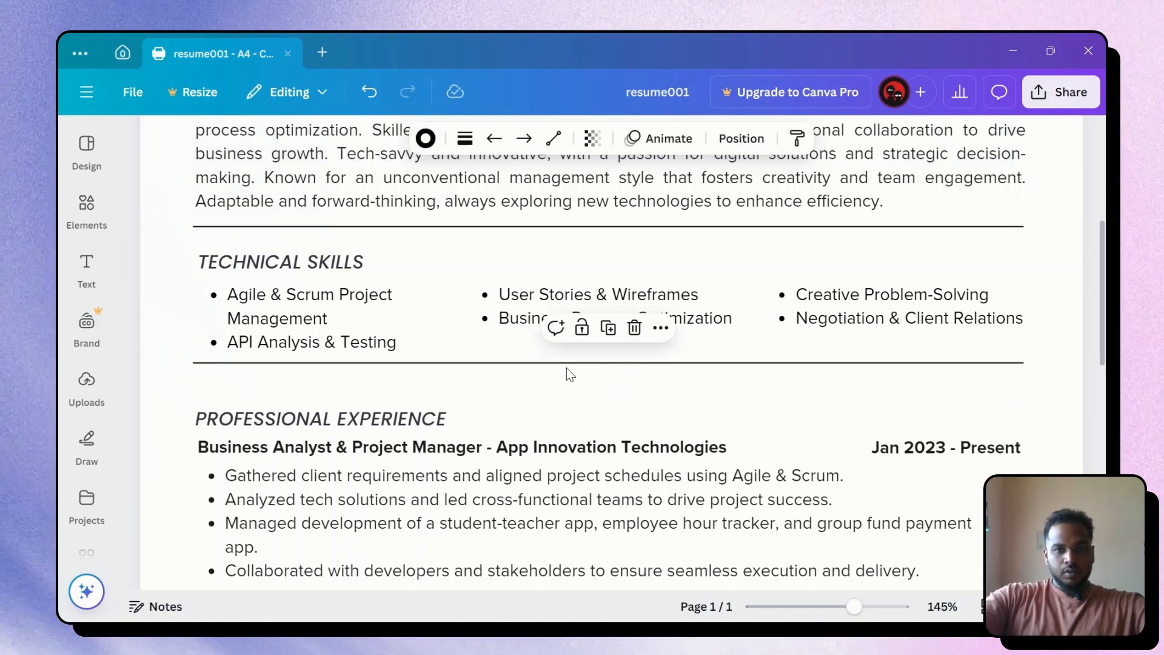
key(Up)
key(Up)
key(Up)
key(Up)
key(Up)
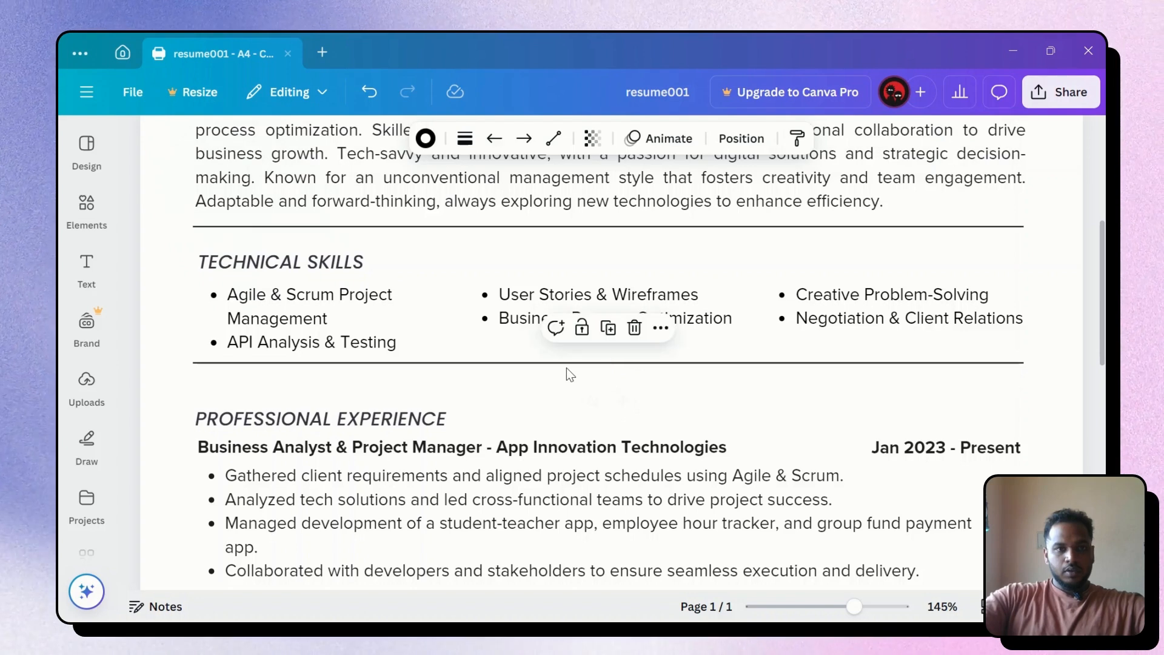
key(Down)
key(Down)
key(Down)
key(Down)
key(Down)
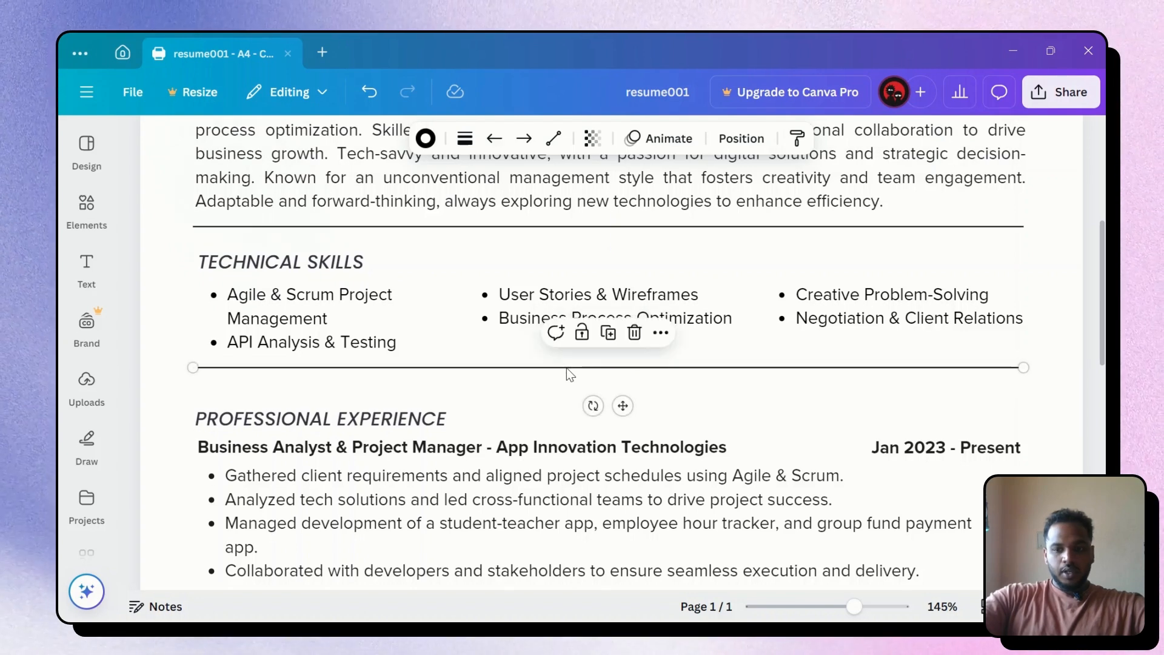
scroll(567, 368, down, 5)
Move the Professional Experience block up and nudge the Tech MonkE, GSES and Codingal entries closer together
scroll(210, 305, up, 4)
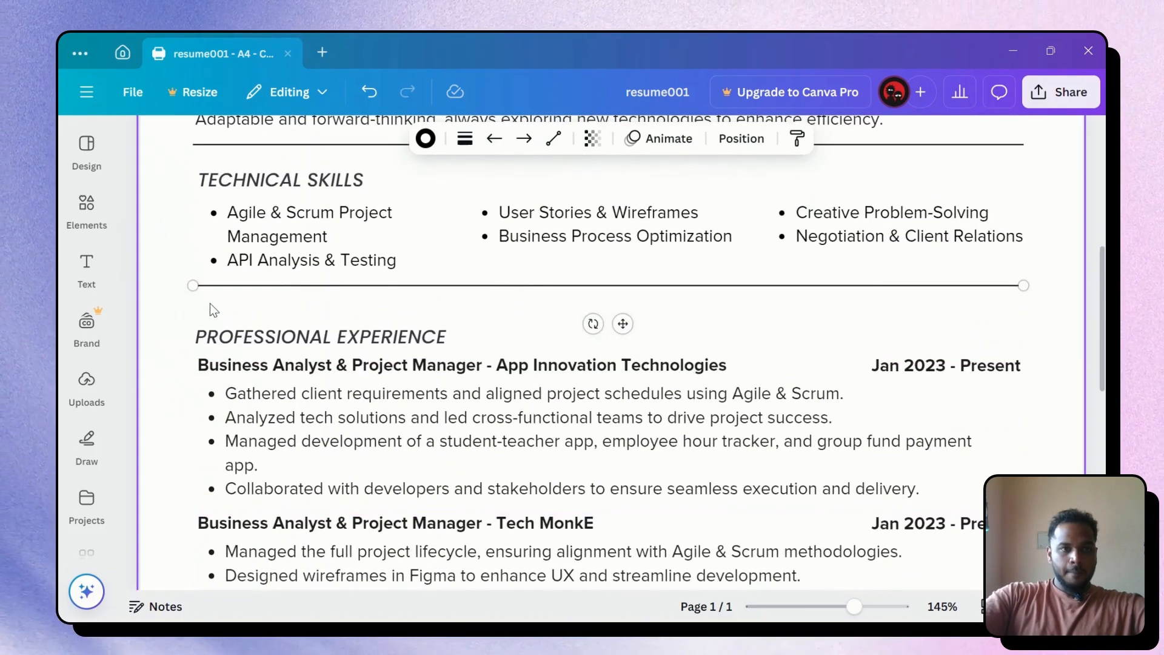
click(180, 311)
drag(170, 310, 1041, 500)
mouse_move(605, 421)
mouse_down()
mouse_move(605, 404)
mouse_move(605, 414)
mouse_up()
scroll(618, 355, down, 4)
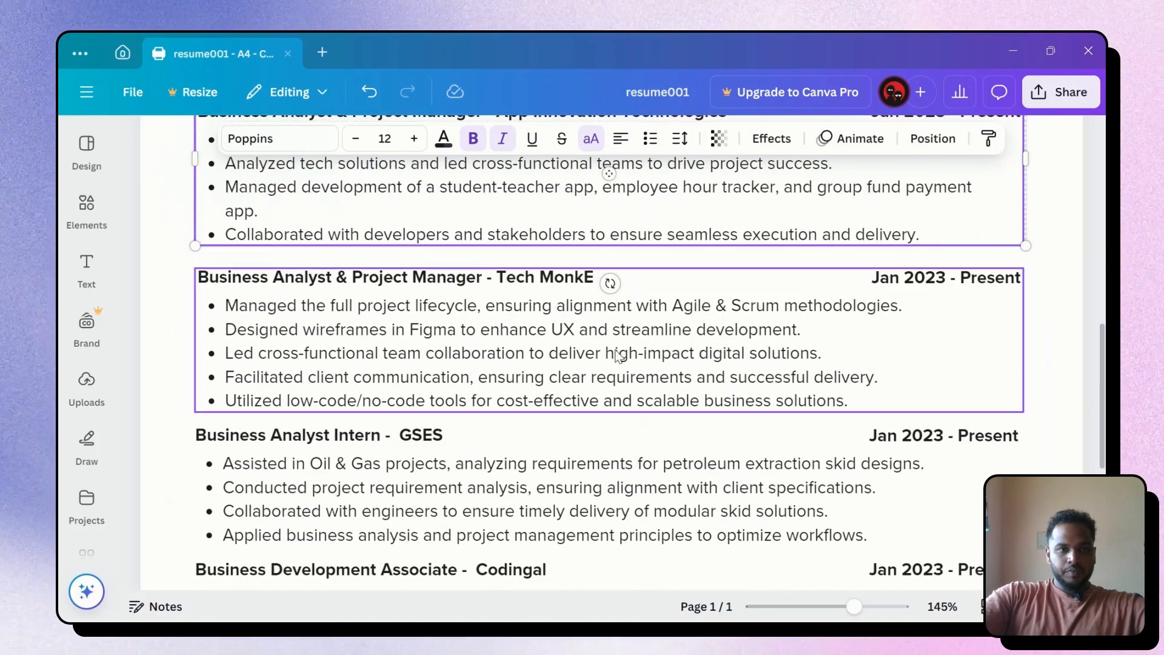
drag(177, 260, 1060, 420)
key(Up)
key(Up)
key(Up)
key(Up)
key(Up)
key(Up)
key(Up)
key(Up)
key(Up)
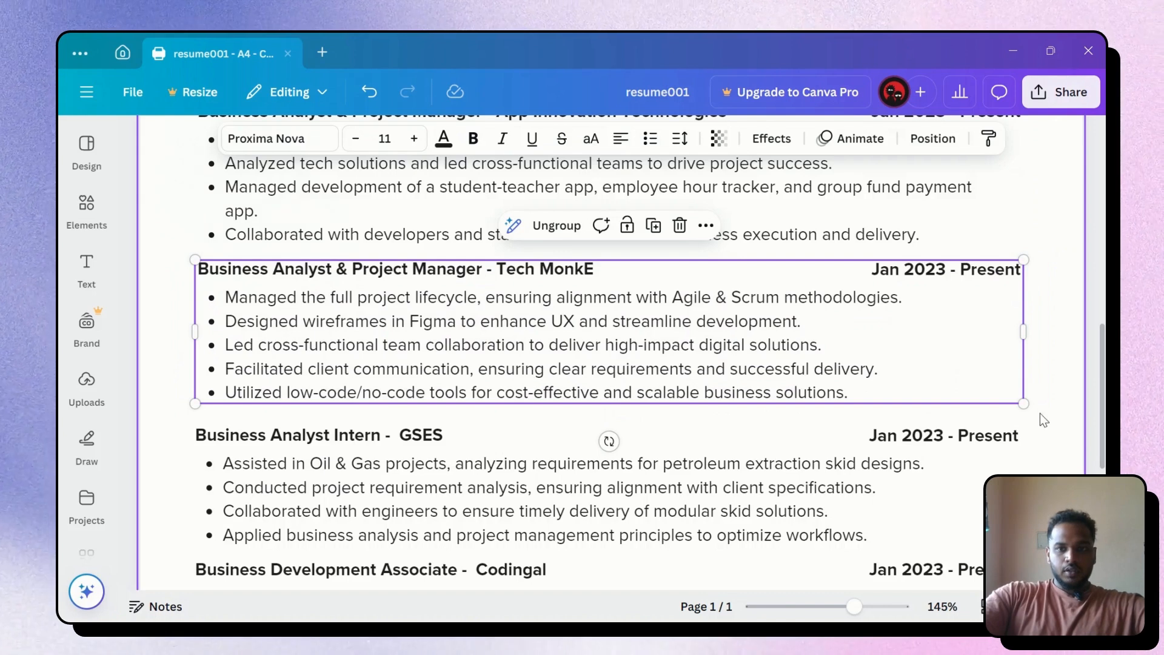
scroll(1039, 413, down, 3)
drag(179, 254, 1051, 396)
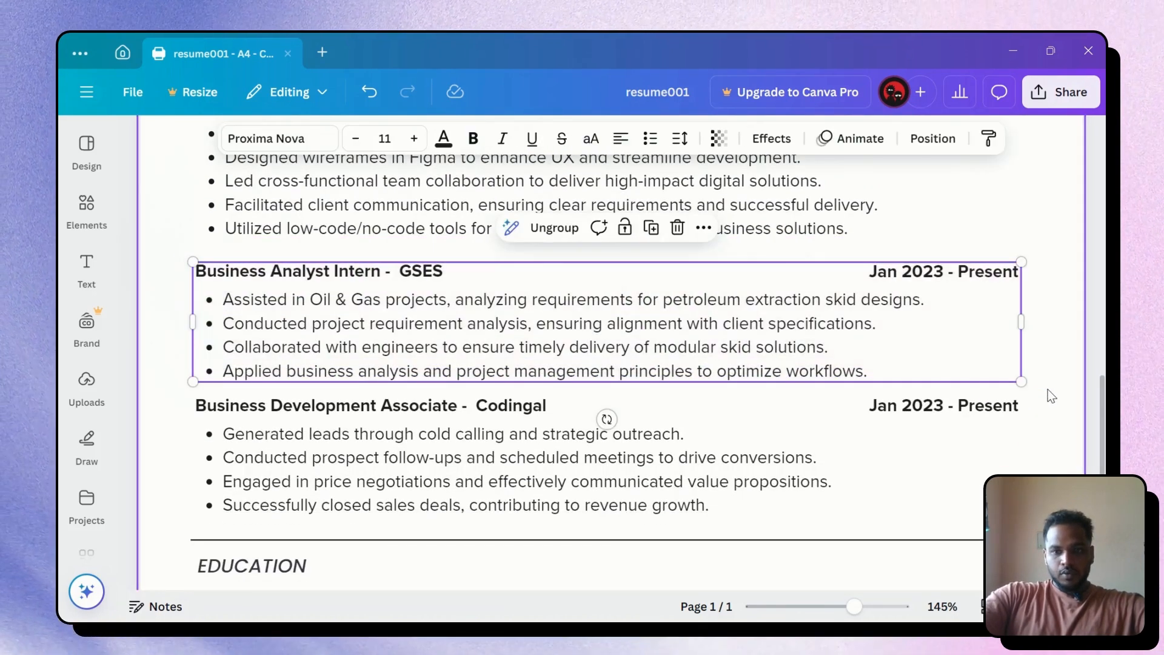
key(Up)
key(Up)
key(Up)
key(Up)
key(Up)
key(Up)
key(Up)
key(Up)
key(Up)
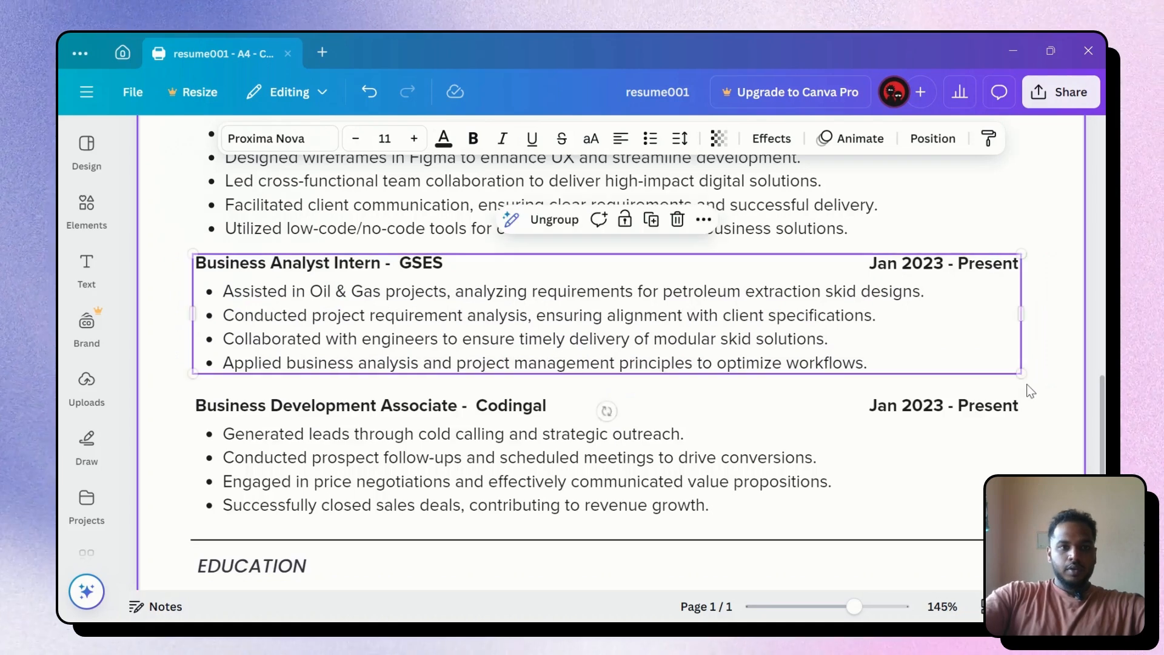
drag(173, 387, 1040, 523)
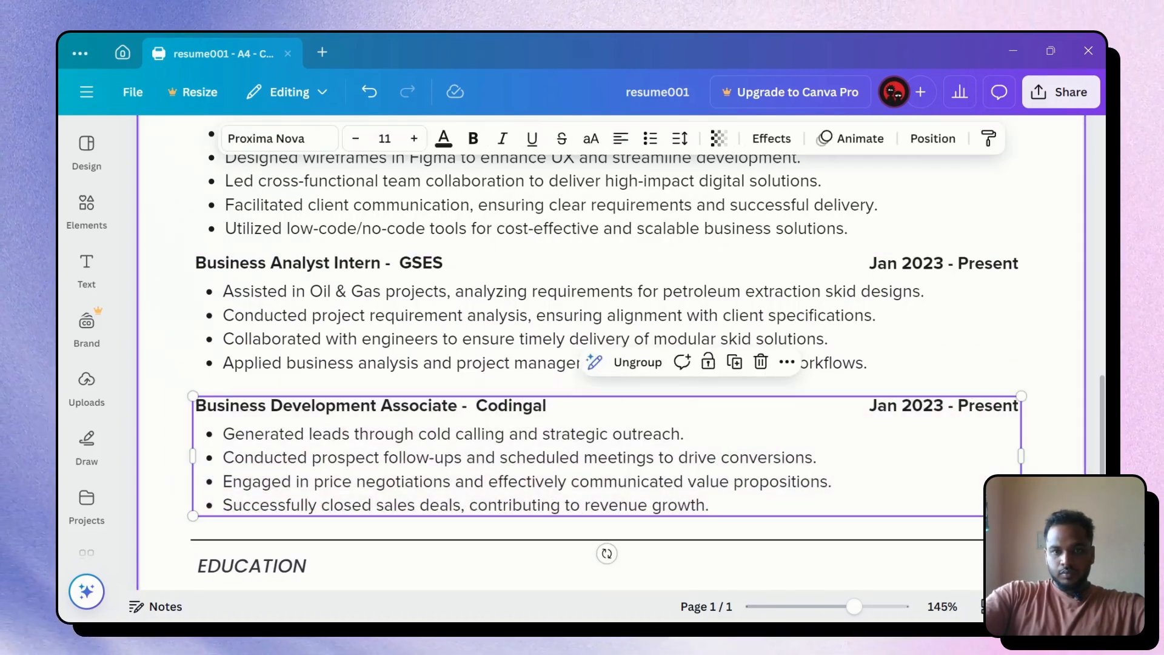
key(shift+Up)
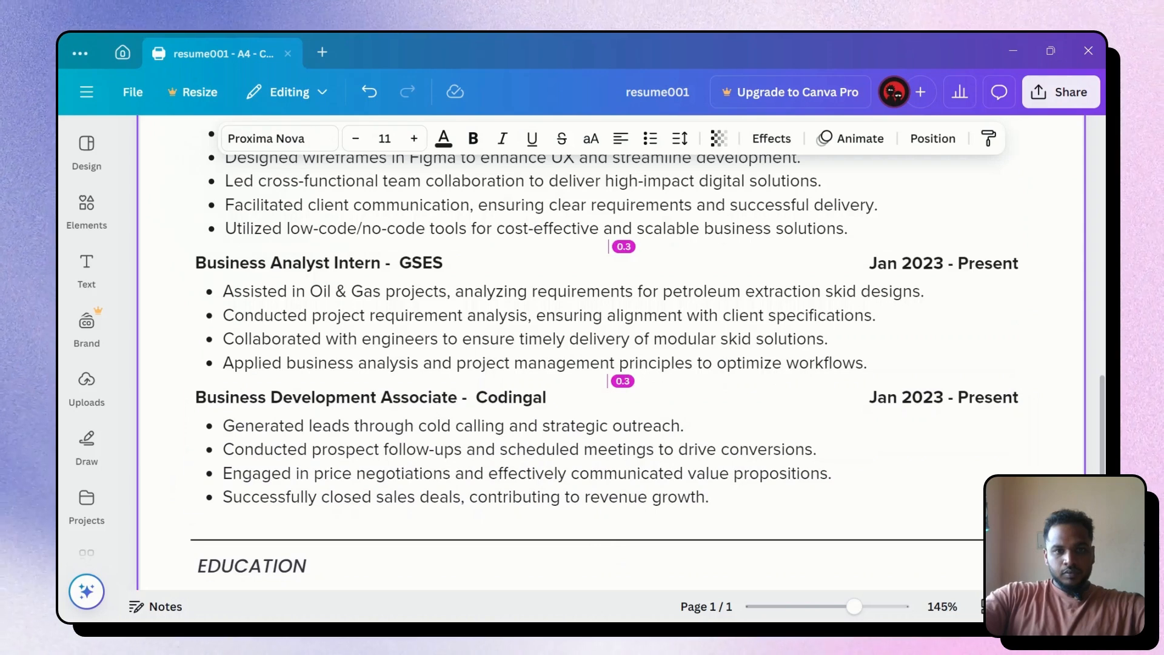
Nudge the divider above EDUCATION and the Education degree details upward
scroll(737, 483, down, 3)
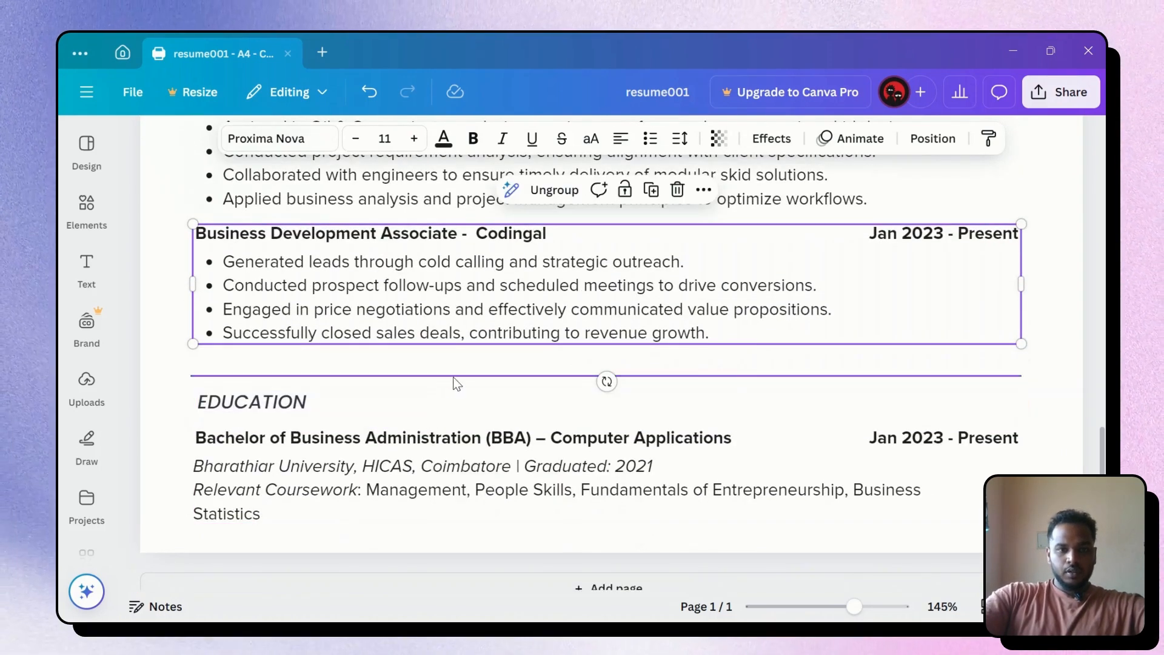
click(453, 376)
key(shift+Up)
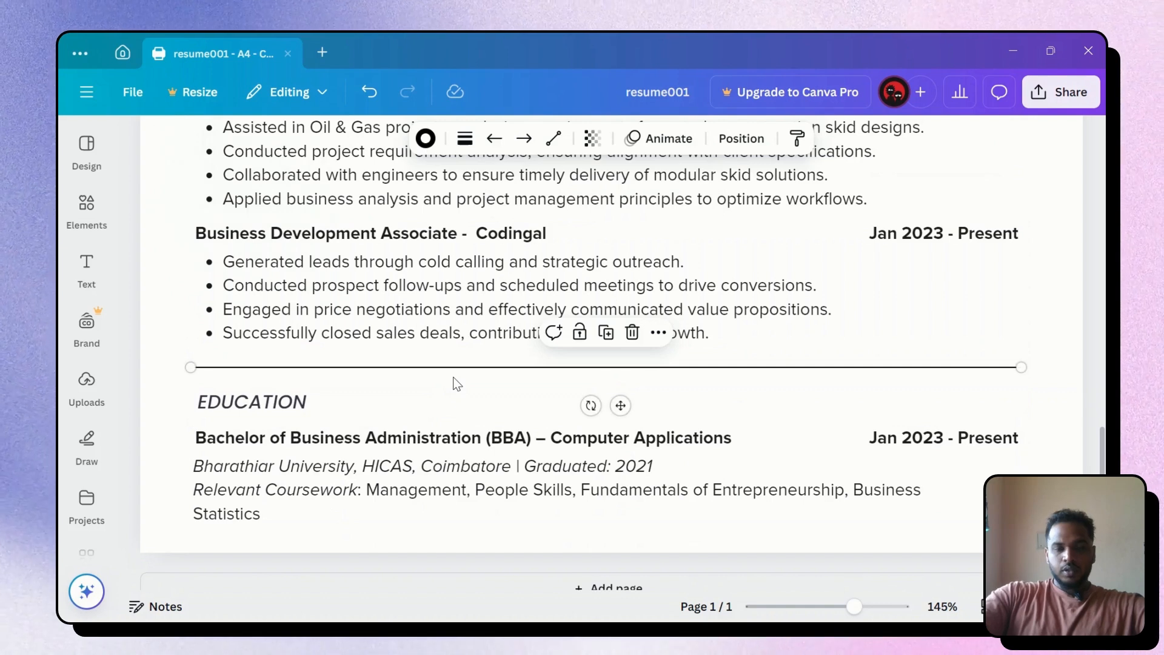
scroll(315, 413, down, 1)
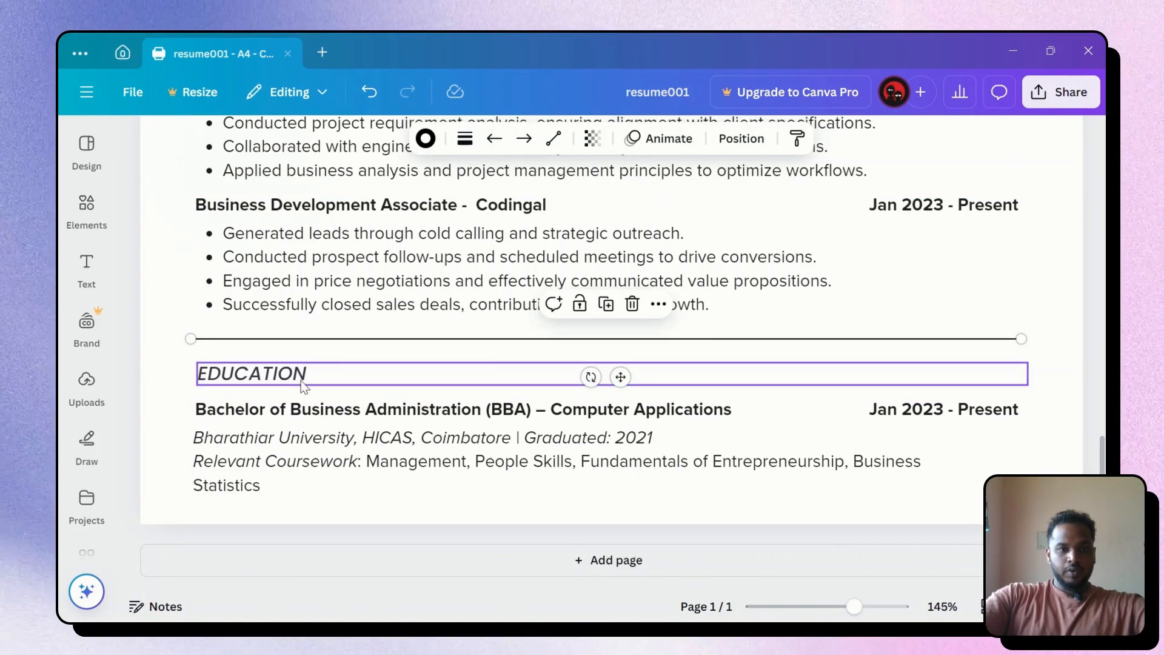
click(304, 423)
key(Up)
key(Up)
key(Up)
key(Up)
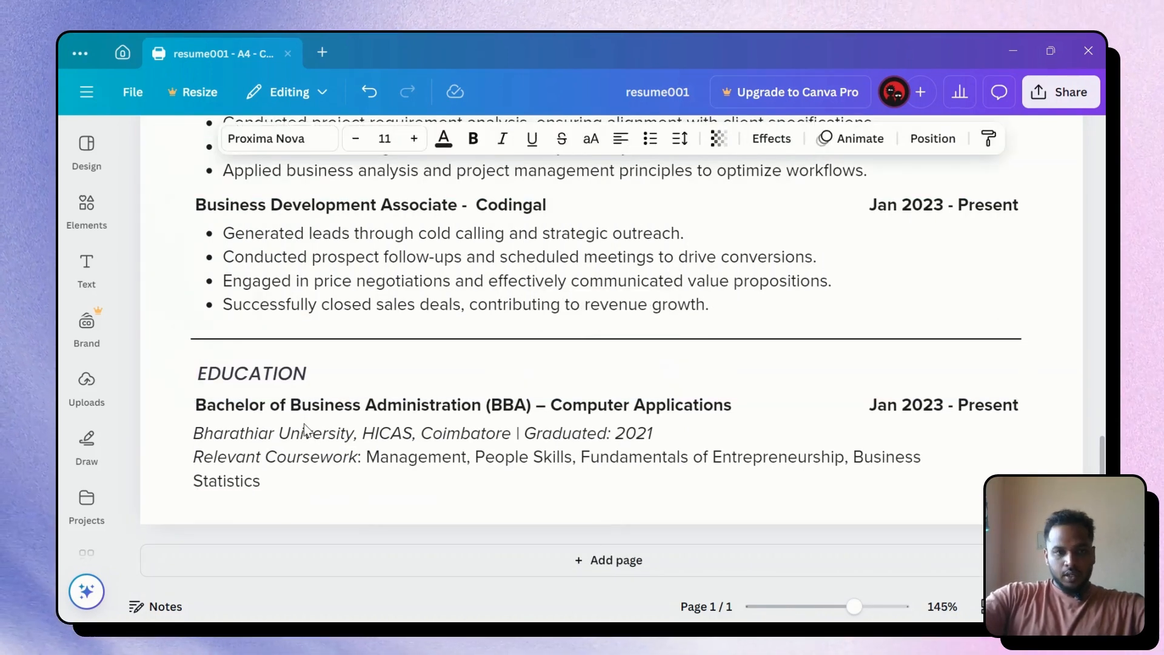
key(Up)
key(Up)
key(Up)
key(Up)
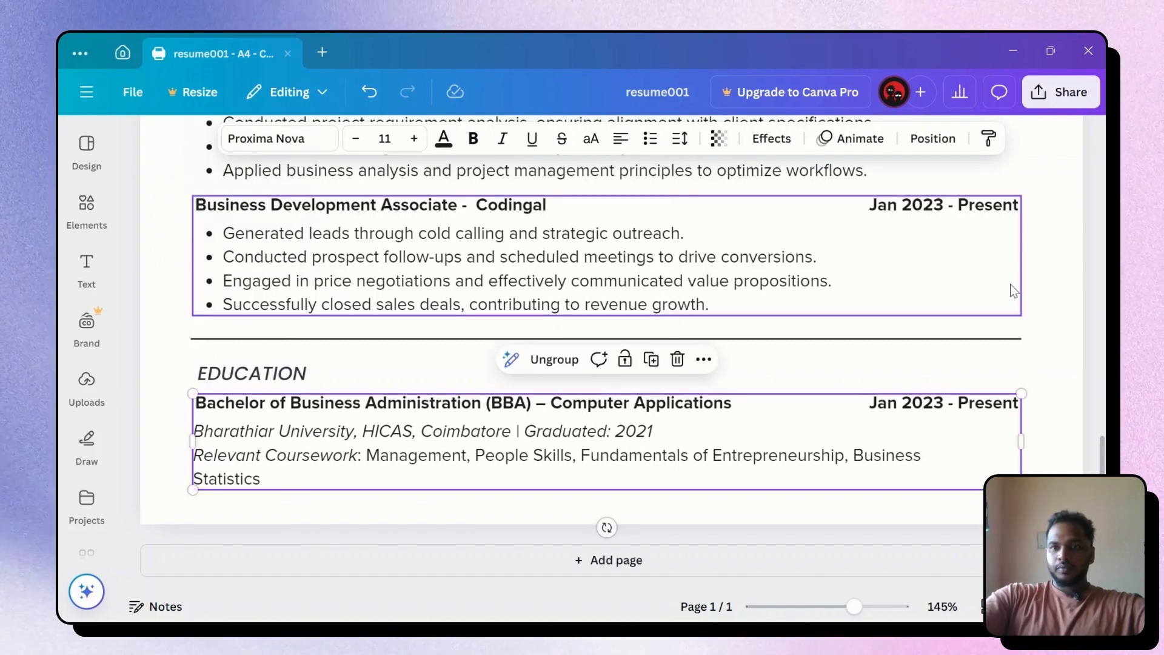
Scroll over the whole resume page, then launch the Present full screen view
scroll(941, 306, up, 3)
scroll(941, 310, down, 2)
scroll(941, 310, down, 3)
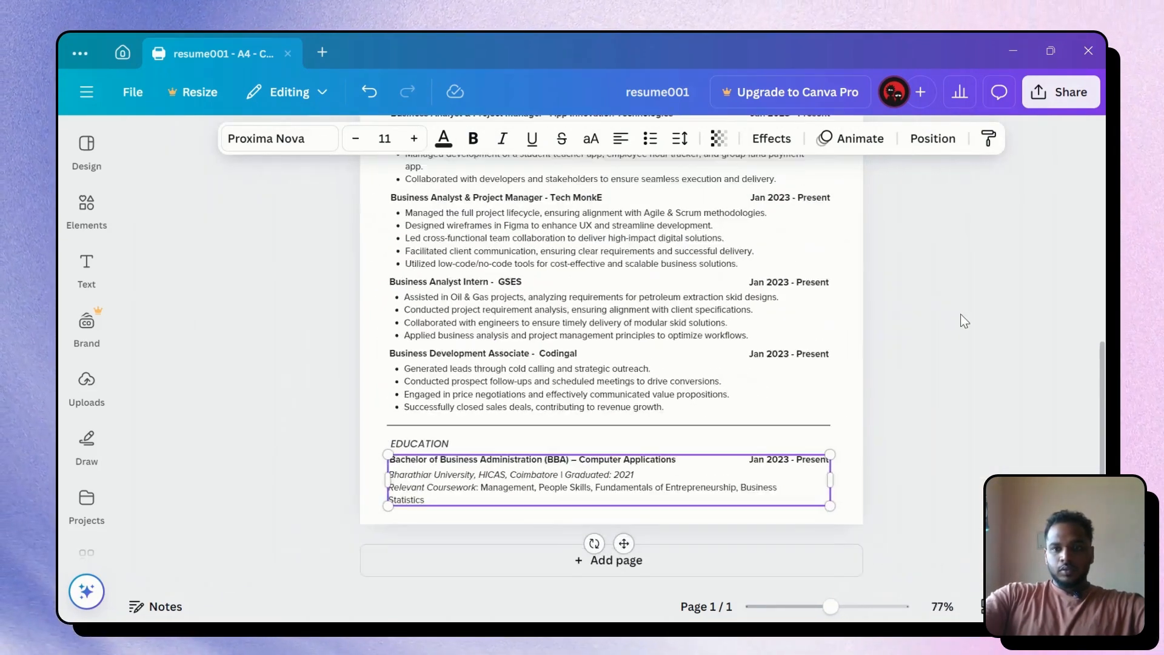
scroll(973, 320, up, 4)
scroll(878, 305, up, 2)
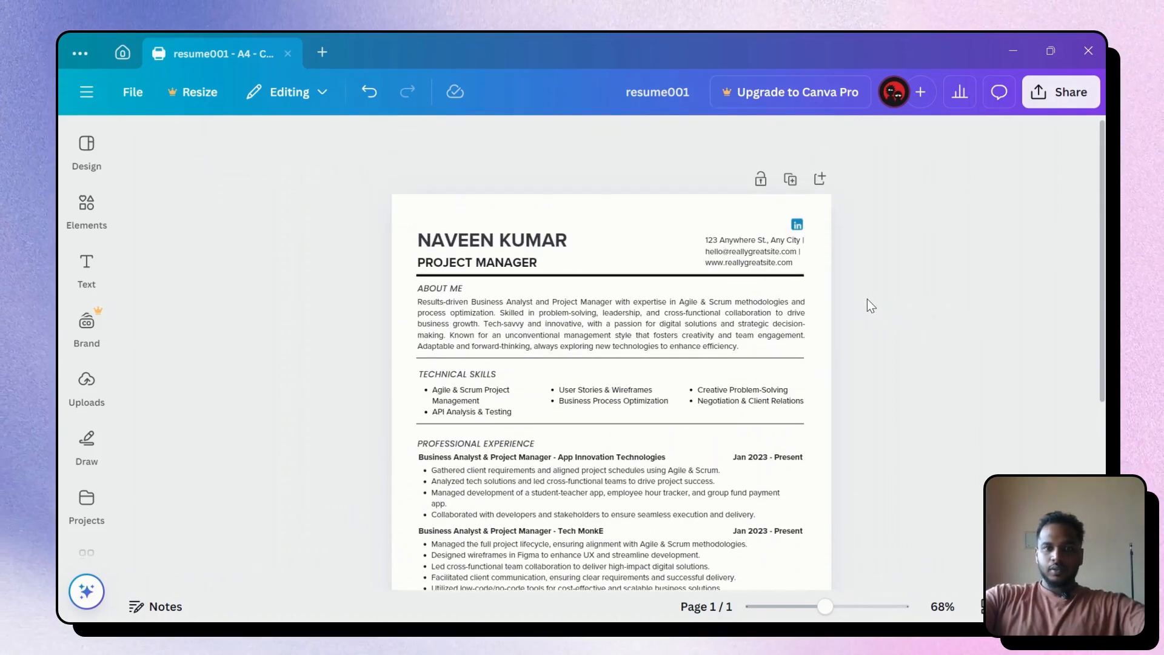
scroll(864, 304, down, 2)
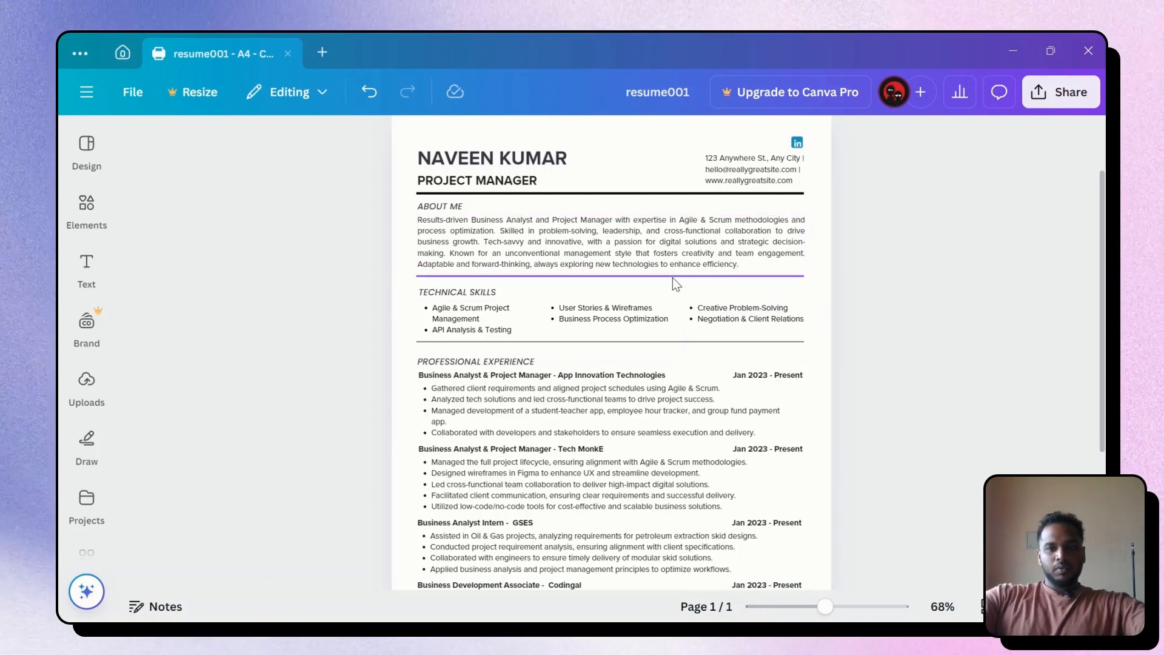
scroll(670, 276, down, 4)
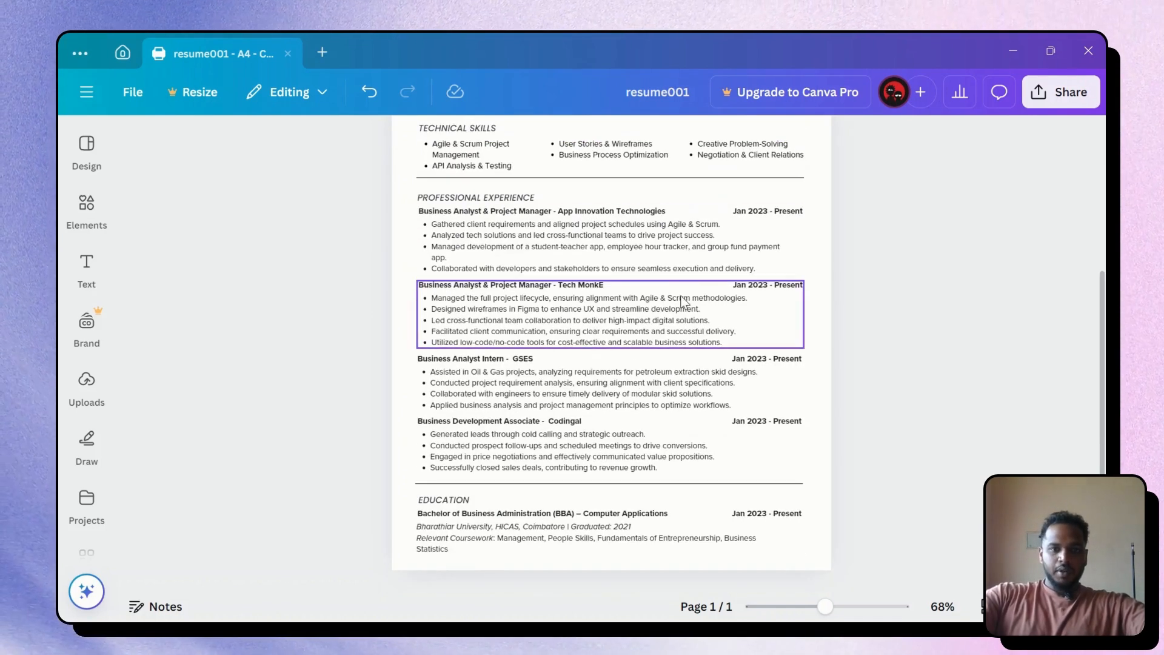
scroll(662, 287, up, 2)
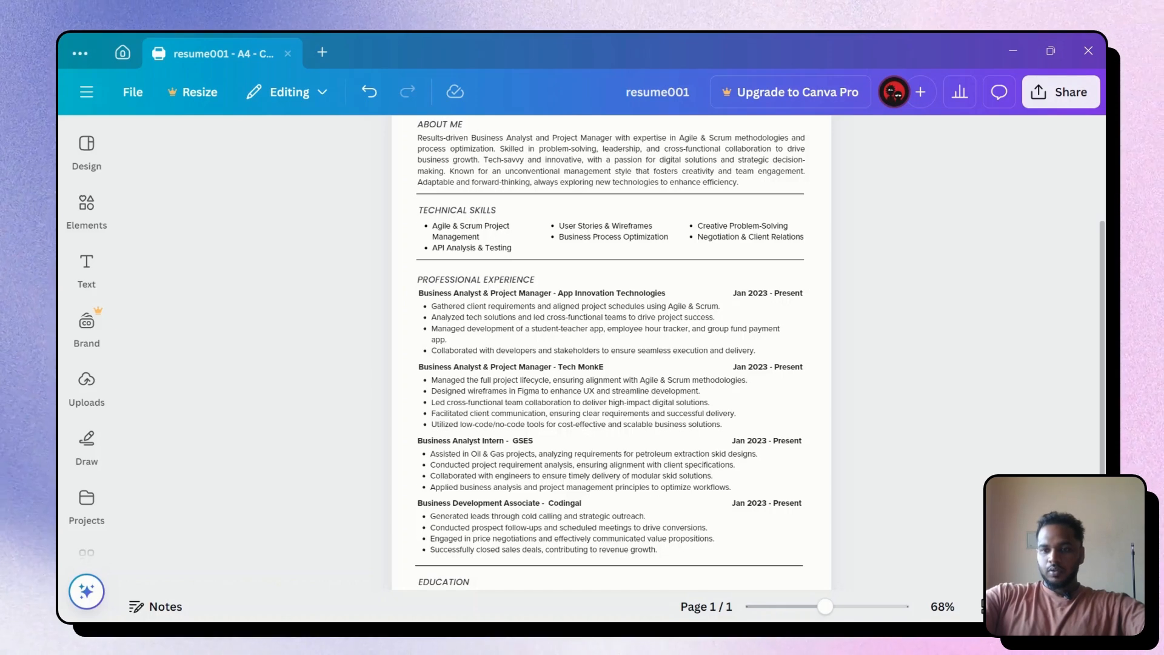
click(1023, 606)
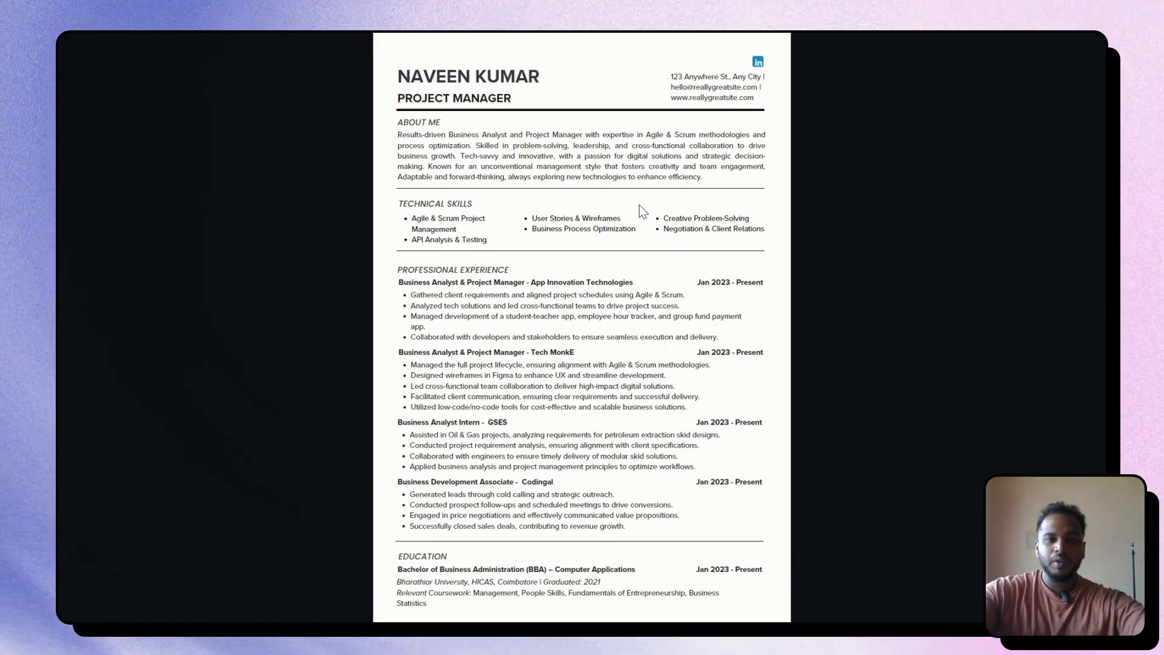
Exit the full-screen preview and scroll through the resume from header to Education
key(Escape)
click(636, 200)
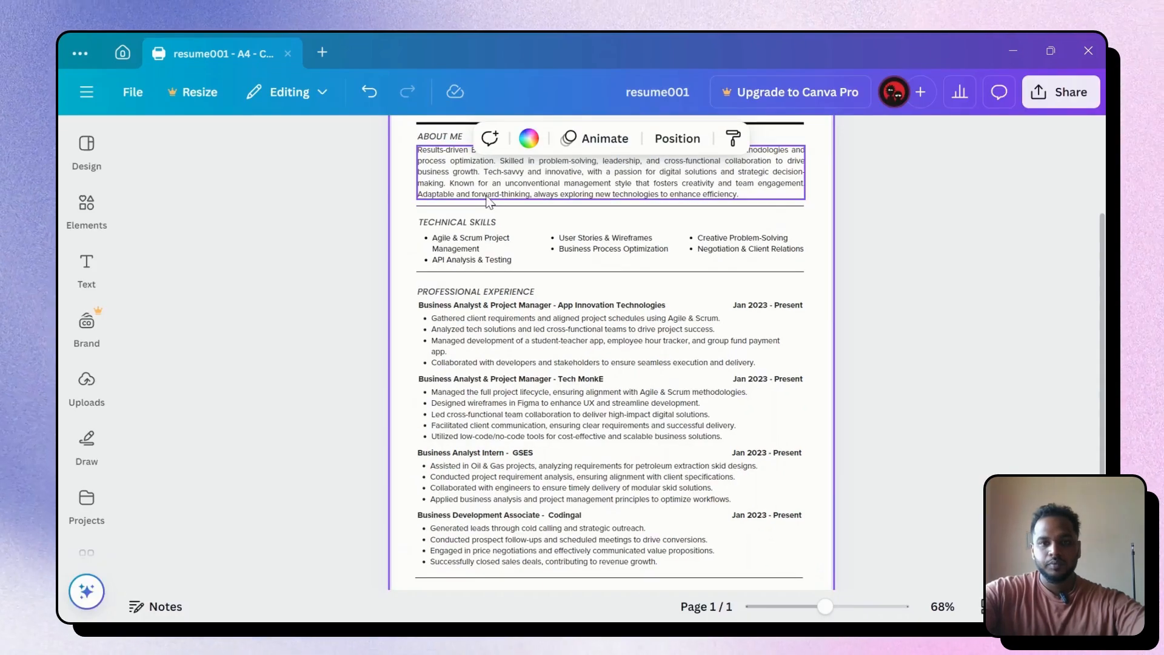
click(959, 344)
scroll(930, 306, up, 2)
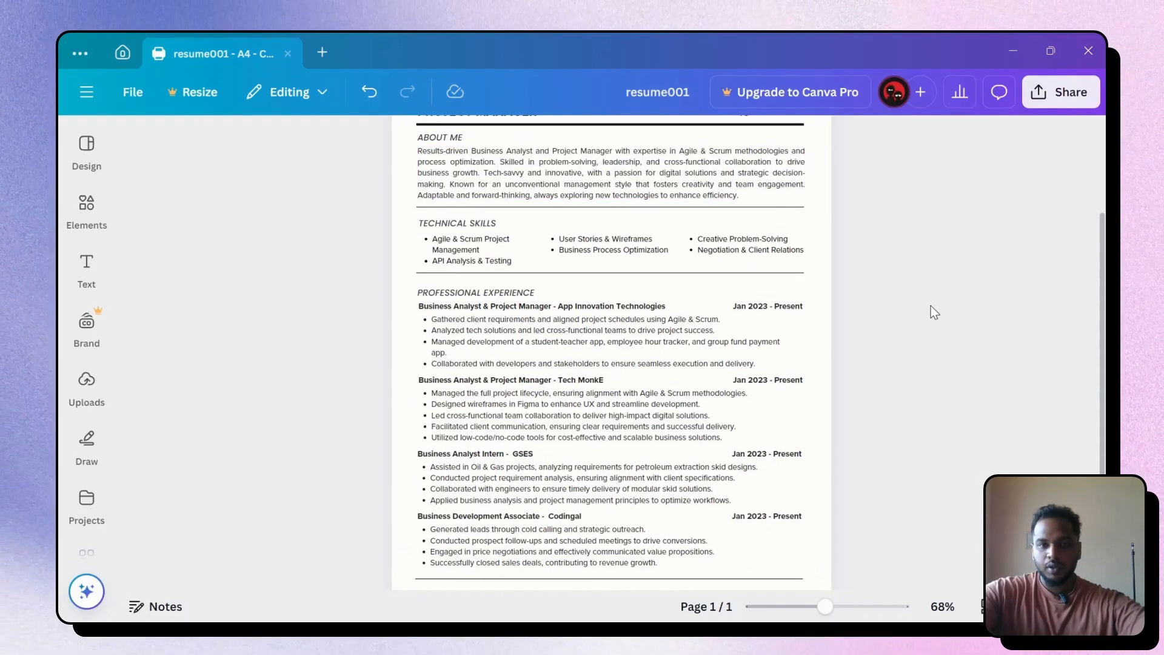
scroll(930, 305, up, 2)
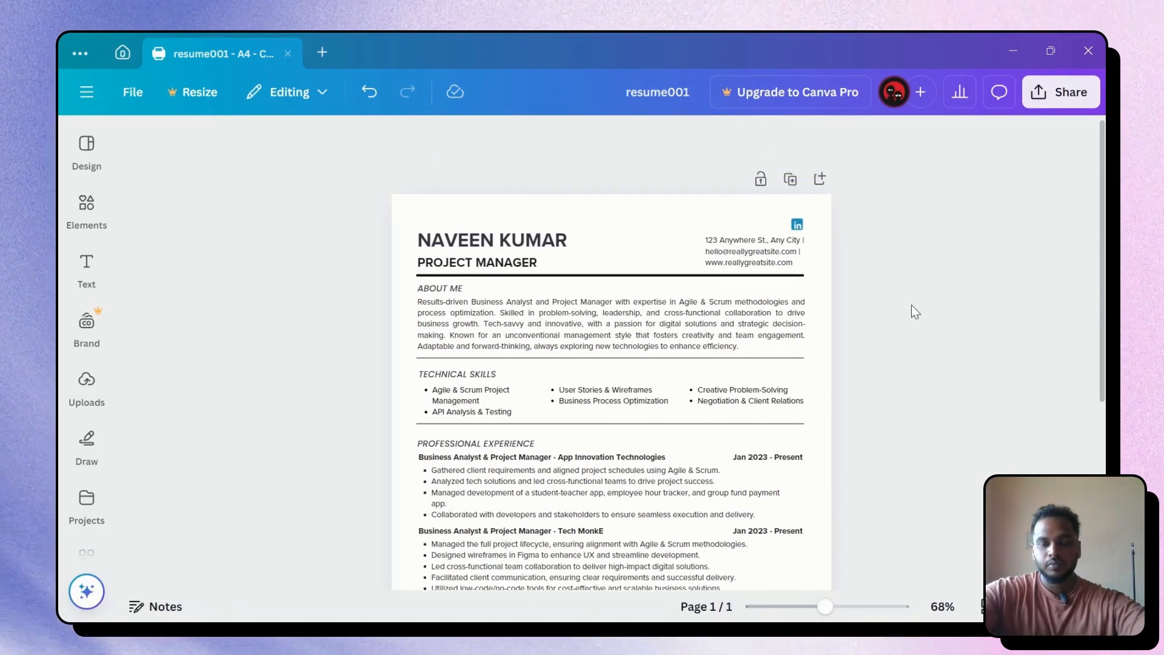
scroll(770, 305, down, 5)
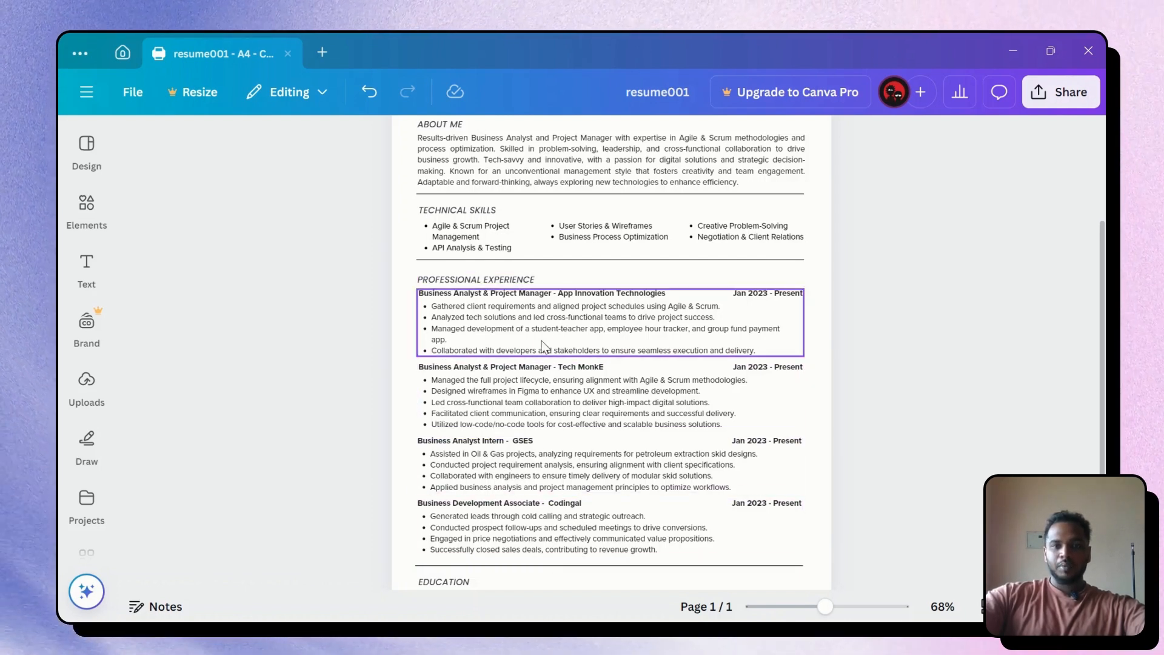
scroll(930, 319, down, 3)
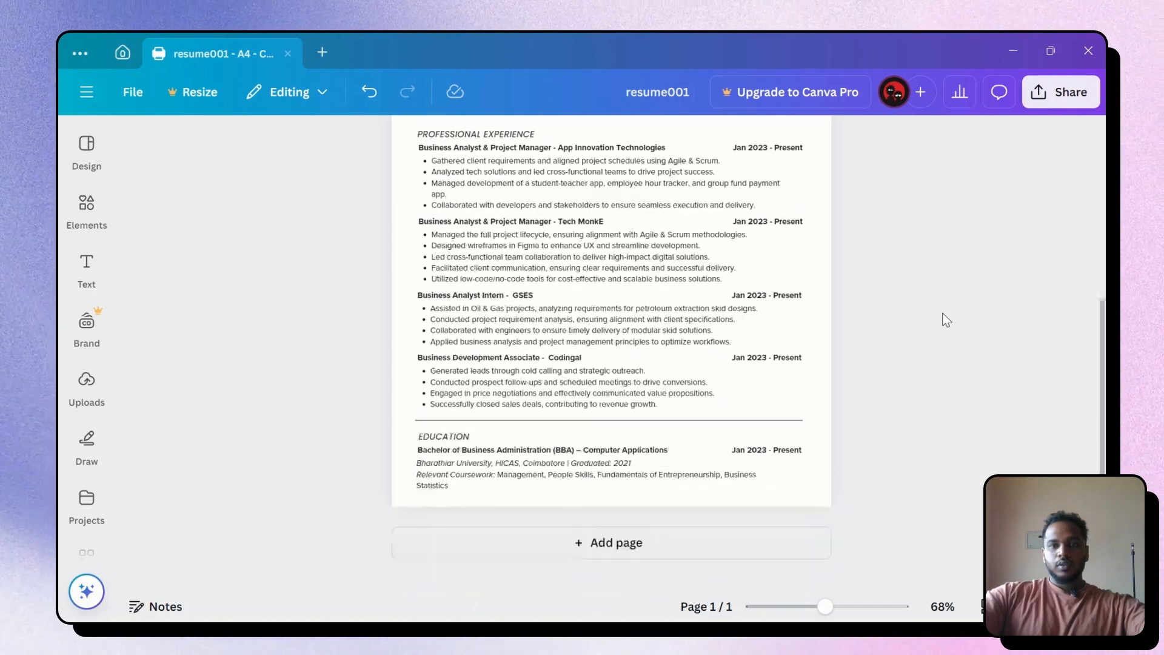
scroll(932, 323, up, 3)
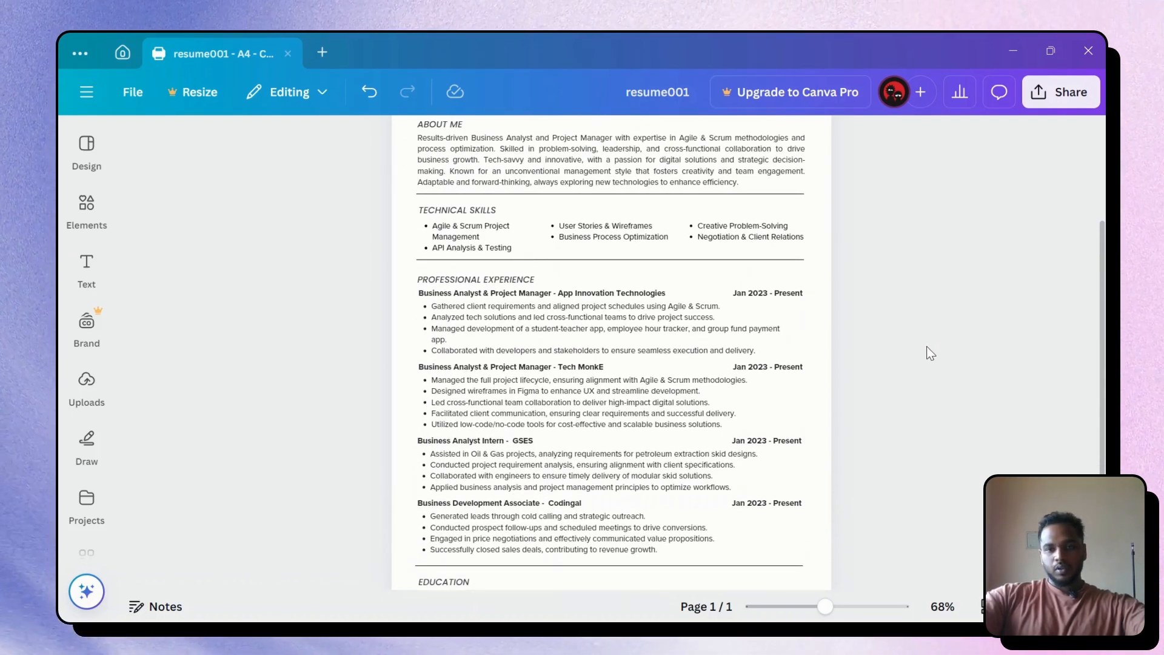
scroll(926, 354, up, 3)
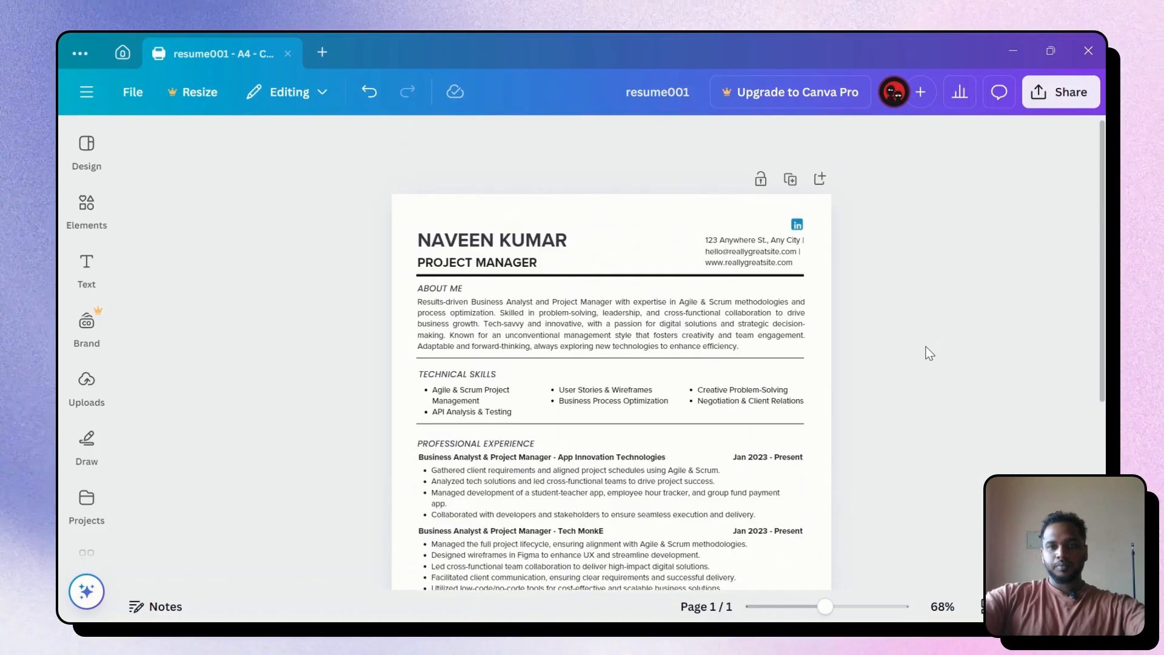
scroll(925, 352, down, 5)
scroll(929, 352, up, 5)
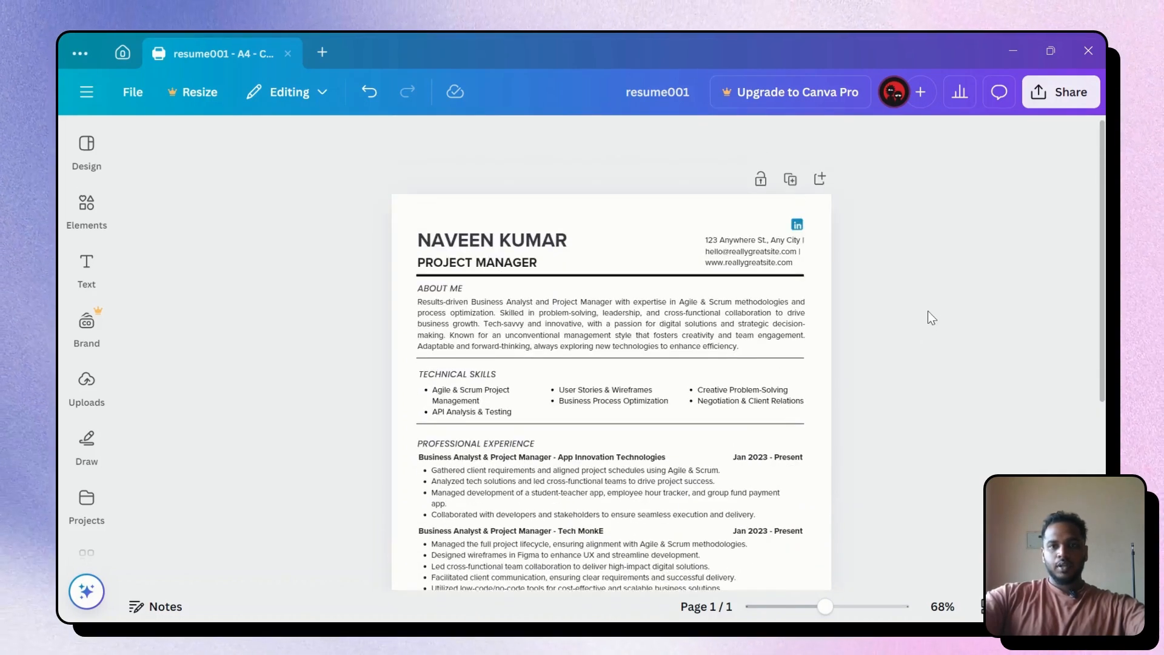
scroll(927, 313, down, 2)
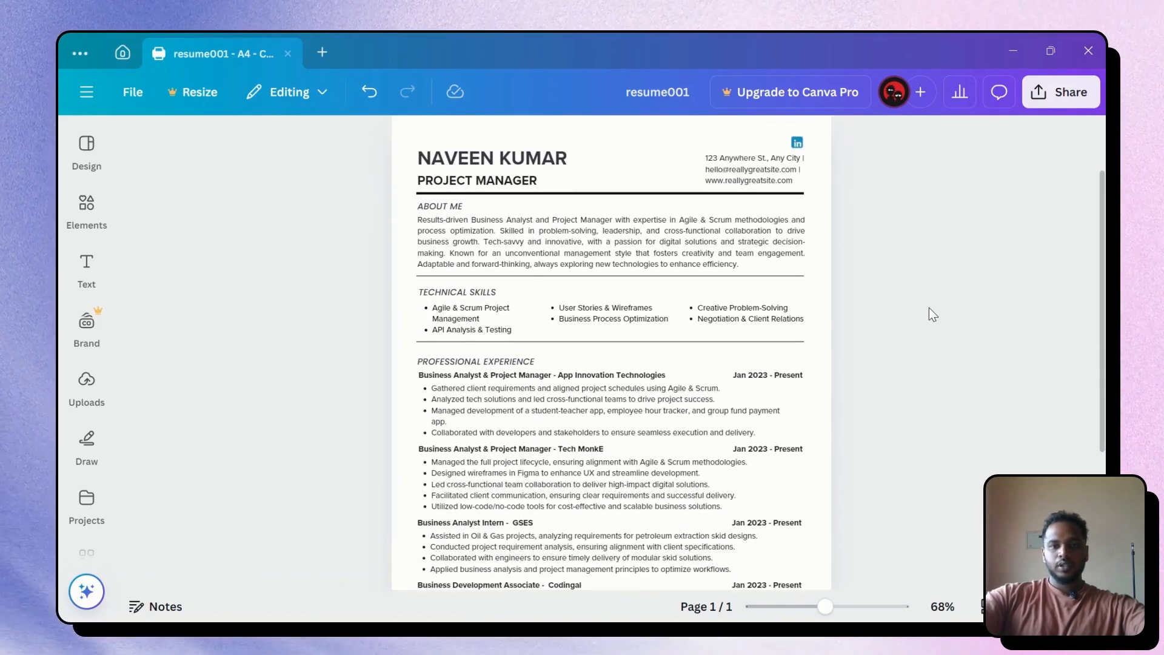